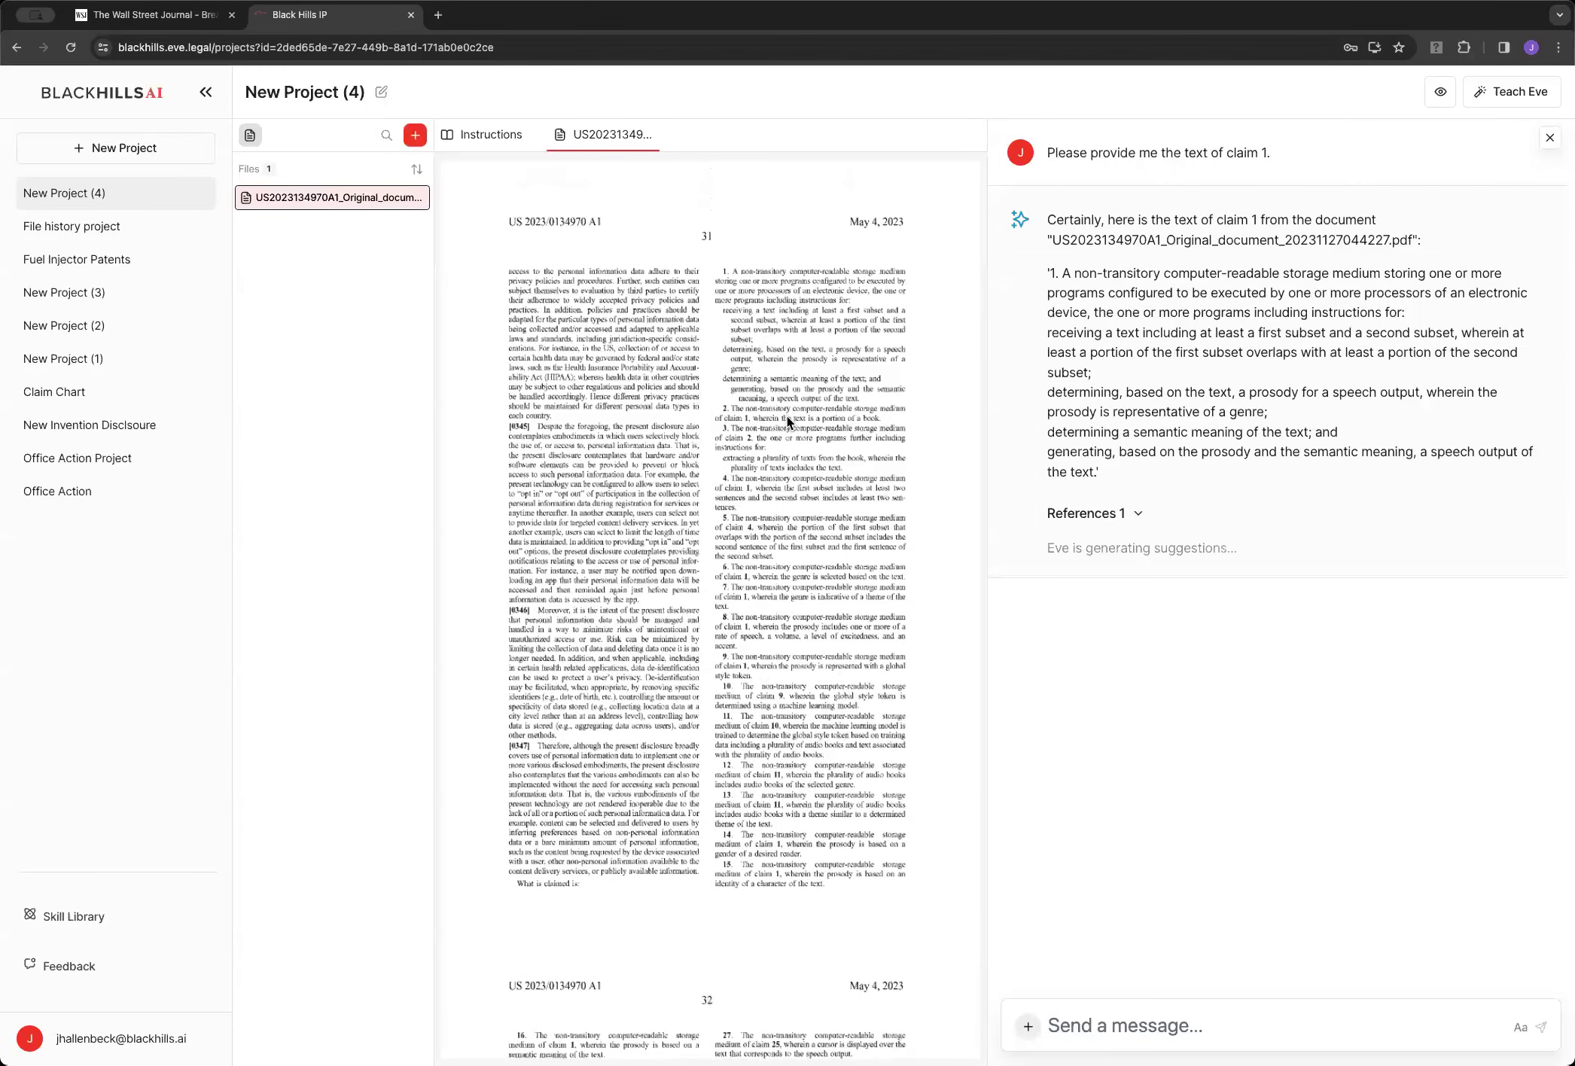
Ask Eve for the first document location supporting claim 1, with the supported portion and its text
left_click(1223, 1030)
type("Please identify")
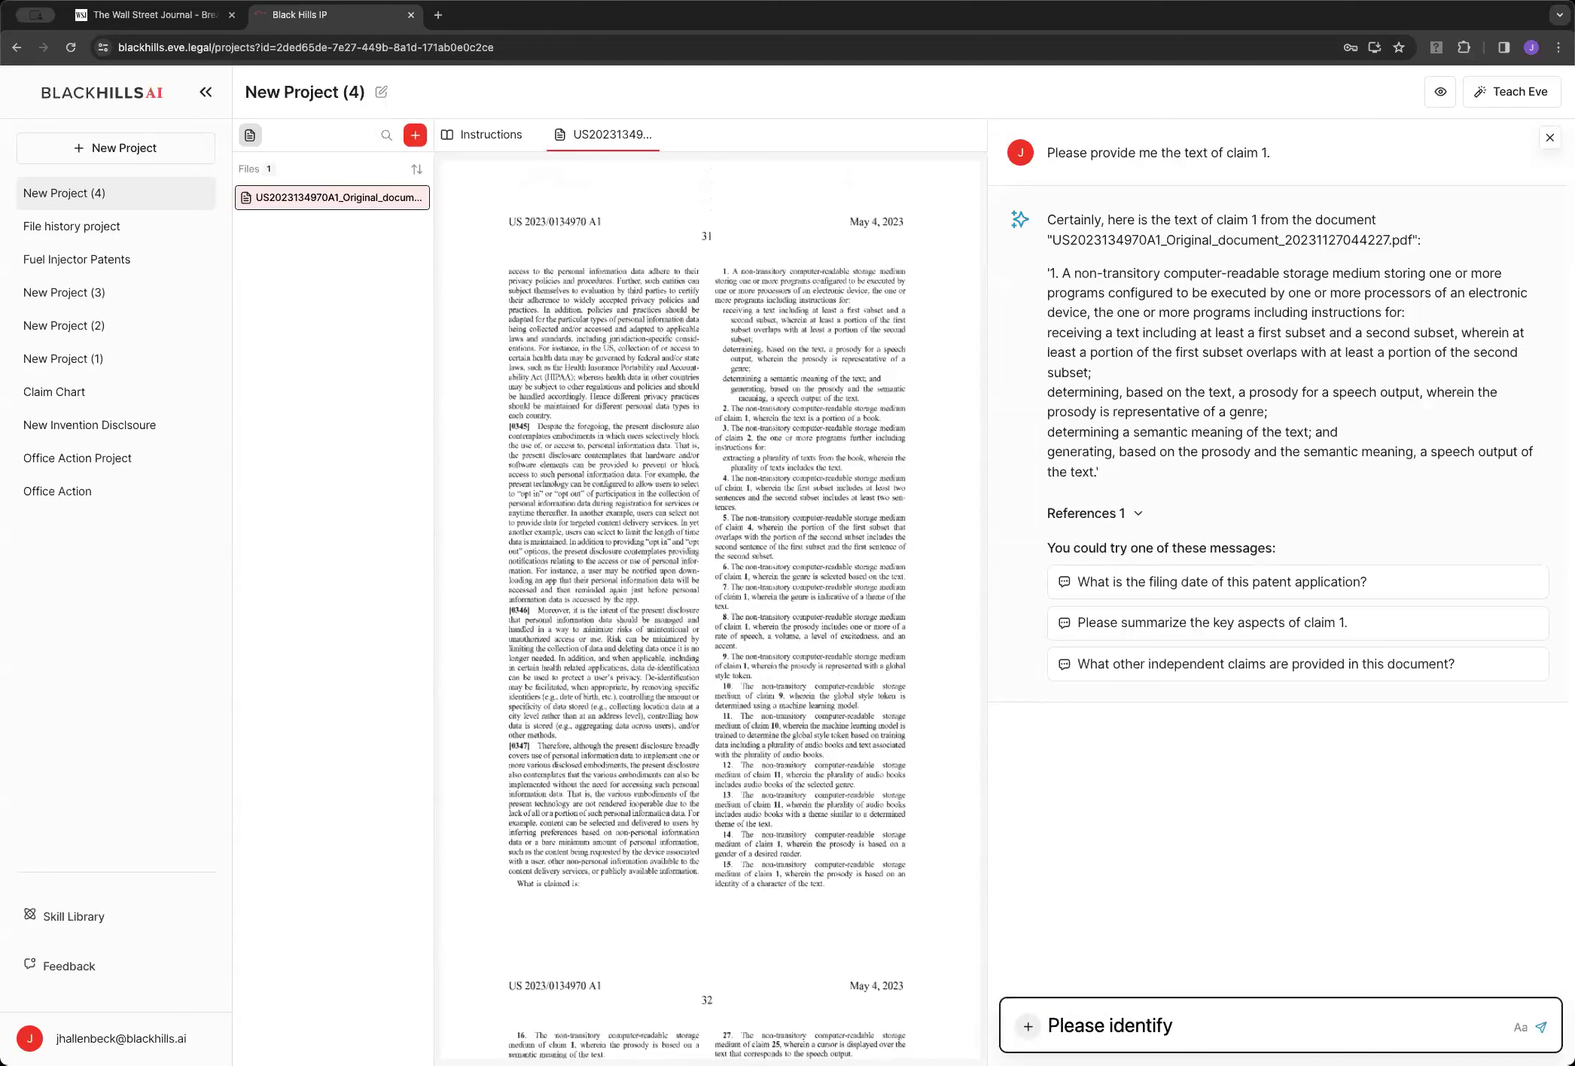
key("alt+BackSpace")
type("find support for claim 1")
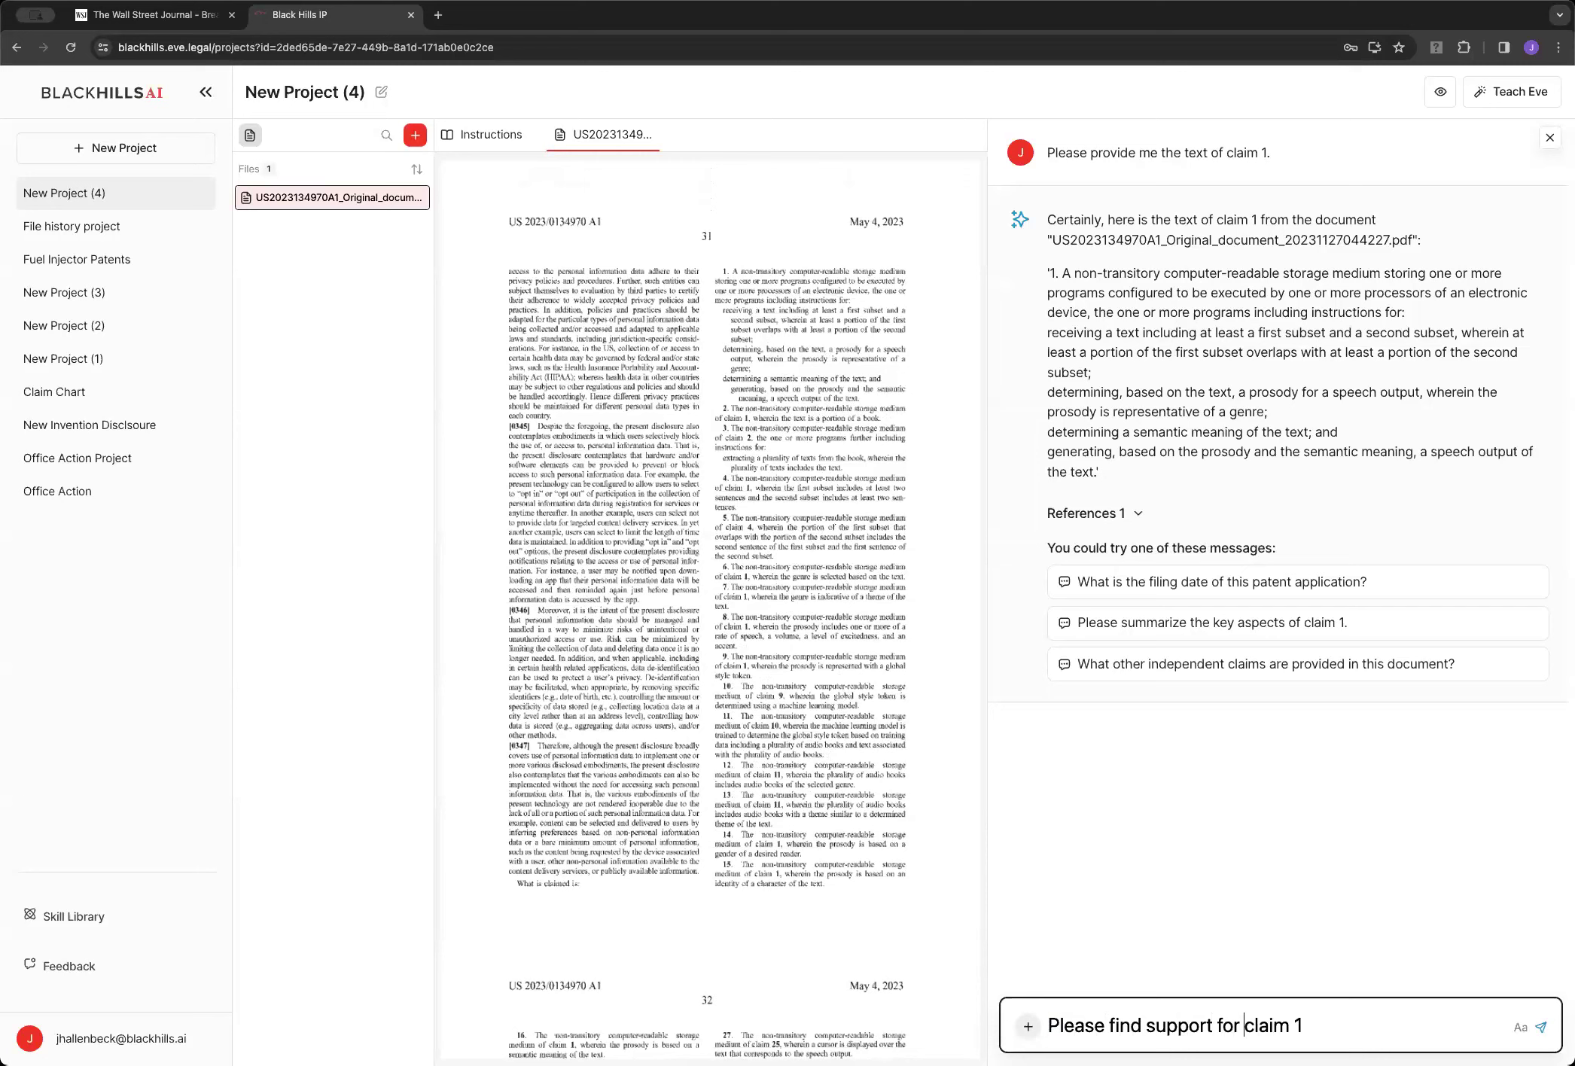
type("teh")
key("BackSpace")
key("BackSpace")
type("he first location ")
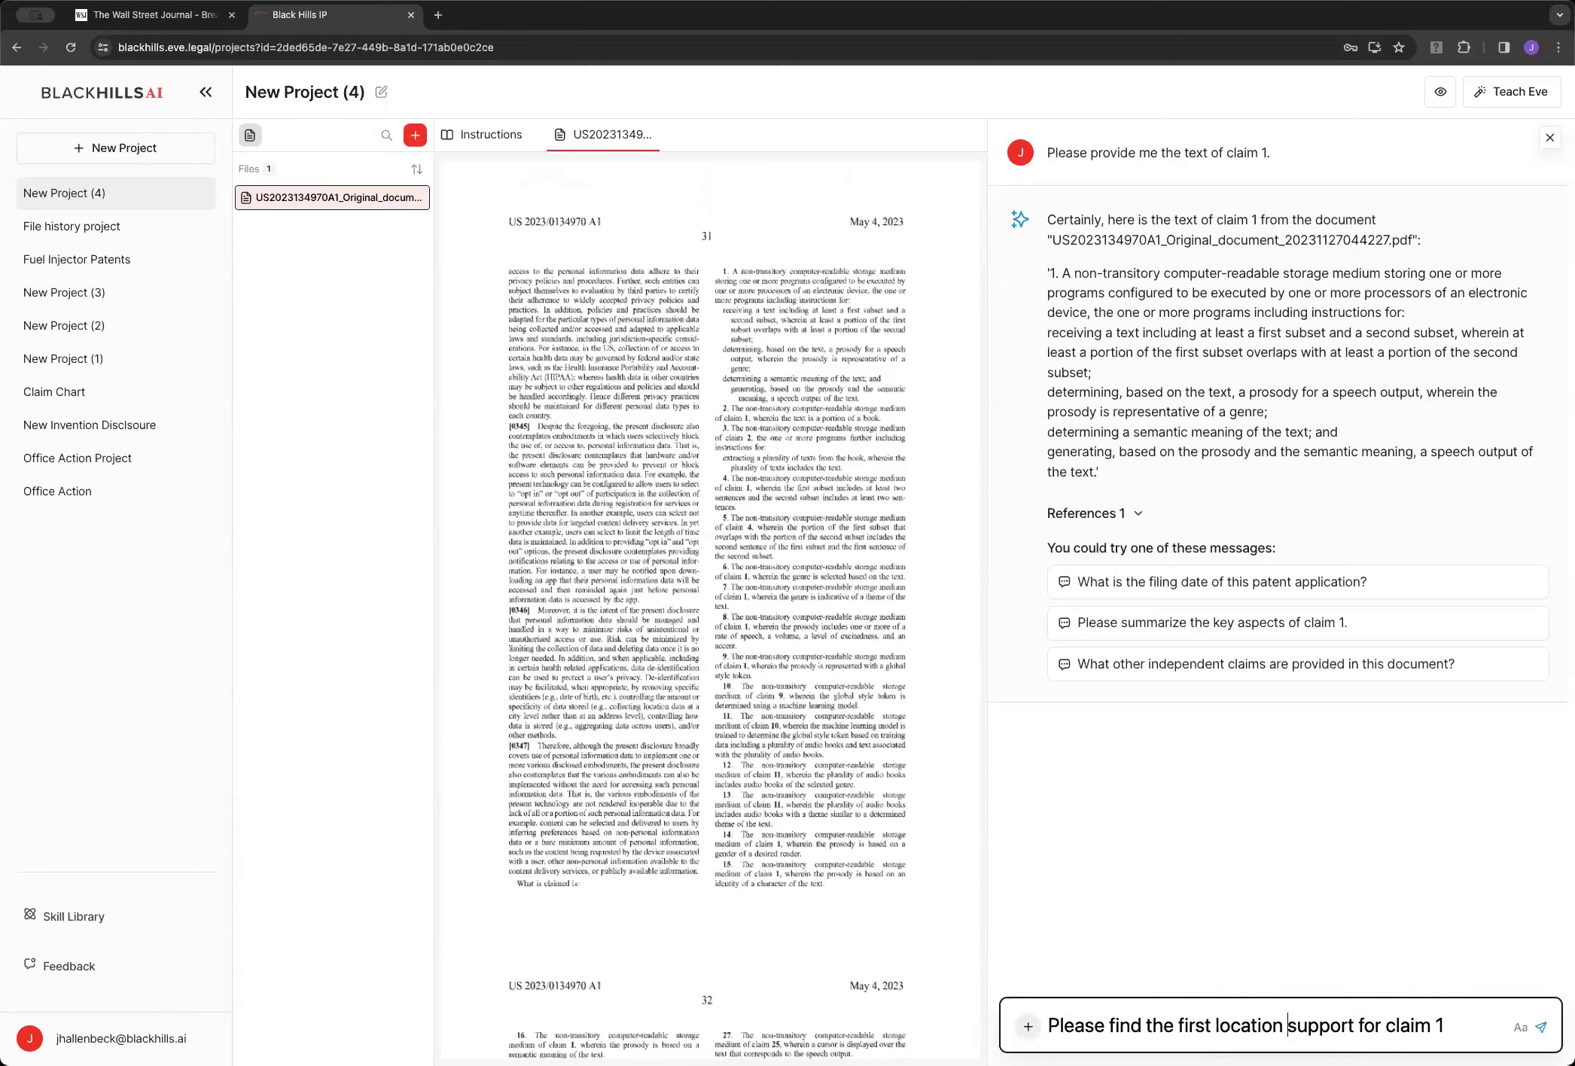
type("in teh d")
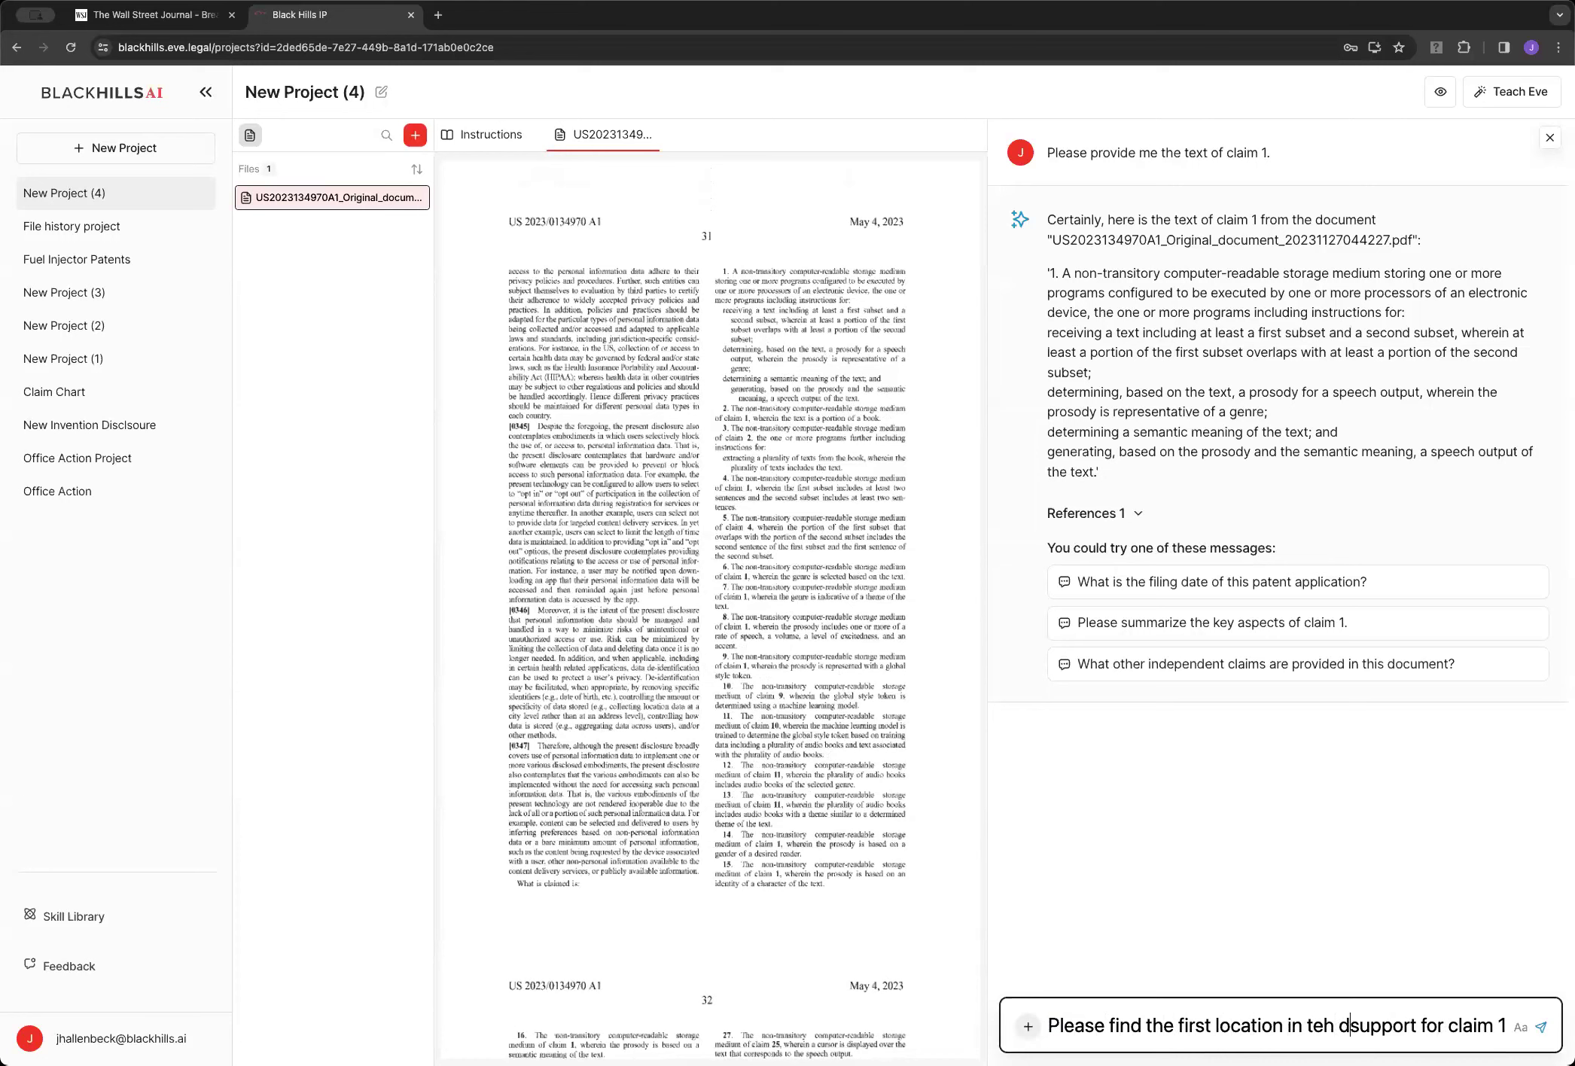
key("BackSpace")
key("BackSpace")
type("he document ")
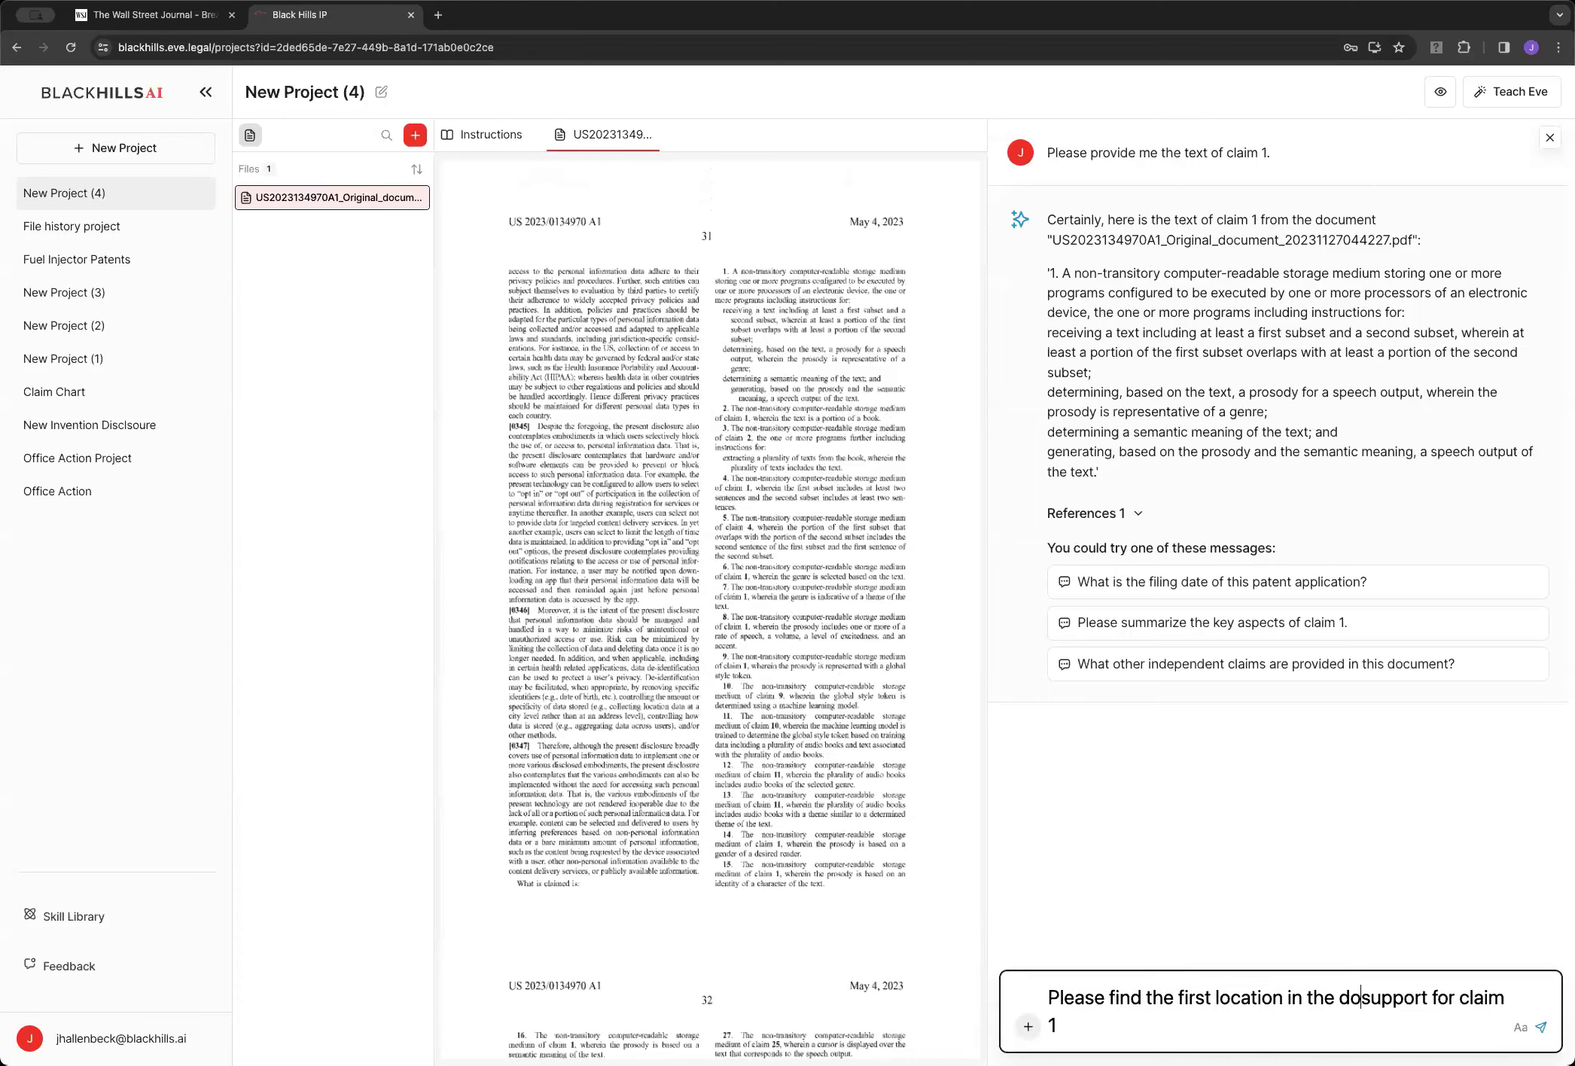
type("that ")
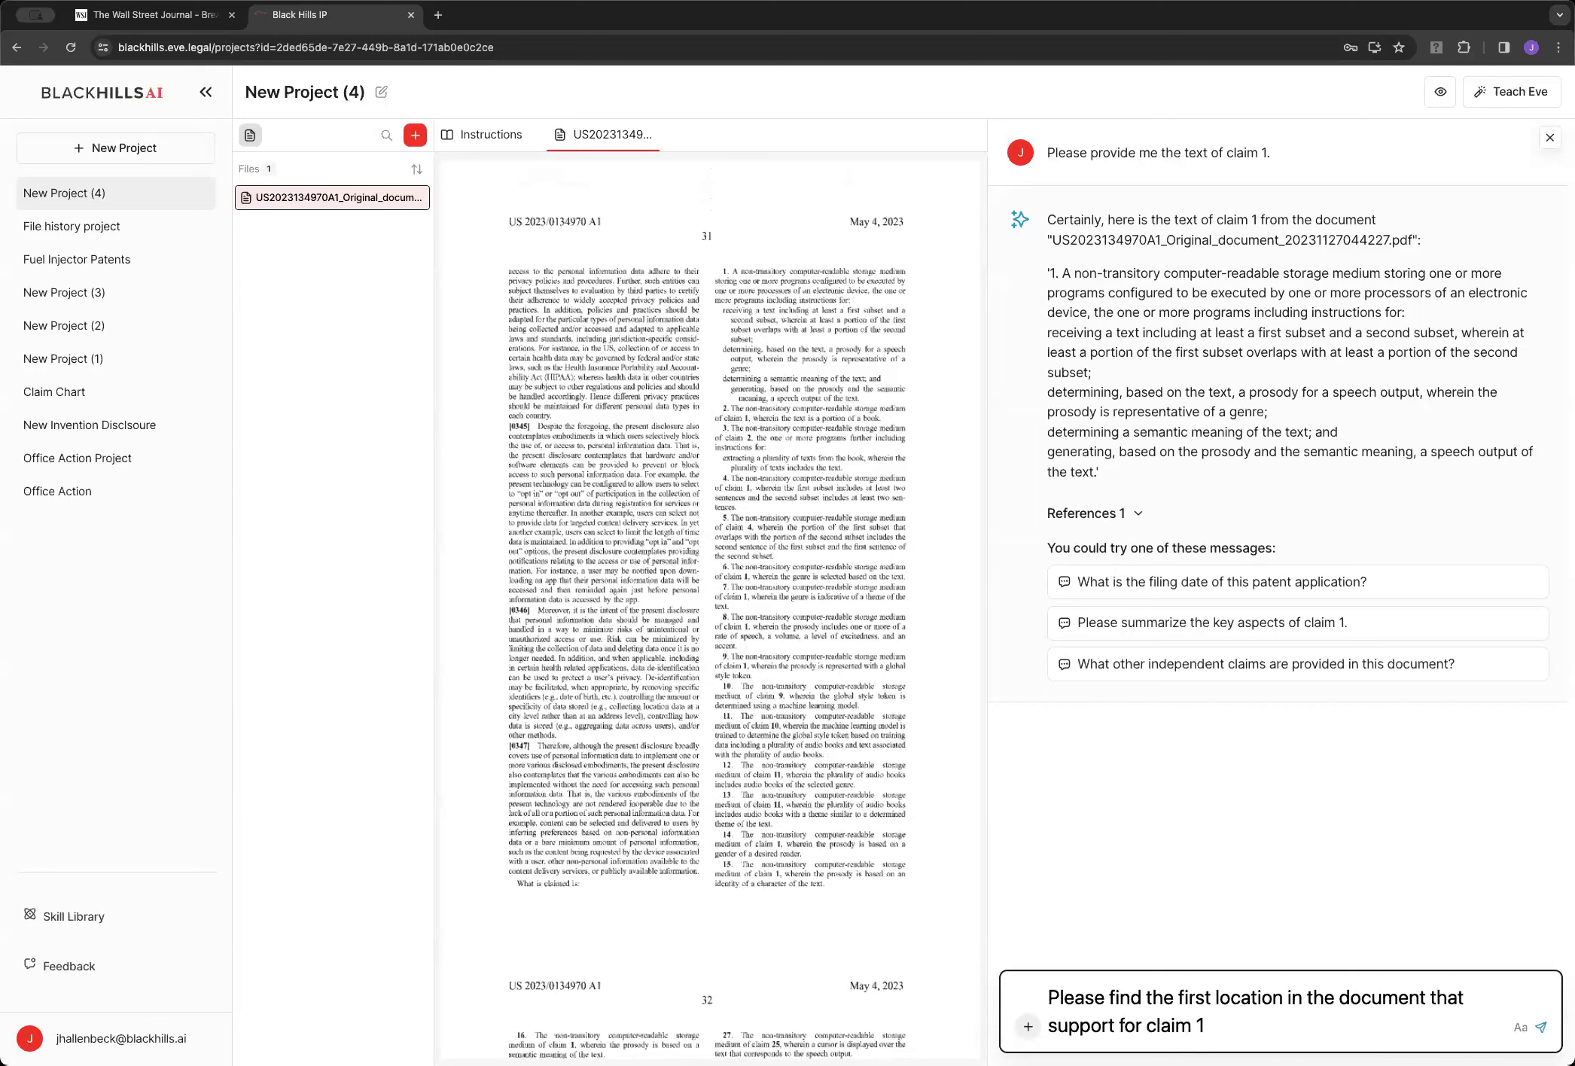
type("s")
key("BackSpace")
key("BackSpace")
key("BackSpace")
type("at least a portion")
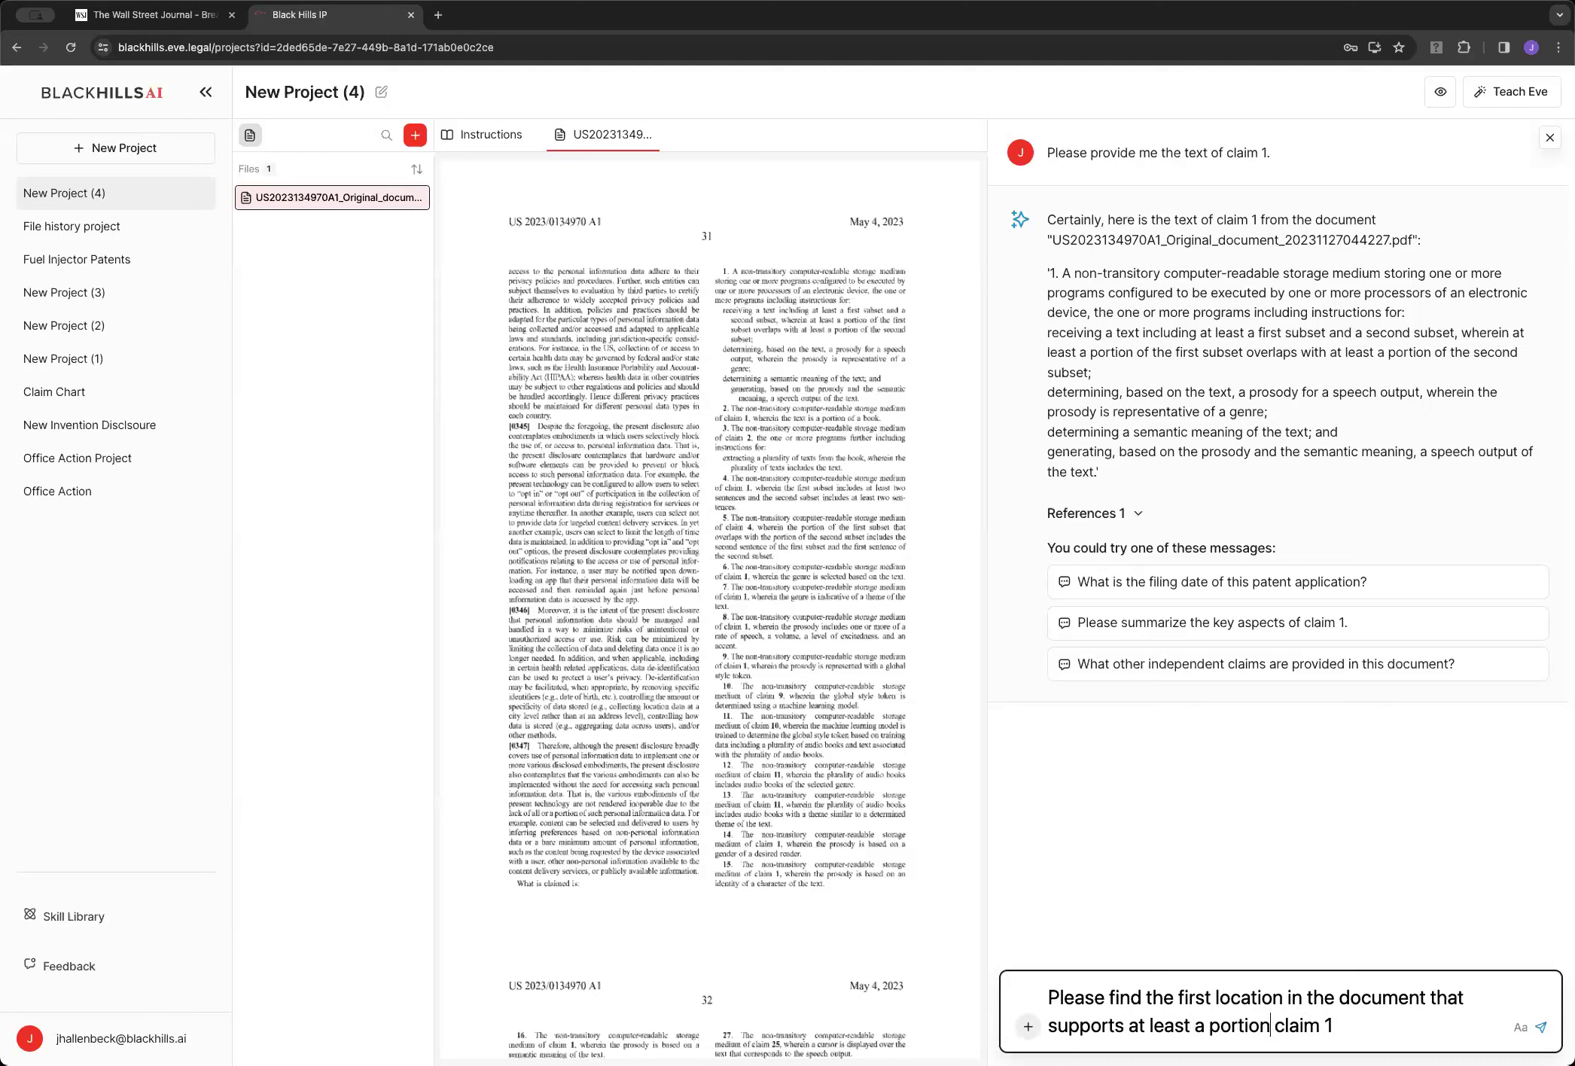
type(" of claim 1 and provide me 1)")
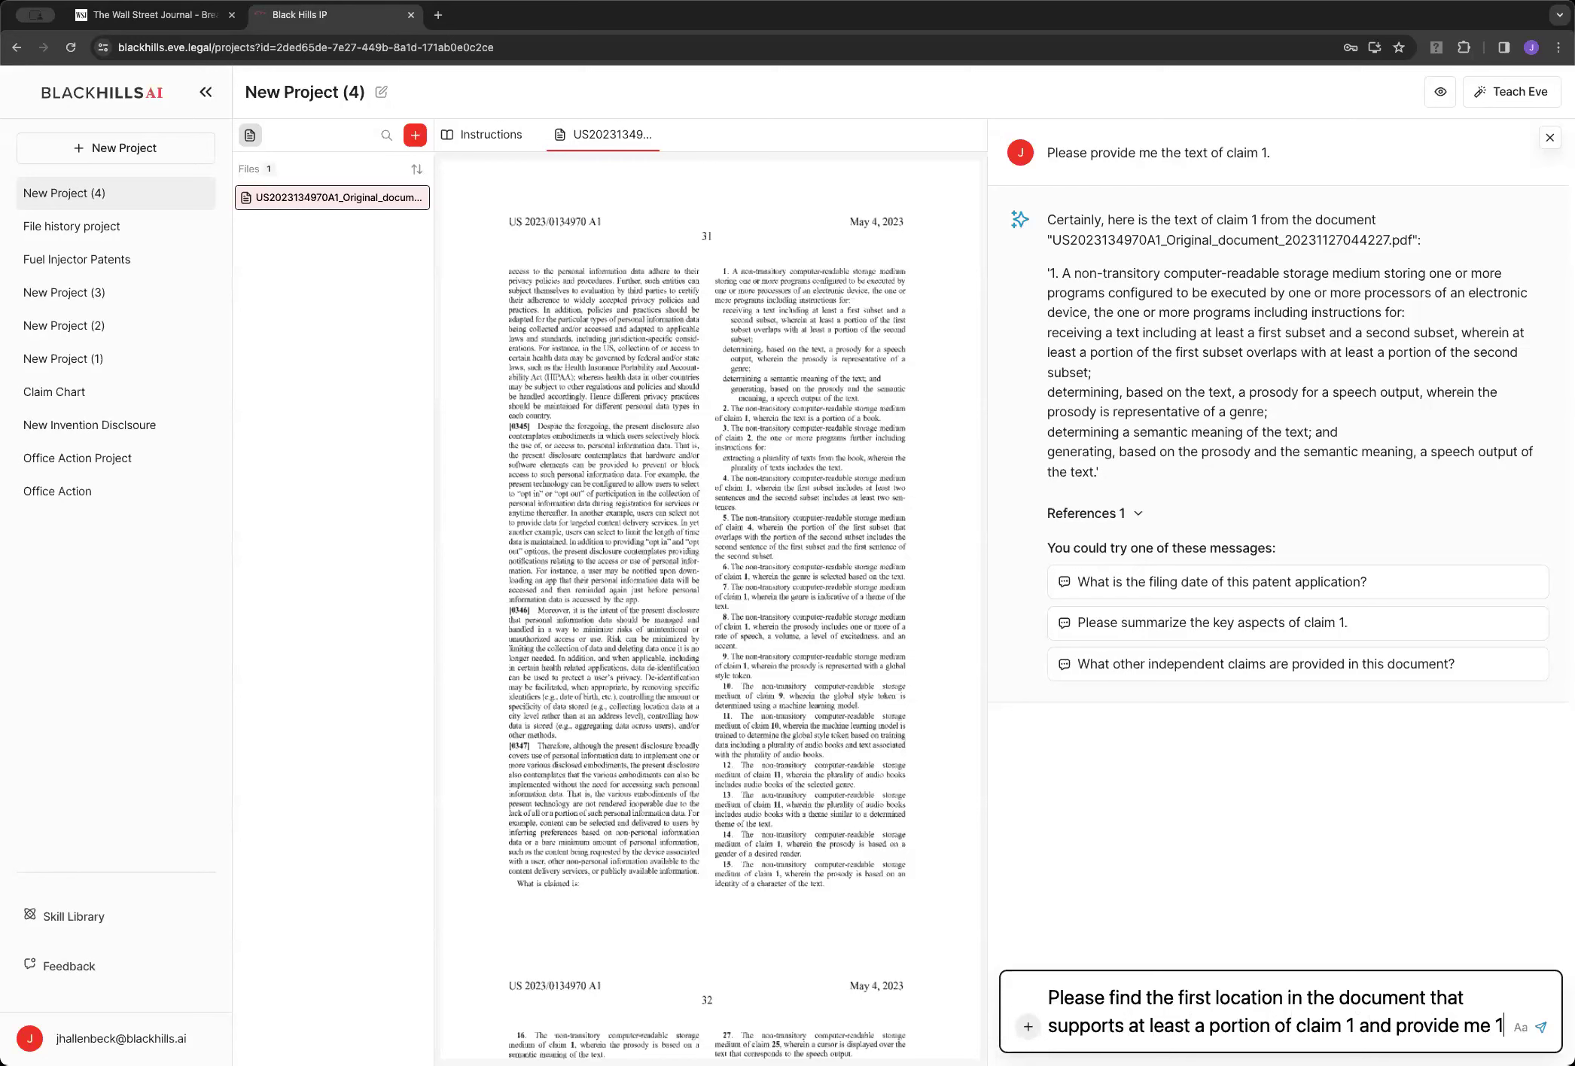
type(" te")
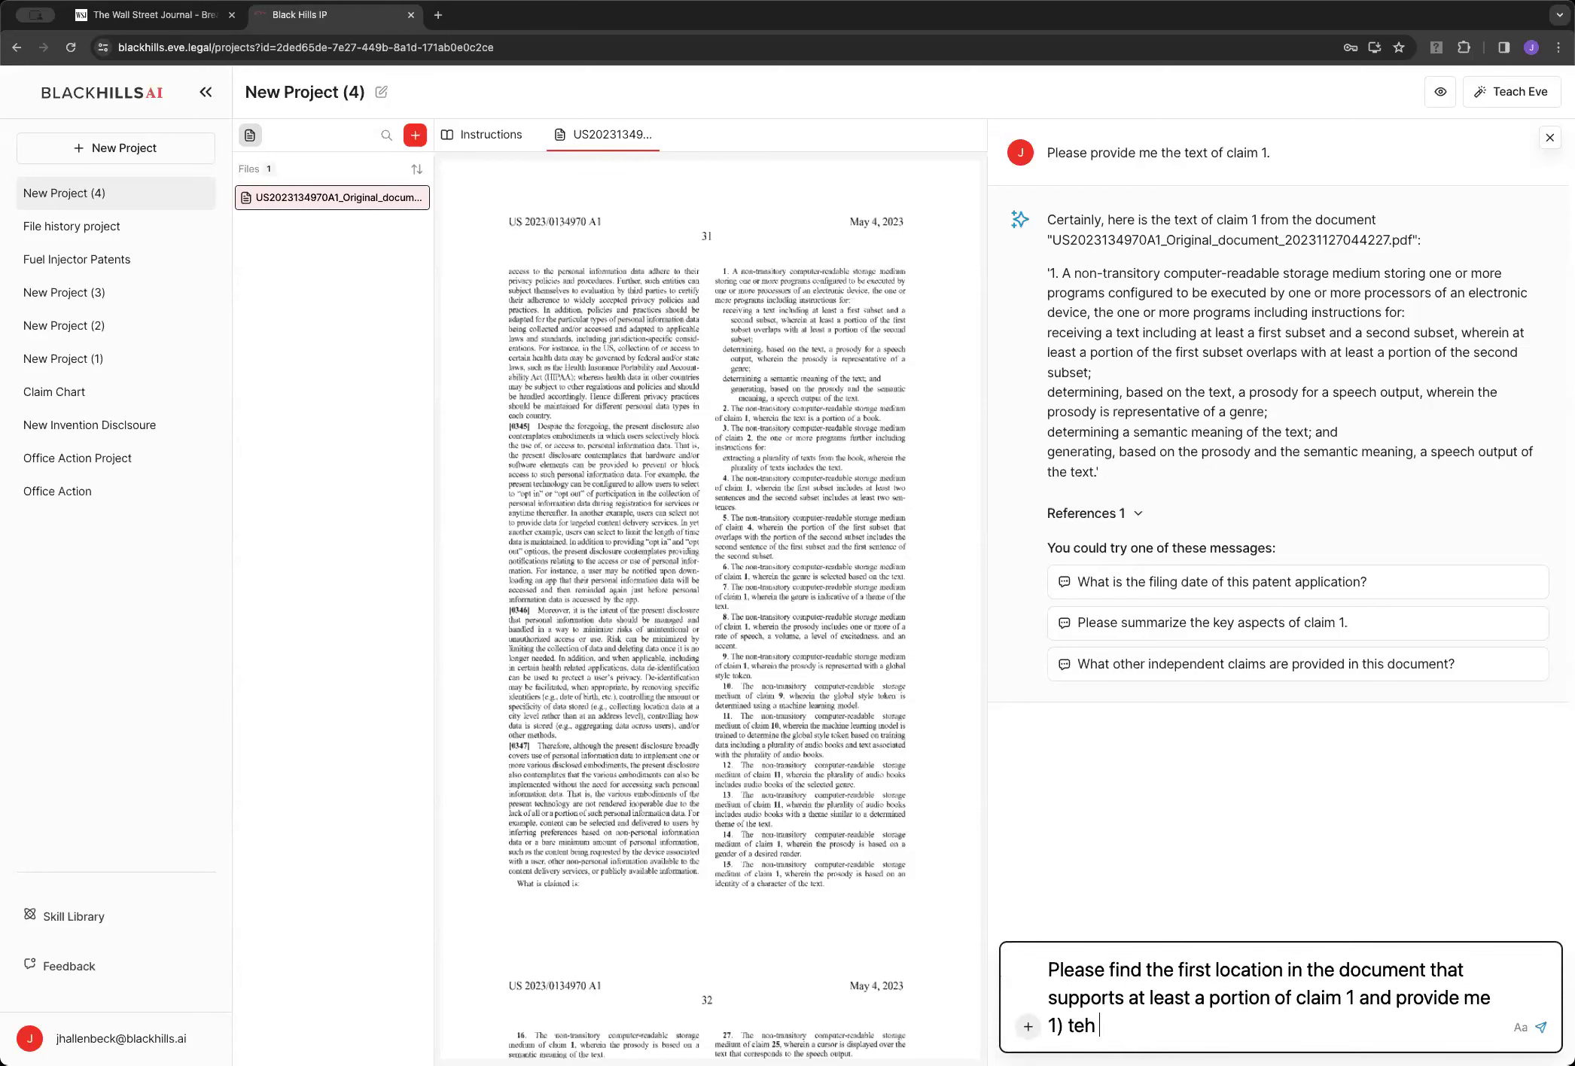
key("BackSpace")
type("he portion of claim ")
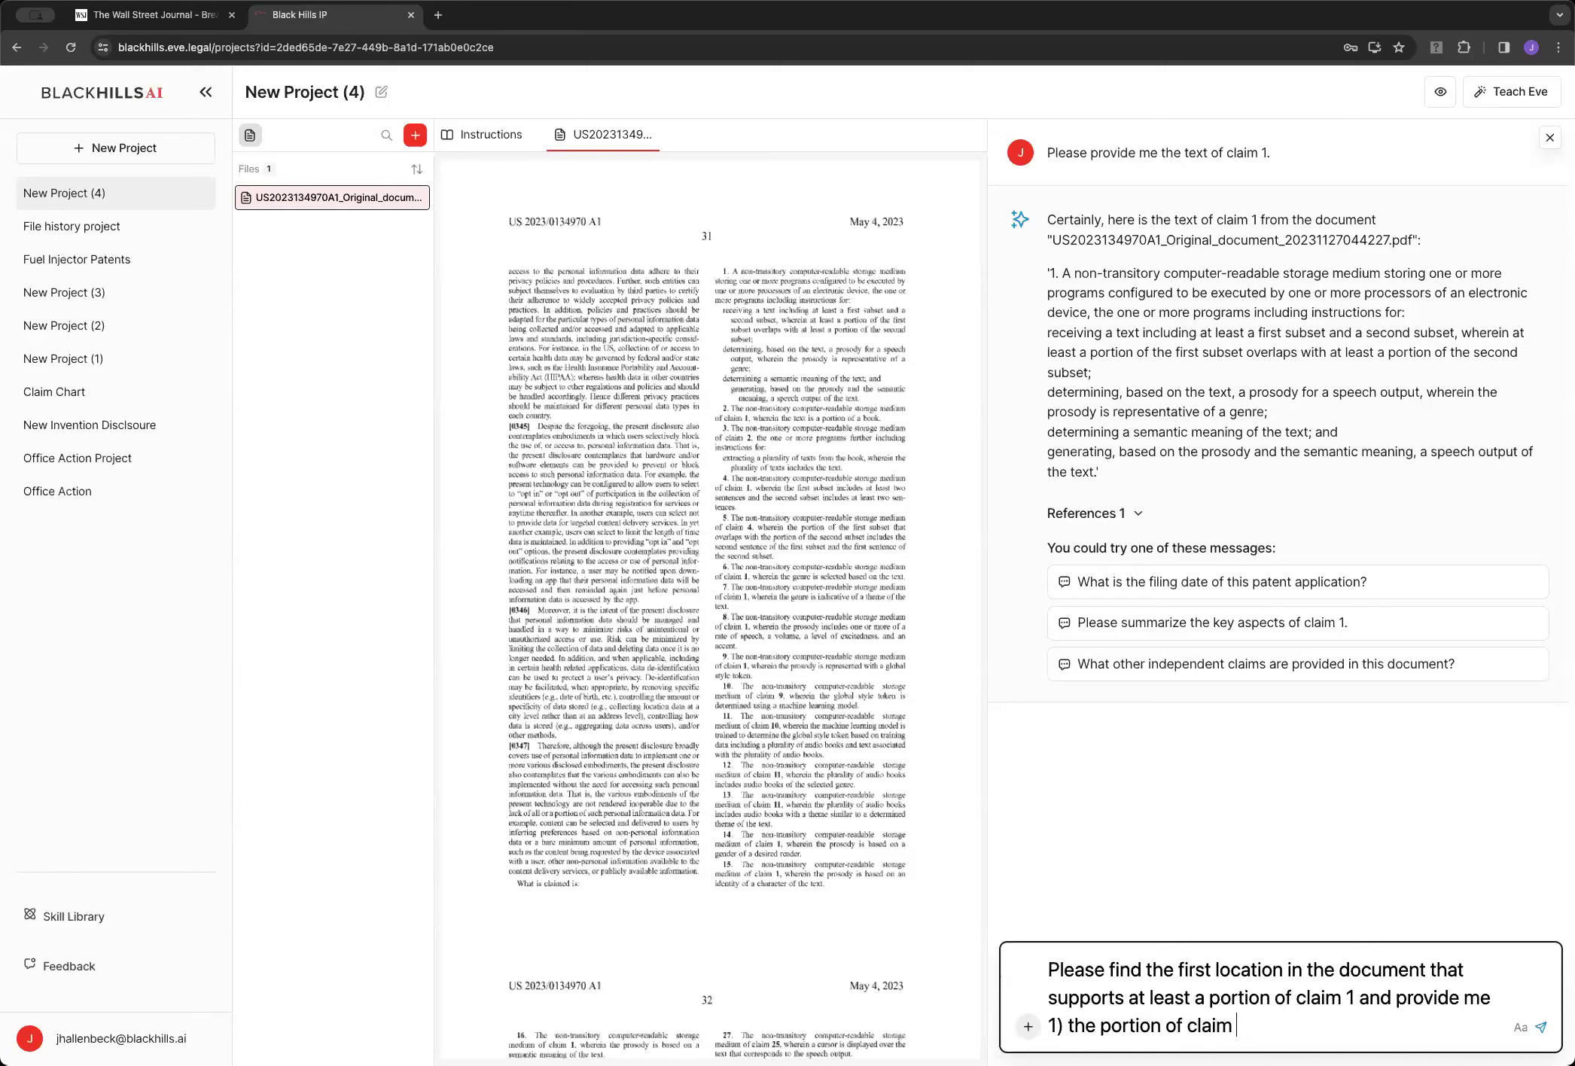
type("1 that is supported and")
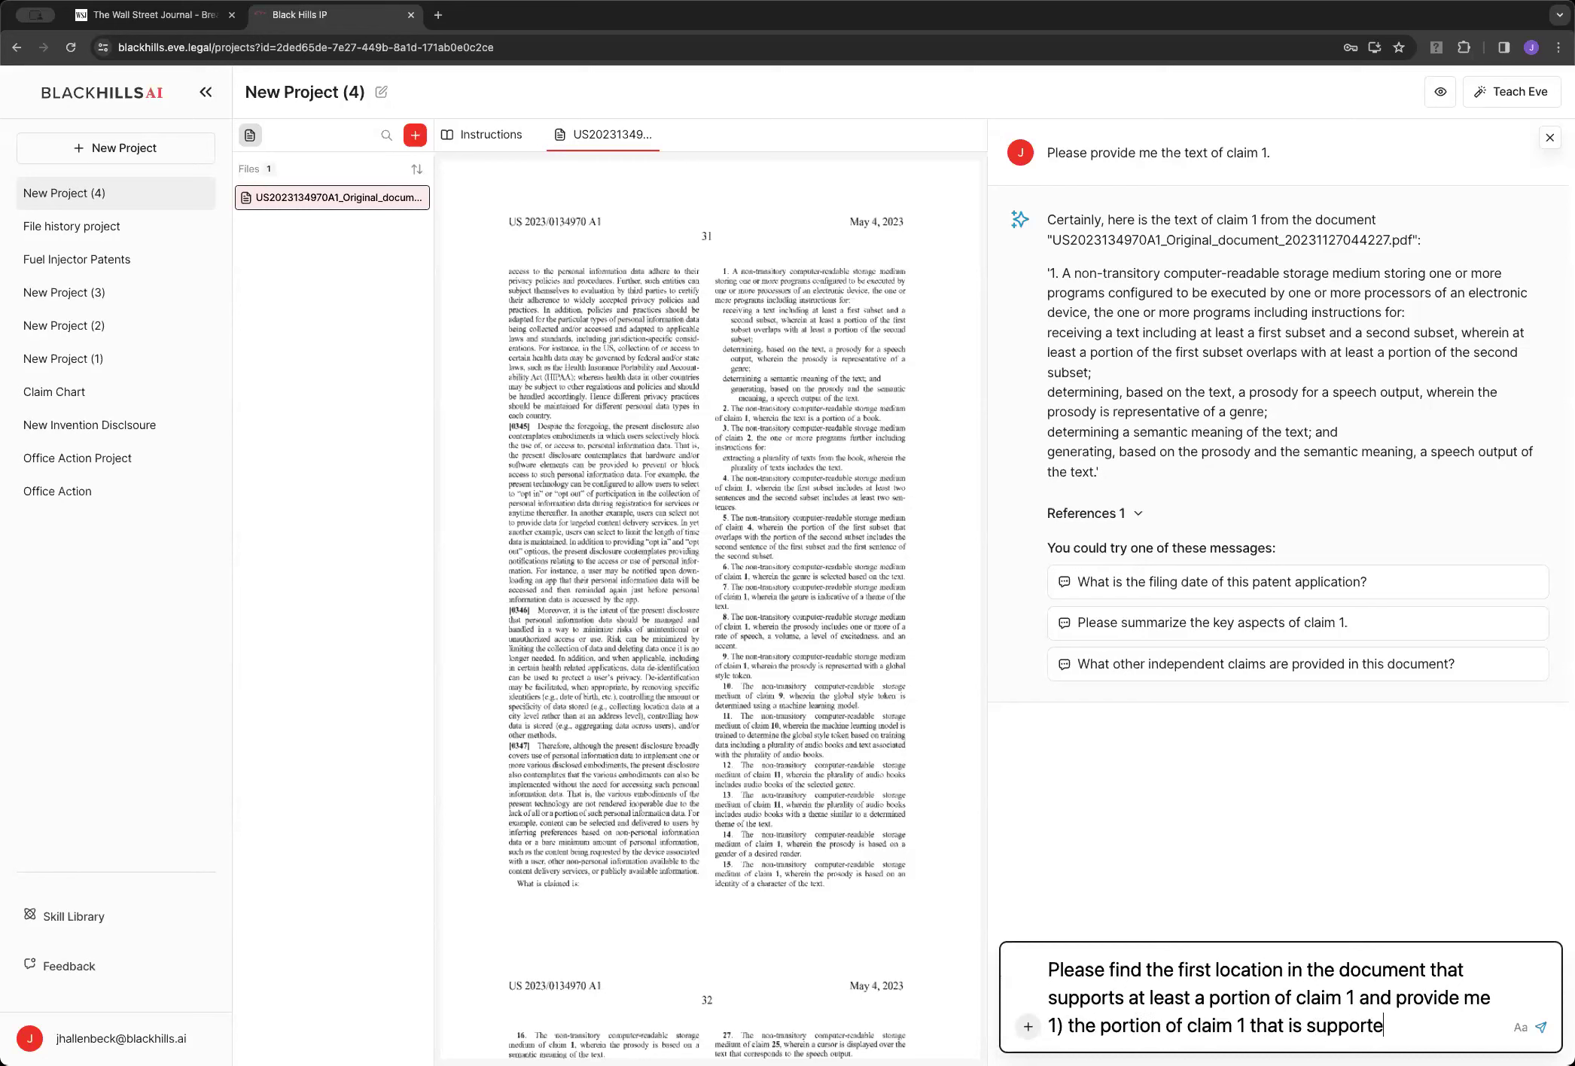
key("BackSpace")
key("BackSpace")
key("BackSpace")
key("BackSpace")
type("; and 2) text from the d")
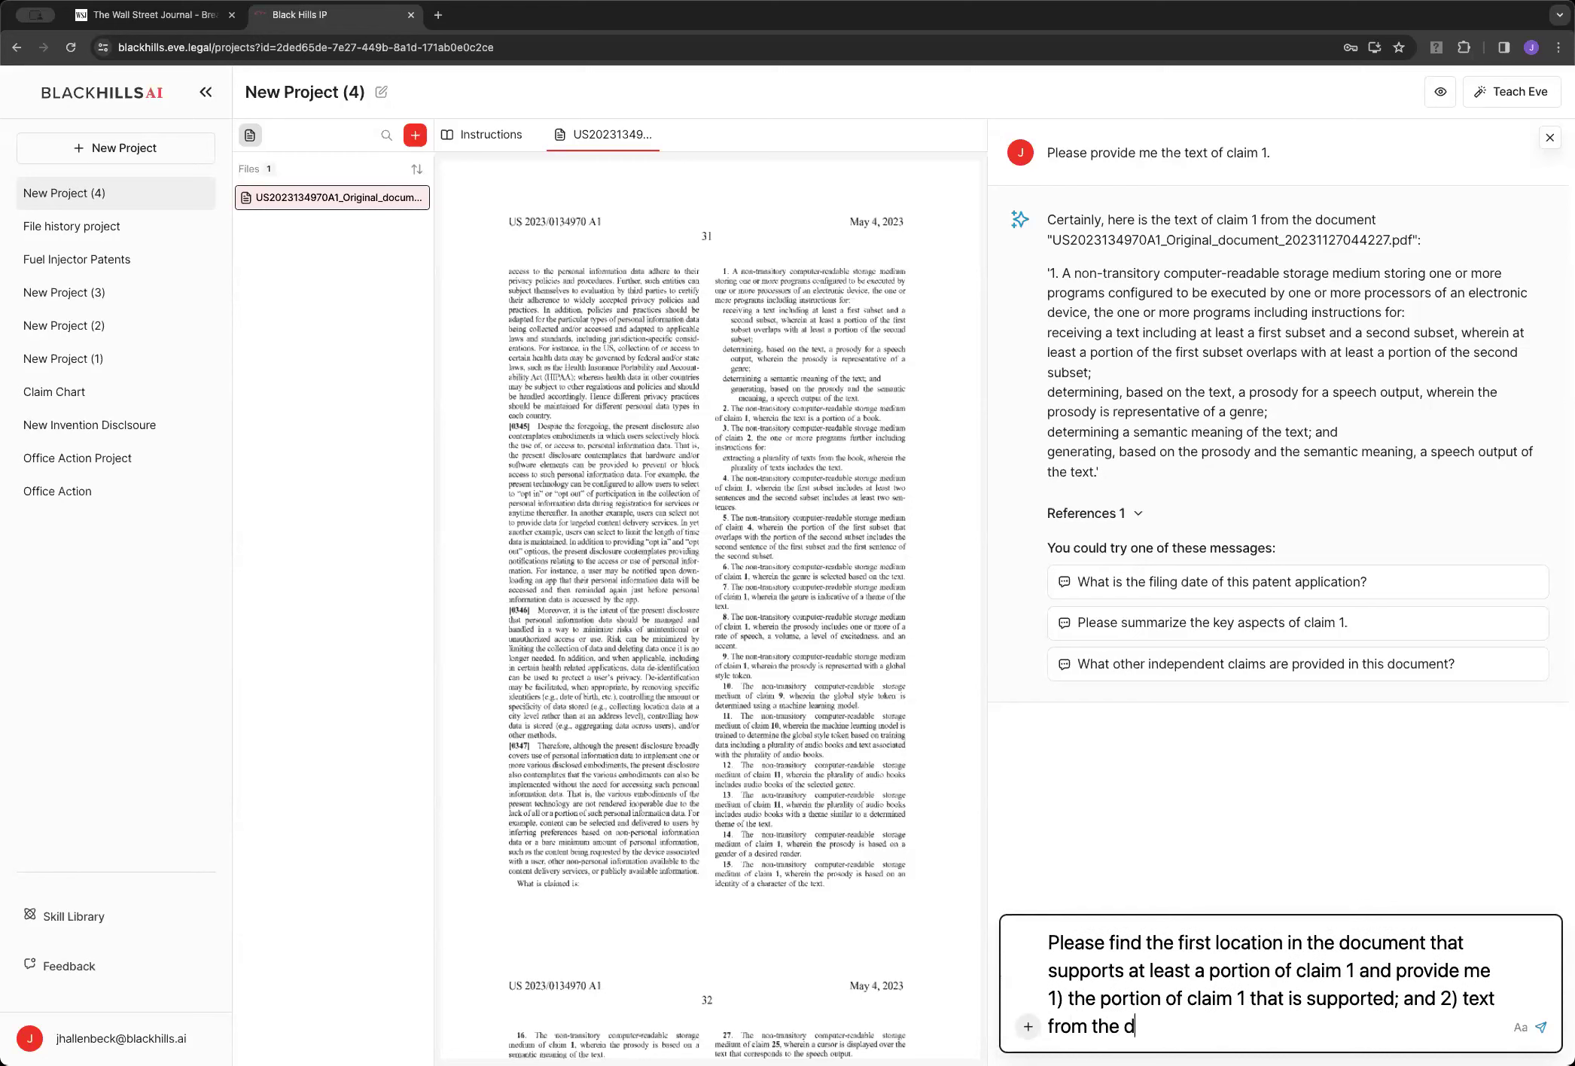
type("ocument that ")
type("reci")
type("t")
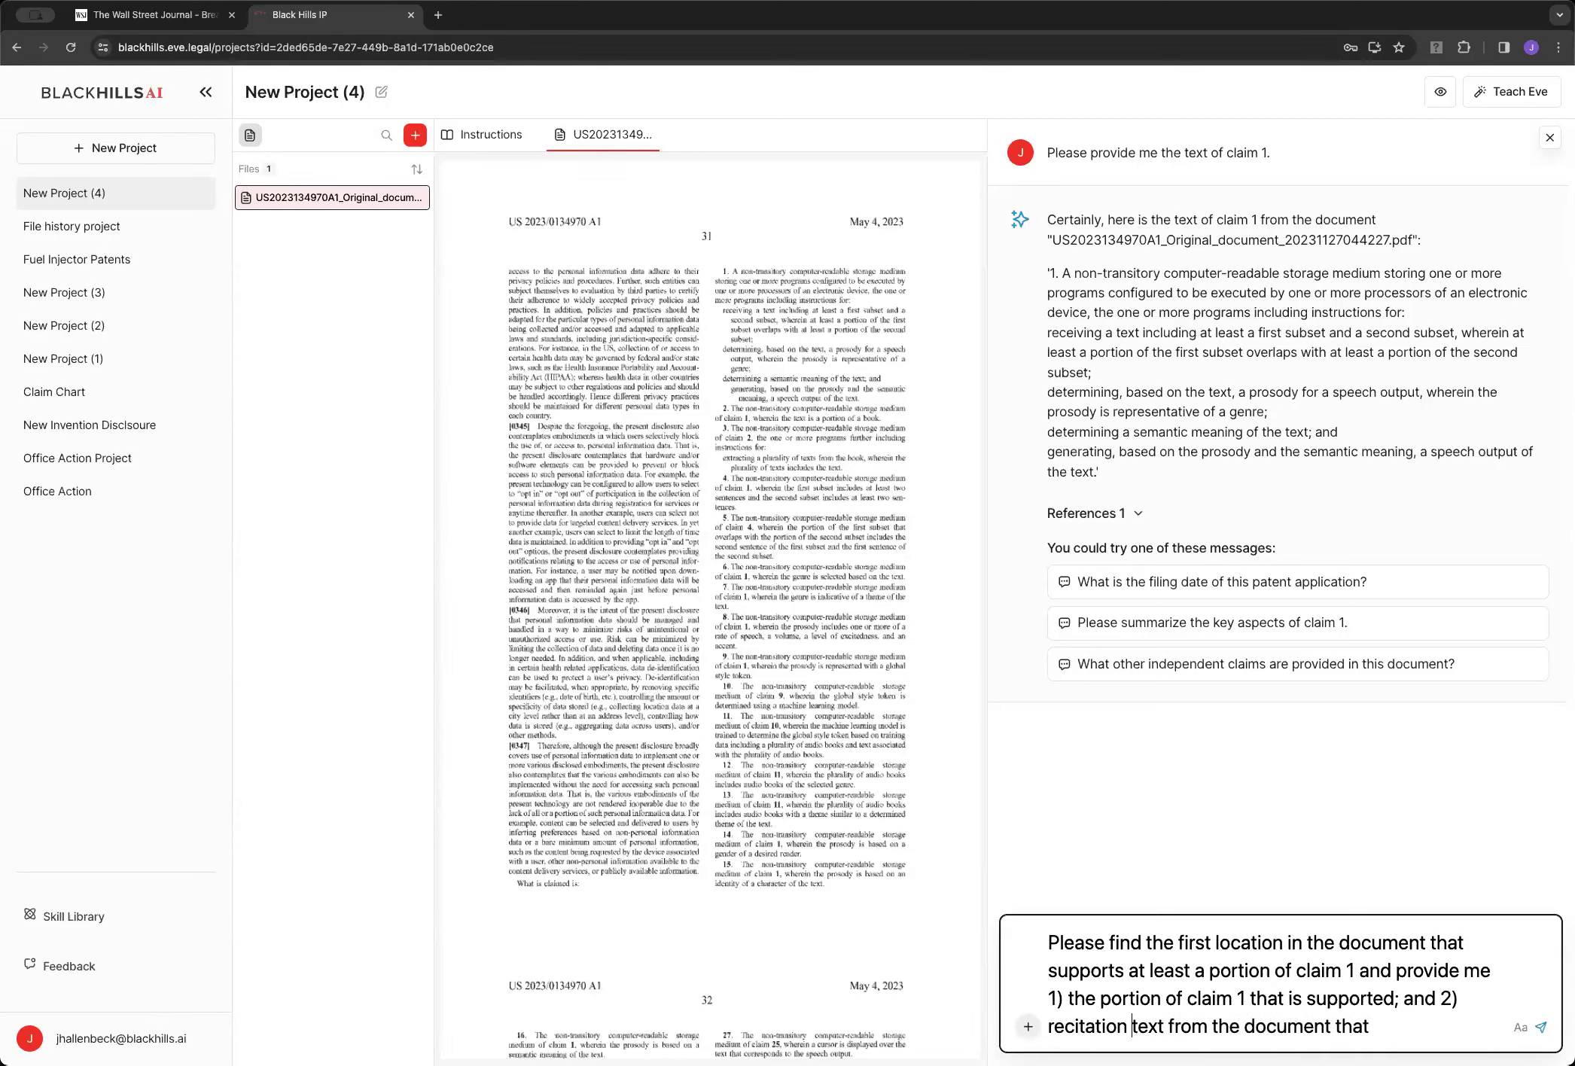
type("ation of provide teh sup")
key("BackSpace")
key("BackSpace")
key("BackSpace")
key("BackSpace")
key("BackSpace")
key("BackSpace")
type("he")
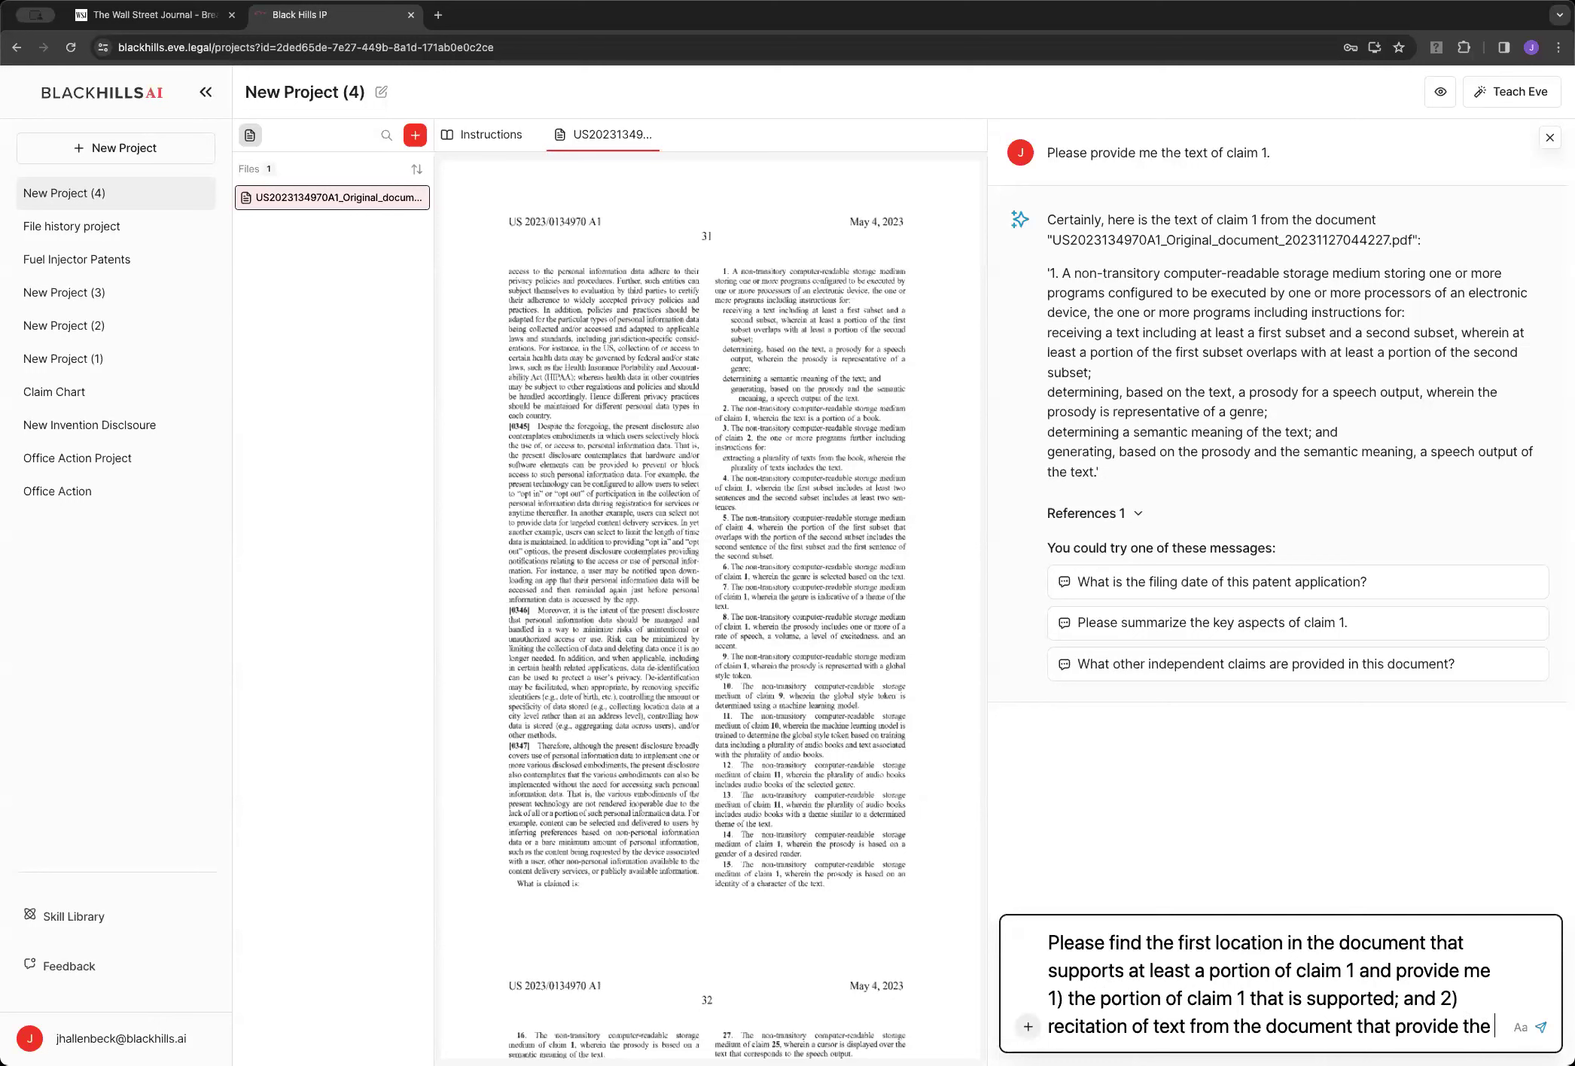
type(" support.")
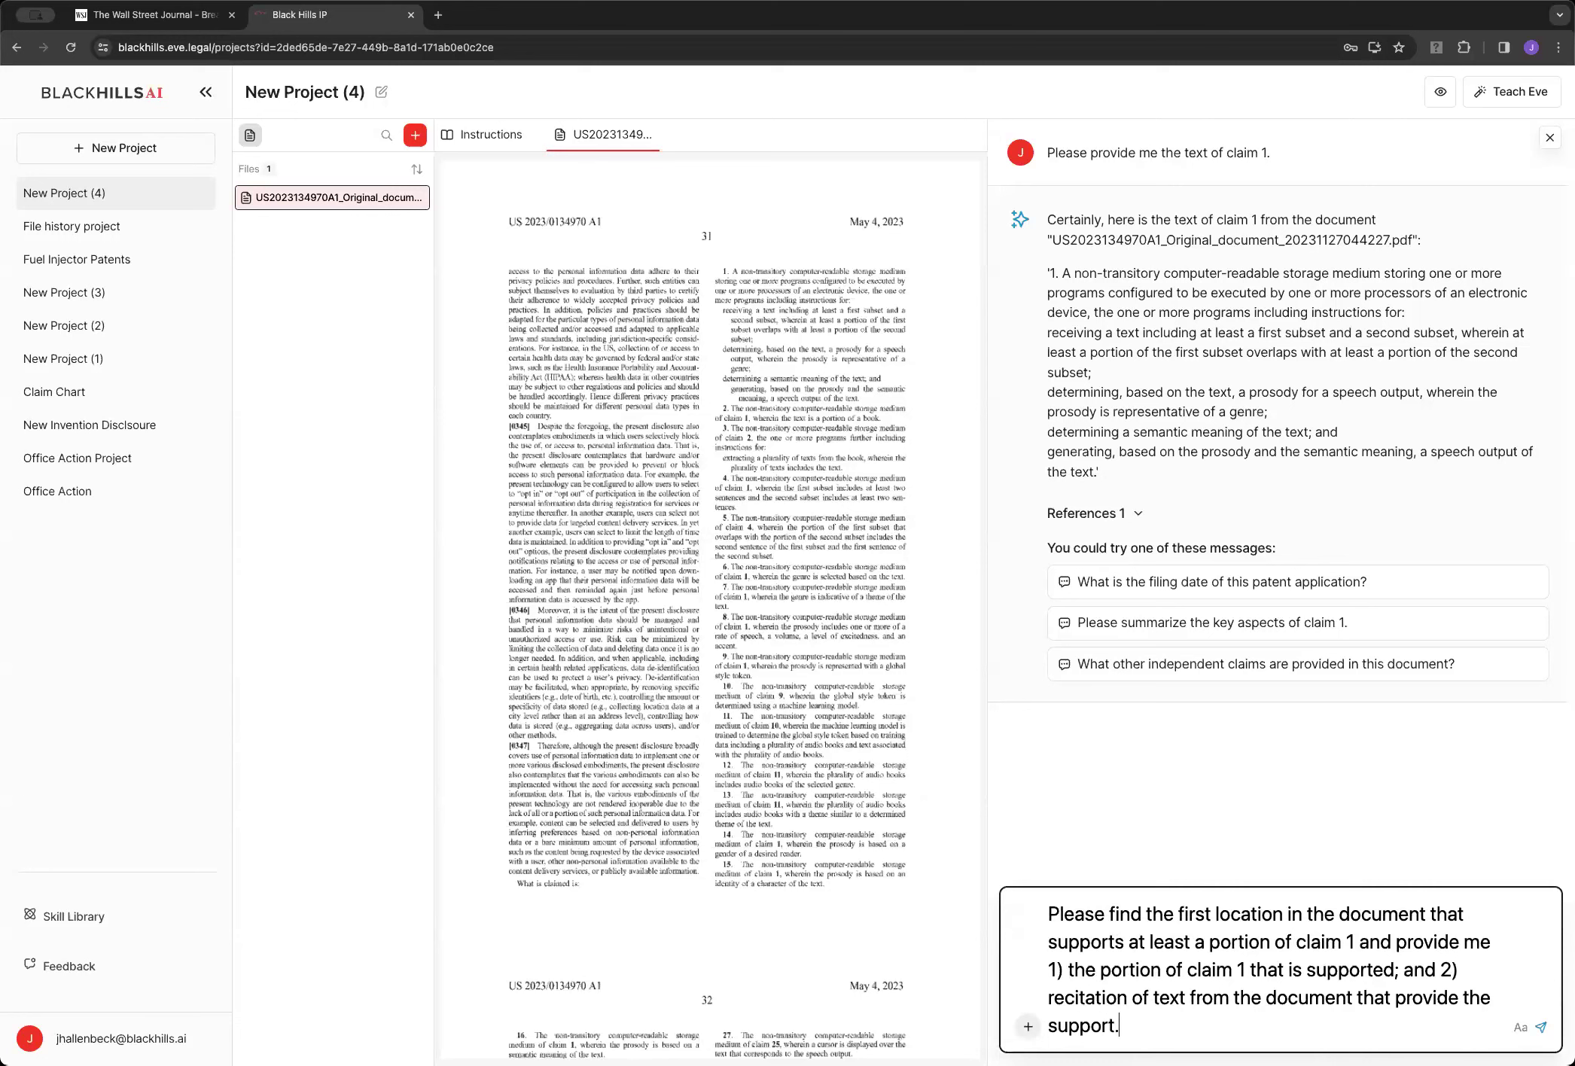
key("Return")
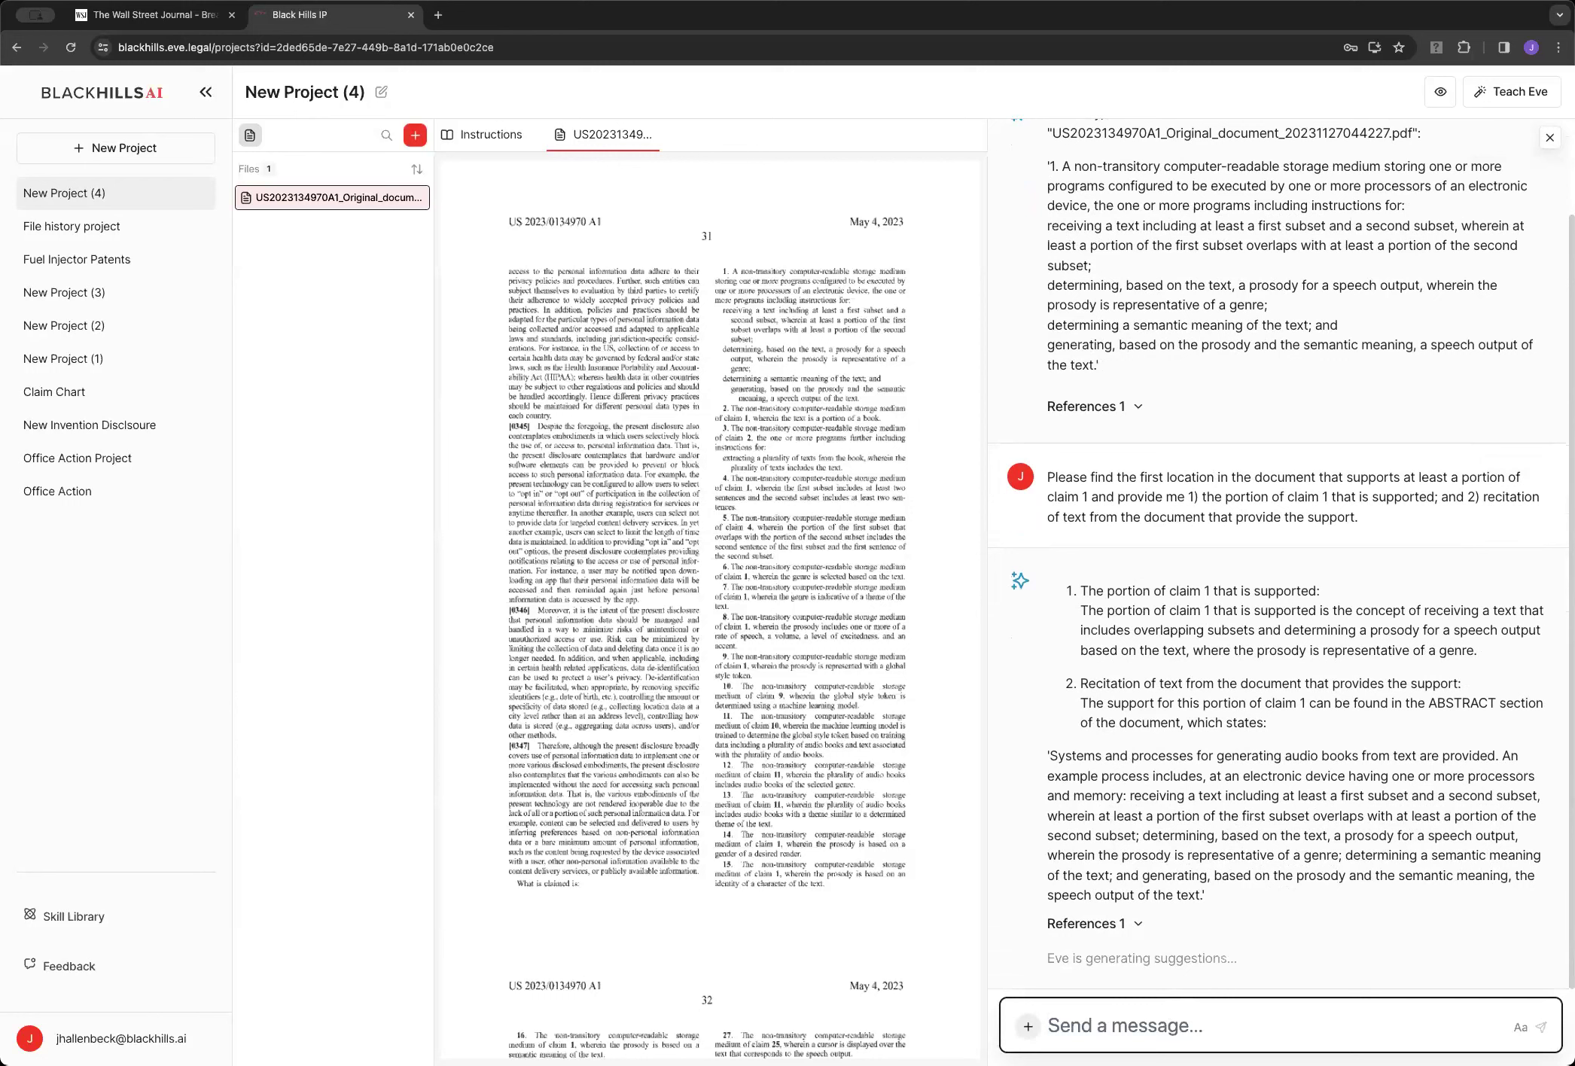
Send Eve 'Please the next location where support for claim 1 is provided.'
type("Pleae fi")
key("BackSpace")
key("BackSpace")
key("BackSpace")
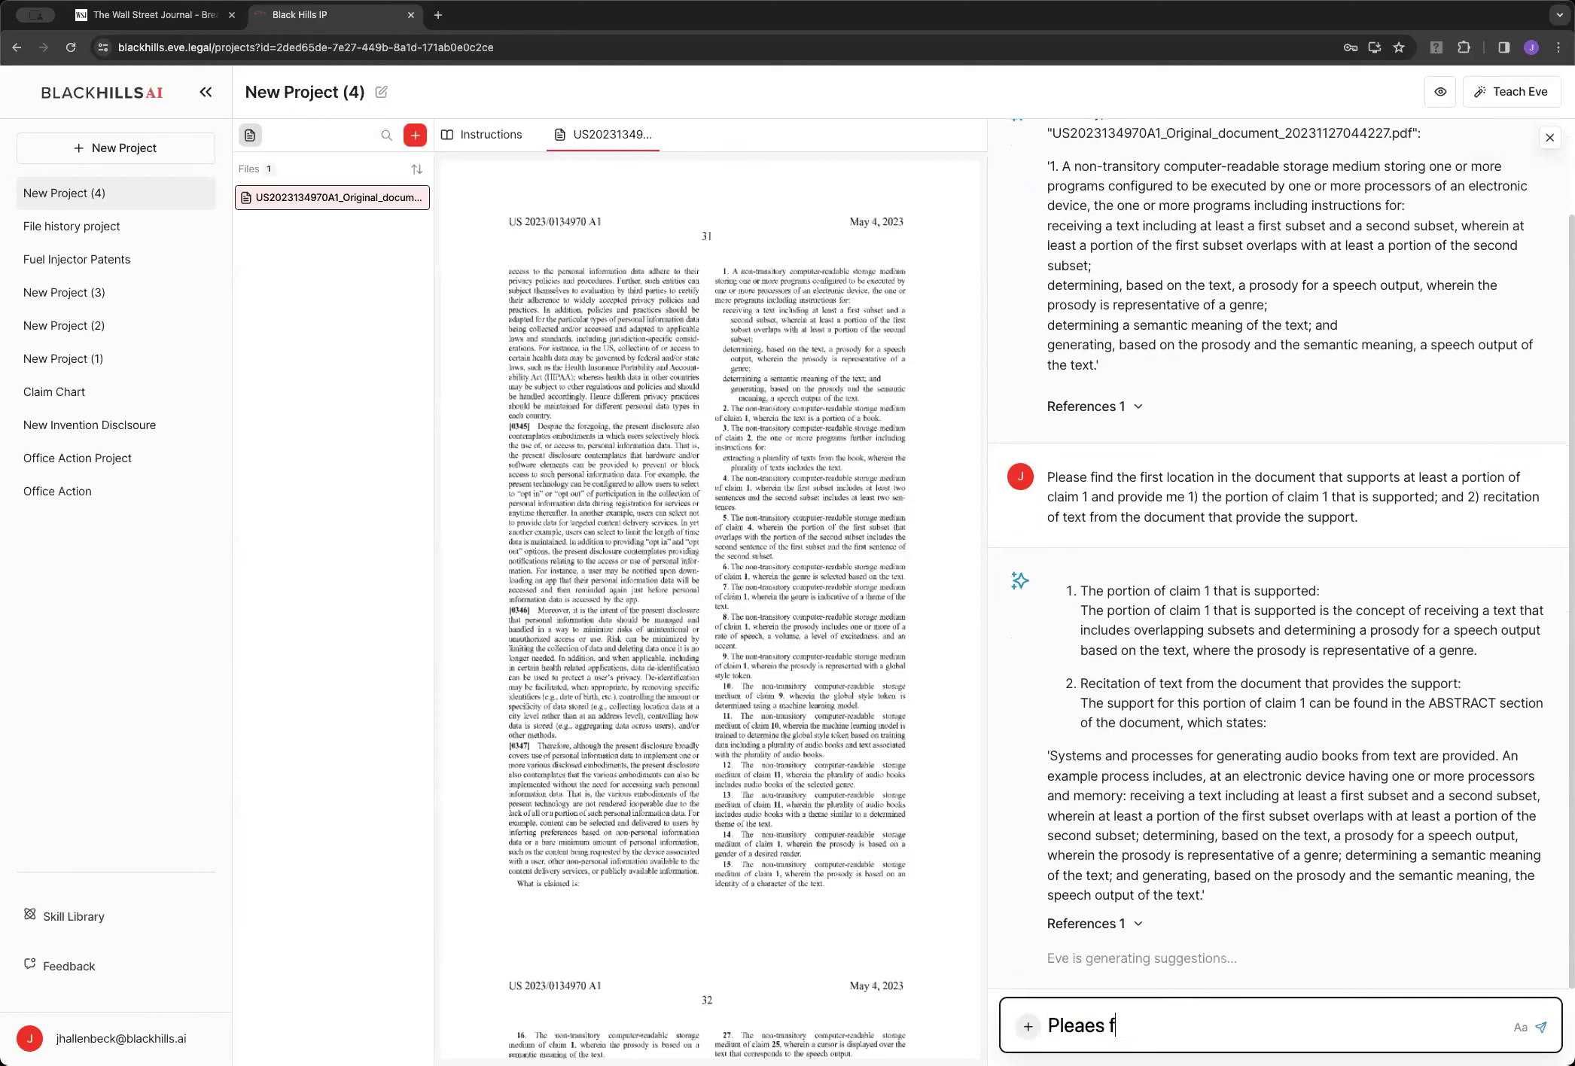
type("the next portion of the")
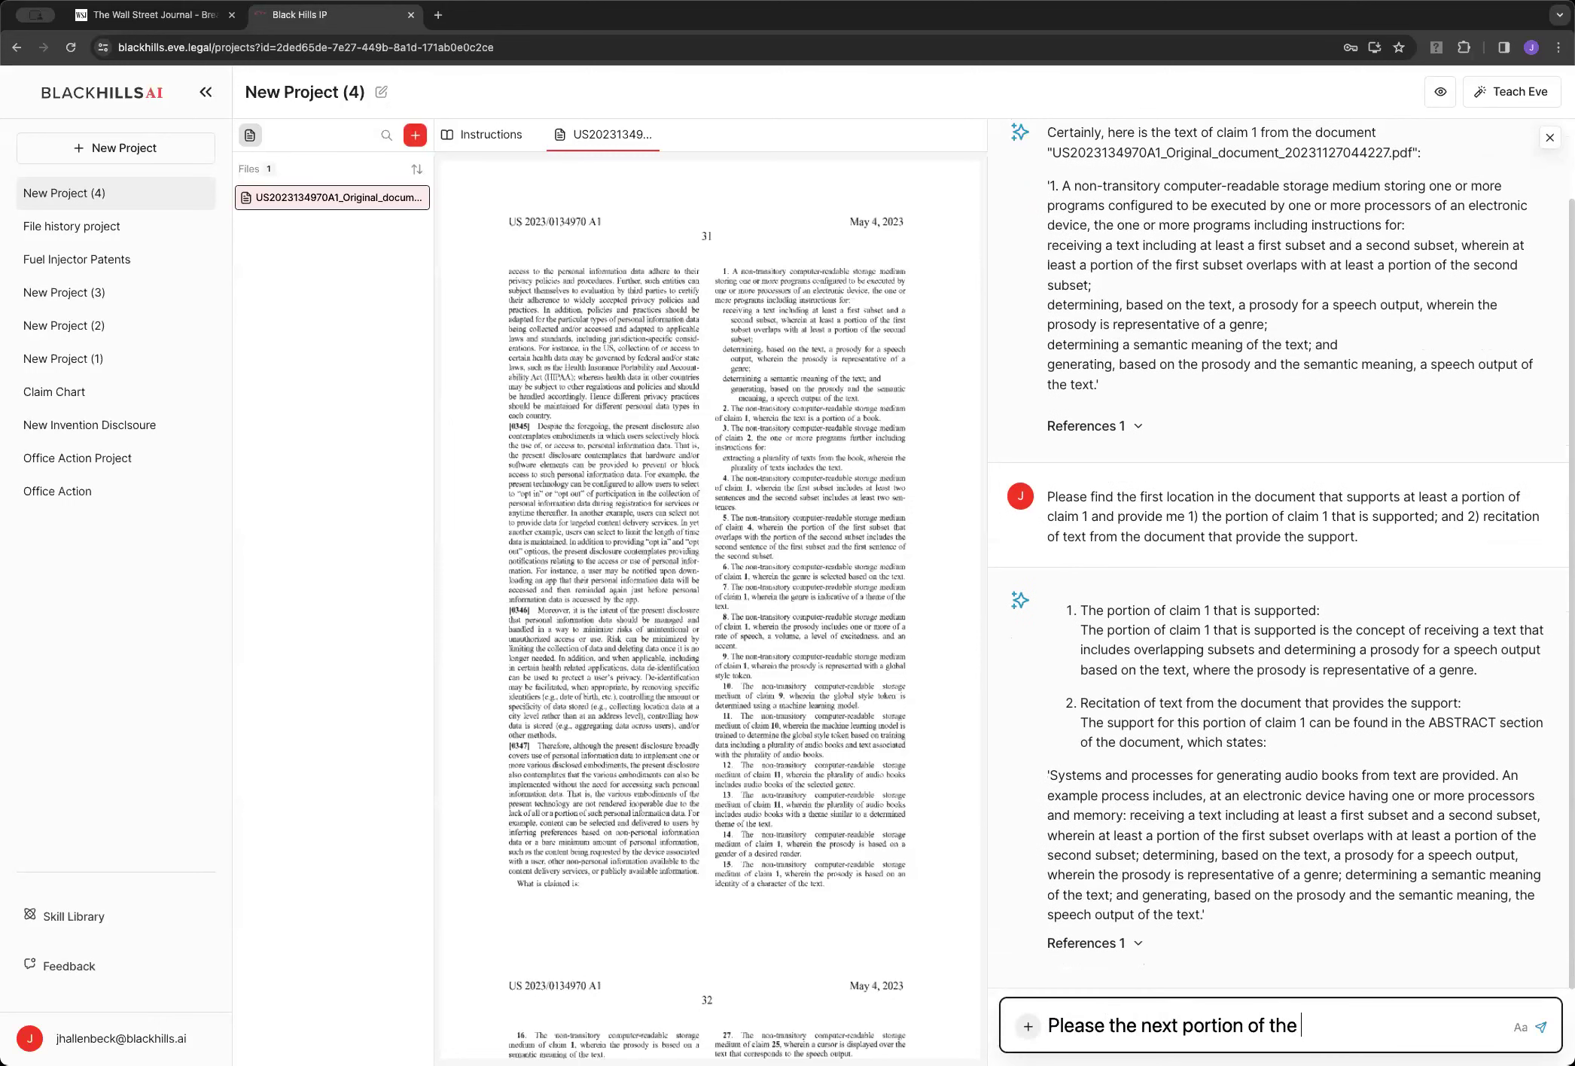
key("alt+BackSpace")
key("alt+BackSpace")
key("alt+BackSpace")
key("alt+BackSpace")
type("next location ")
type("where support")
key("alt+BackSpace")
type("such s")
key("BackSpace")
key("BackSpace")
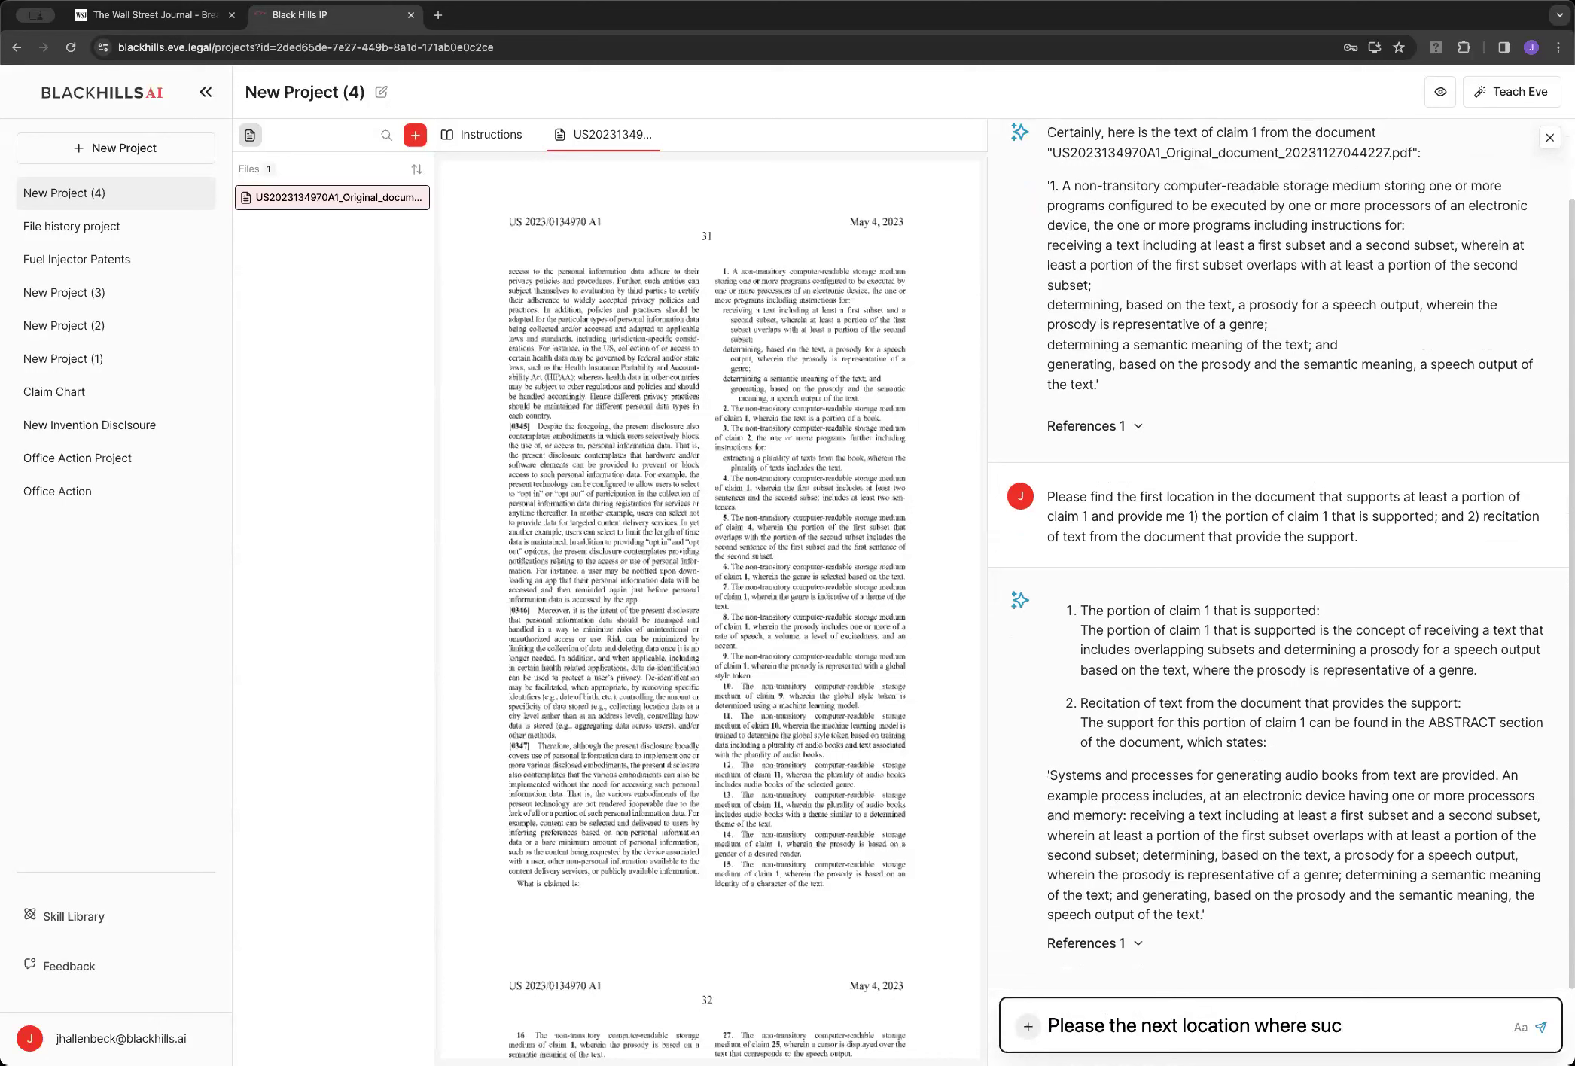
type("pport for claim 1 is provided.")
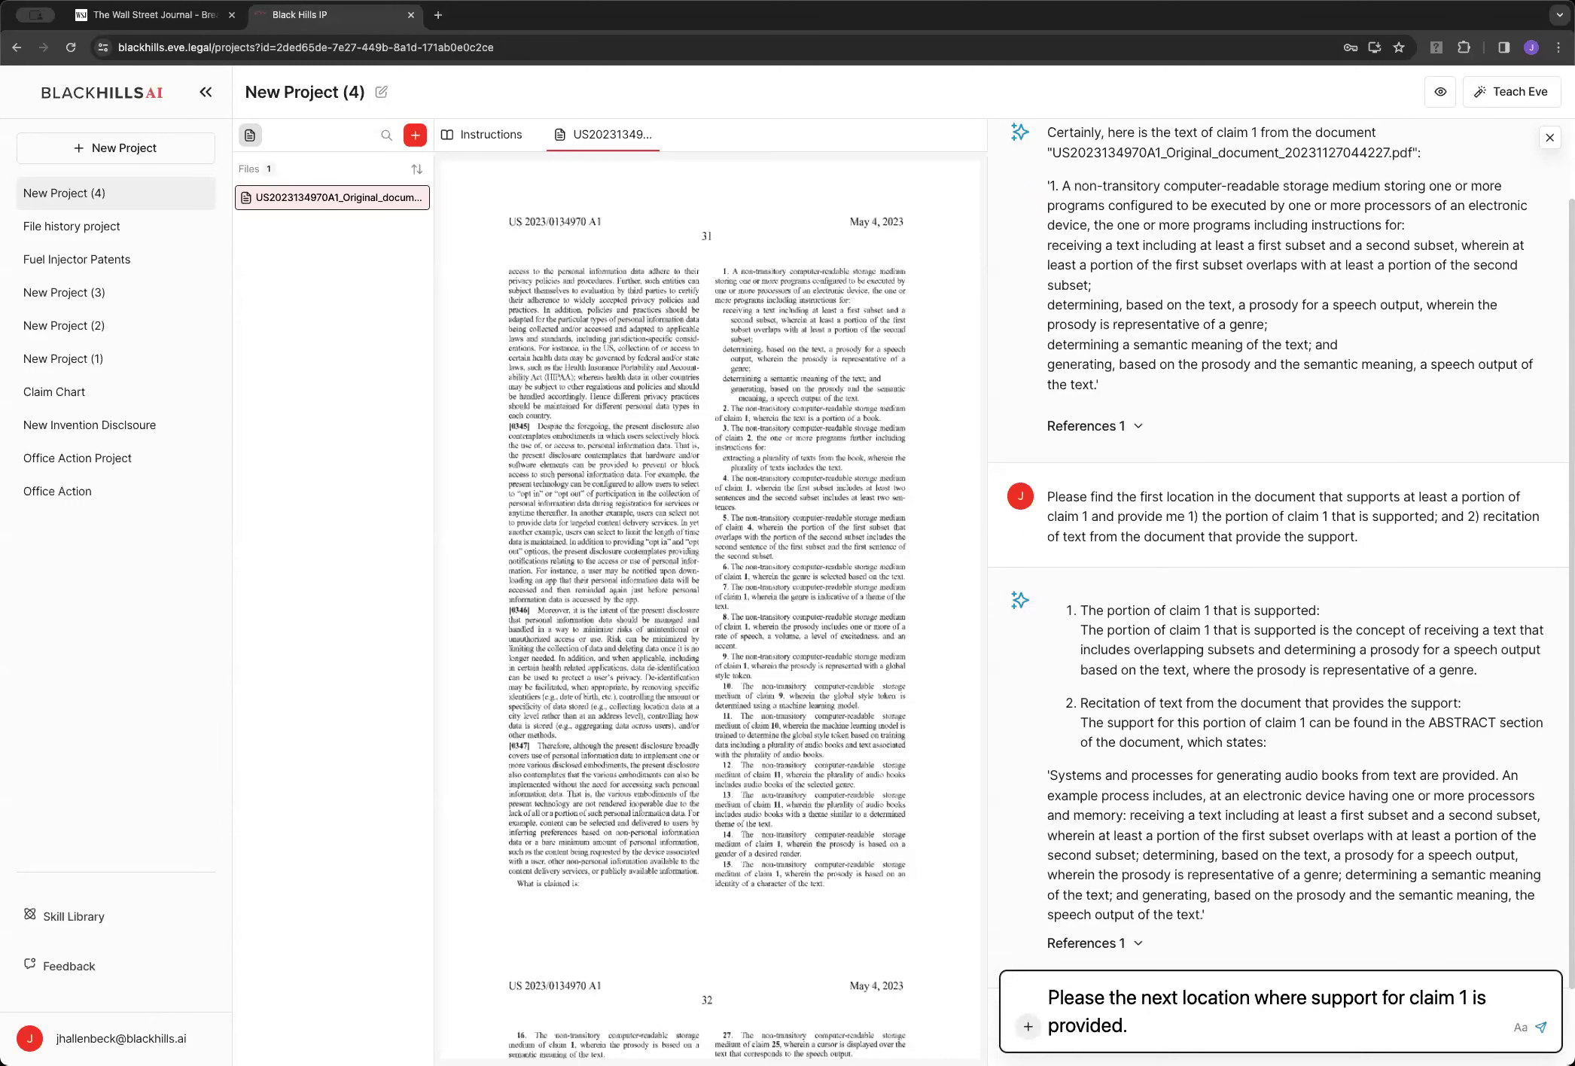
key("Return")
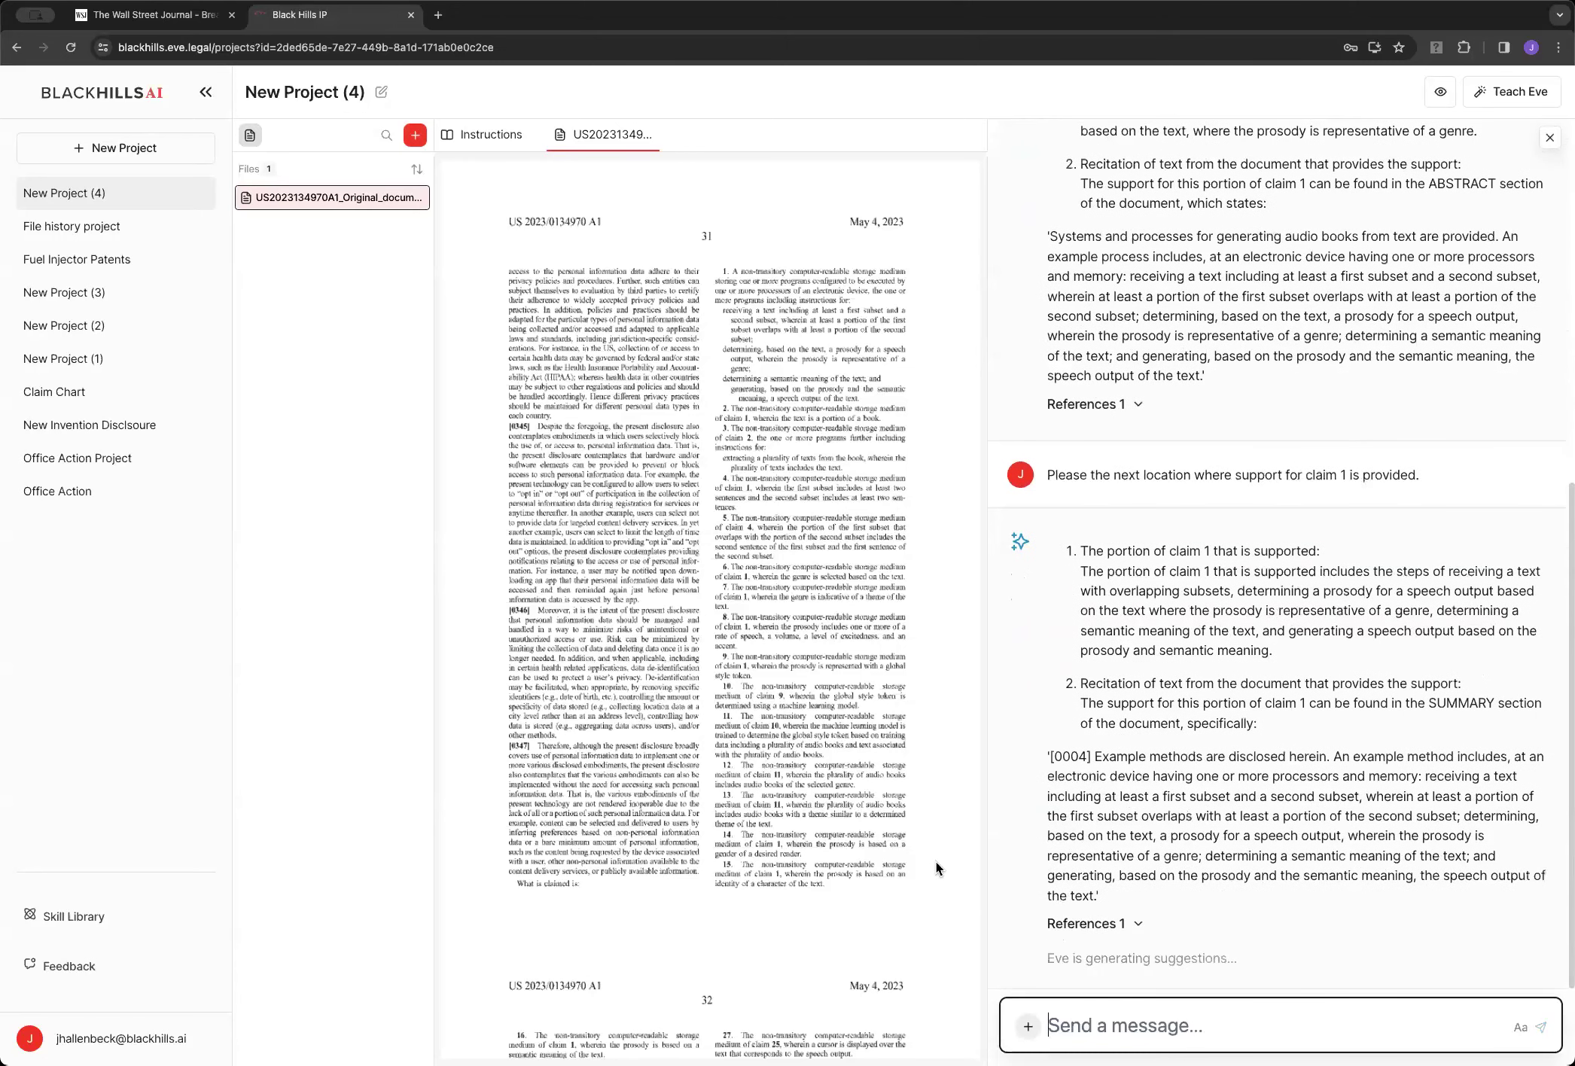
Hide the project file list and scroll through Eve's earlier claim 1 support answers
scroll(976, 1028, "up", 5)
mouse_move(975, 1028)
left_mouse_down()
mouse_move(944, 345)
mouse_move(964, 213)
left_mouse_up()
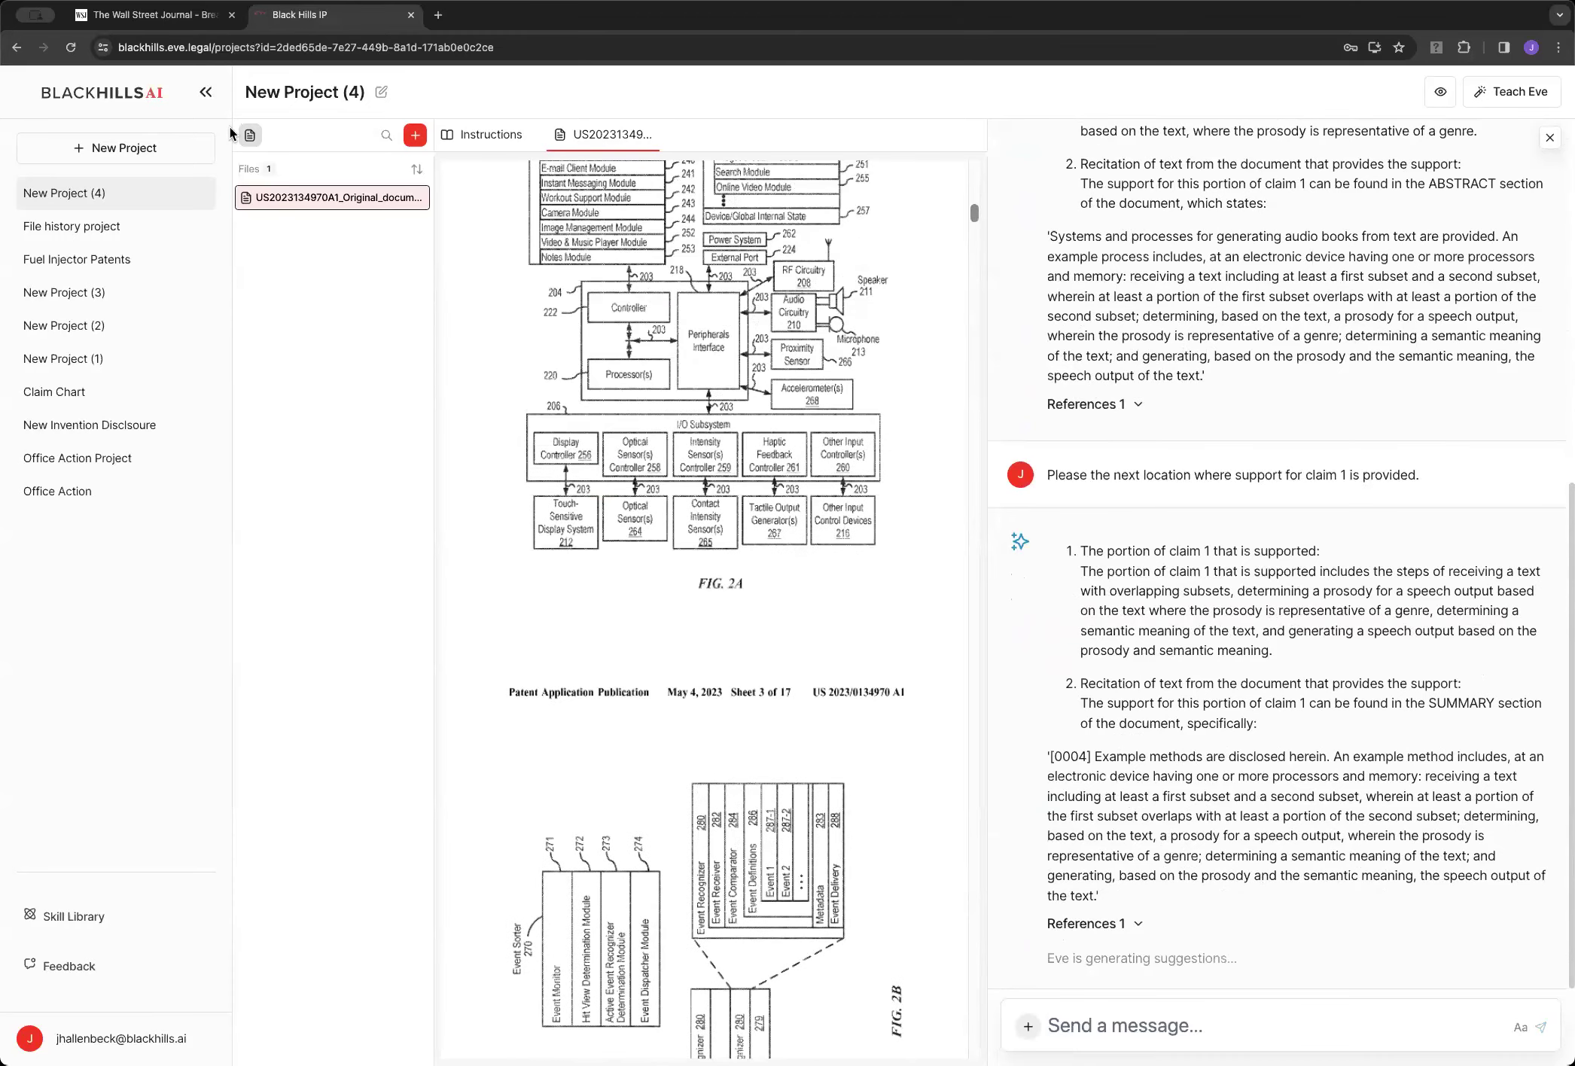
left_click(249, 135)
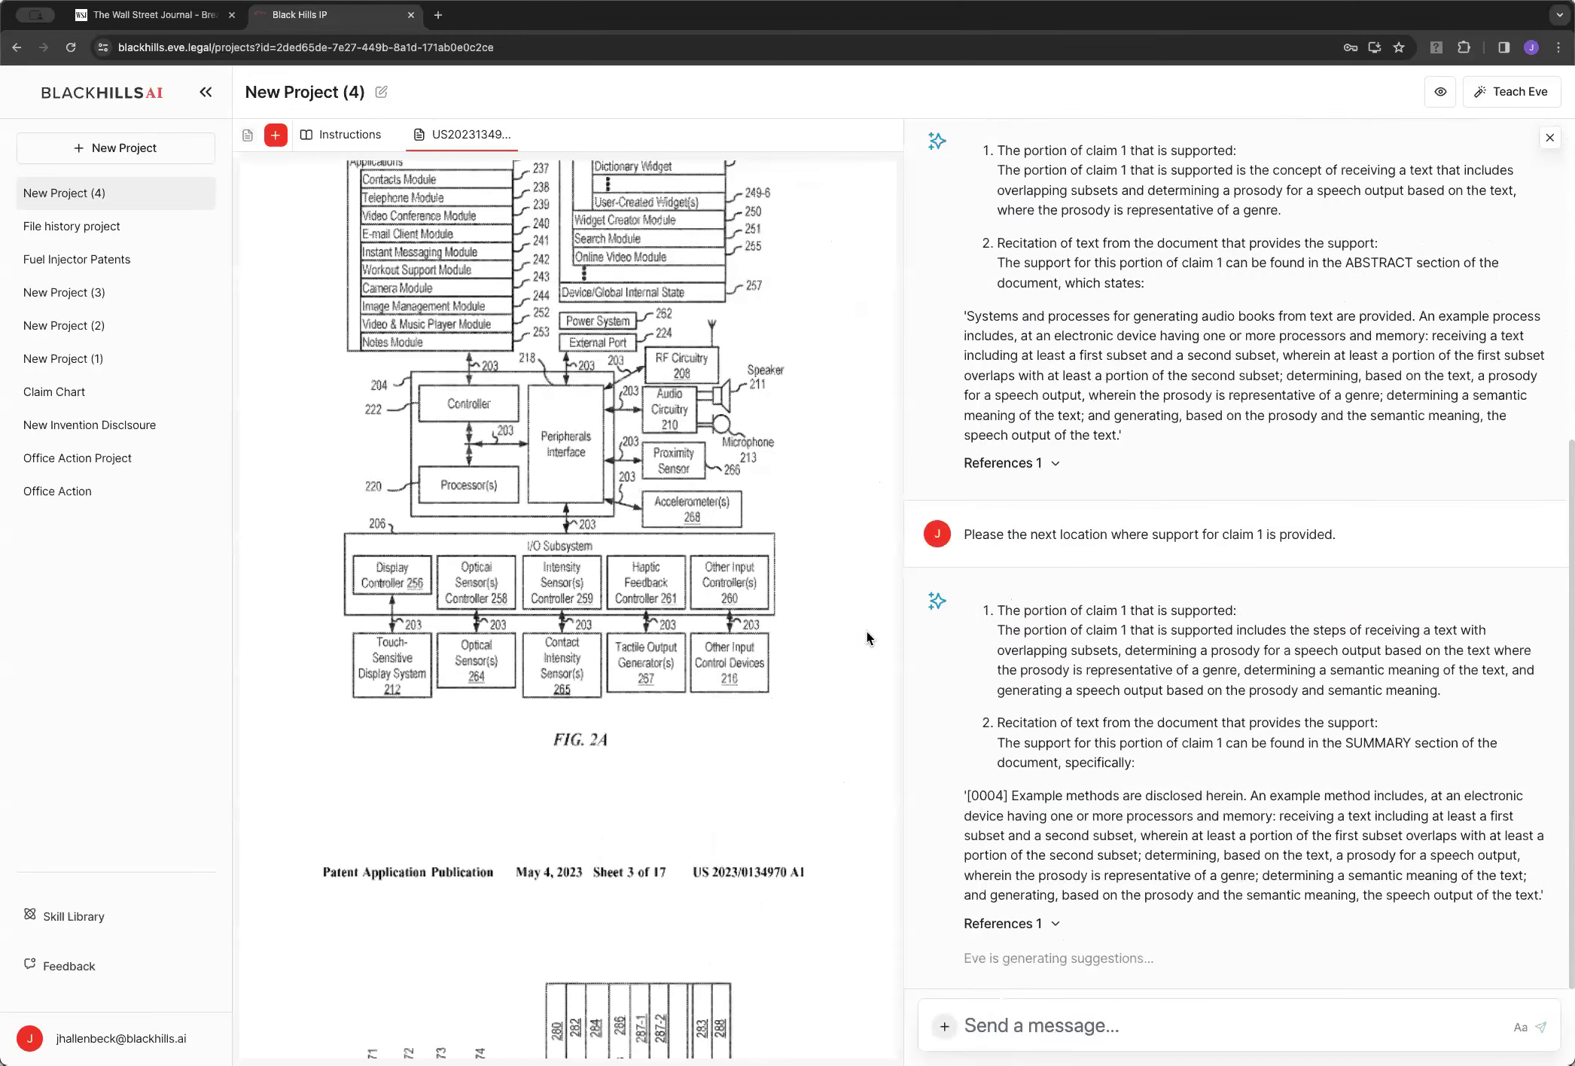
scroll(867, 631, "down", 20)
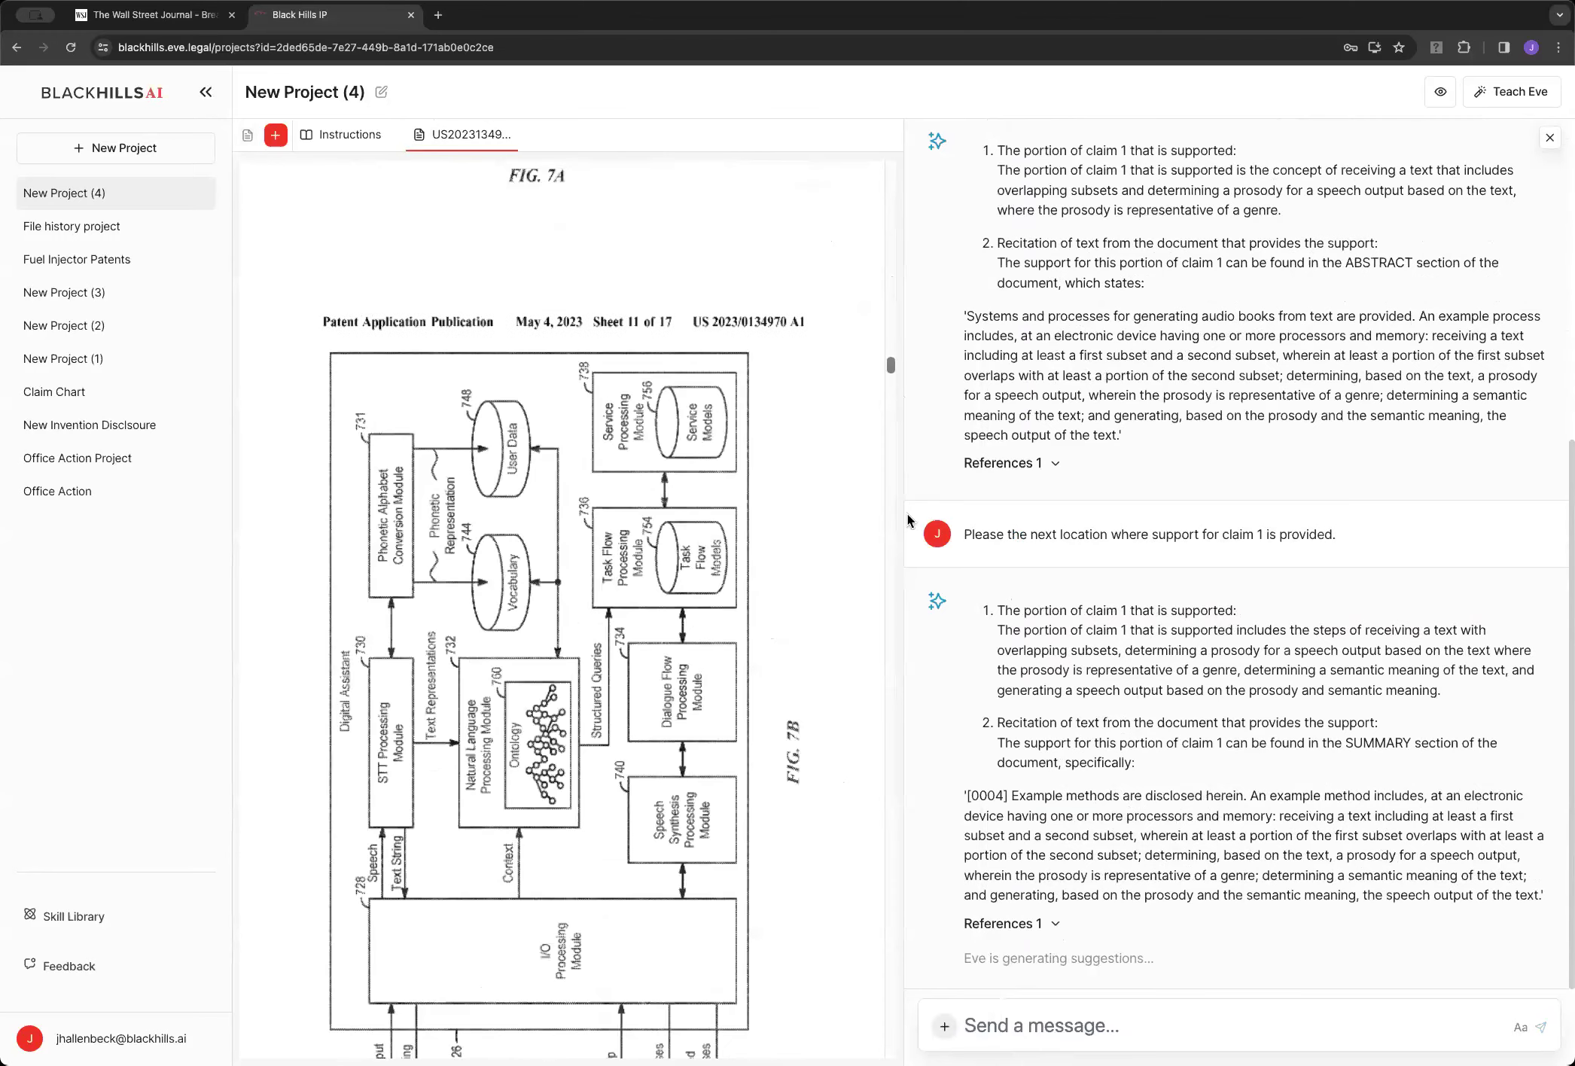
scroll(907, 517, "down", 15)
scroll(909, 504, "down", 5)
scroll(911, 497, "up", 7)
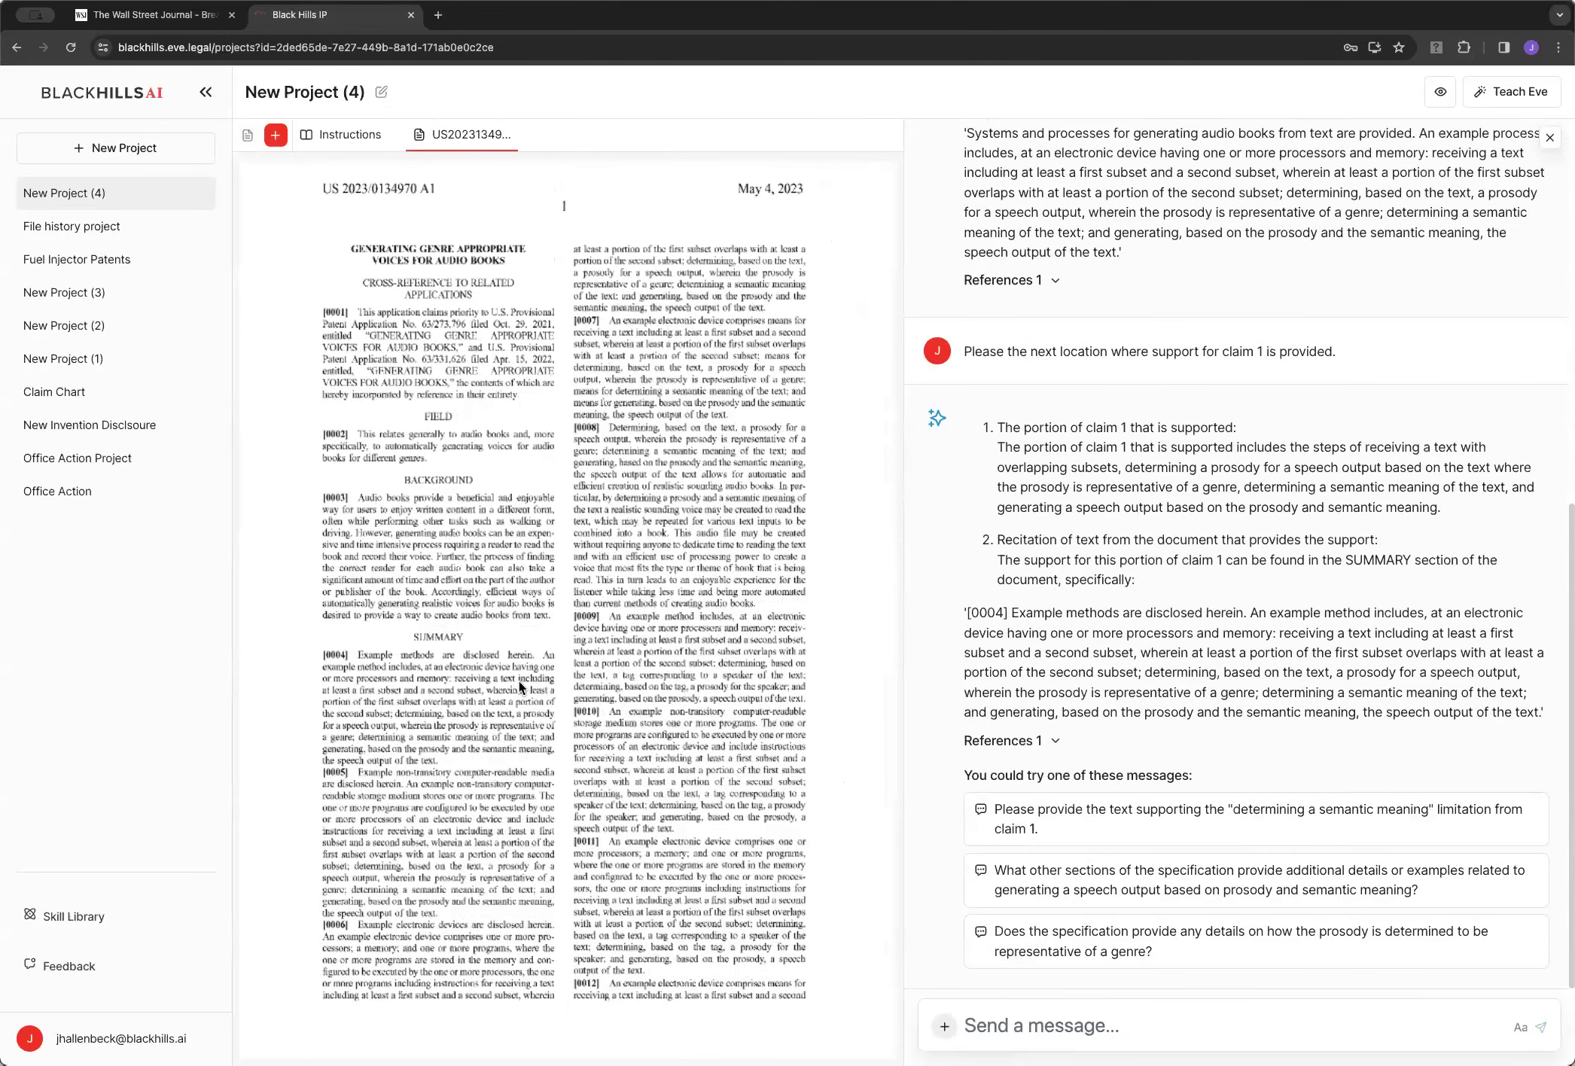
Copy the previous next-location request and send it to Eve again
left_click(1105, 1027)
left_click(976, 351)
left_click_drag(973, 351, 1340, 355)
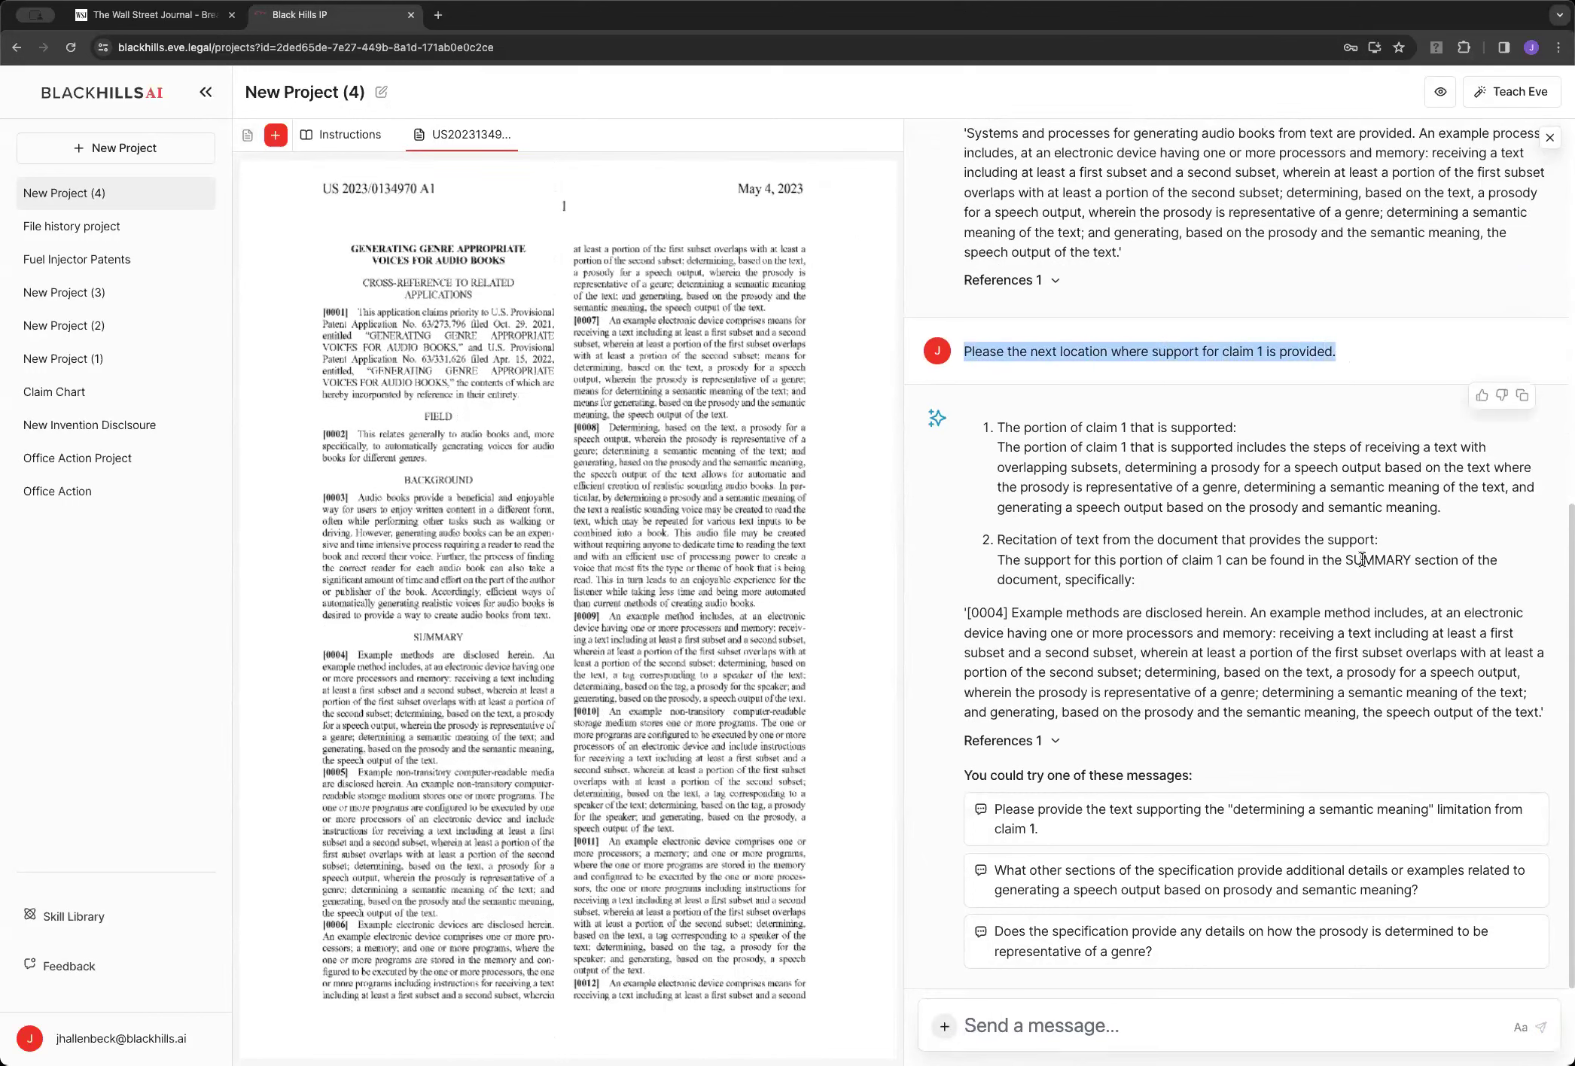
left_click(1106, 1025)
key("super+v")
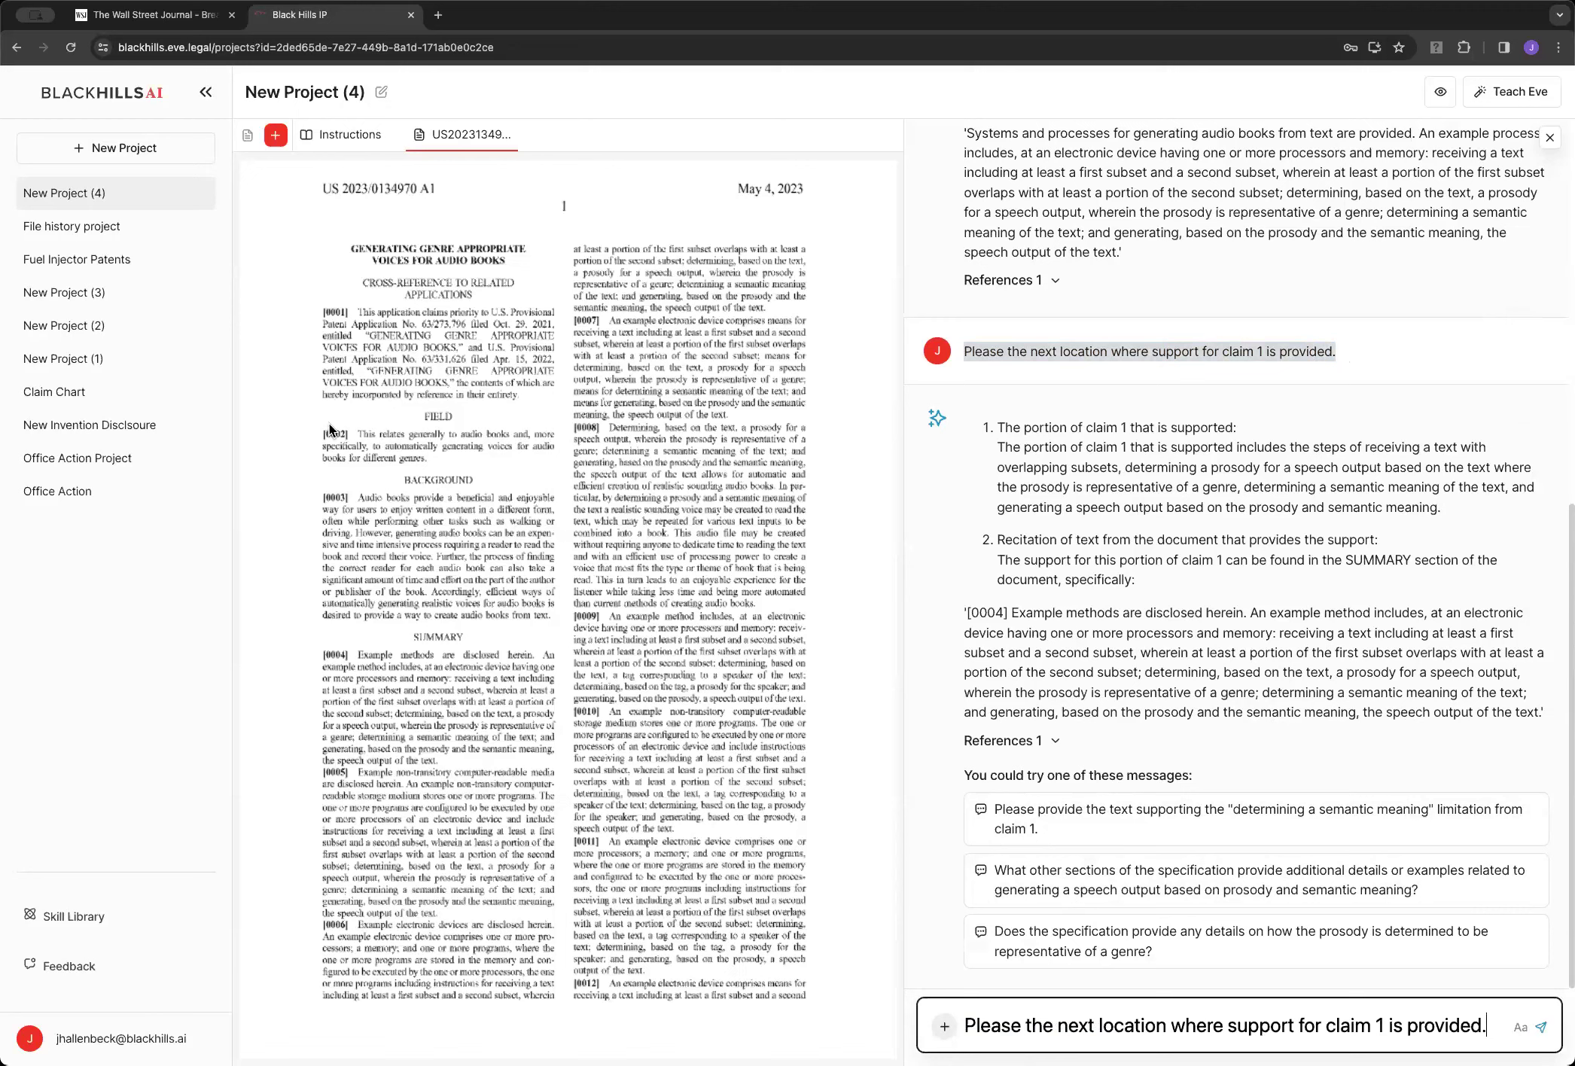
key("Return")
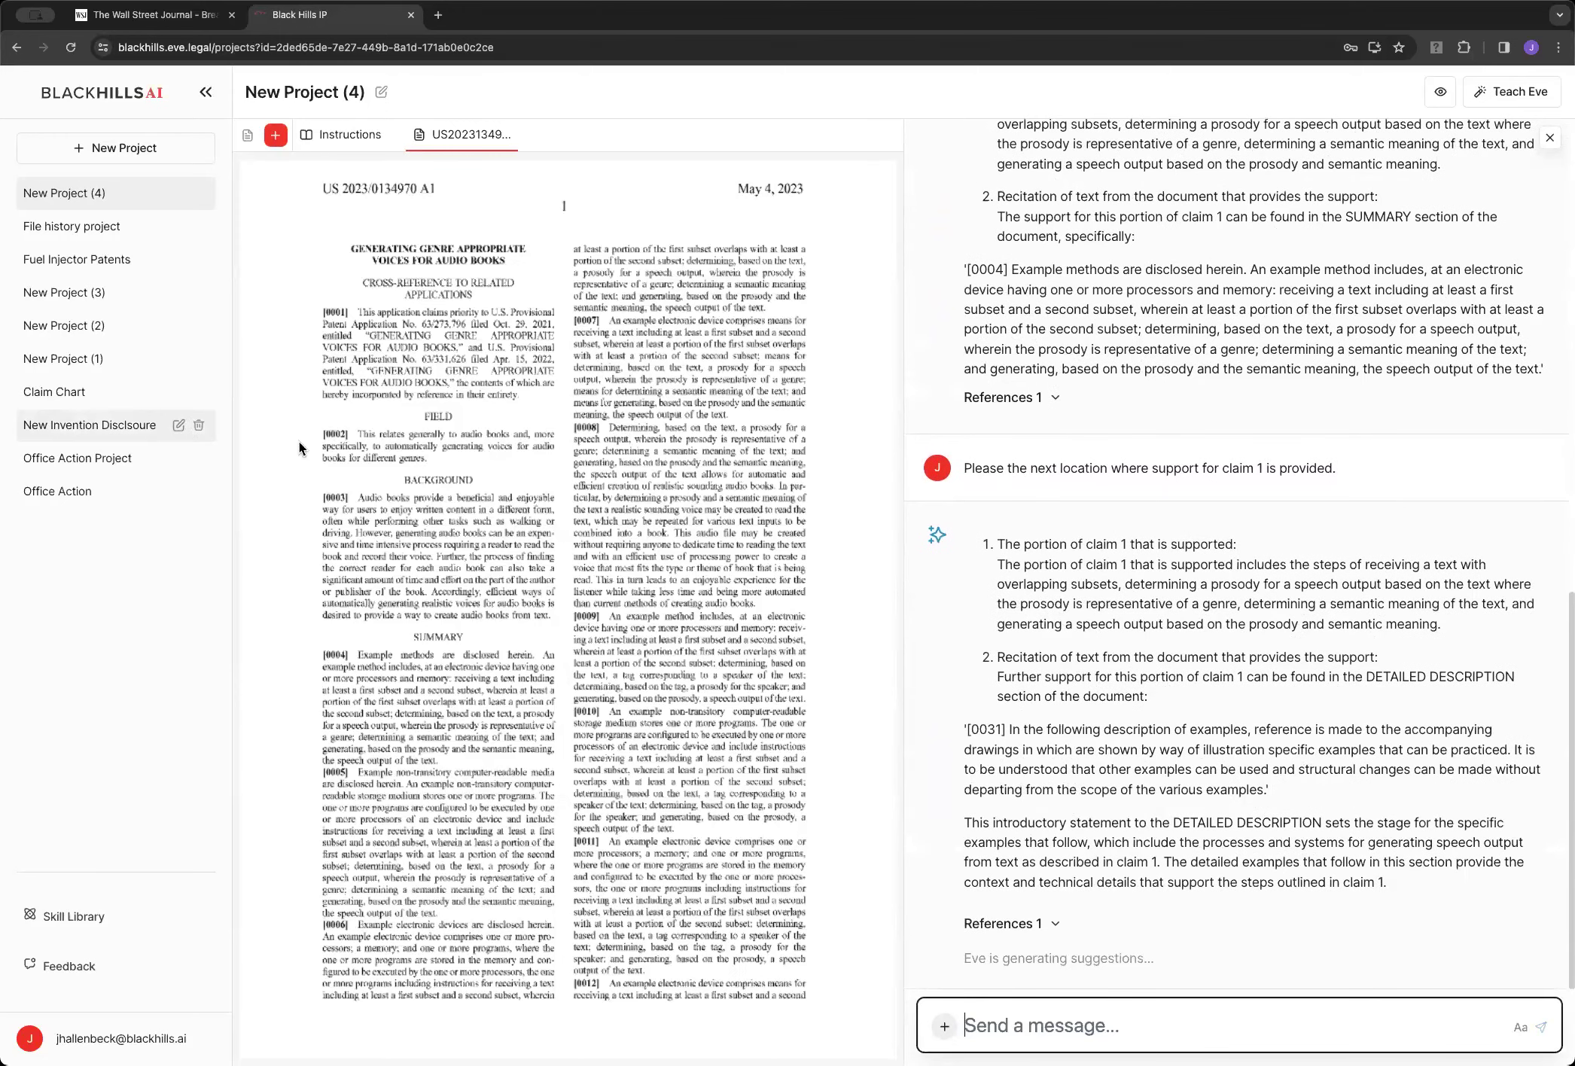
Resend the pasted next-location request for claim 1, then start a new 'Please' message
scroll(299, 438, "down", 15)
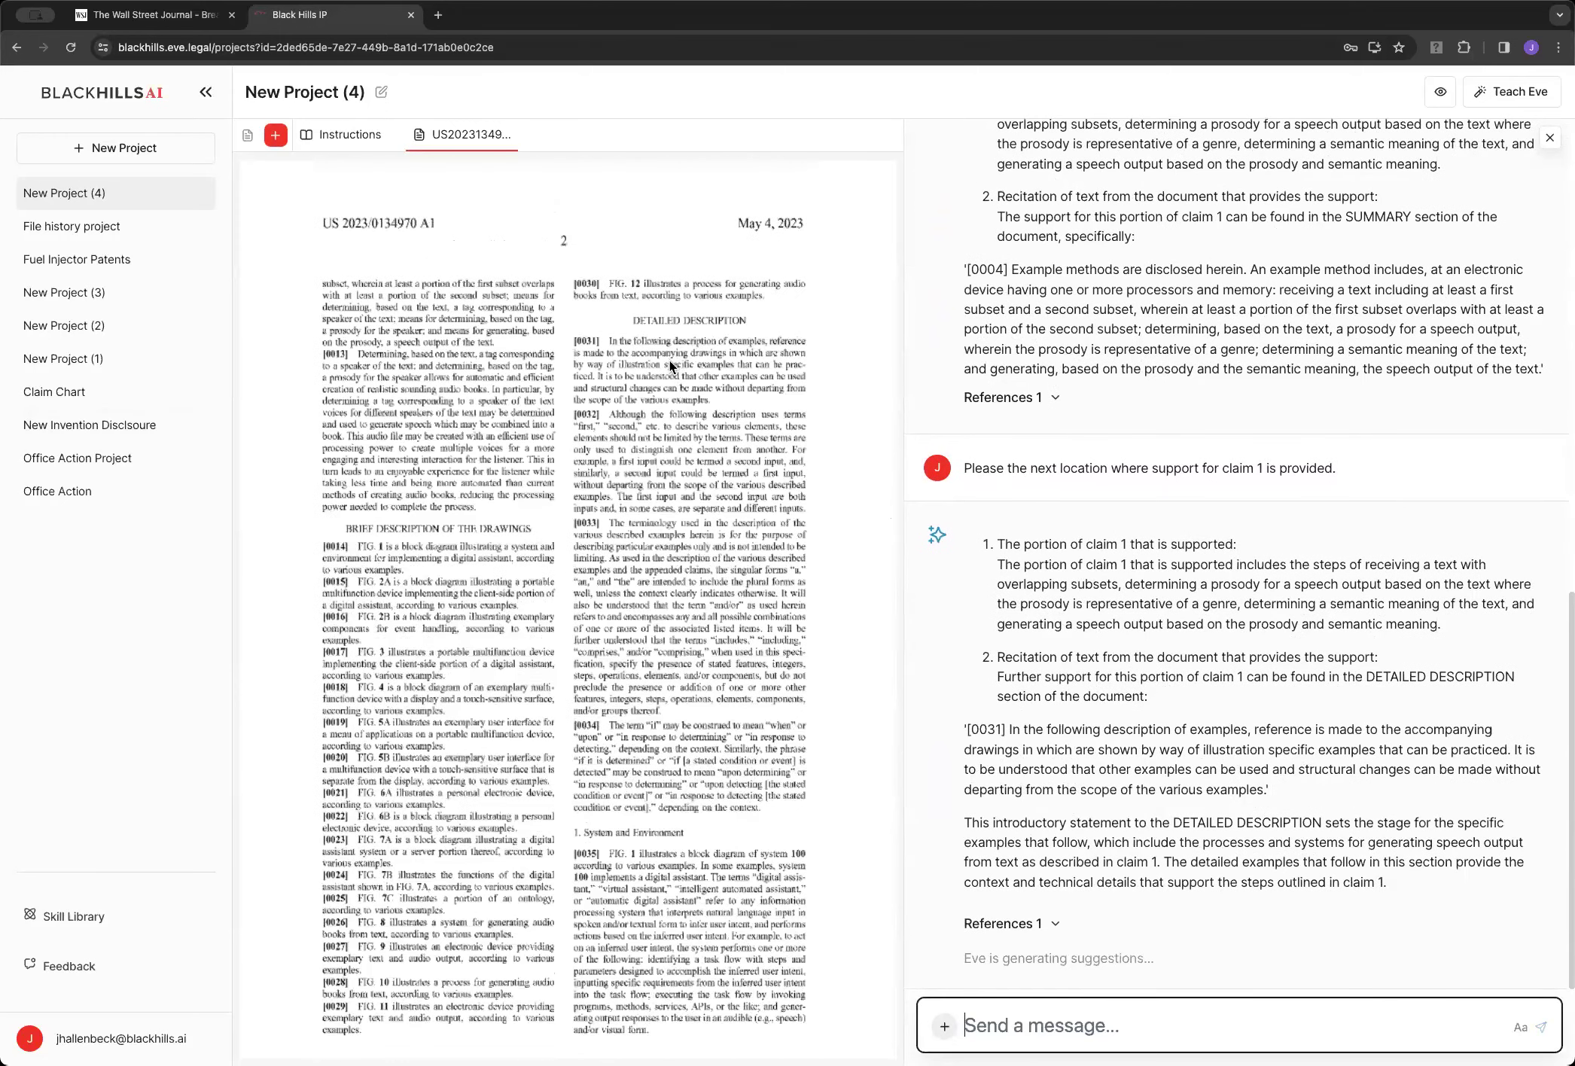
left_click(1063, 1017)
key("ctrl+v")
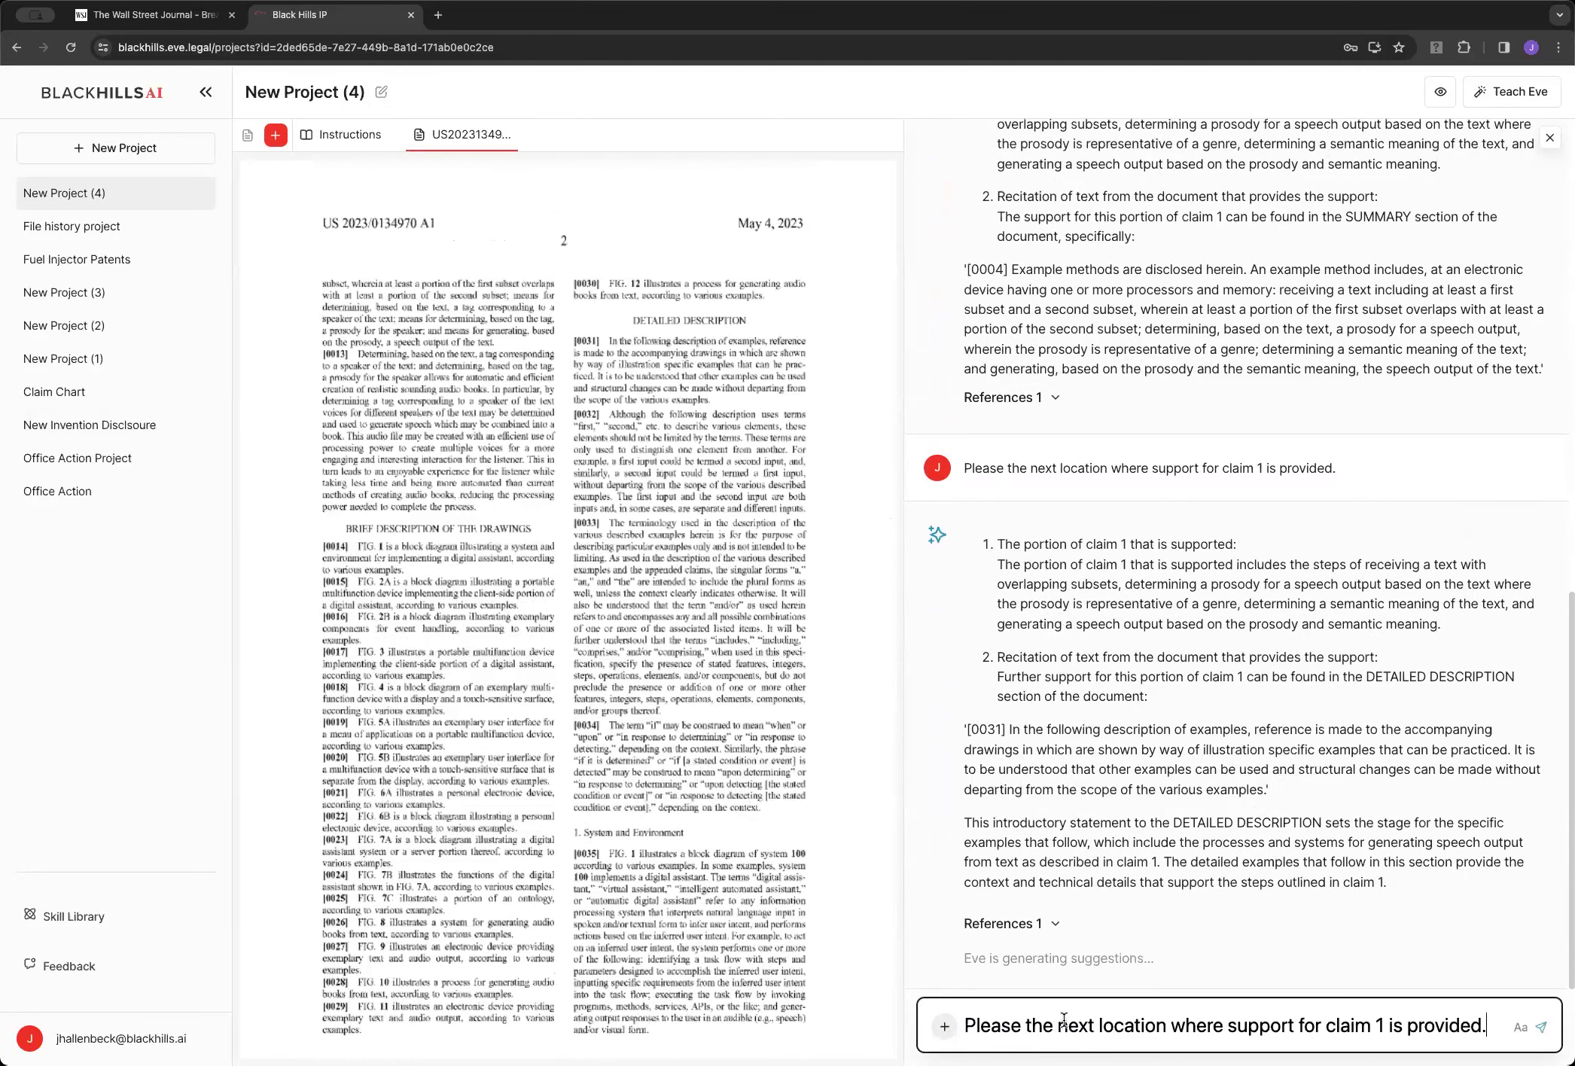
key("Return")
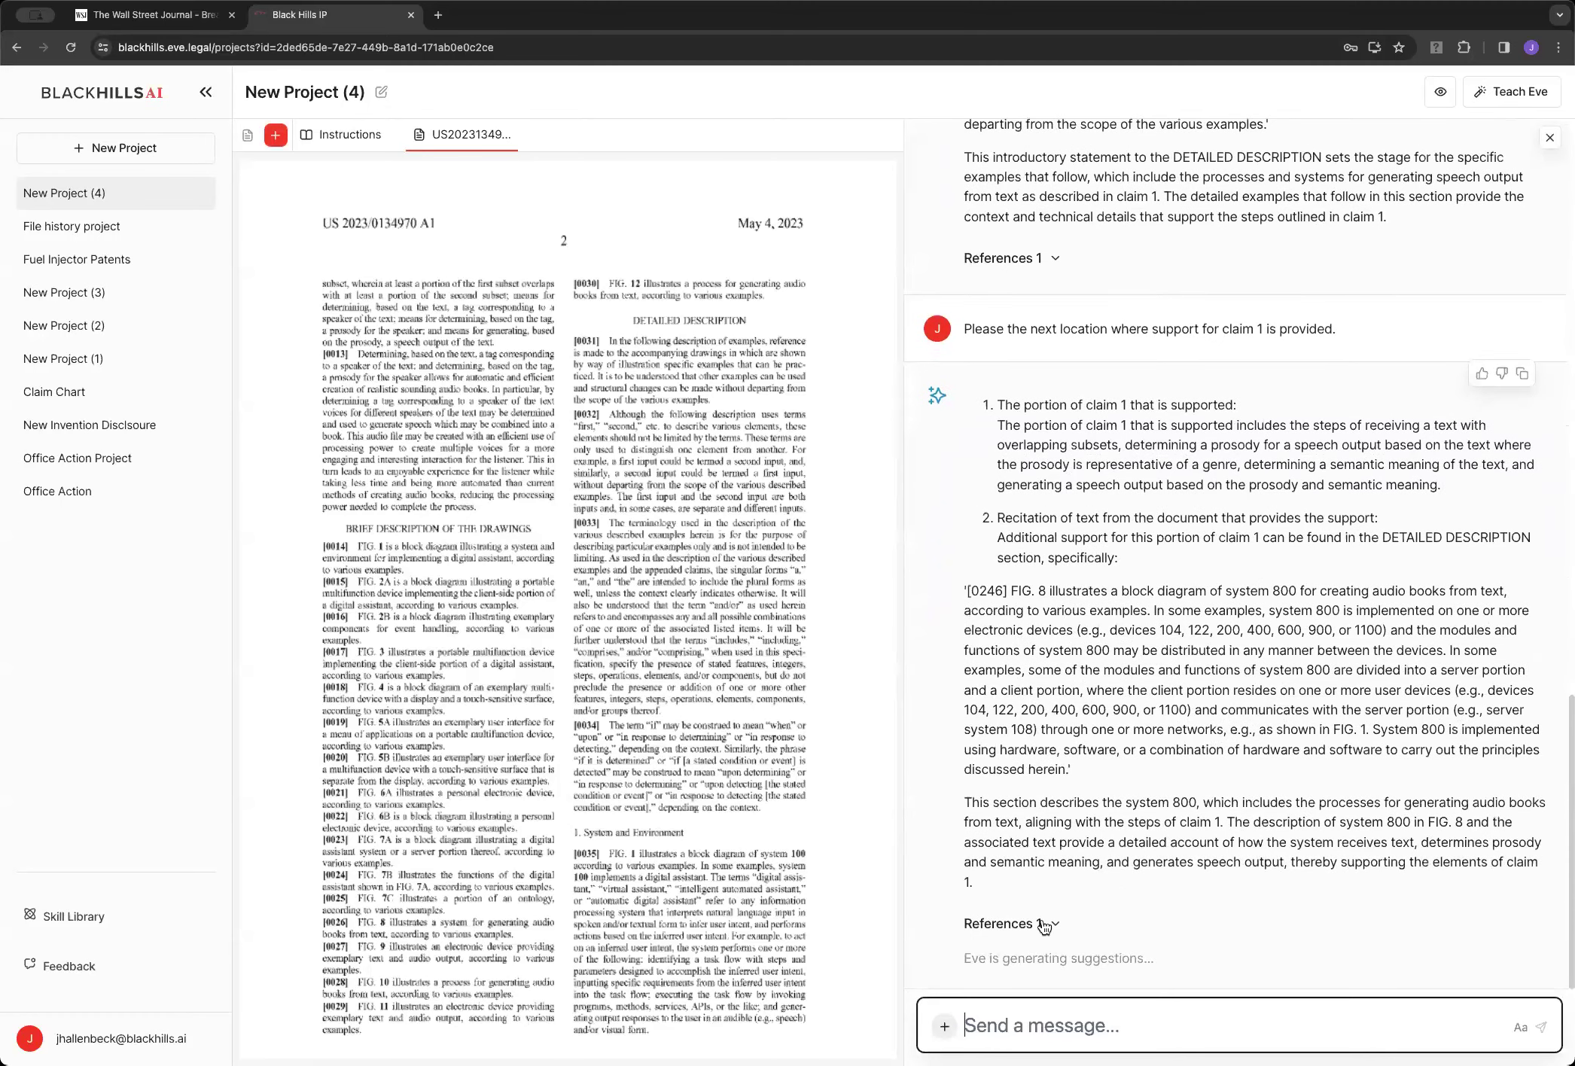
type("PLea")
type("leas")
type("e")
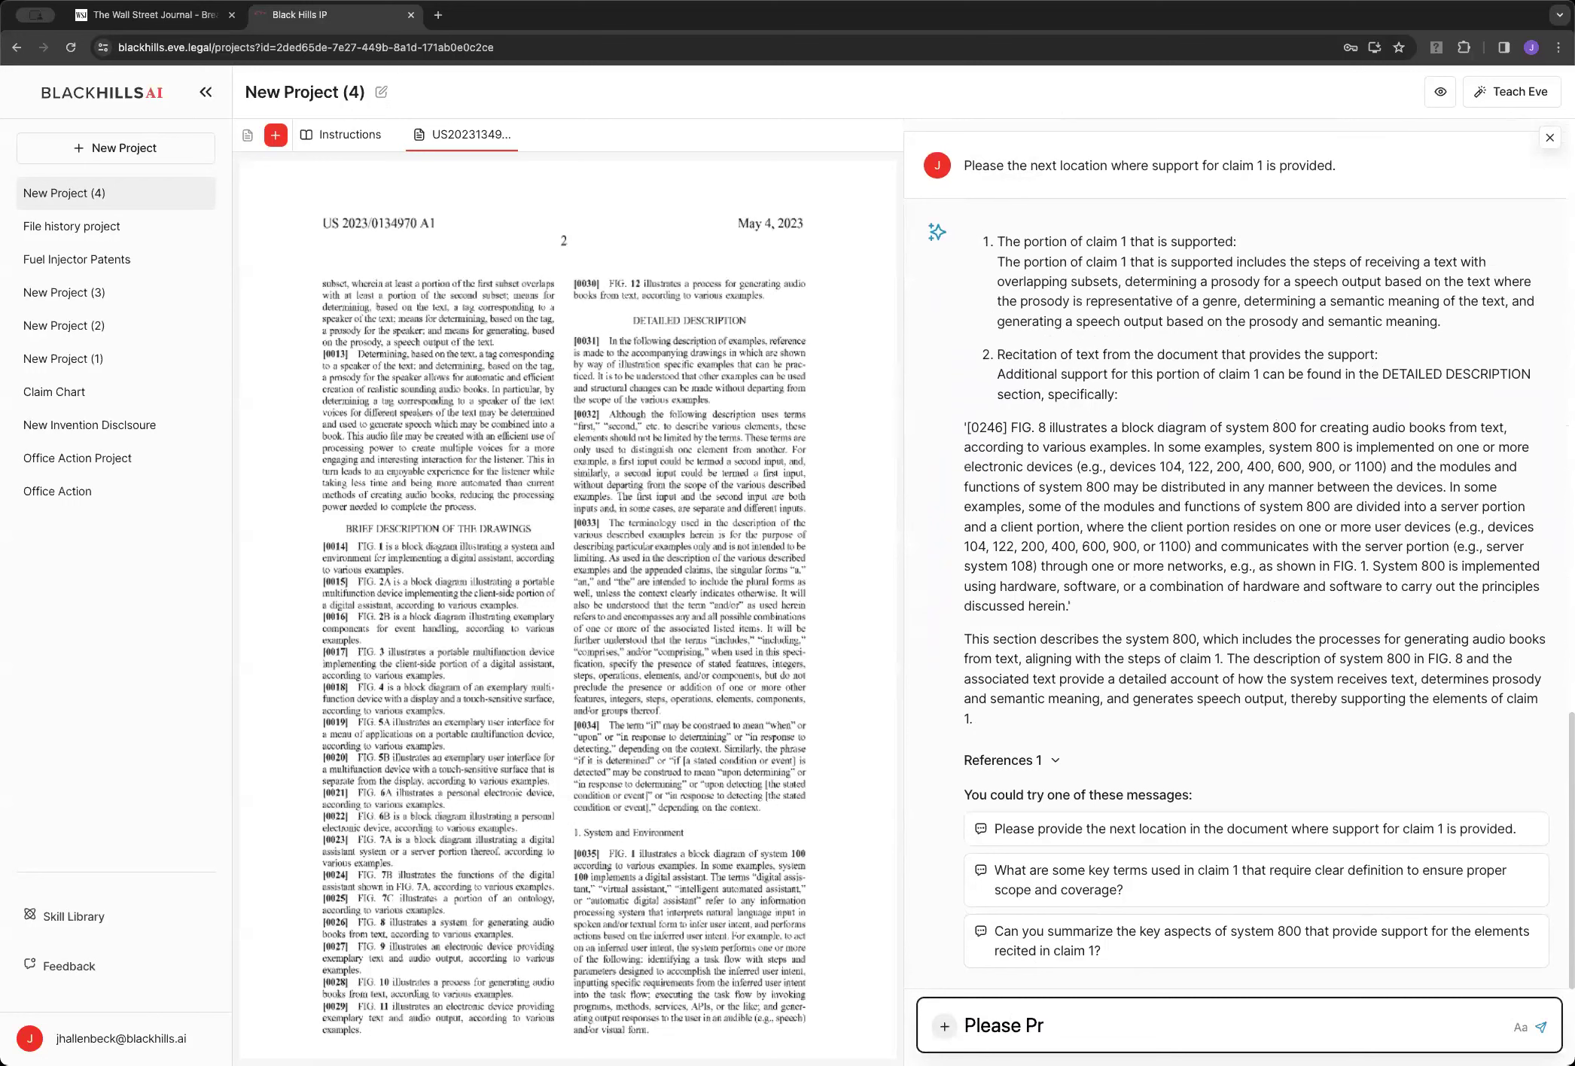
Change the pasted prompt's 'next' to 'the remaining locations' and send it to Eve
key("ctrl+a")
key("BackSpace")
type("Please the next location where support for claim 1 is provided.")
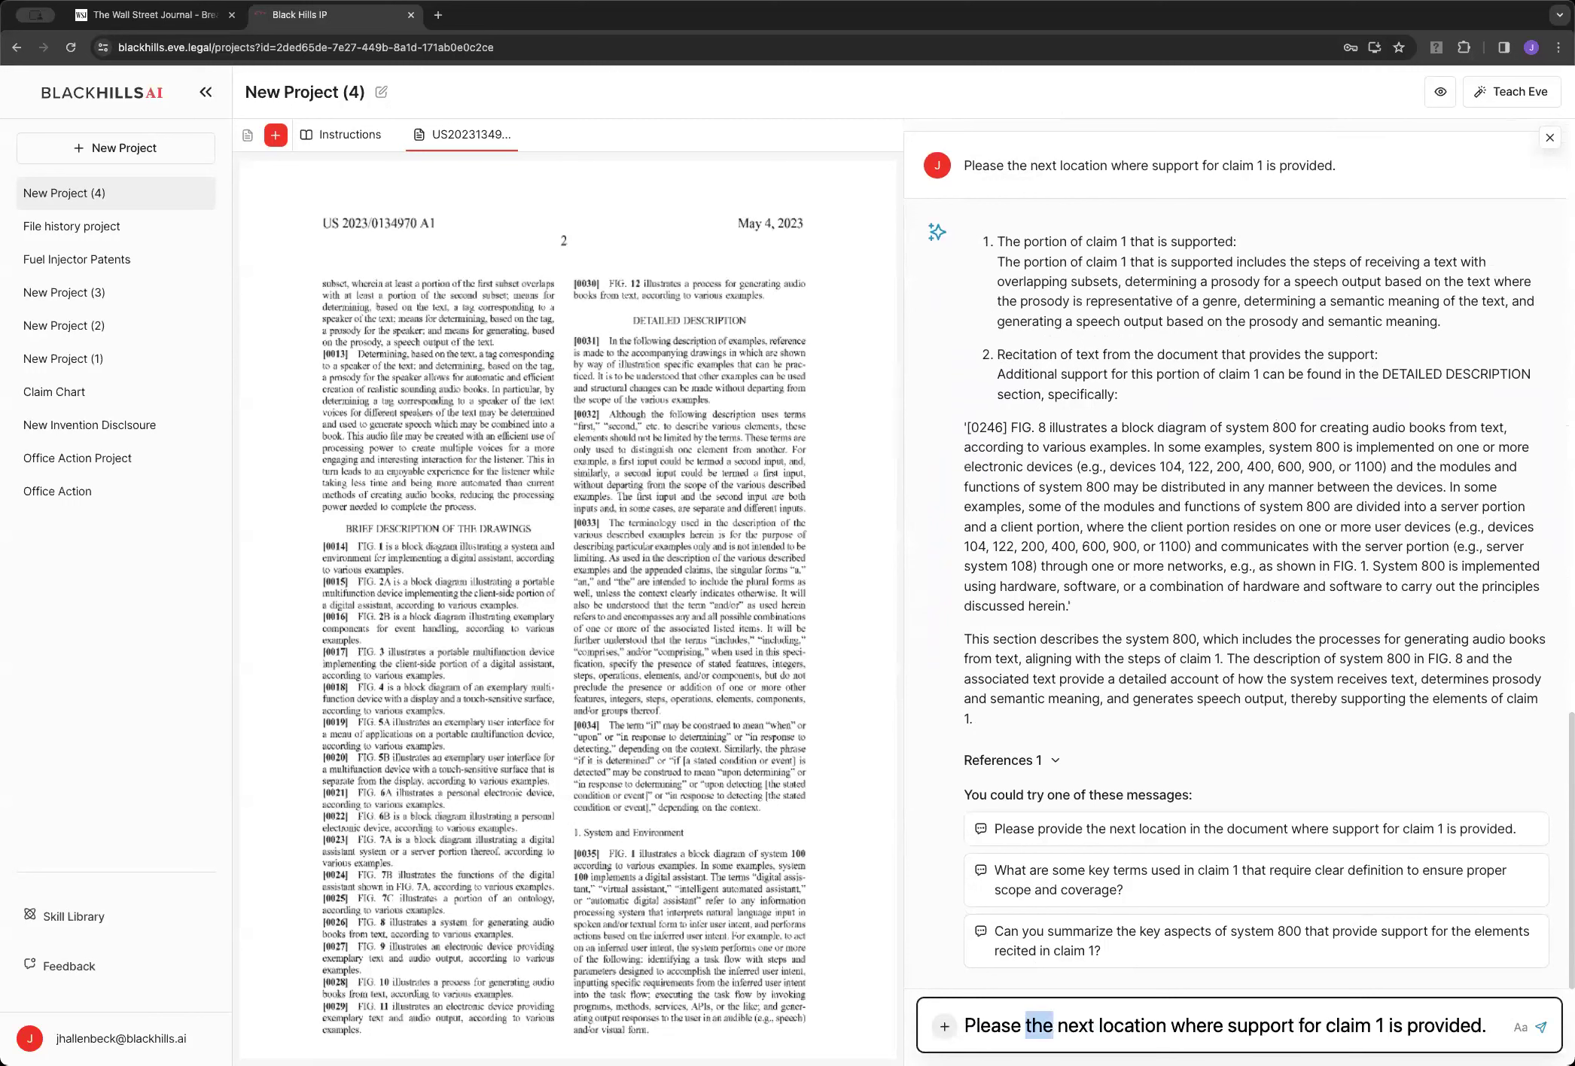
double_click(1076, 1025)
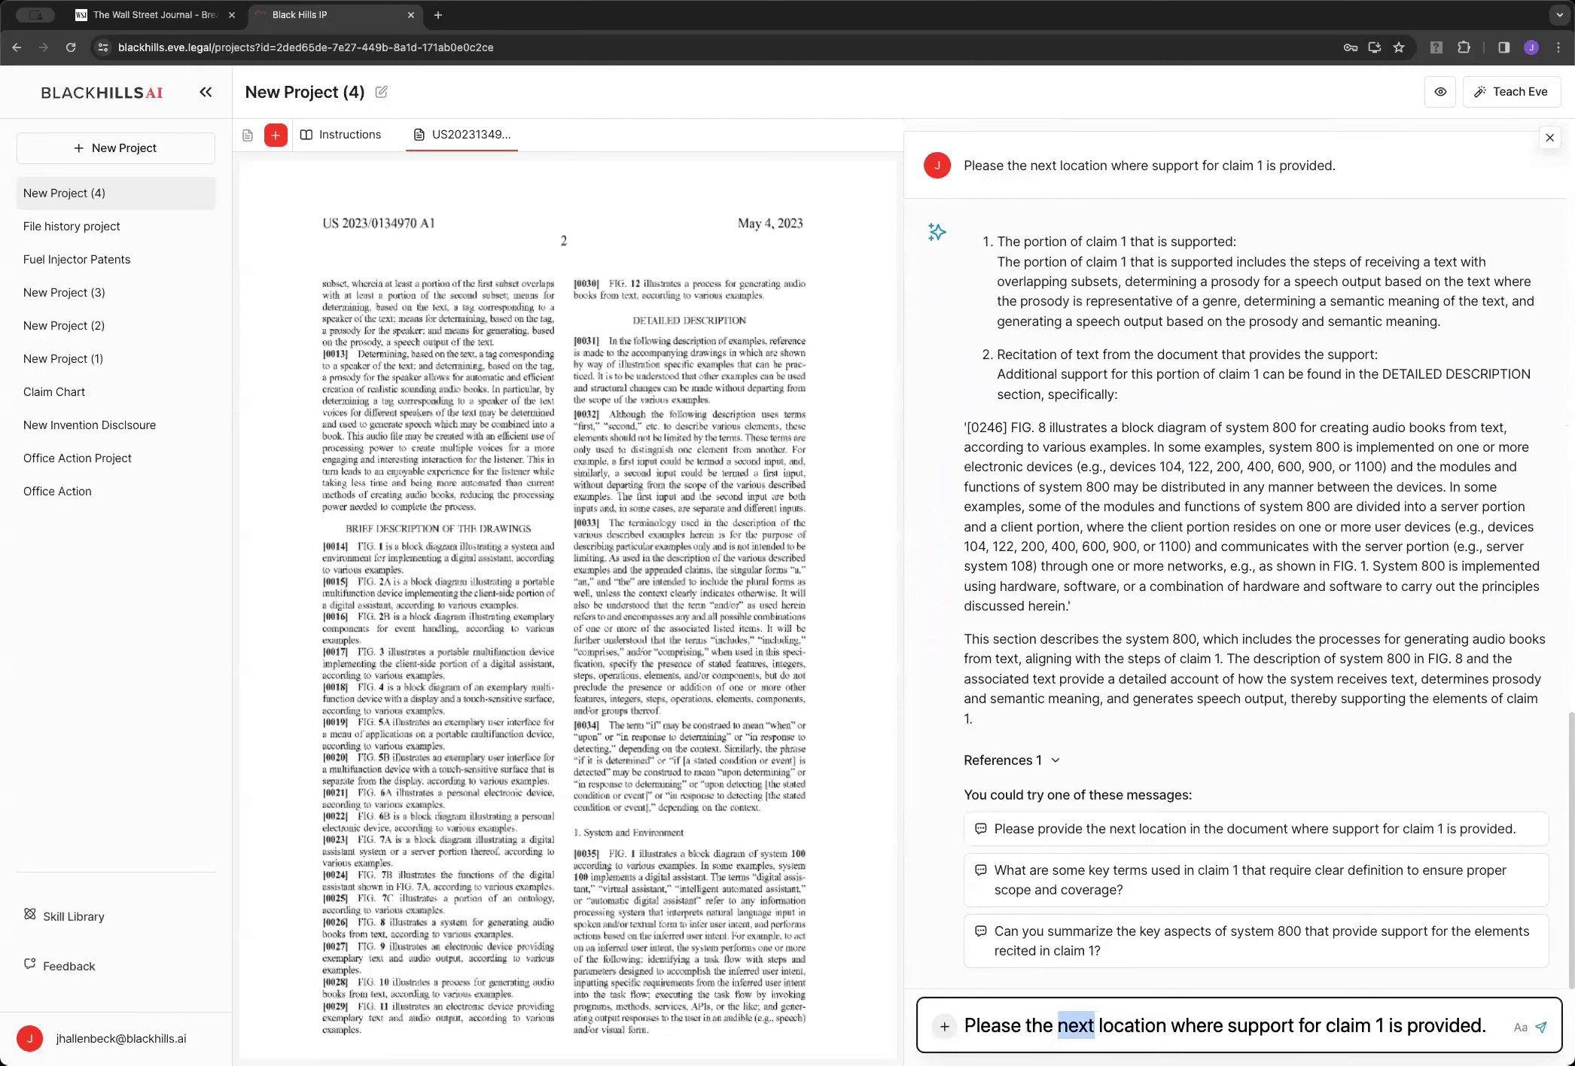
type("teh")
key("BackSpace")
key("BackSpace")
type("he remain")
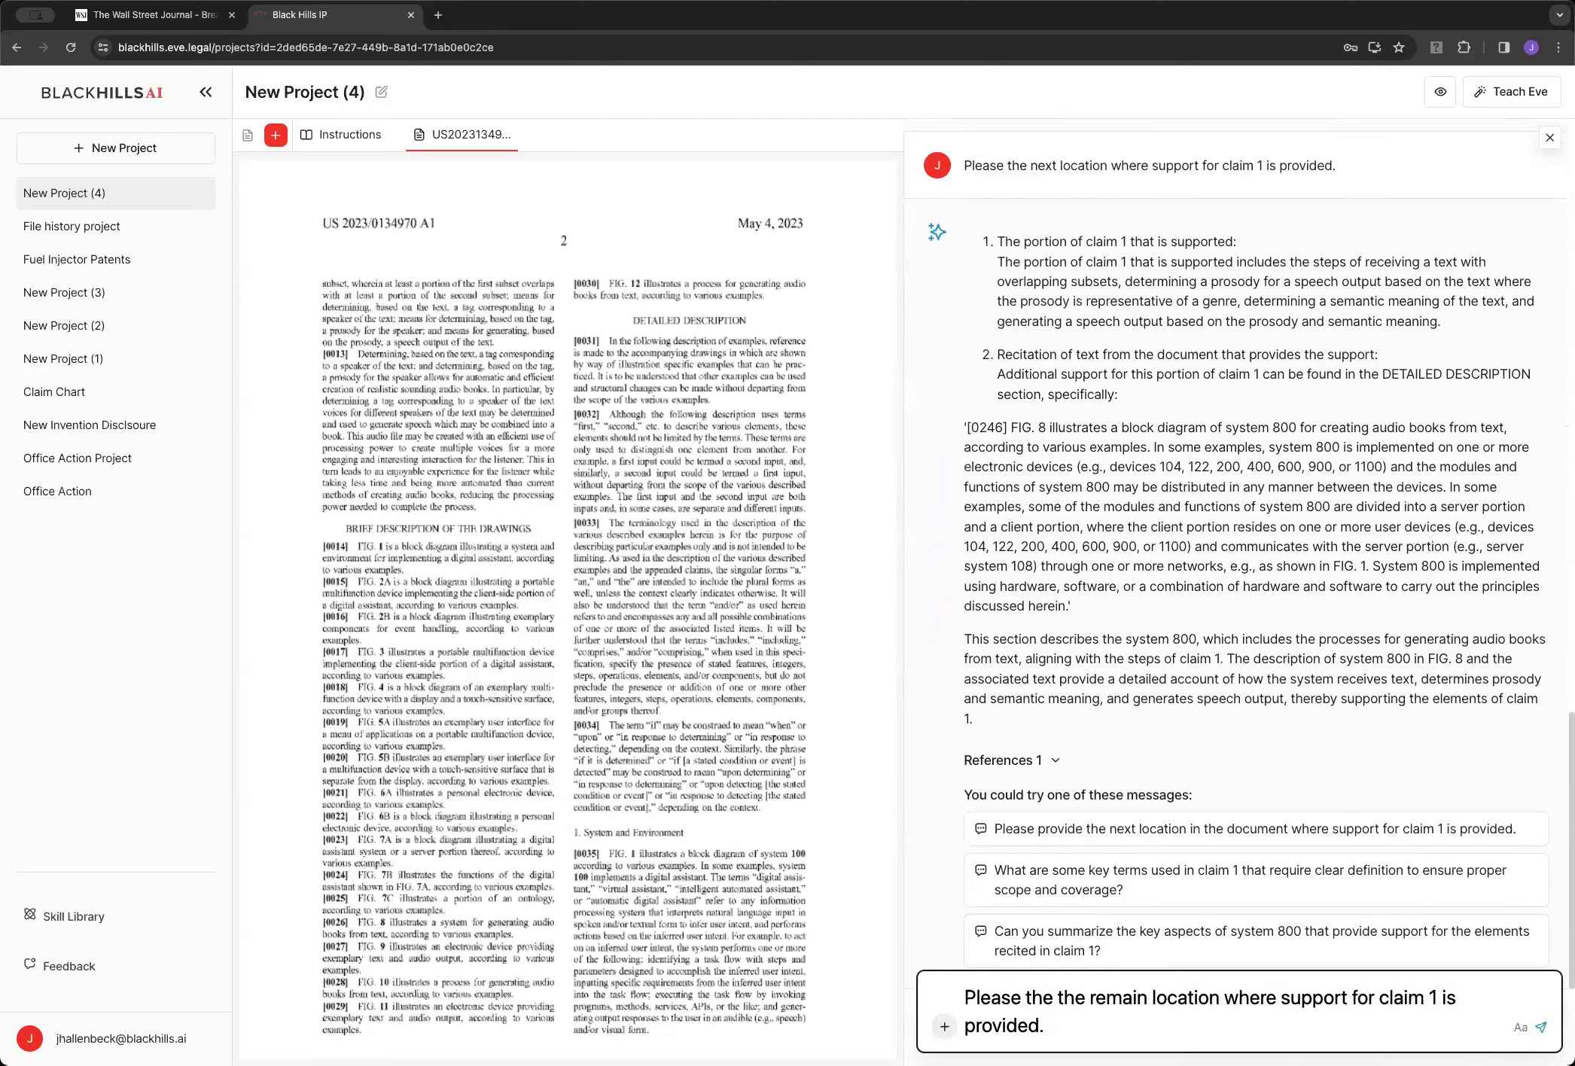
type("ing locations")
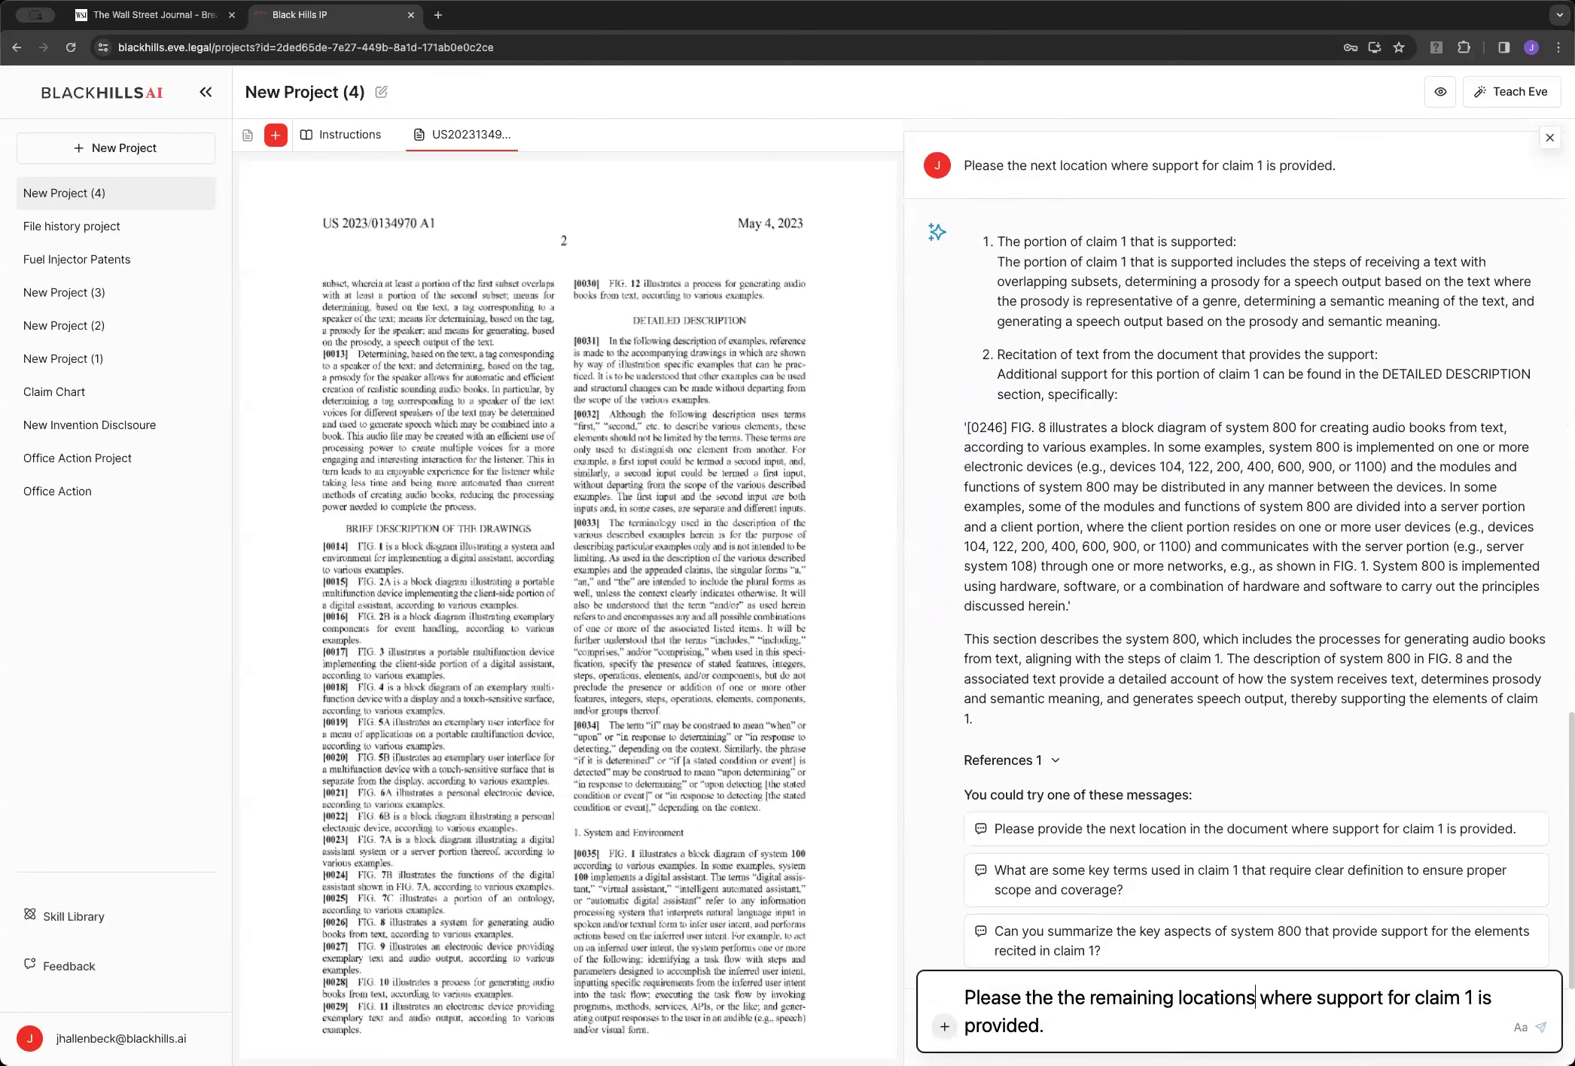
key("Return")
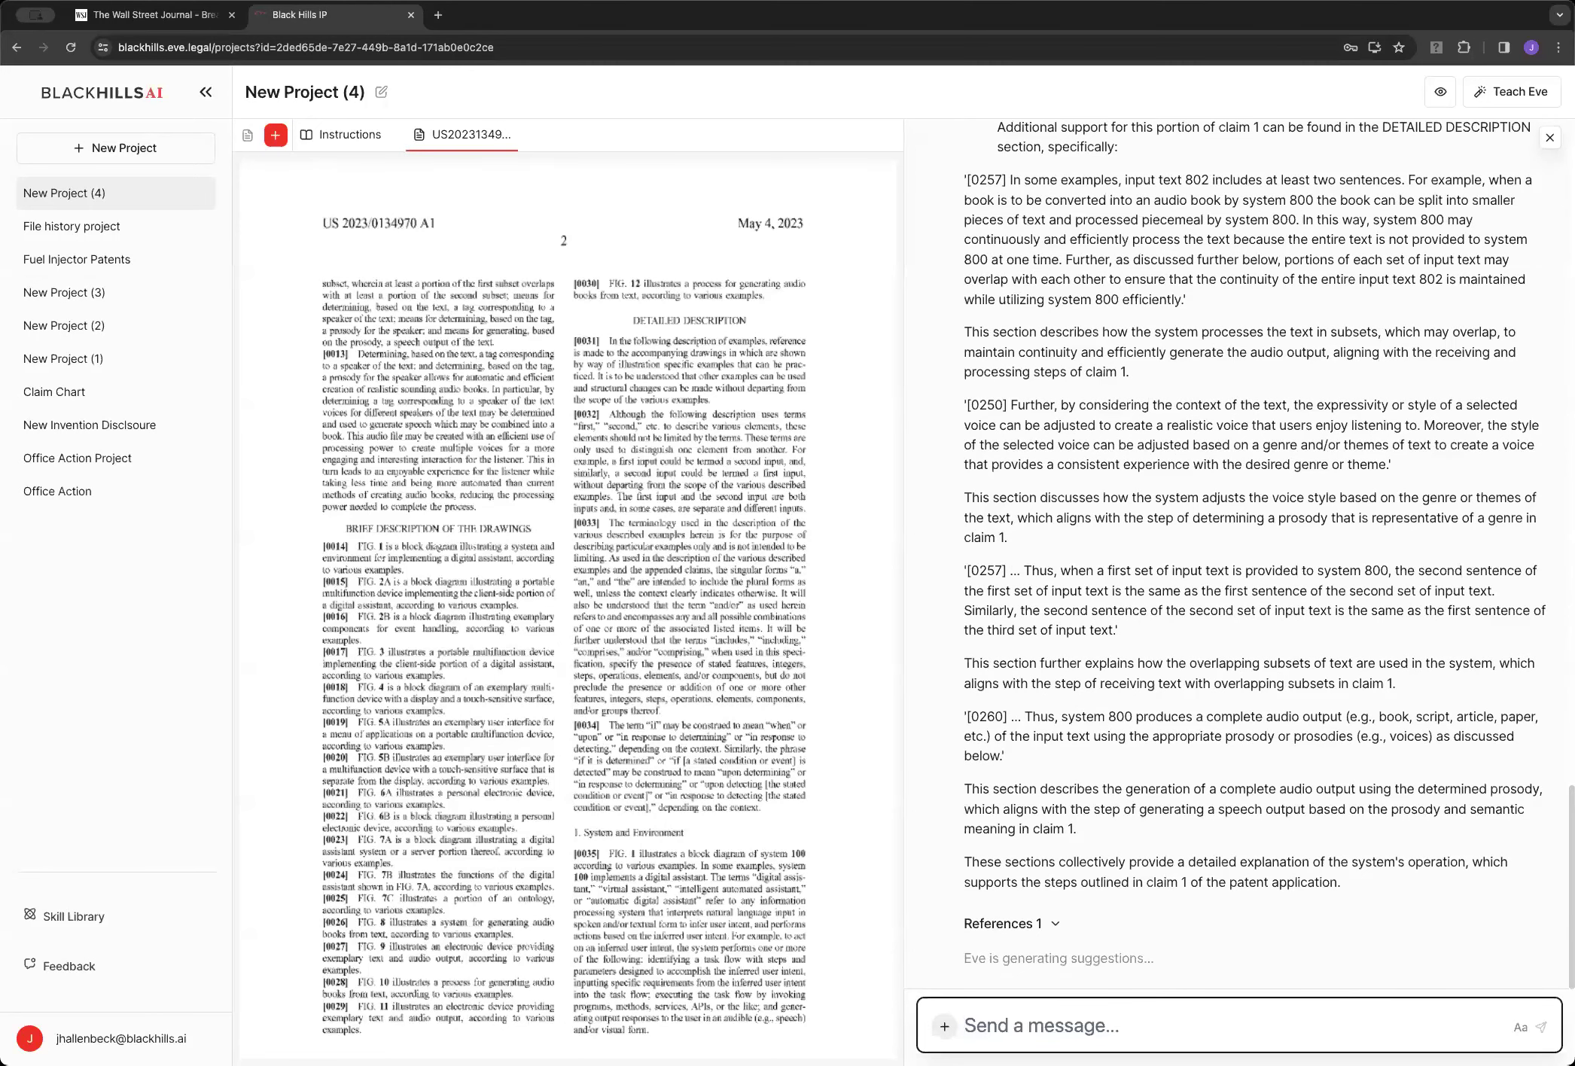
Ask Eve 'Are there any other locations that provide such support for claim 1?'
type("Are tehre any")
key("BackSpace")
key("BackSpace")
key("BackSpace")
key("BackSpace")
key("BackSpace")
key("BackSpace")
key("BackSpace")
key("BackSpace")
key("BackSpace")
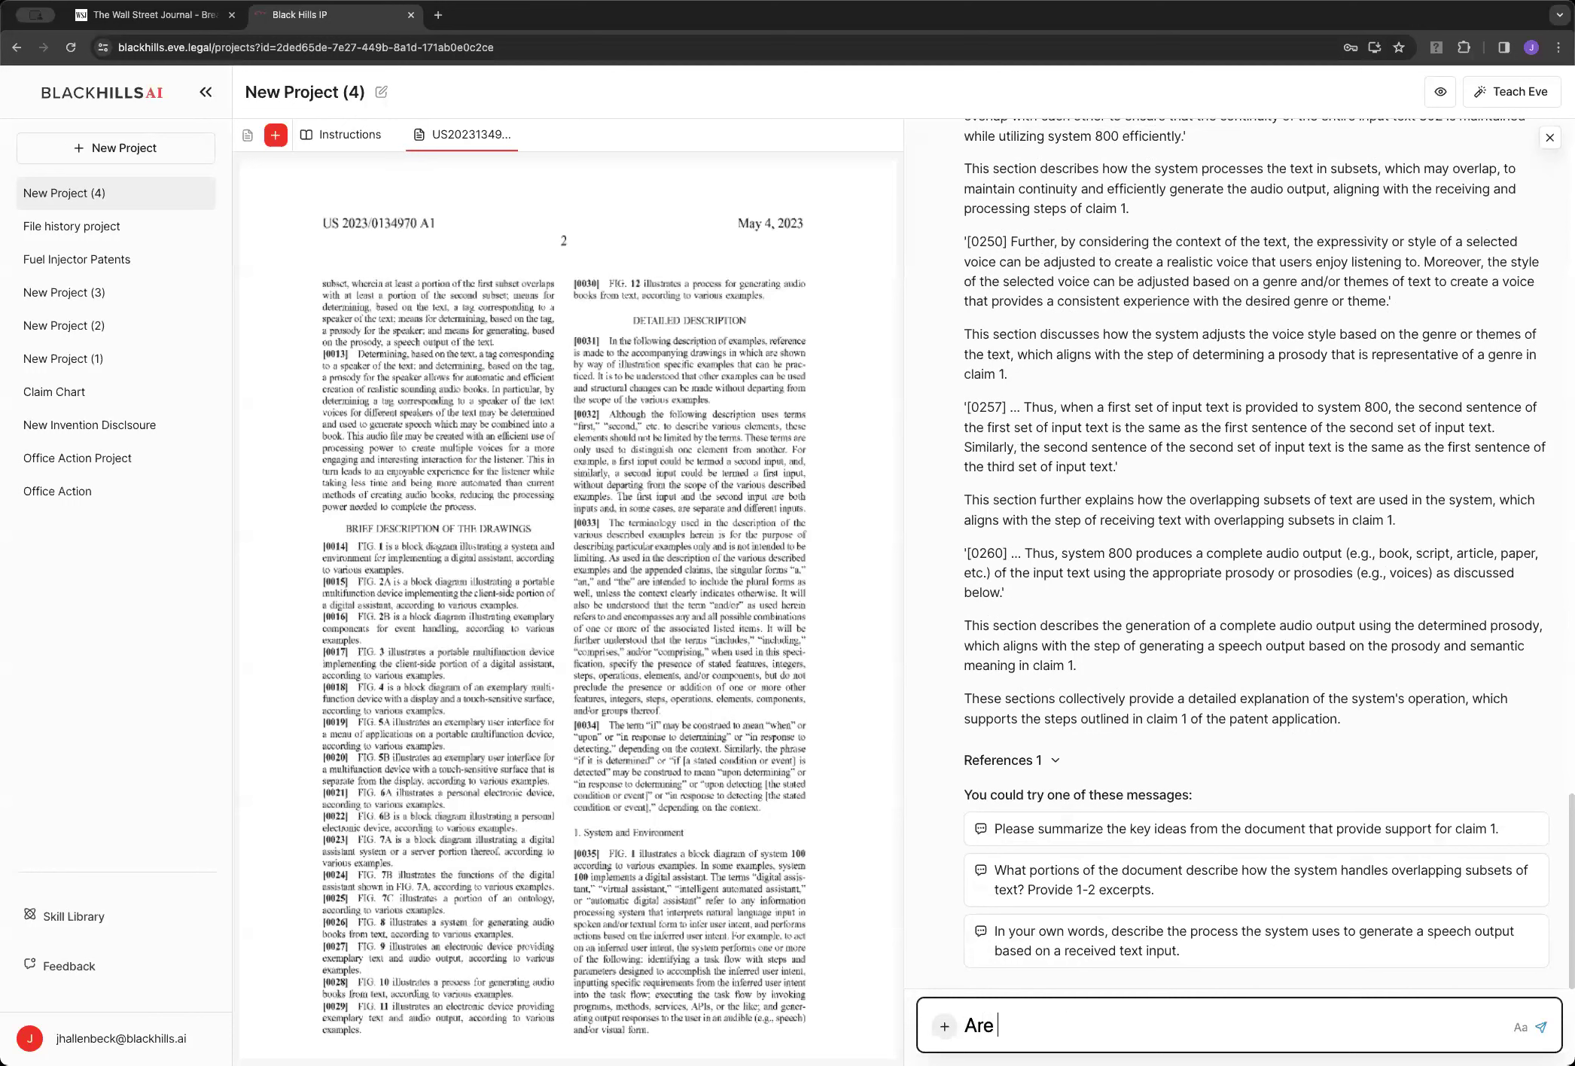
type("there any other lo")
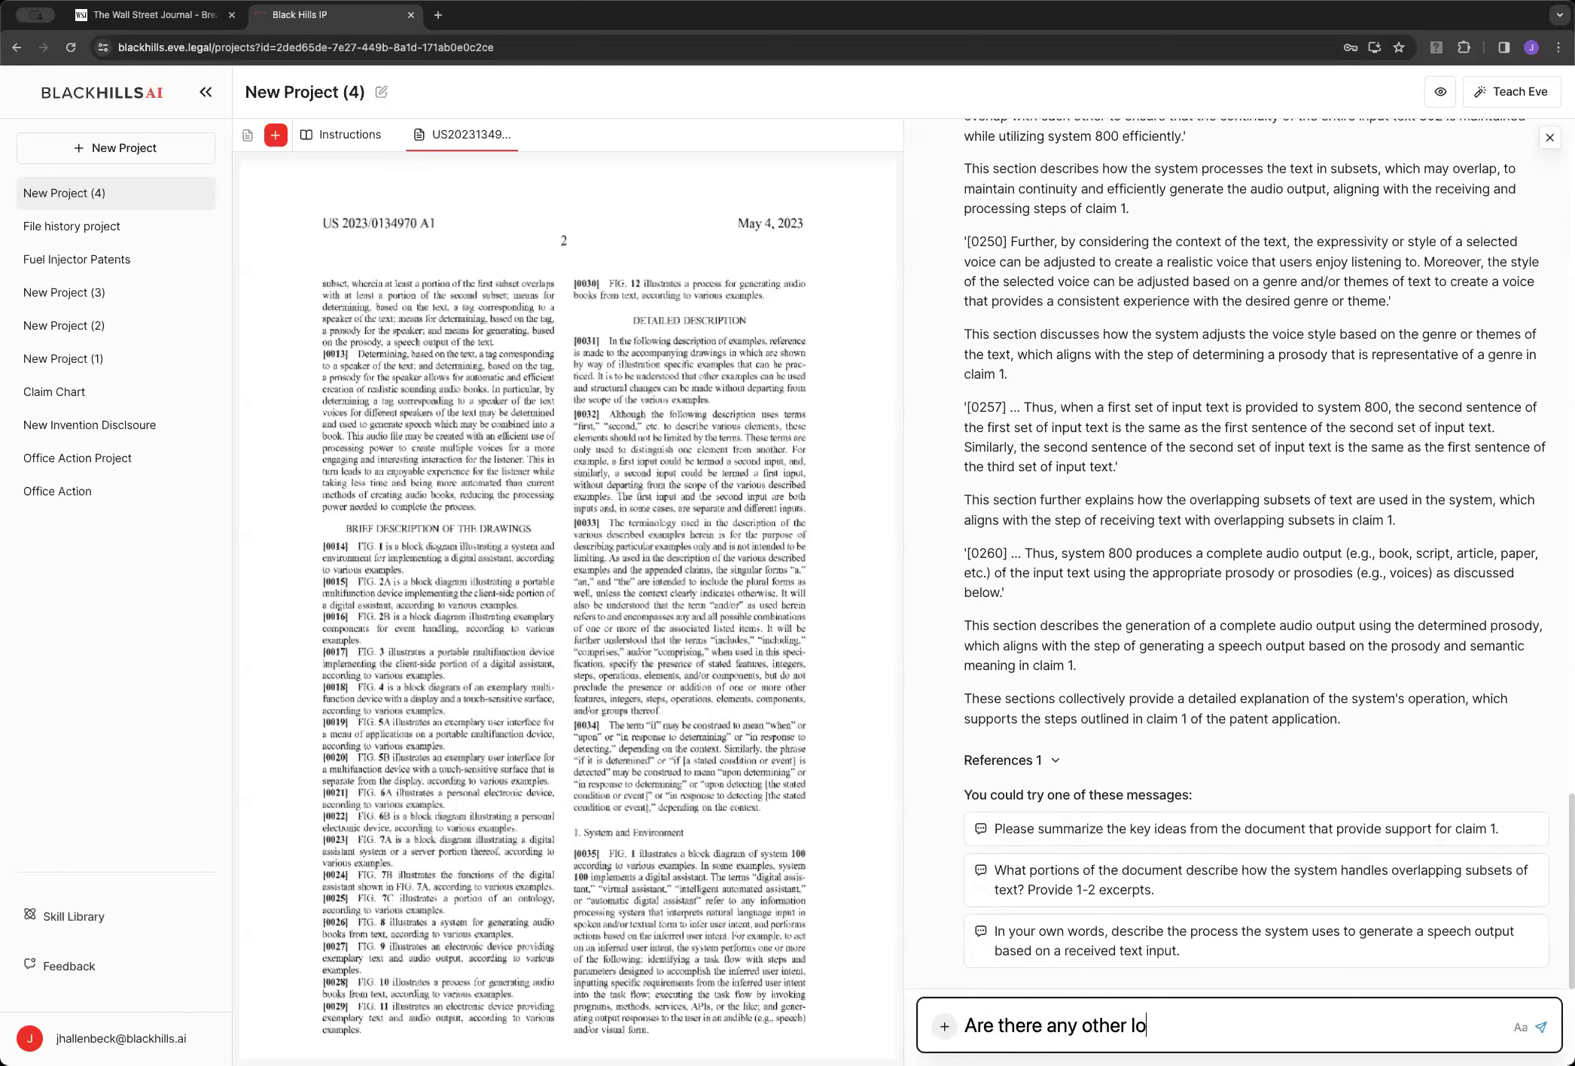
type("cations that provide ")
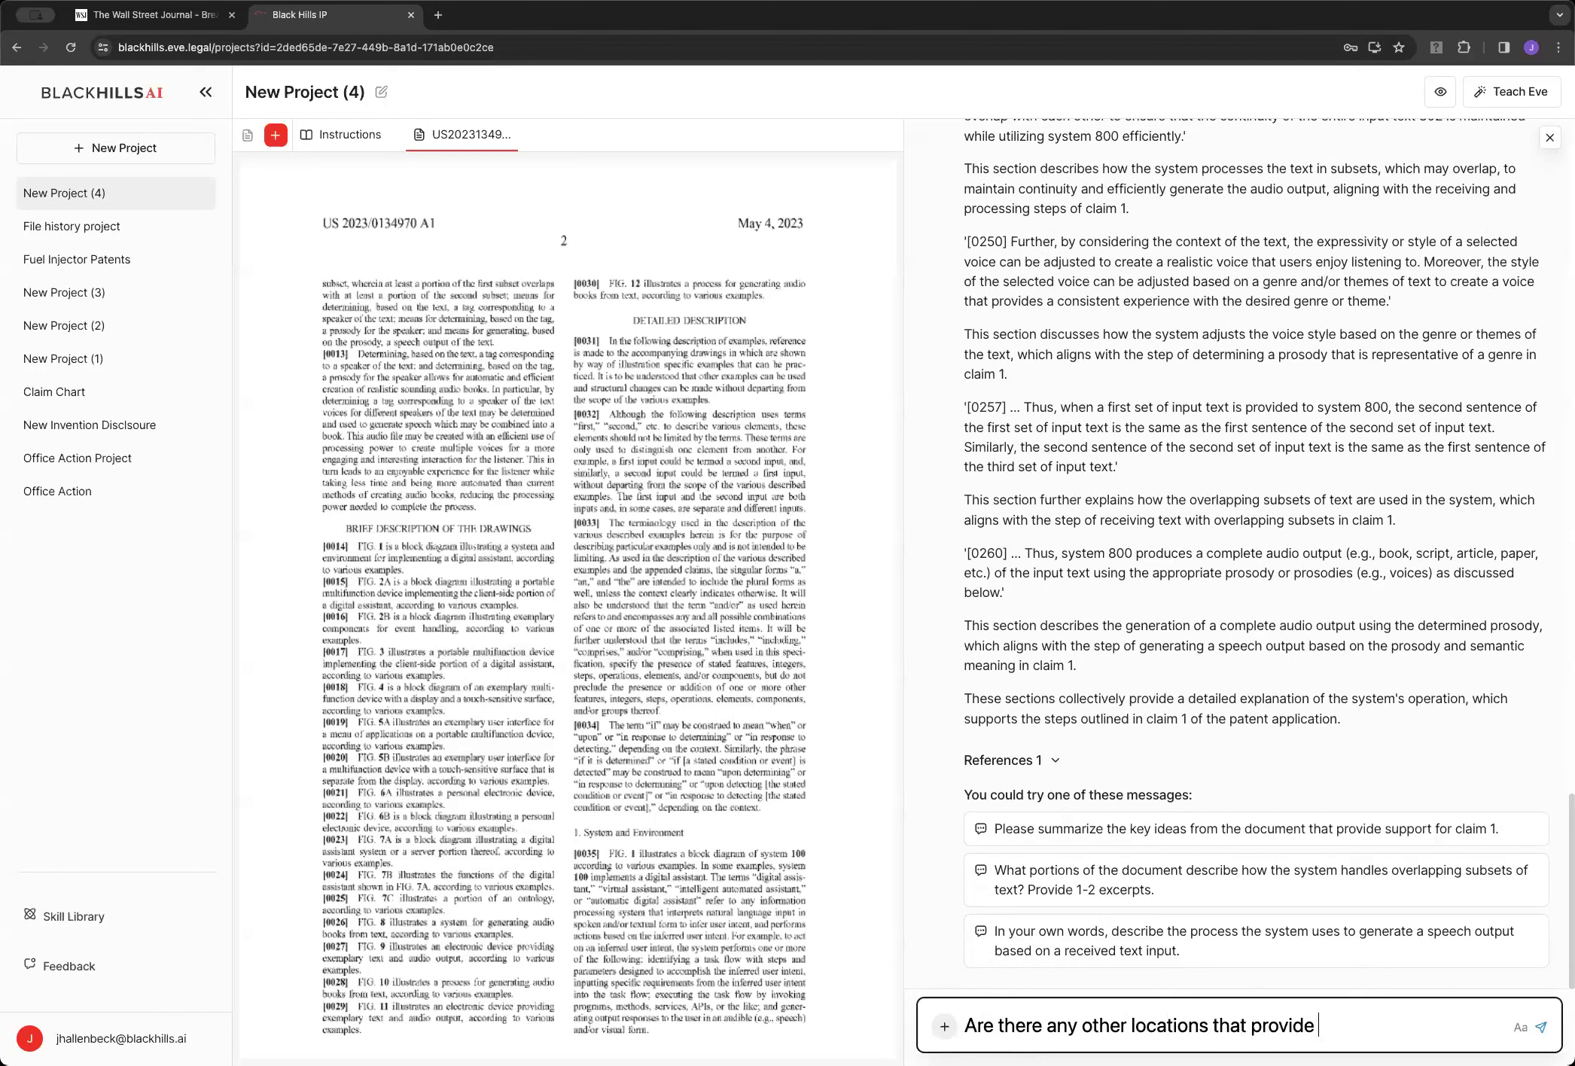
type("such support for c")
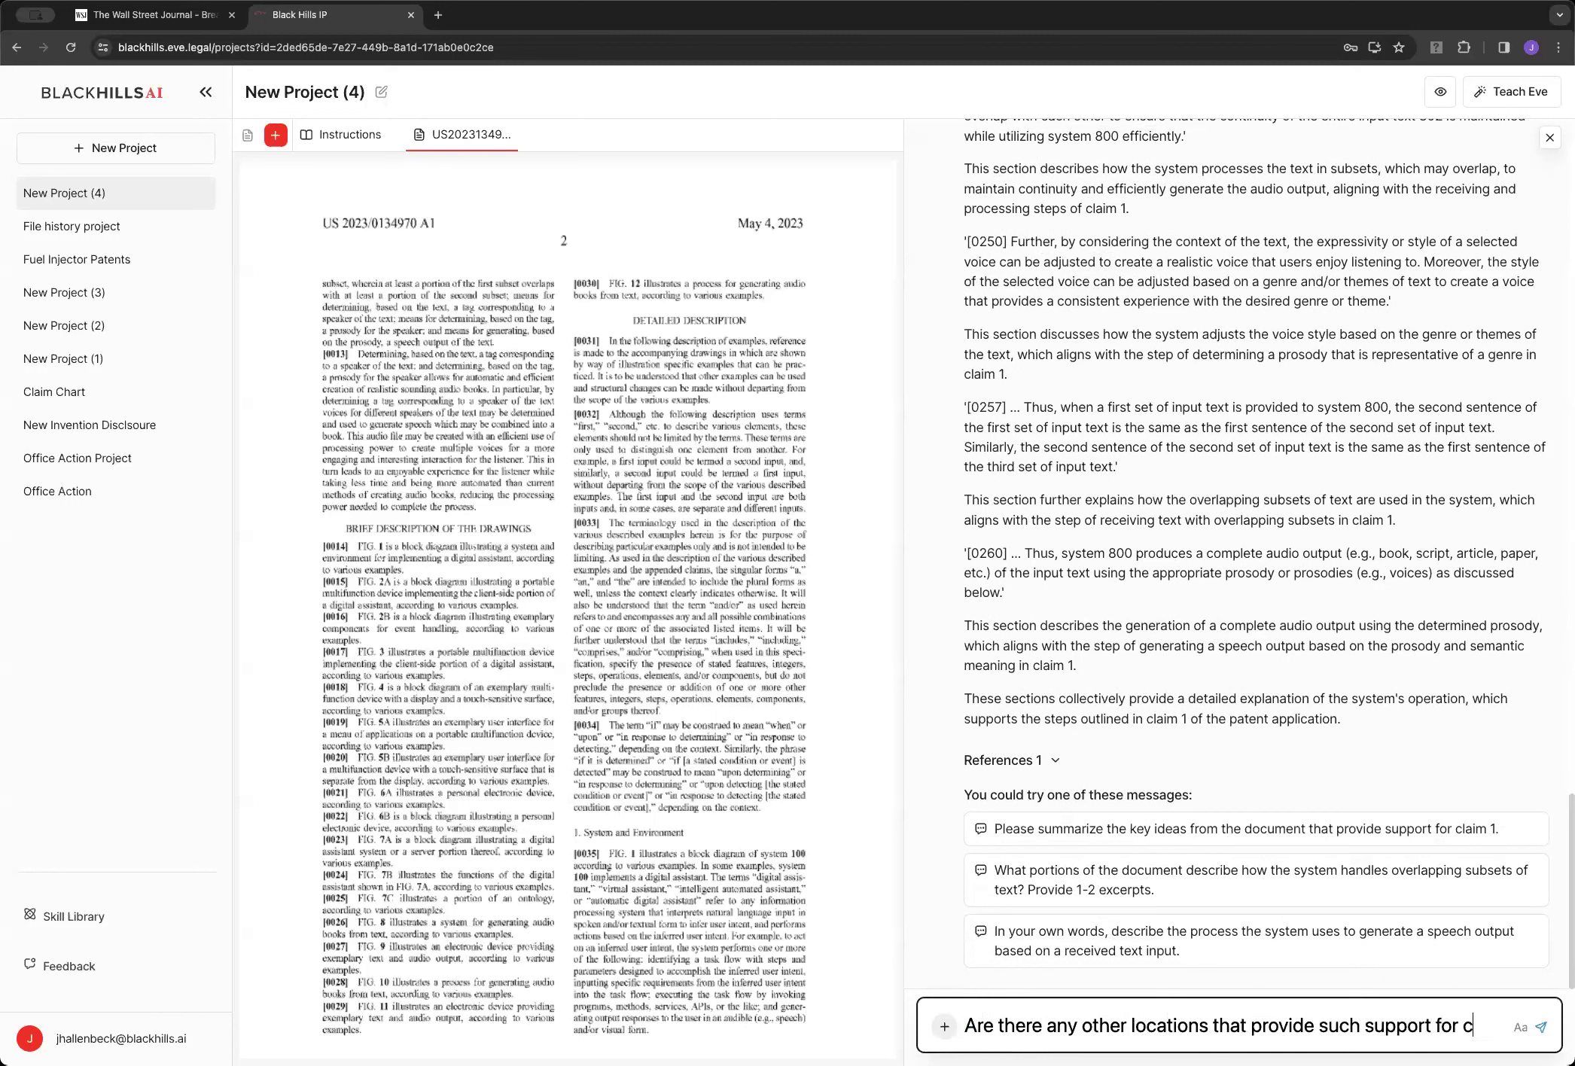
type("laim 1?")
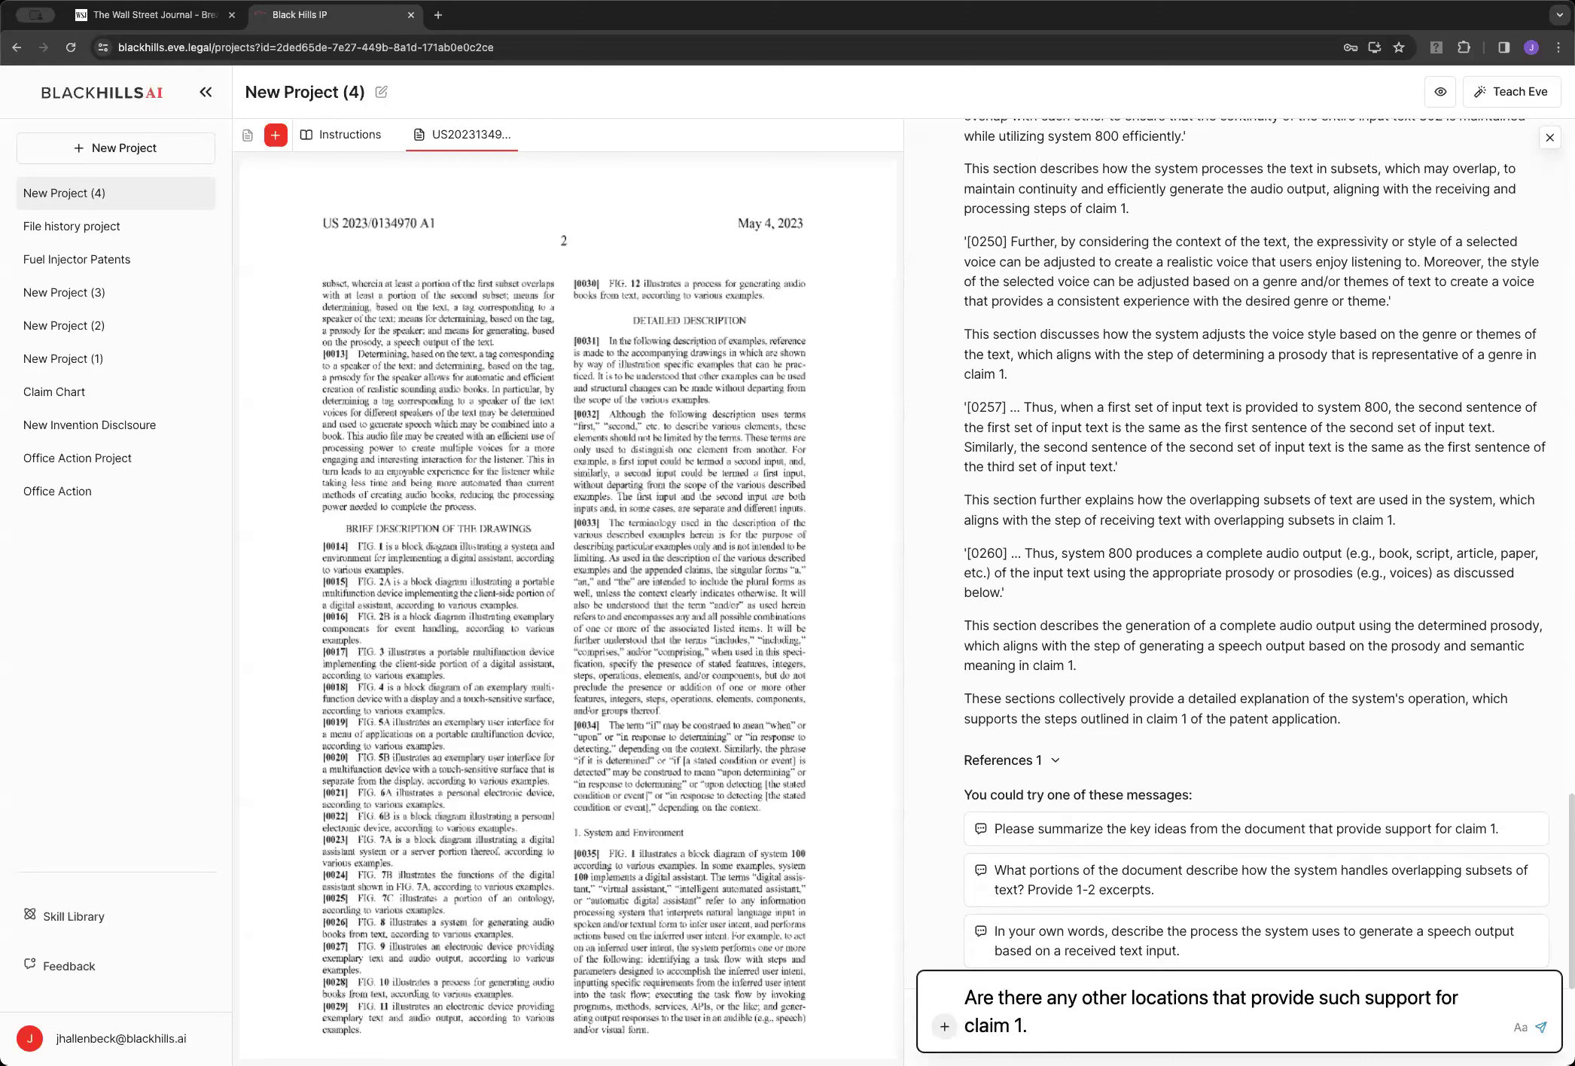
key("Return")
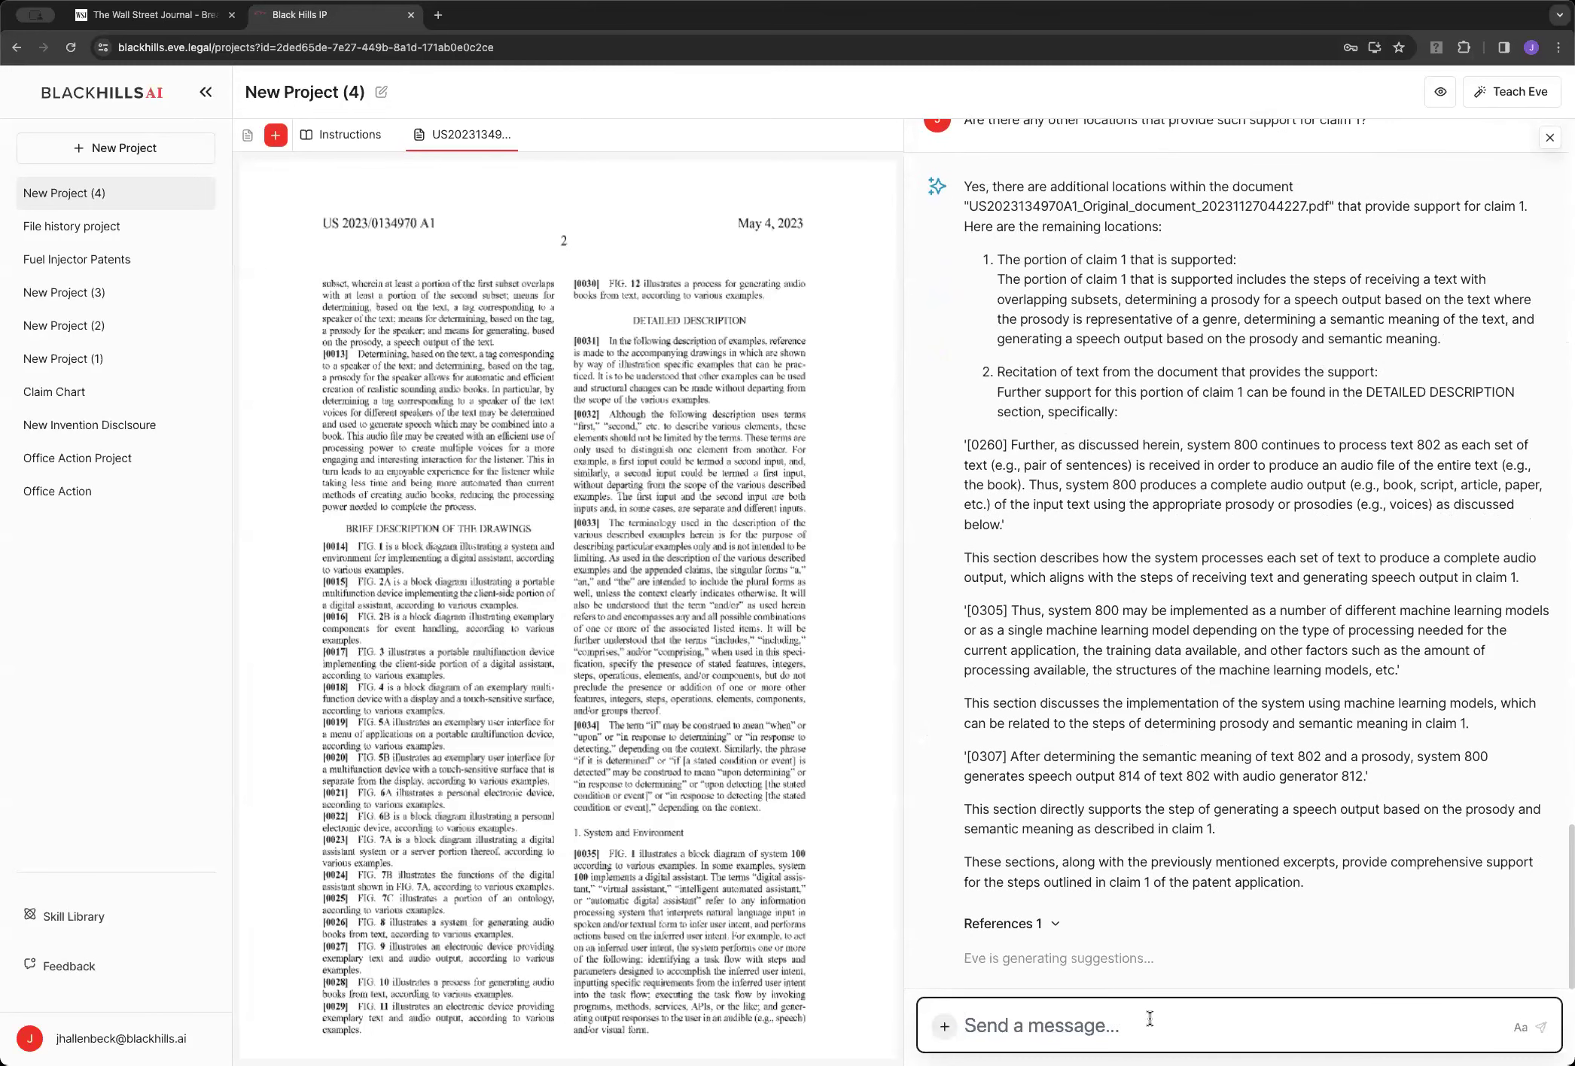
Start a new message to Eve beginning 'Please provide'
type("please")
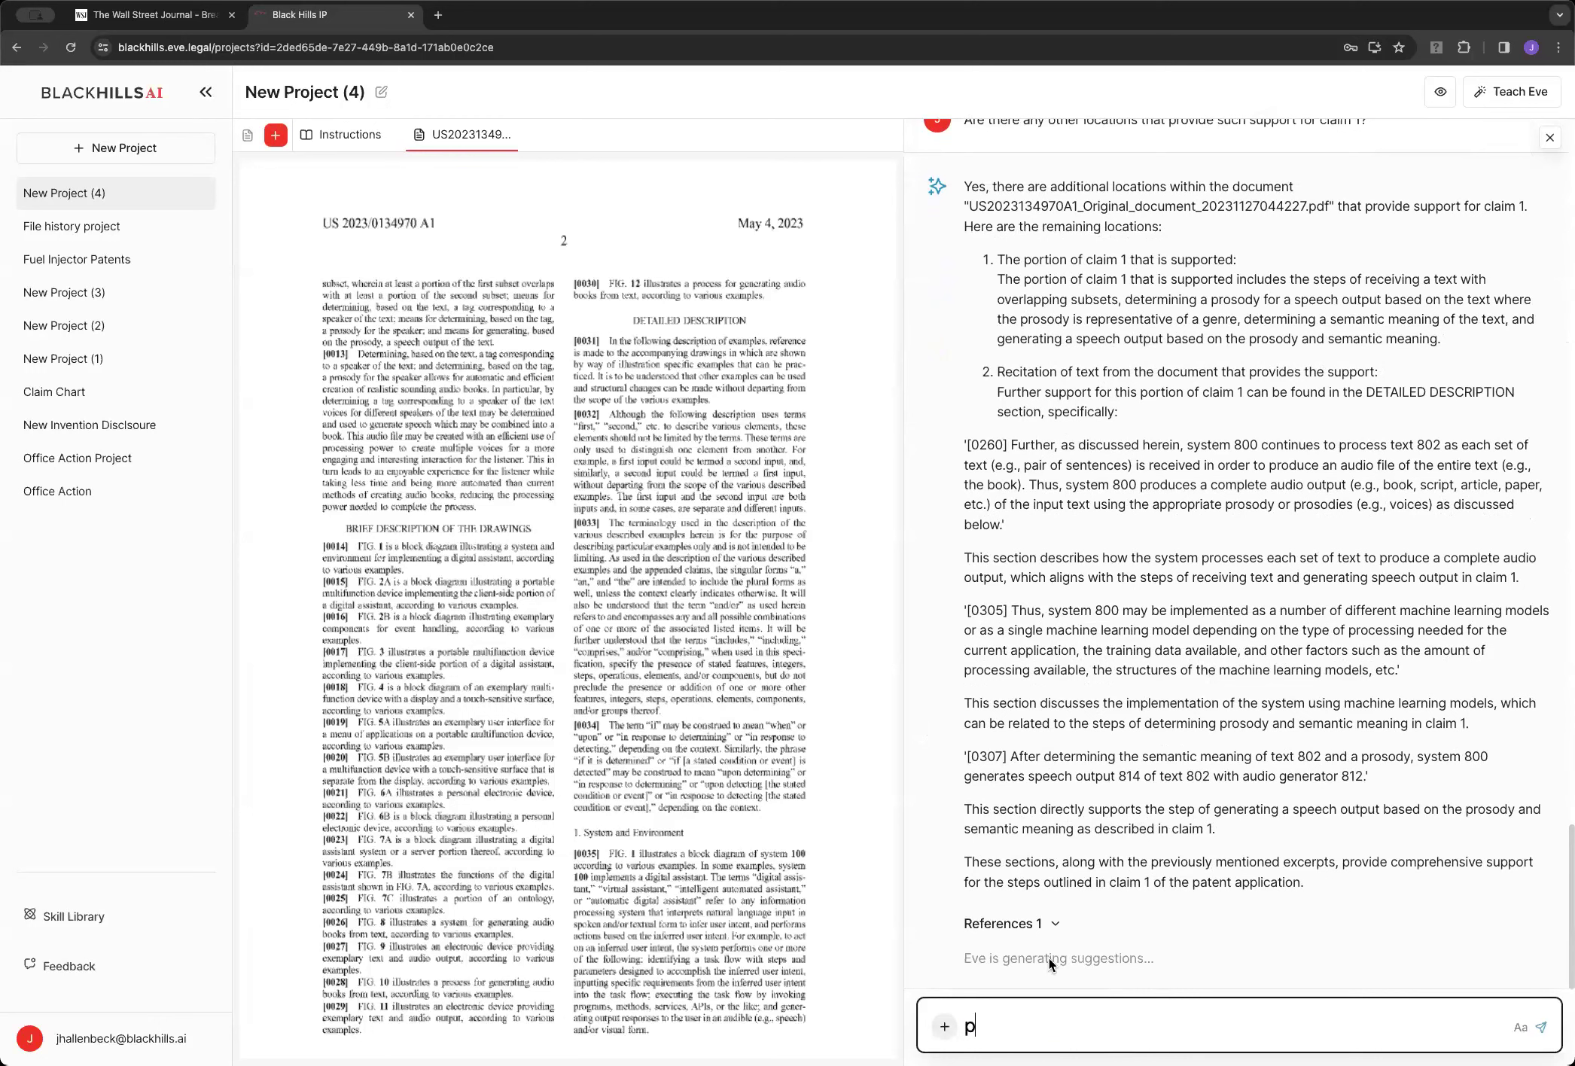
key("super+BackSpace")
type("Pleaes provid")
Request a listing of paragraph numbers supporting claim 30, checking the claims at the PDF's end
key("BackSpace")
key("BackSpace")
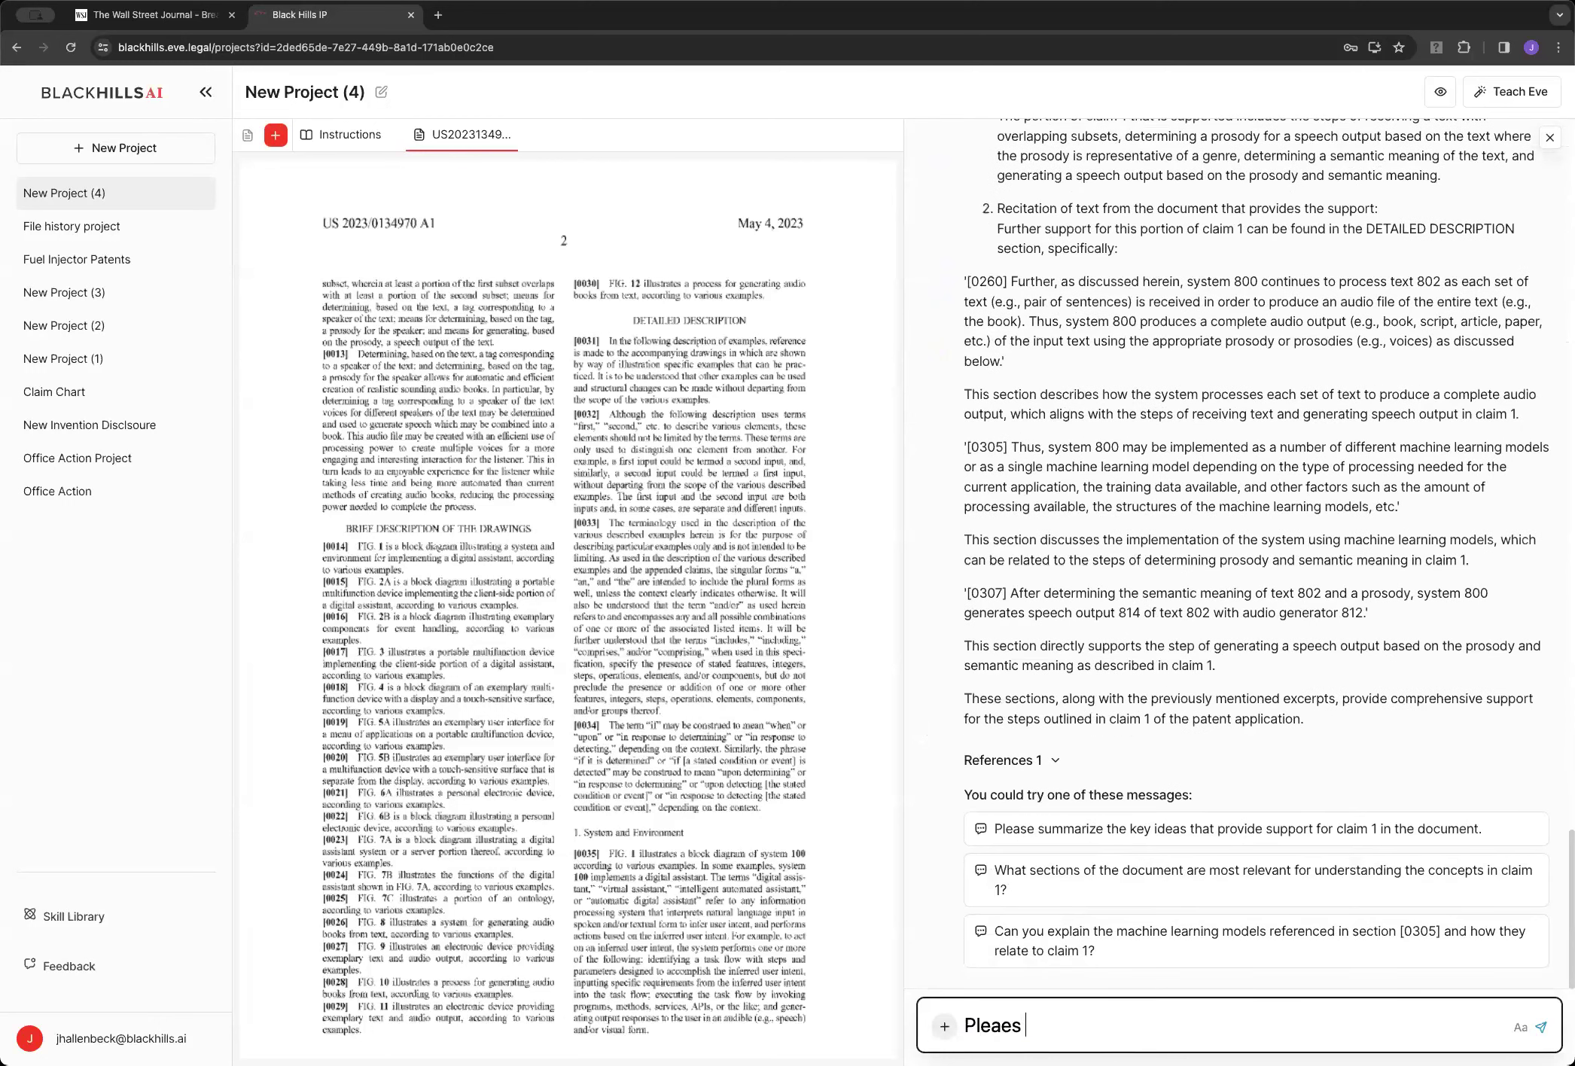
key("BackSpace")
type("se provide a listing of par")
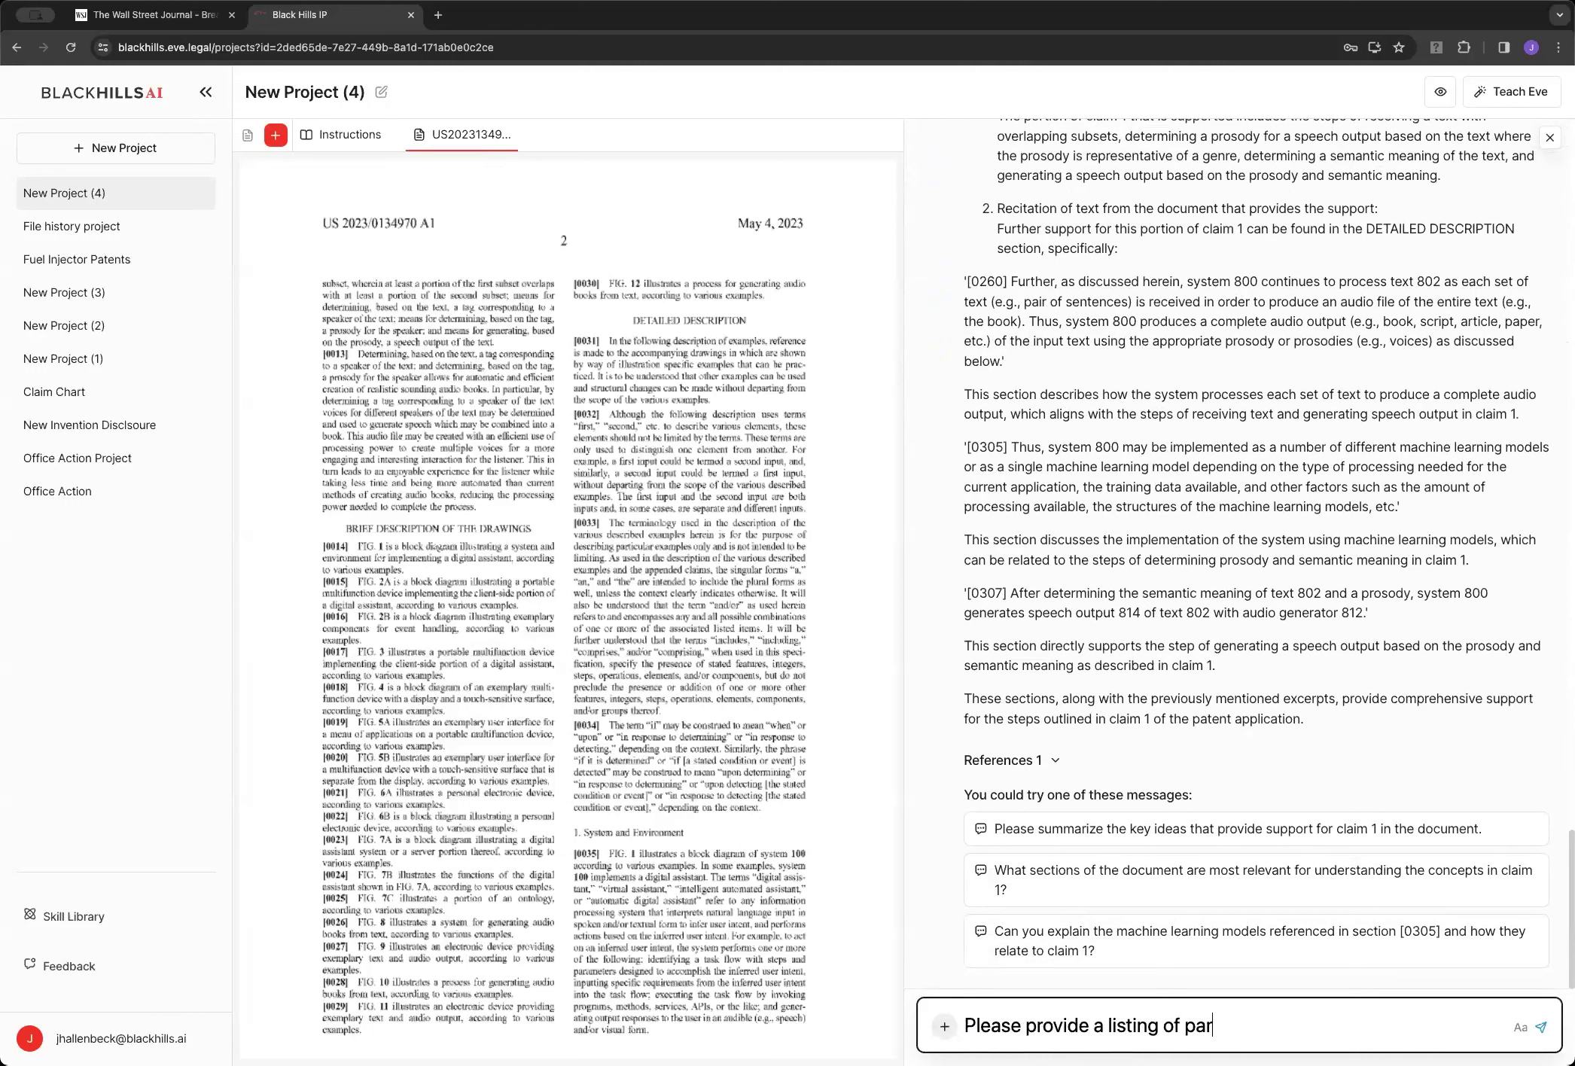
type("agraph numbers from teh ")
type("he ")
type("docume")
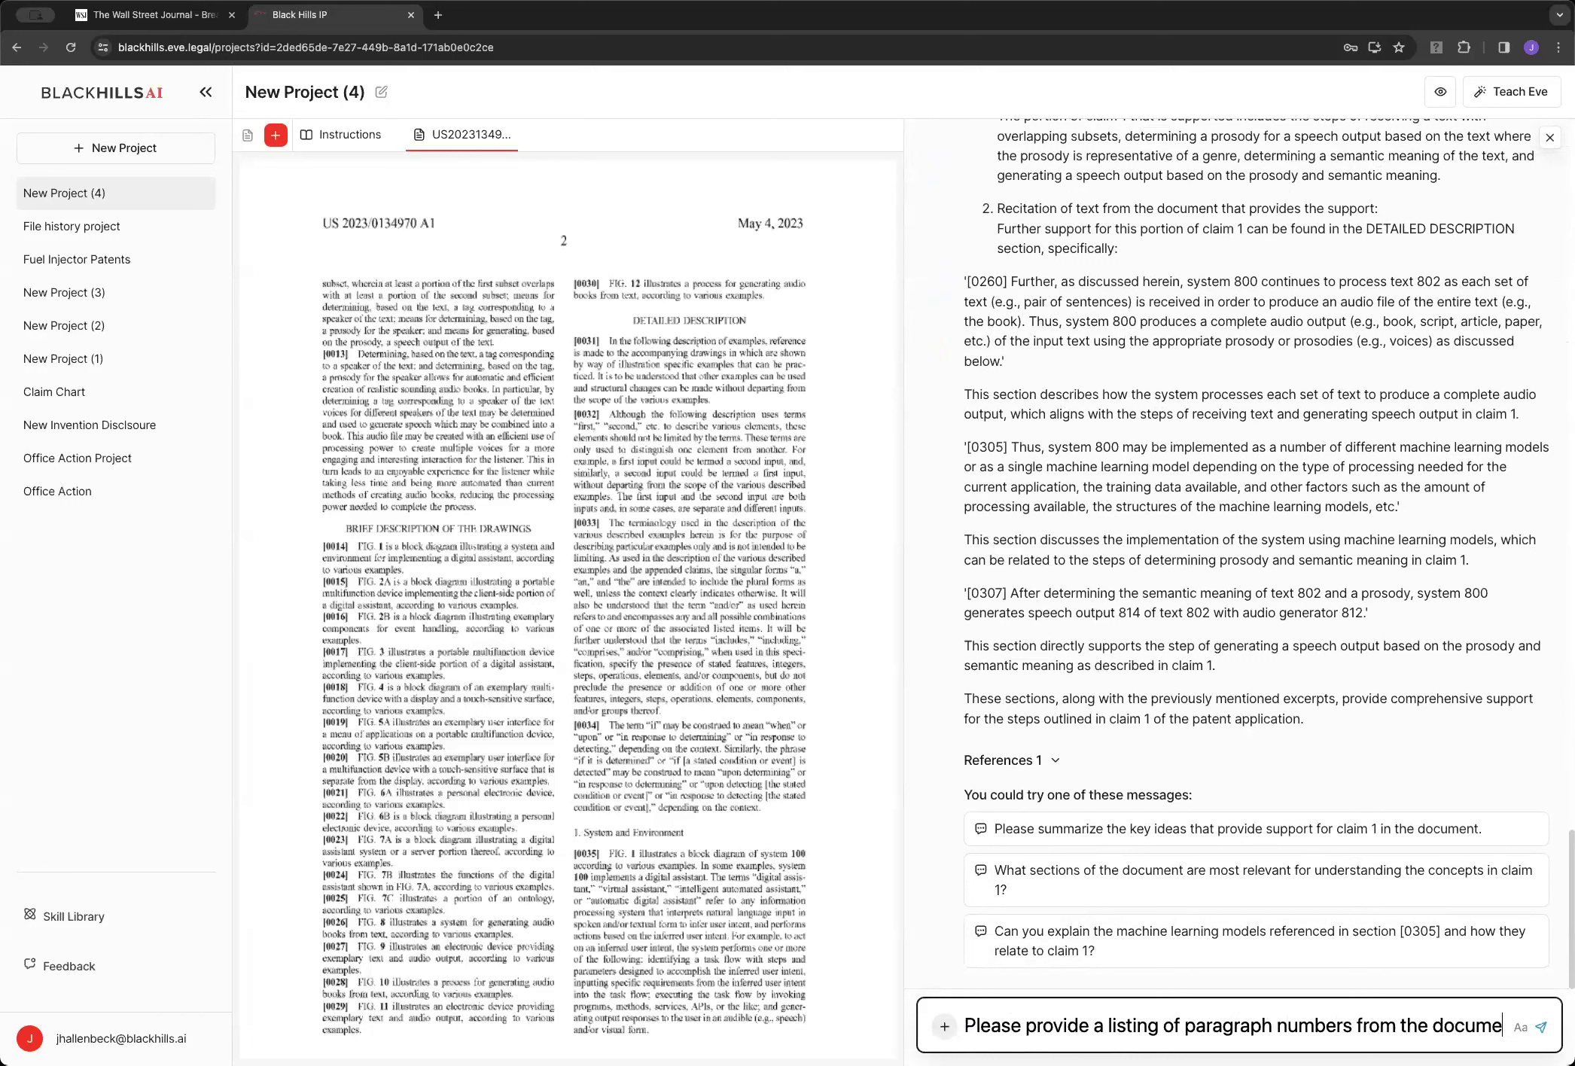
type("nt that provide support for")
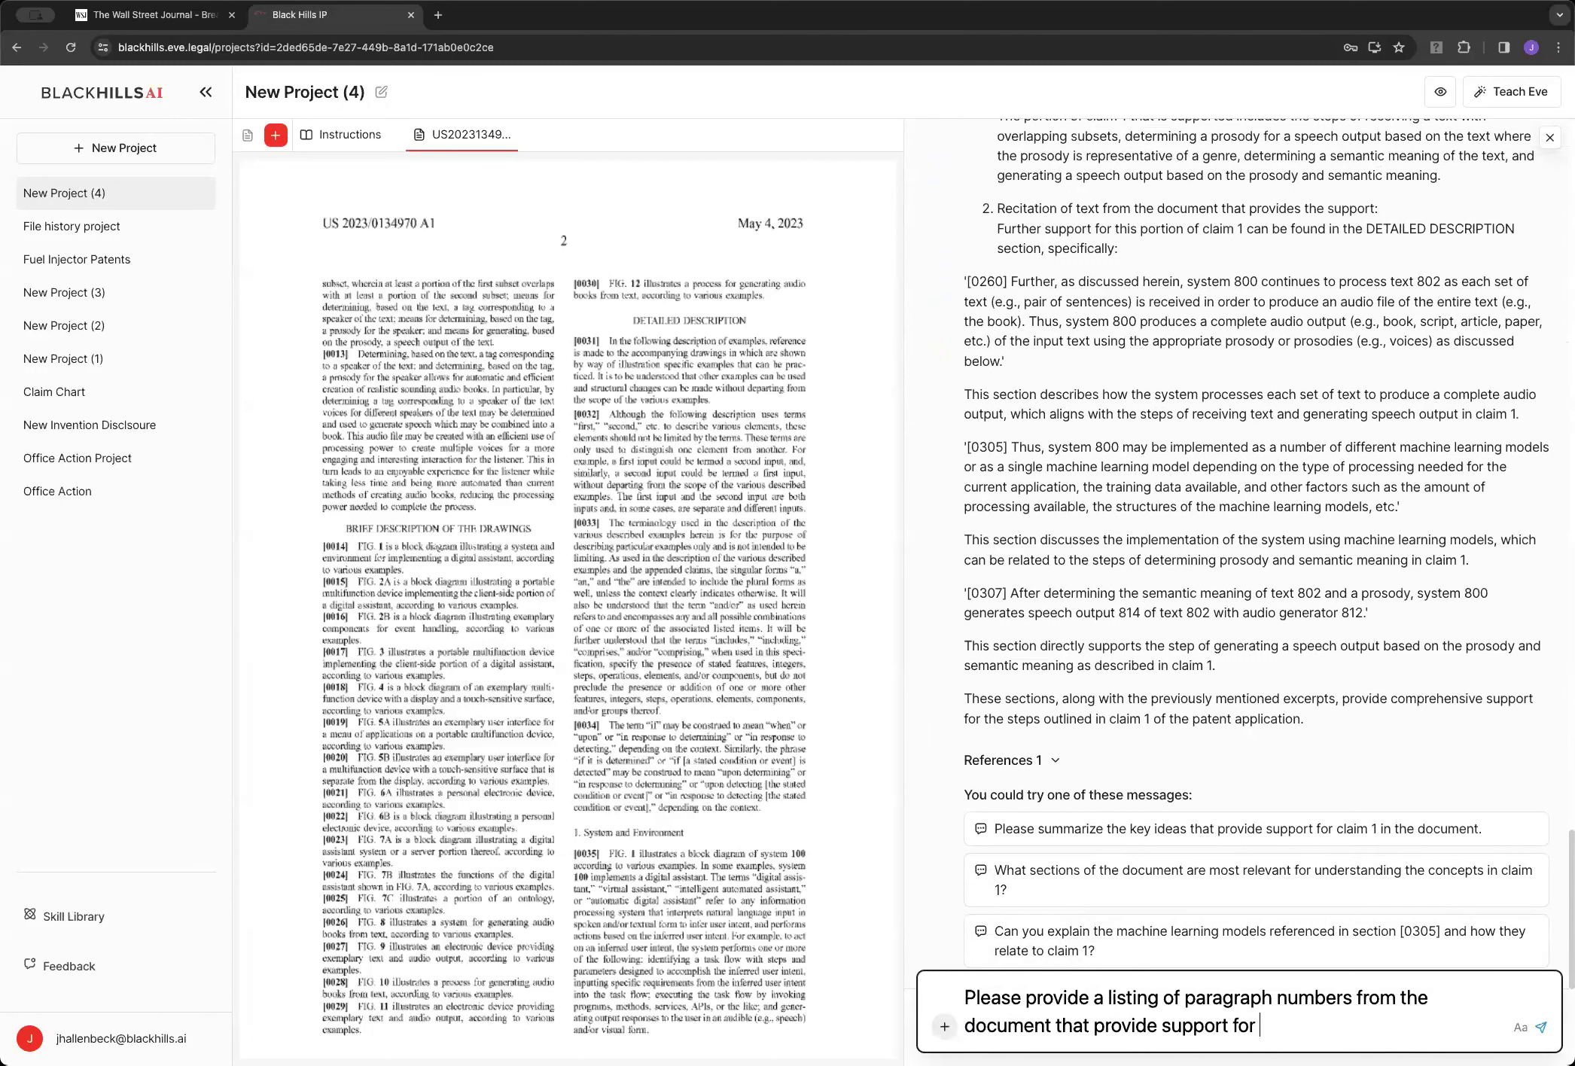
left_click(880, 289)
scroll(880, 409, "down", 15)
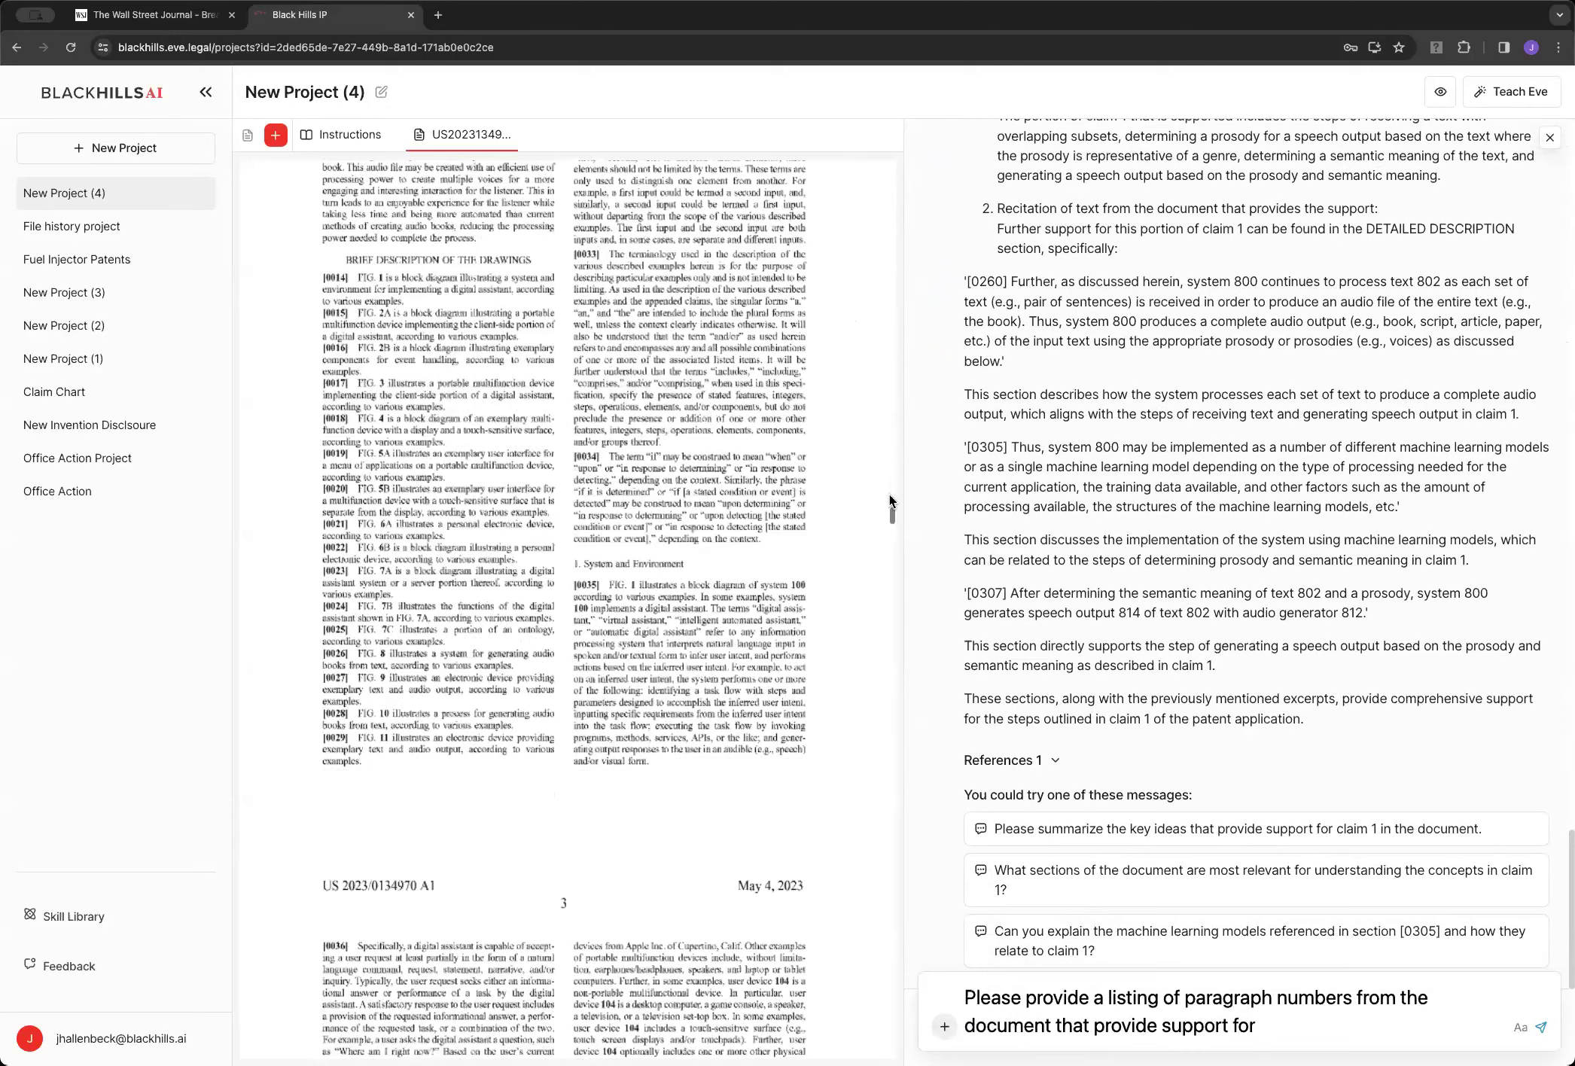
key("End")
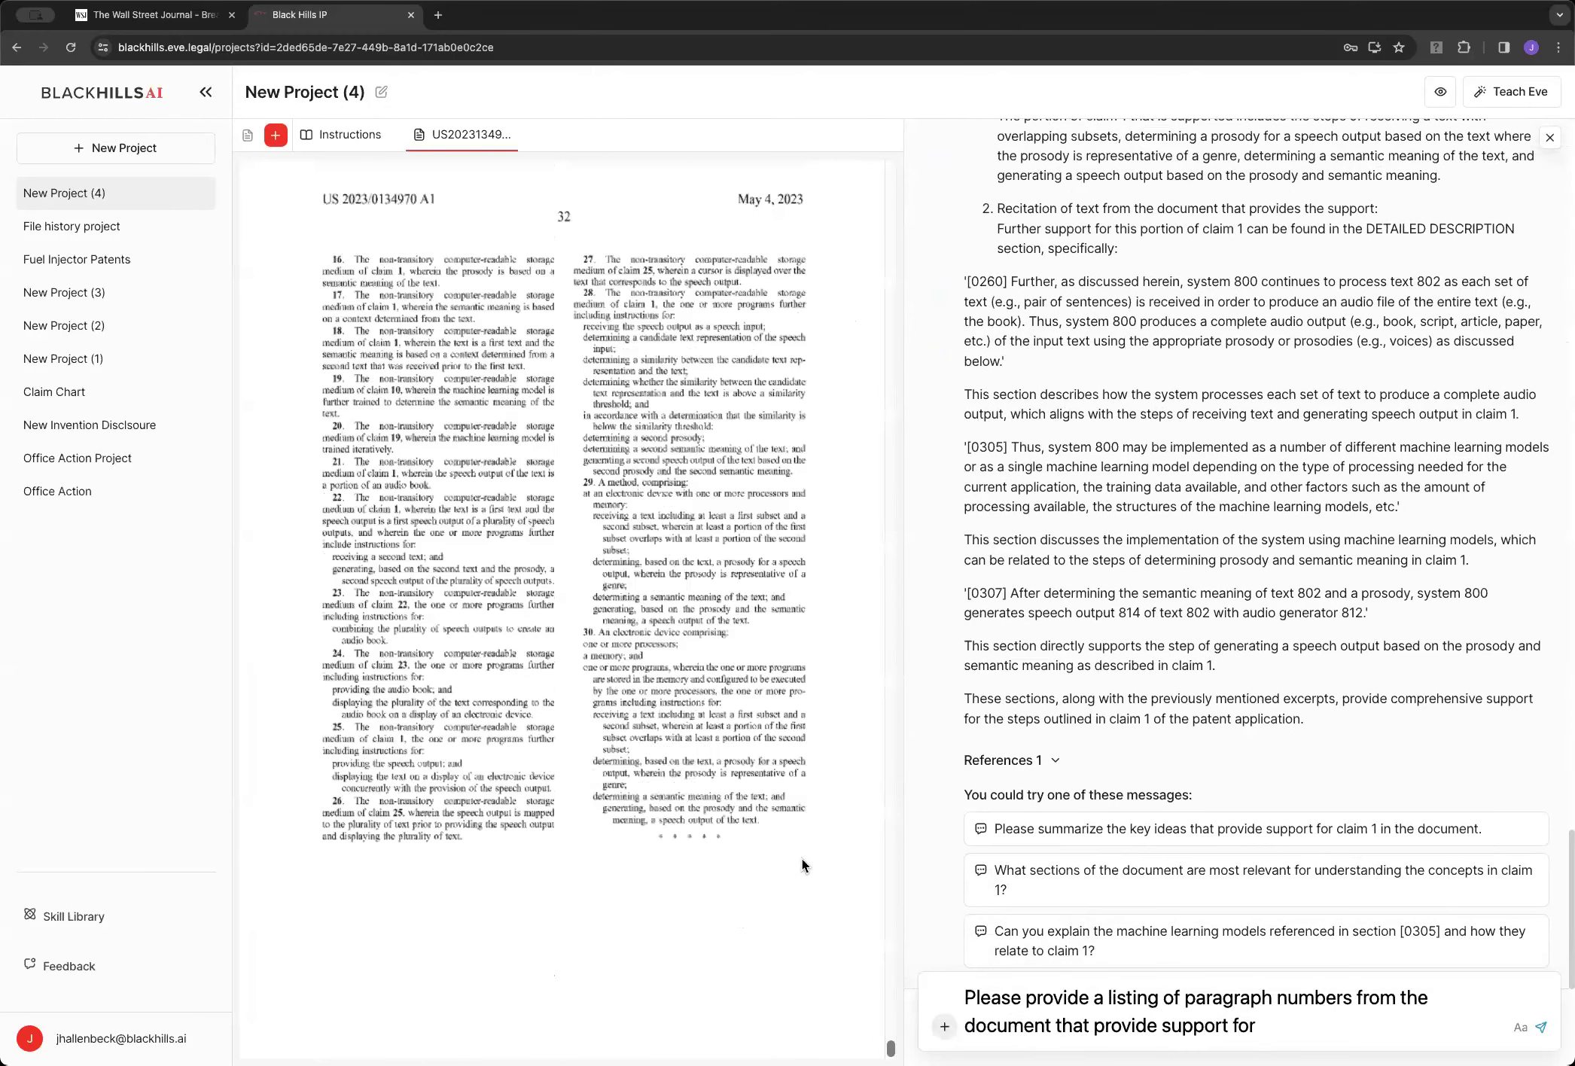
left_click(1313, 1018)
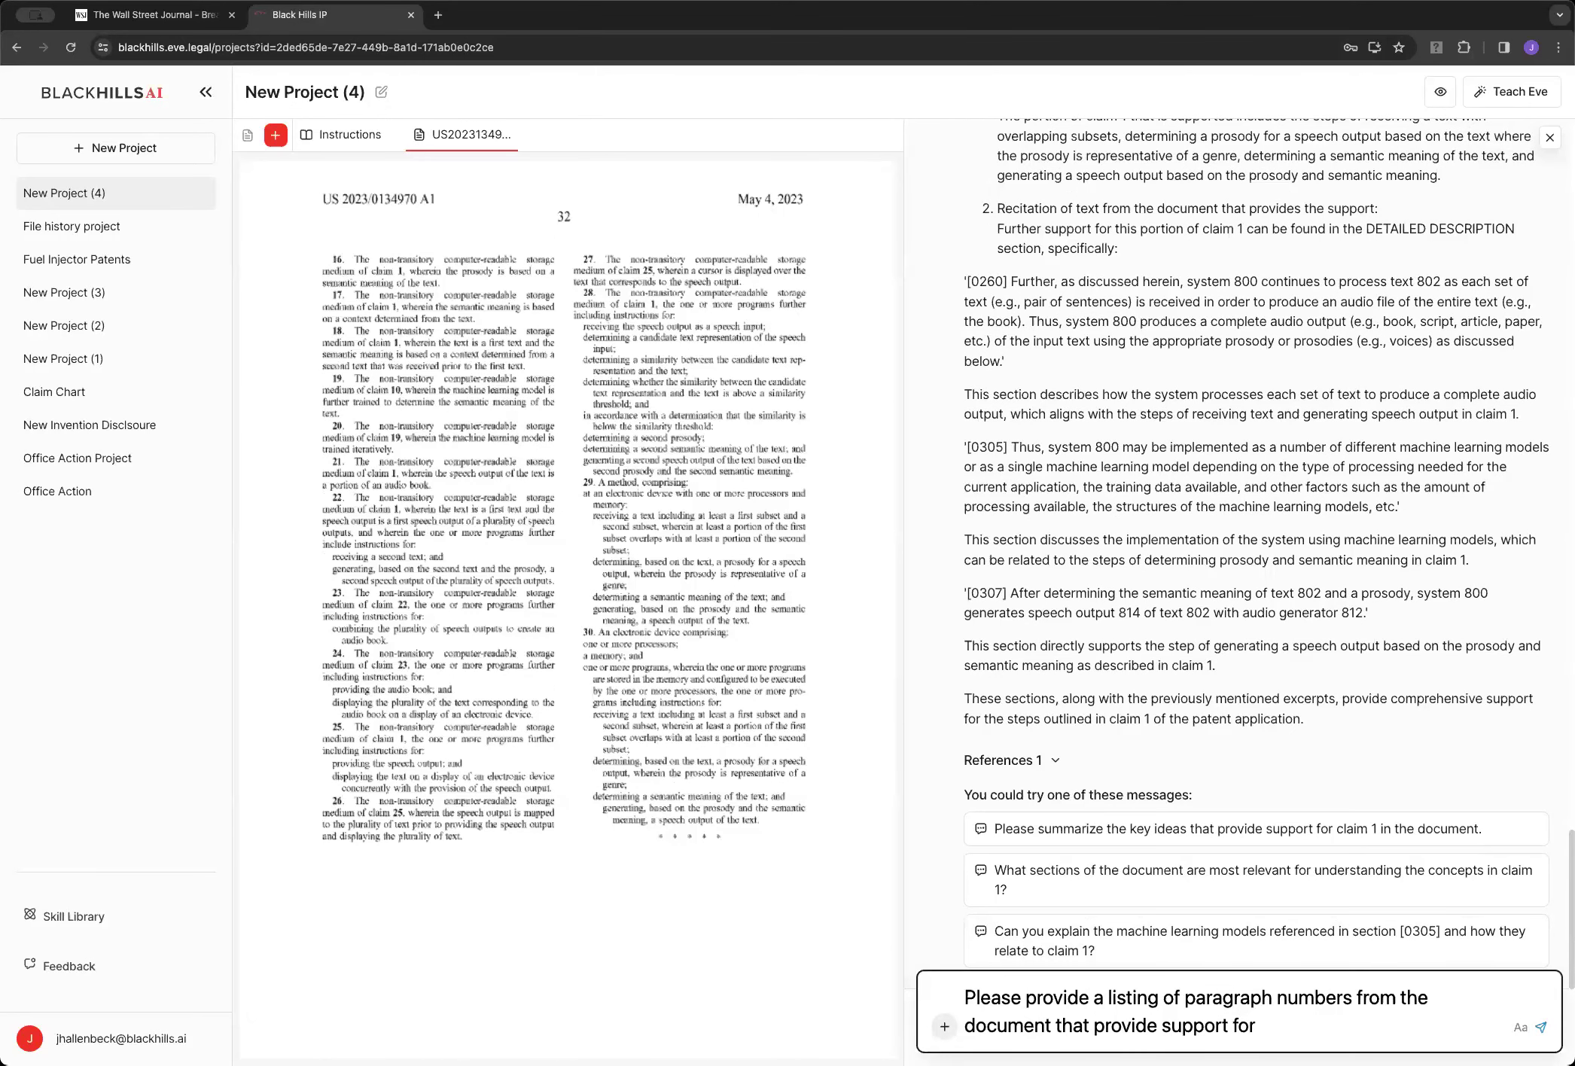
type("calim")
type("laim 30.")
key("Return")
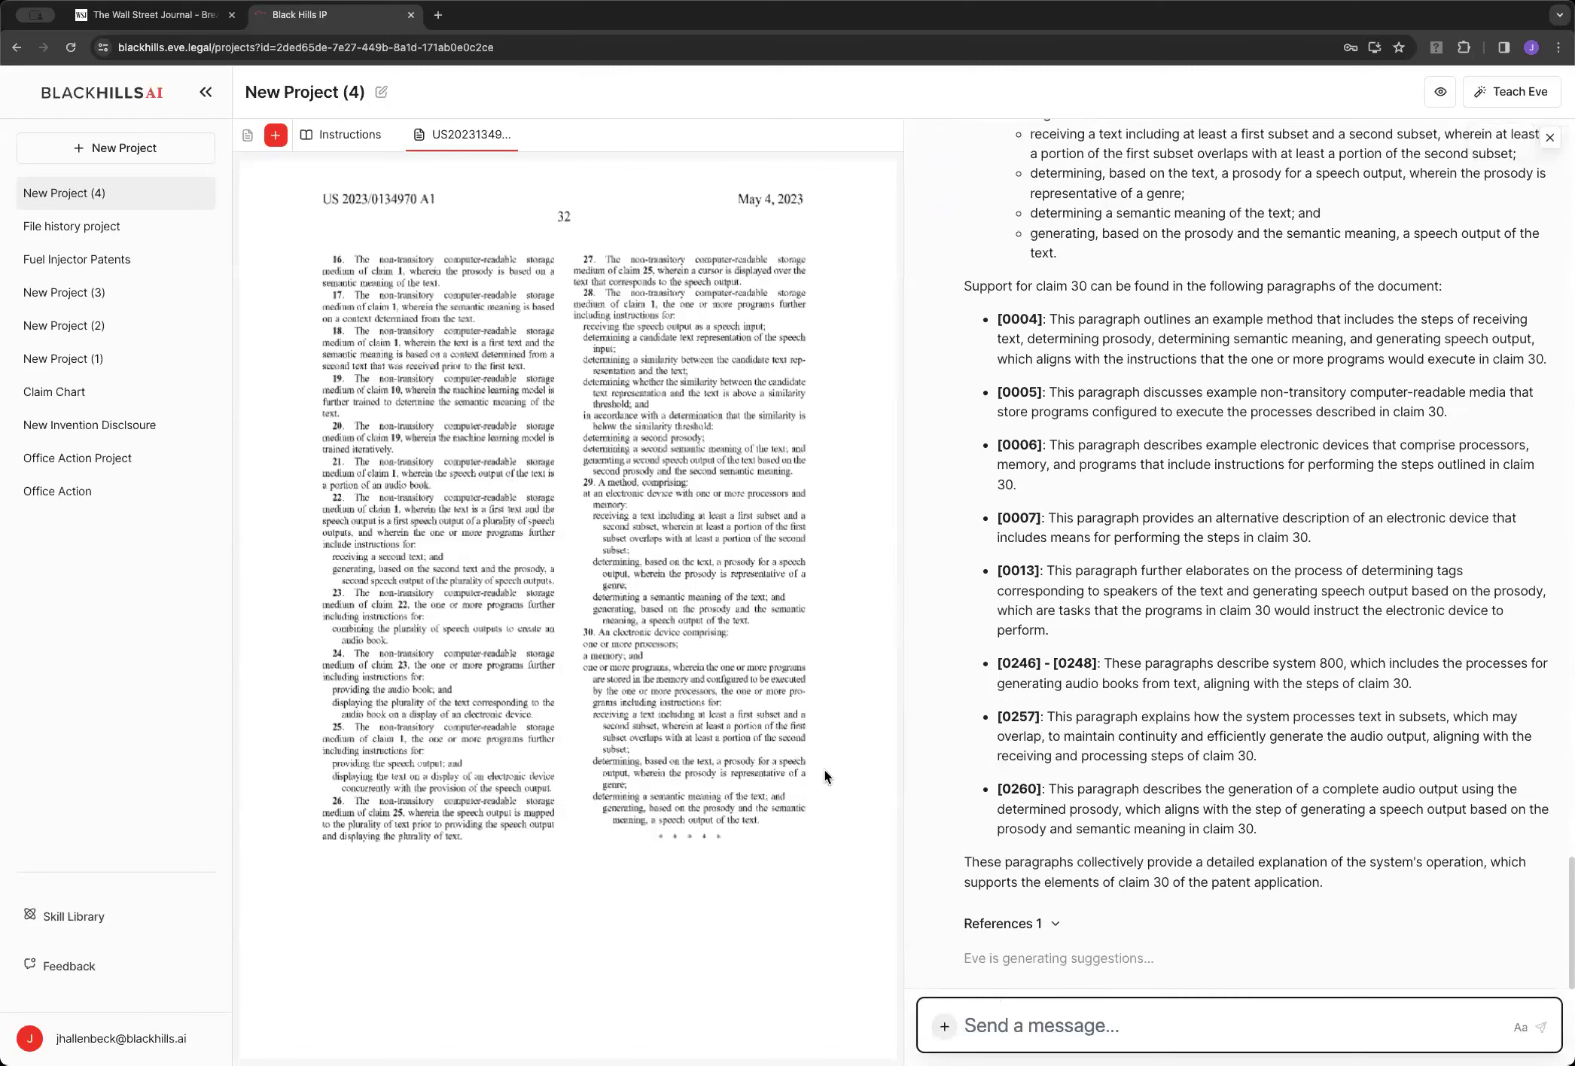
Scroll up to read Eve's list of paragraphs supporting claim 30
scroll(700, 634, "up", 20)
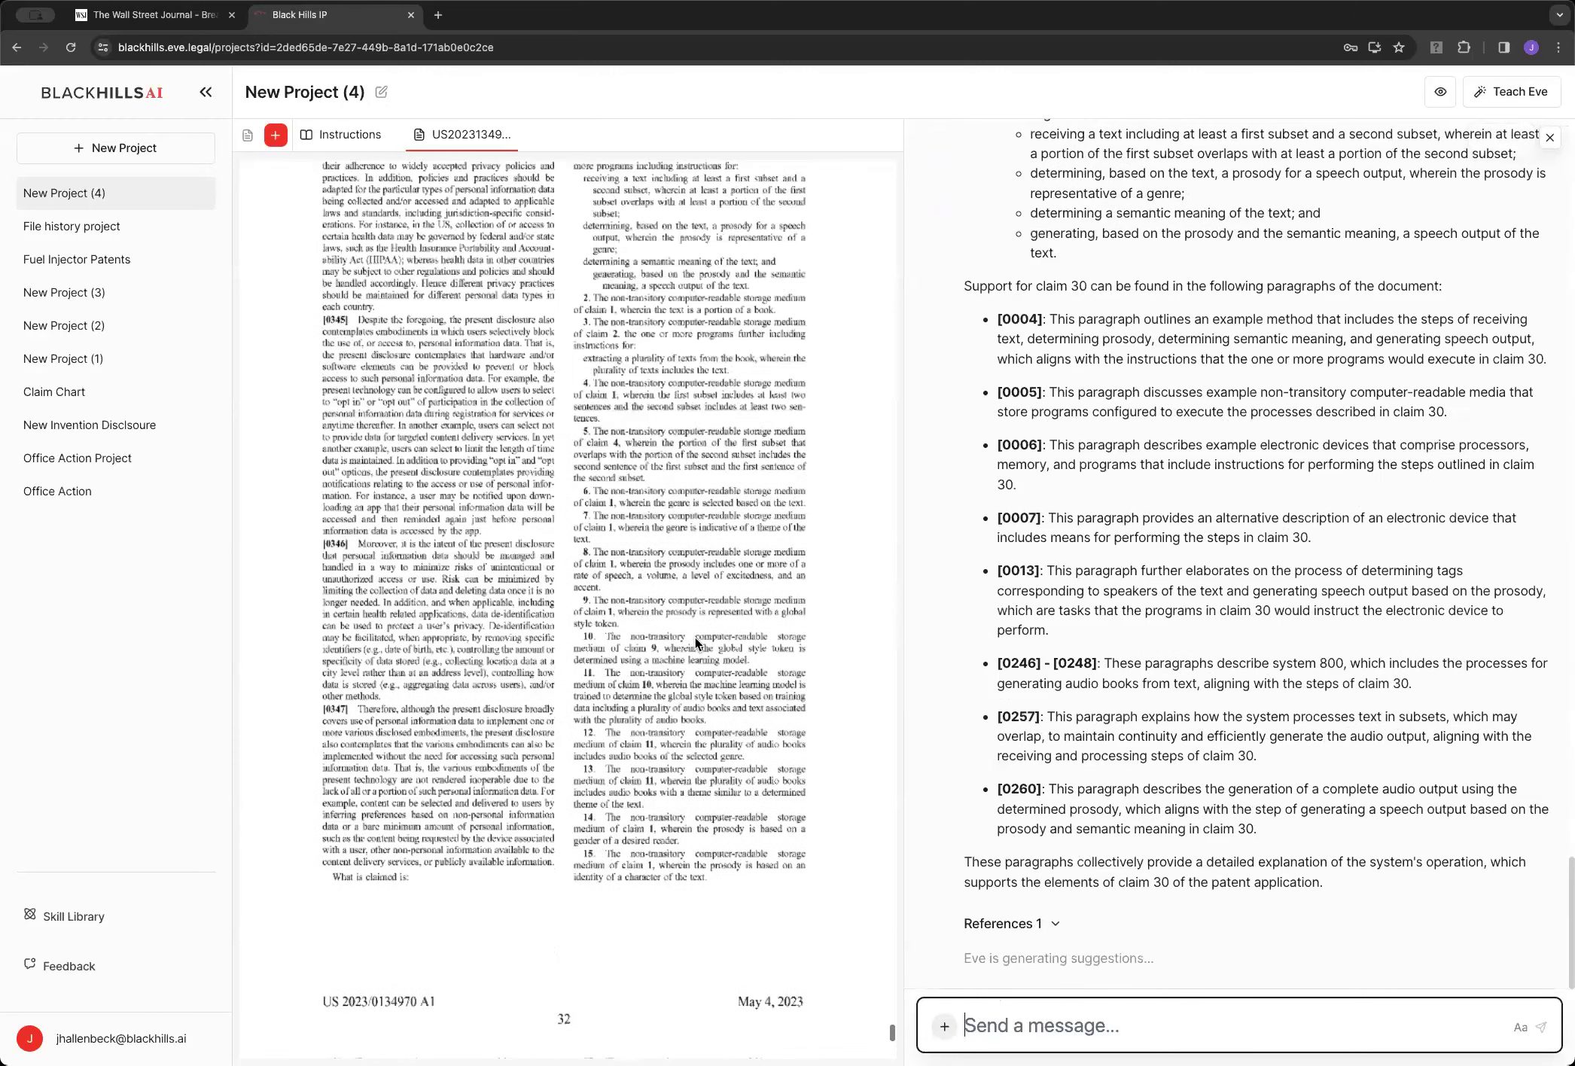
scroll(695, 638, "up", 5)
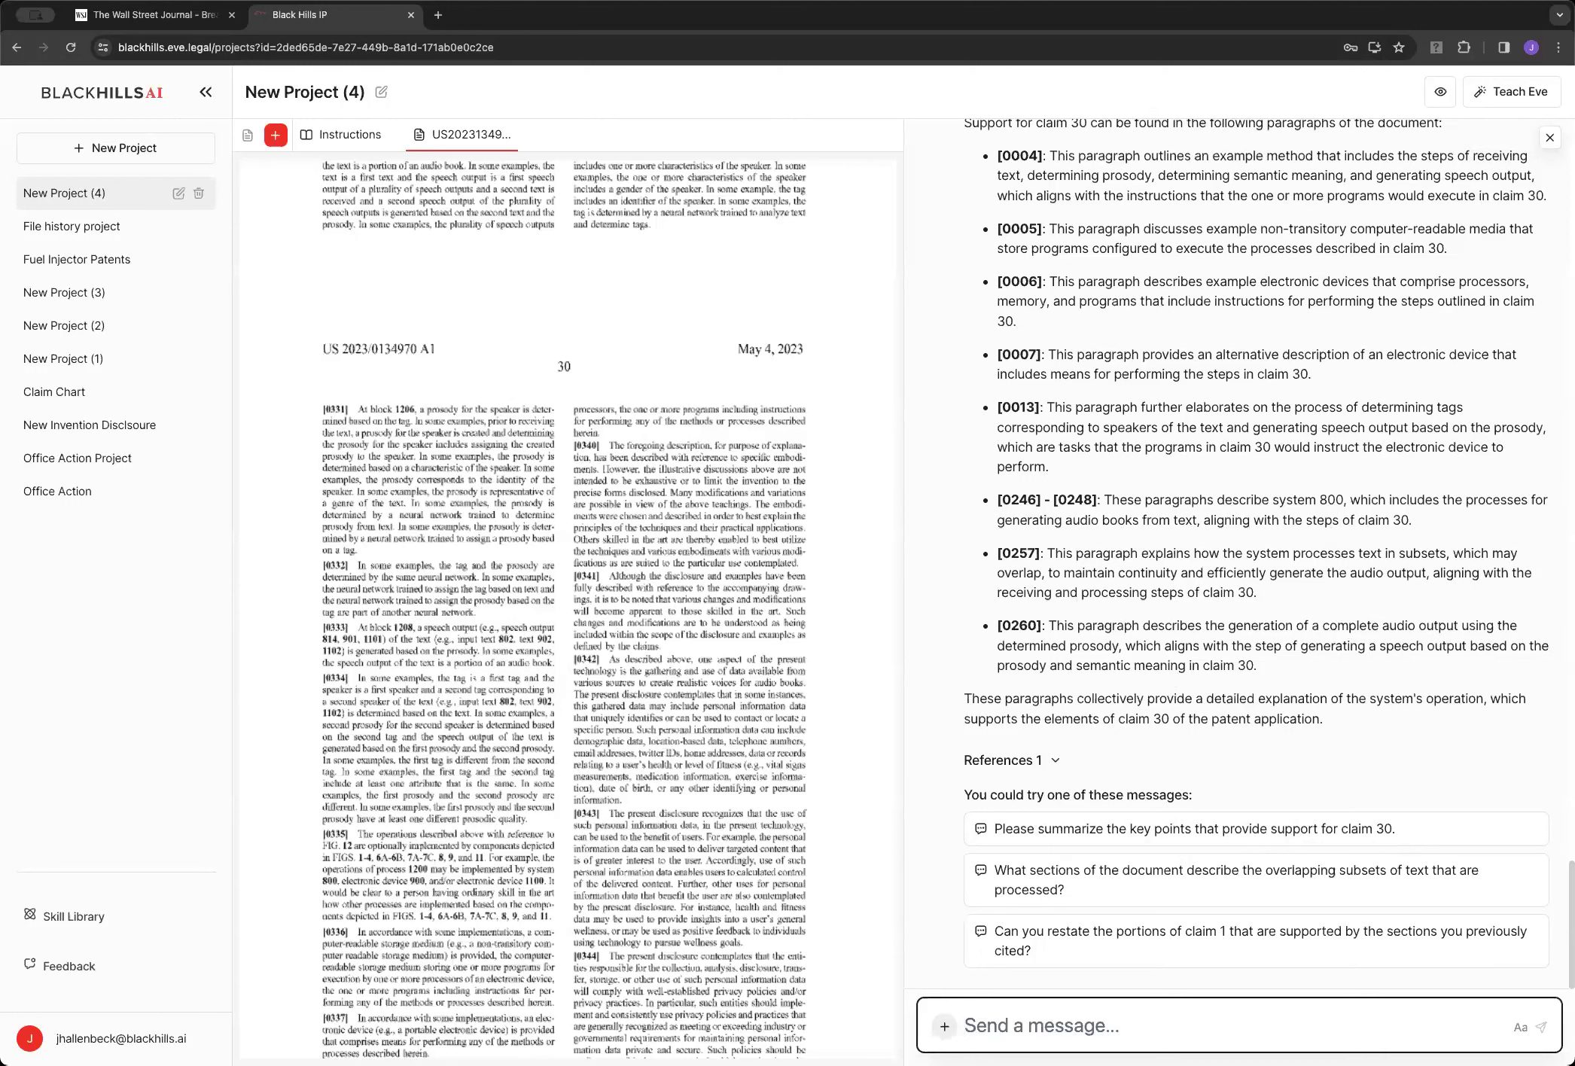
Open !7000602 FH.PDF in Fuel Injector Patents' File history project and scroll through it
left_click(109, 260)
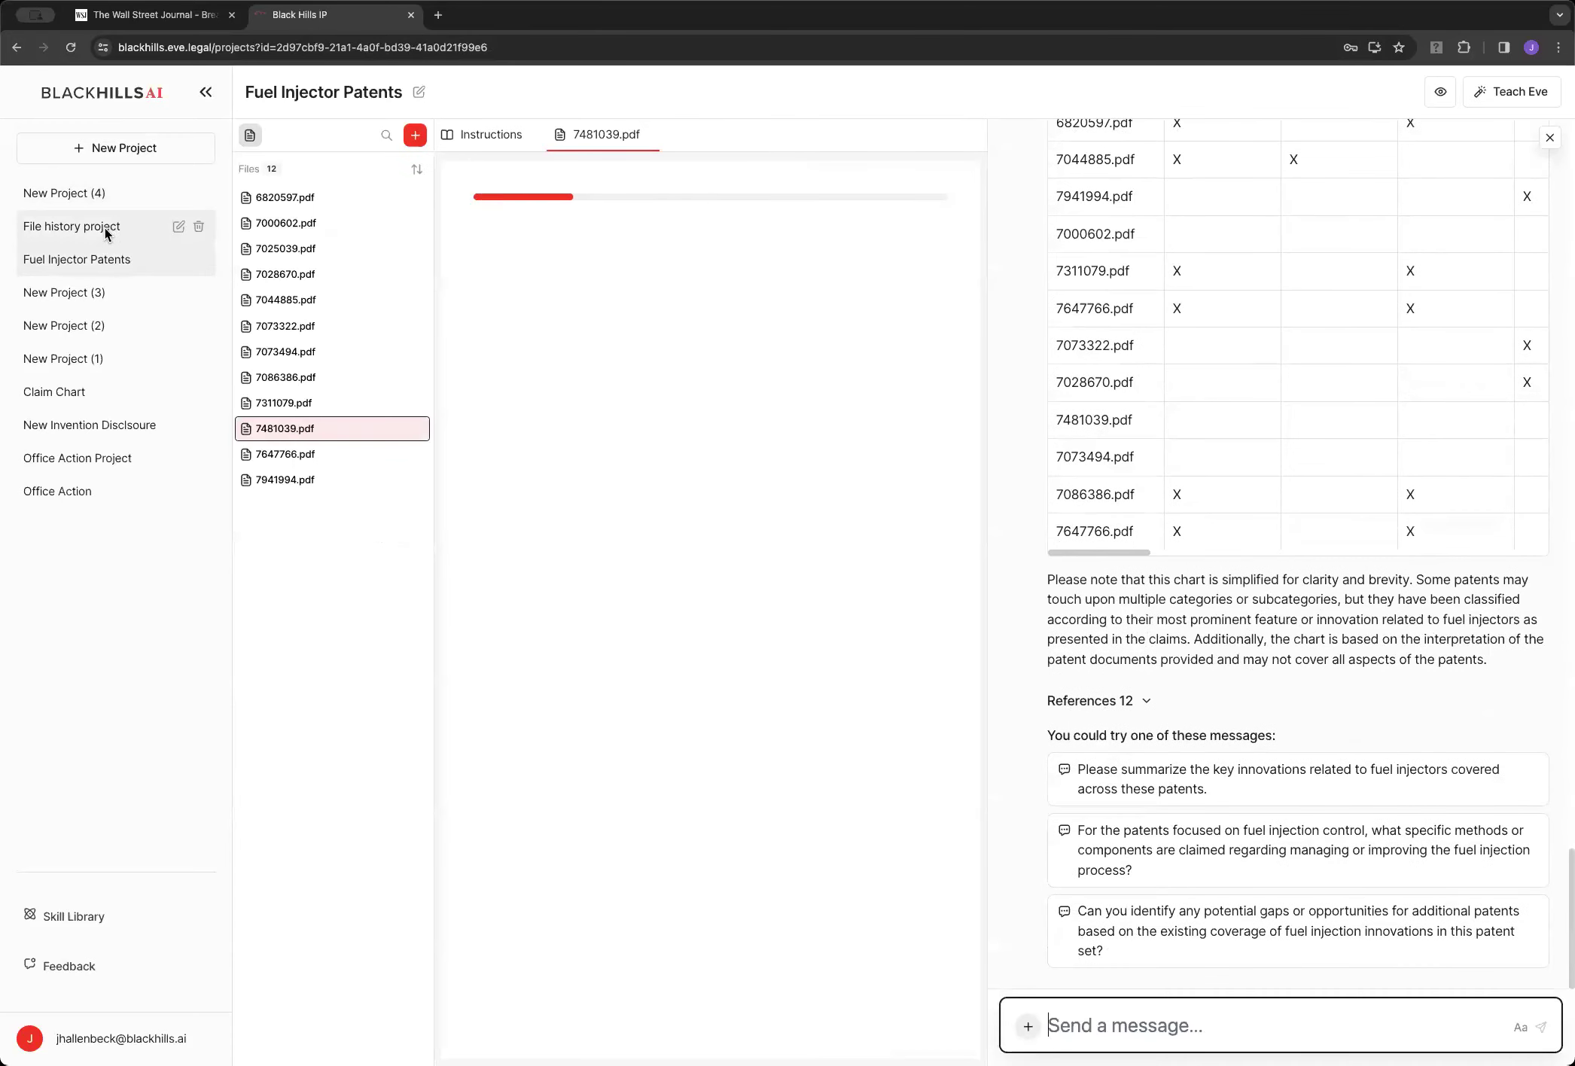
left_click(105, 227)
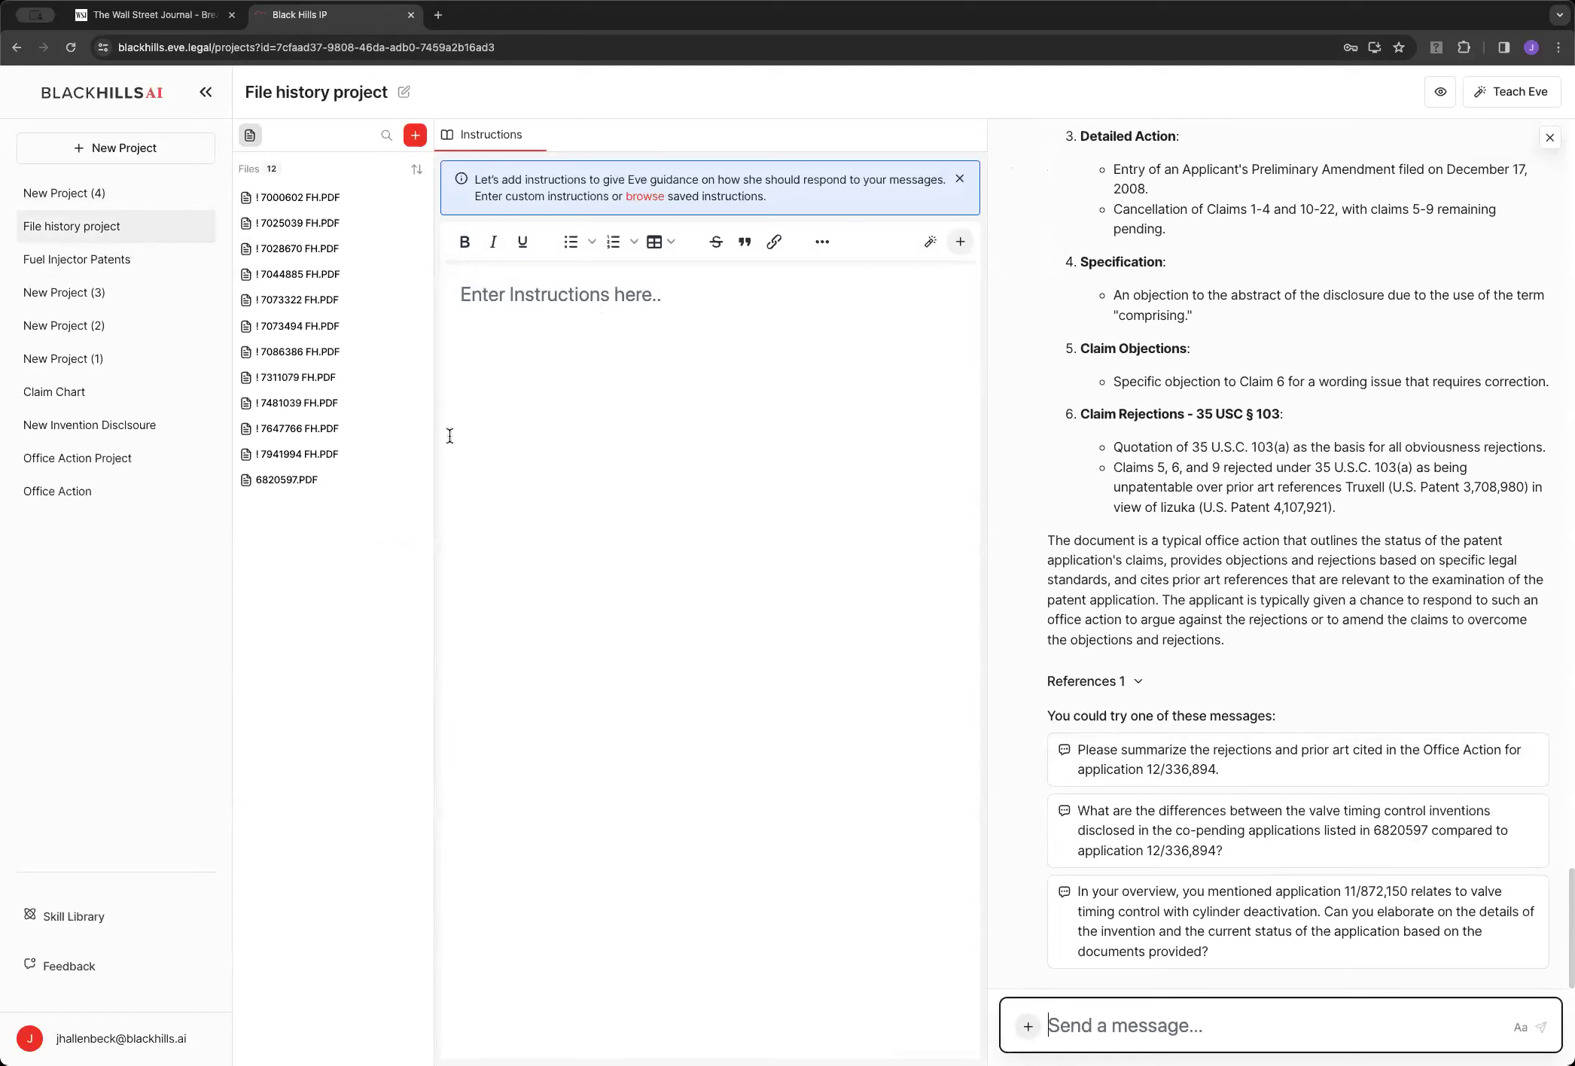
left_click(301, 202)
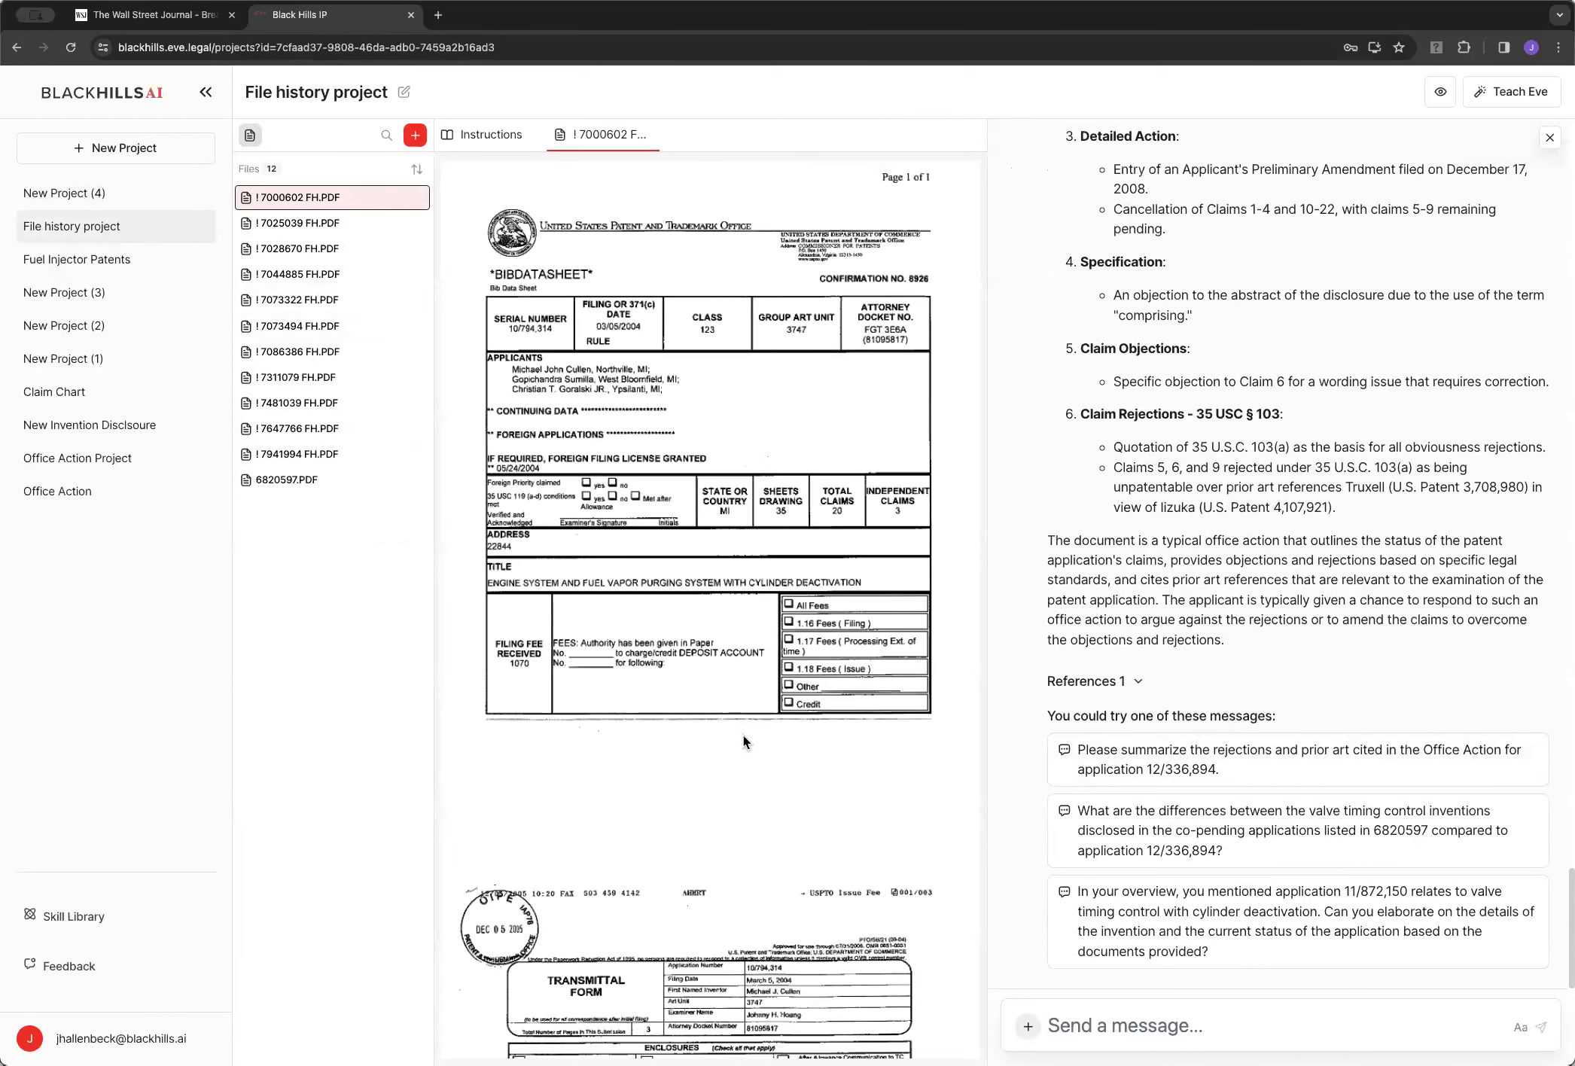
scroll(758, 782, "down", 20)
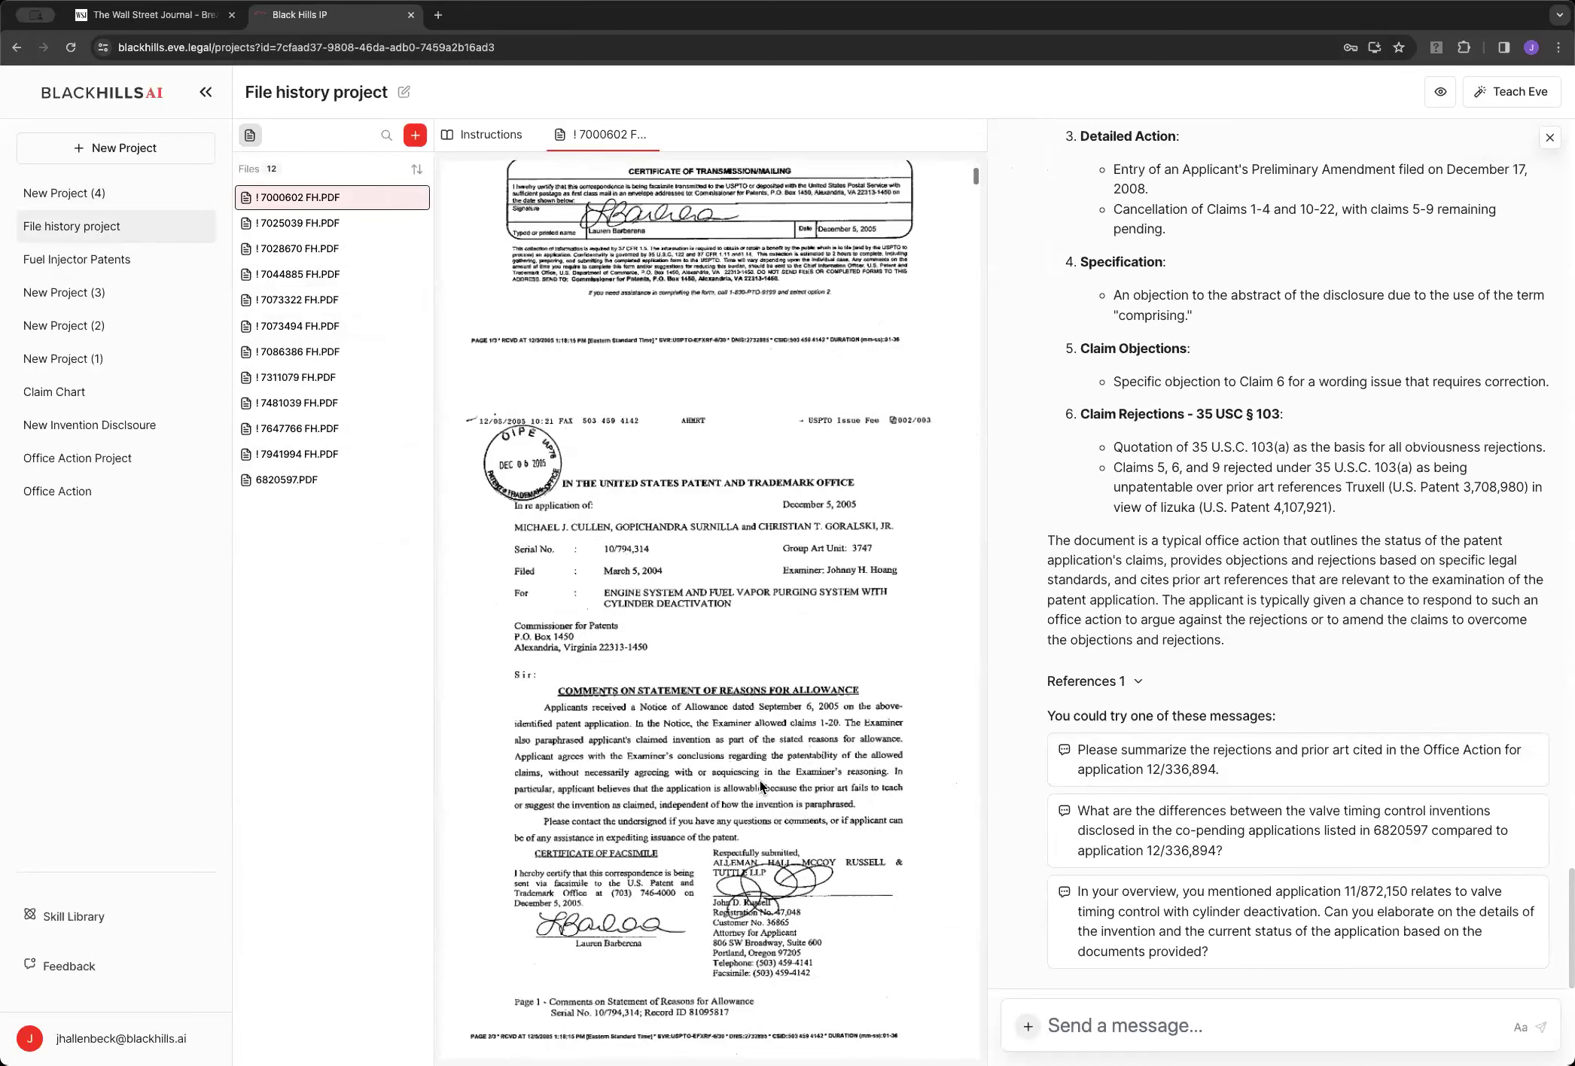
scroll(762, 780, "down", 15)
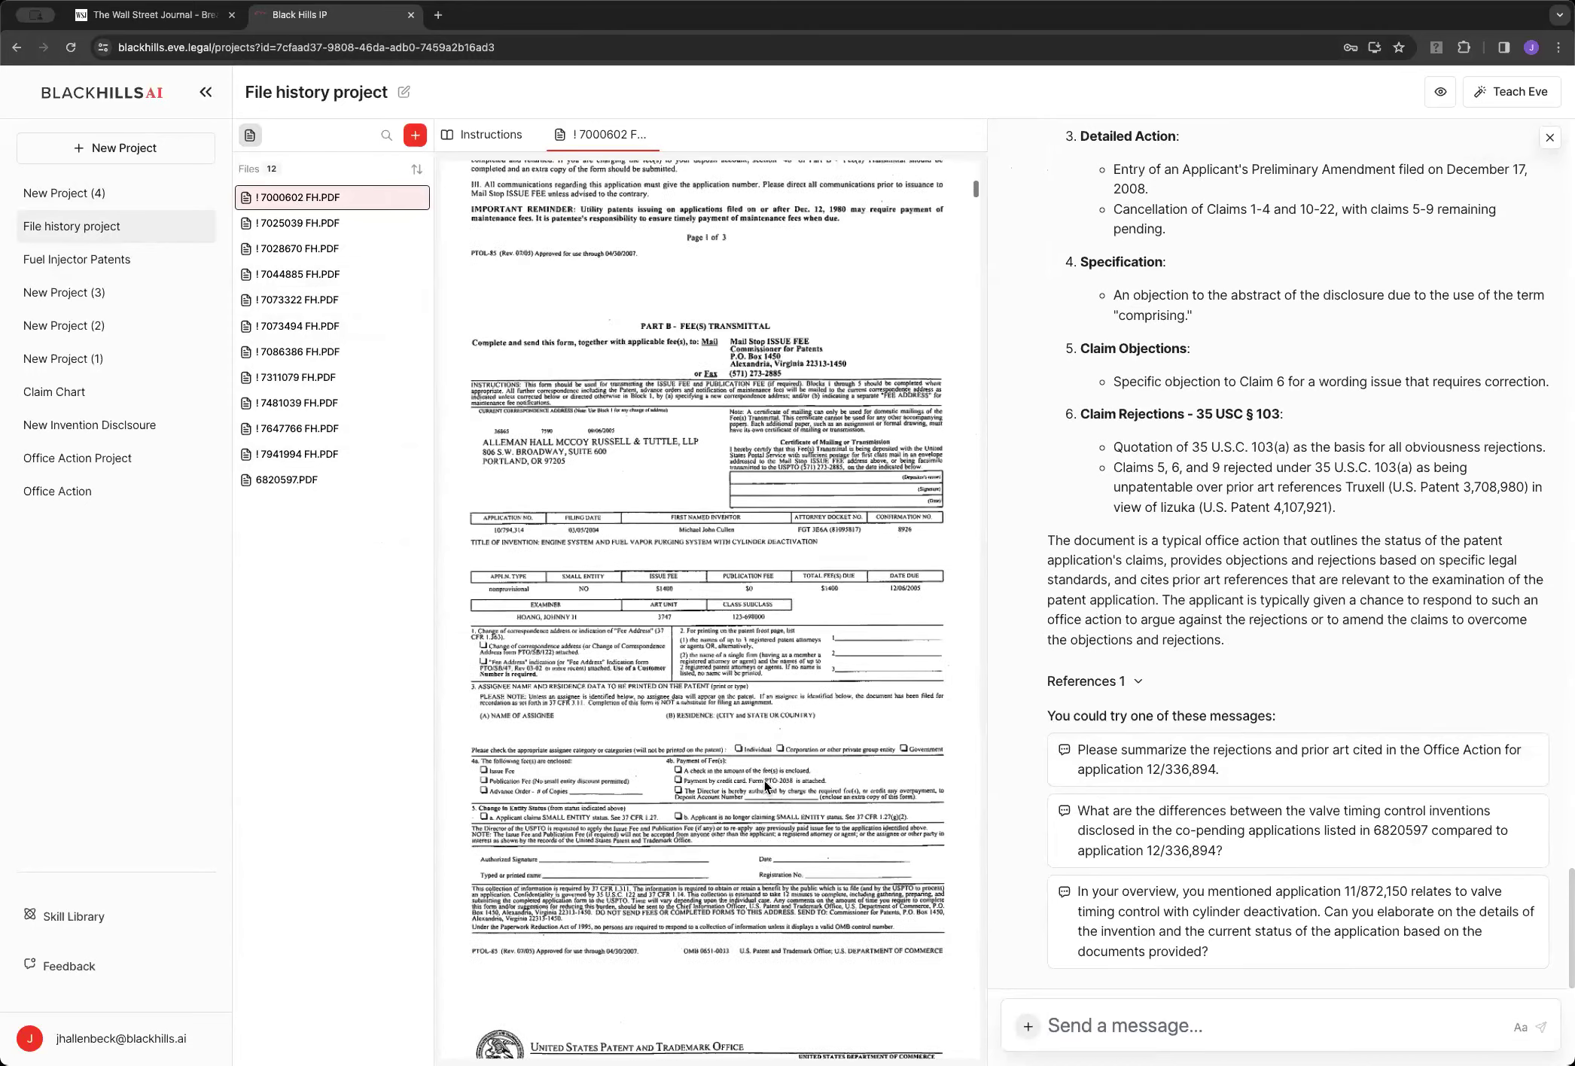
scroll(772, 724, "down", 20)
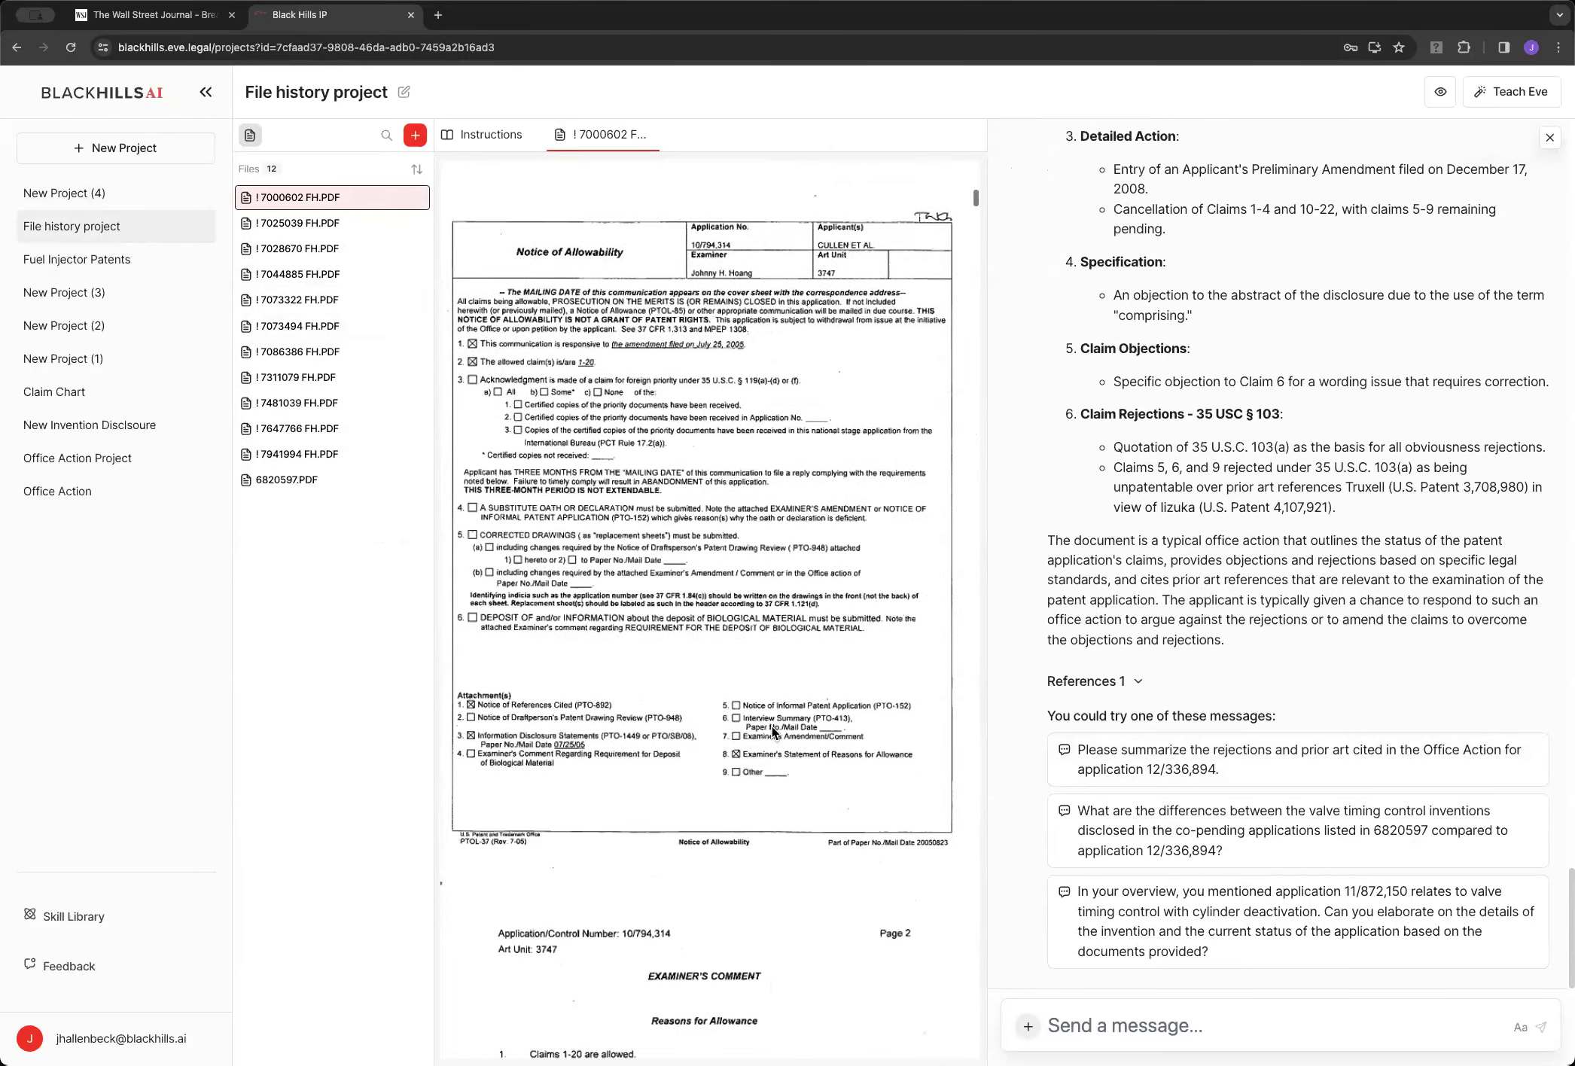
scroll(977, 202, "down", 3)
scroll(977, 202, "down", 10)
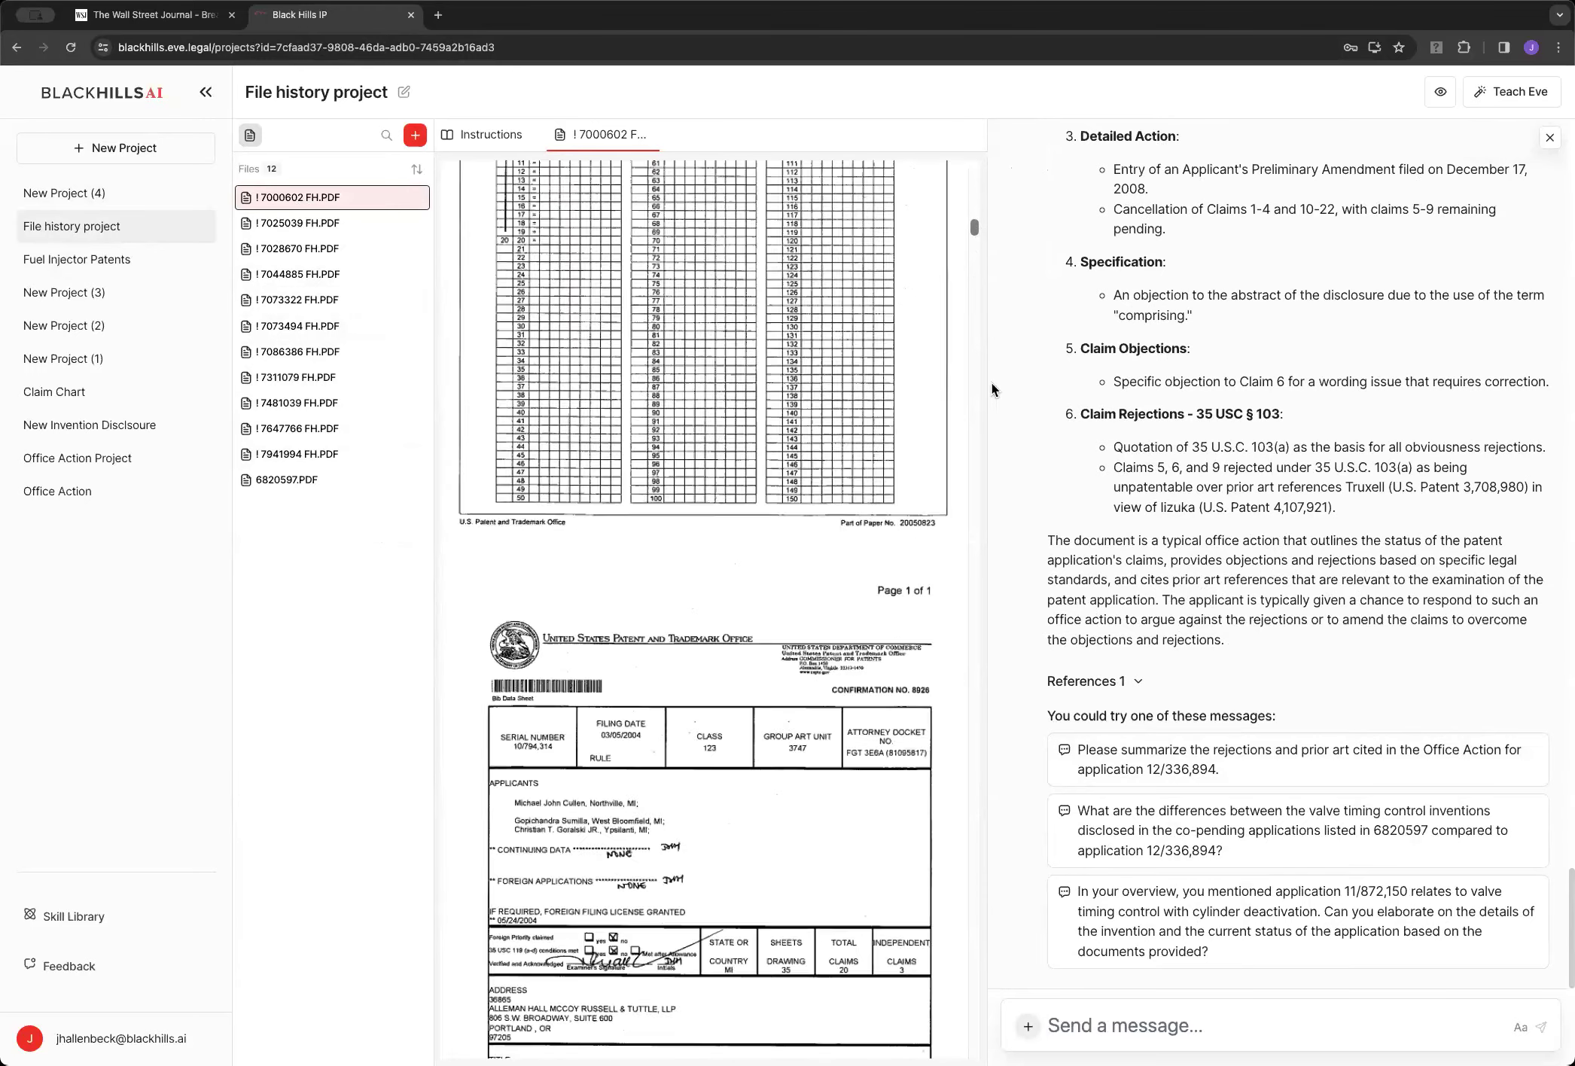
scroll(722, 643, "down", 10)
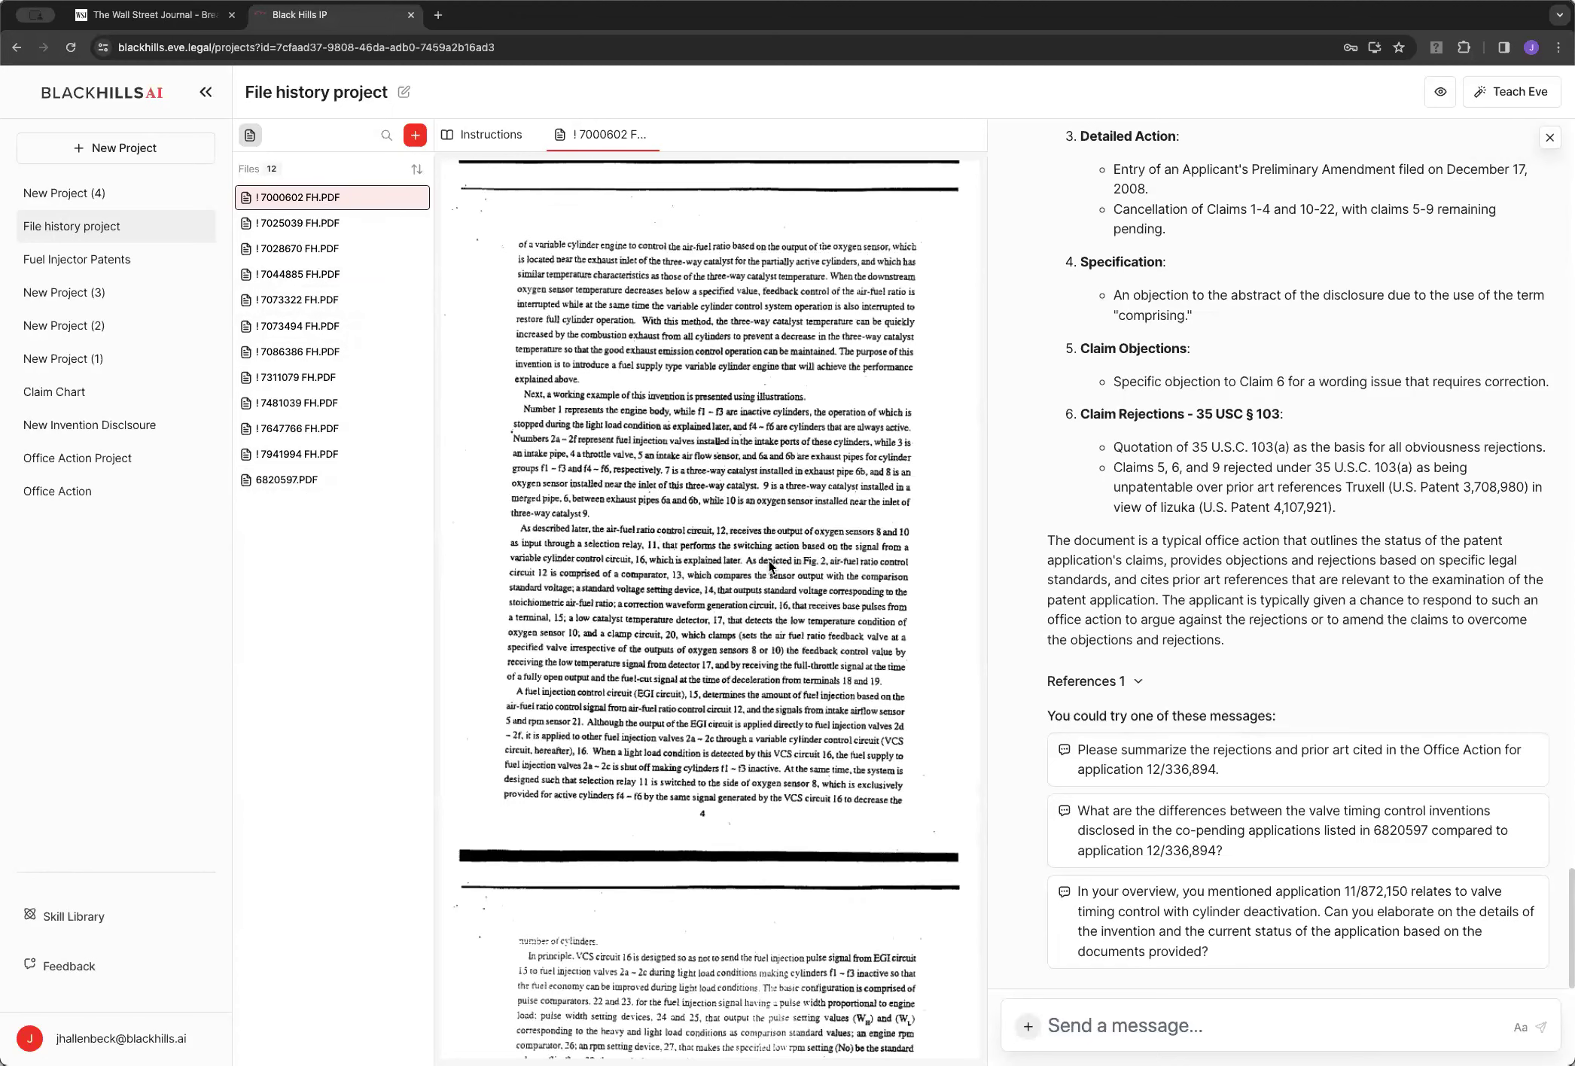
scroll(809, 564, "down", 6)
scroll(944, 617, "down", 1)
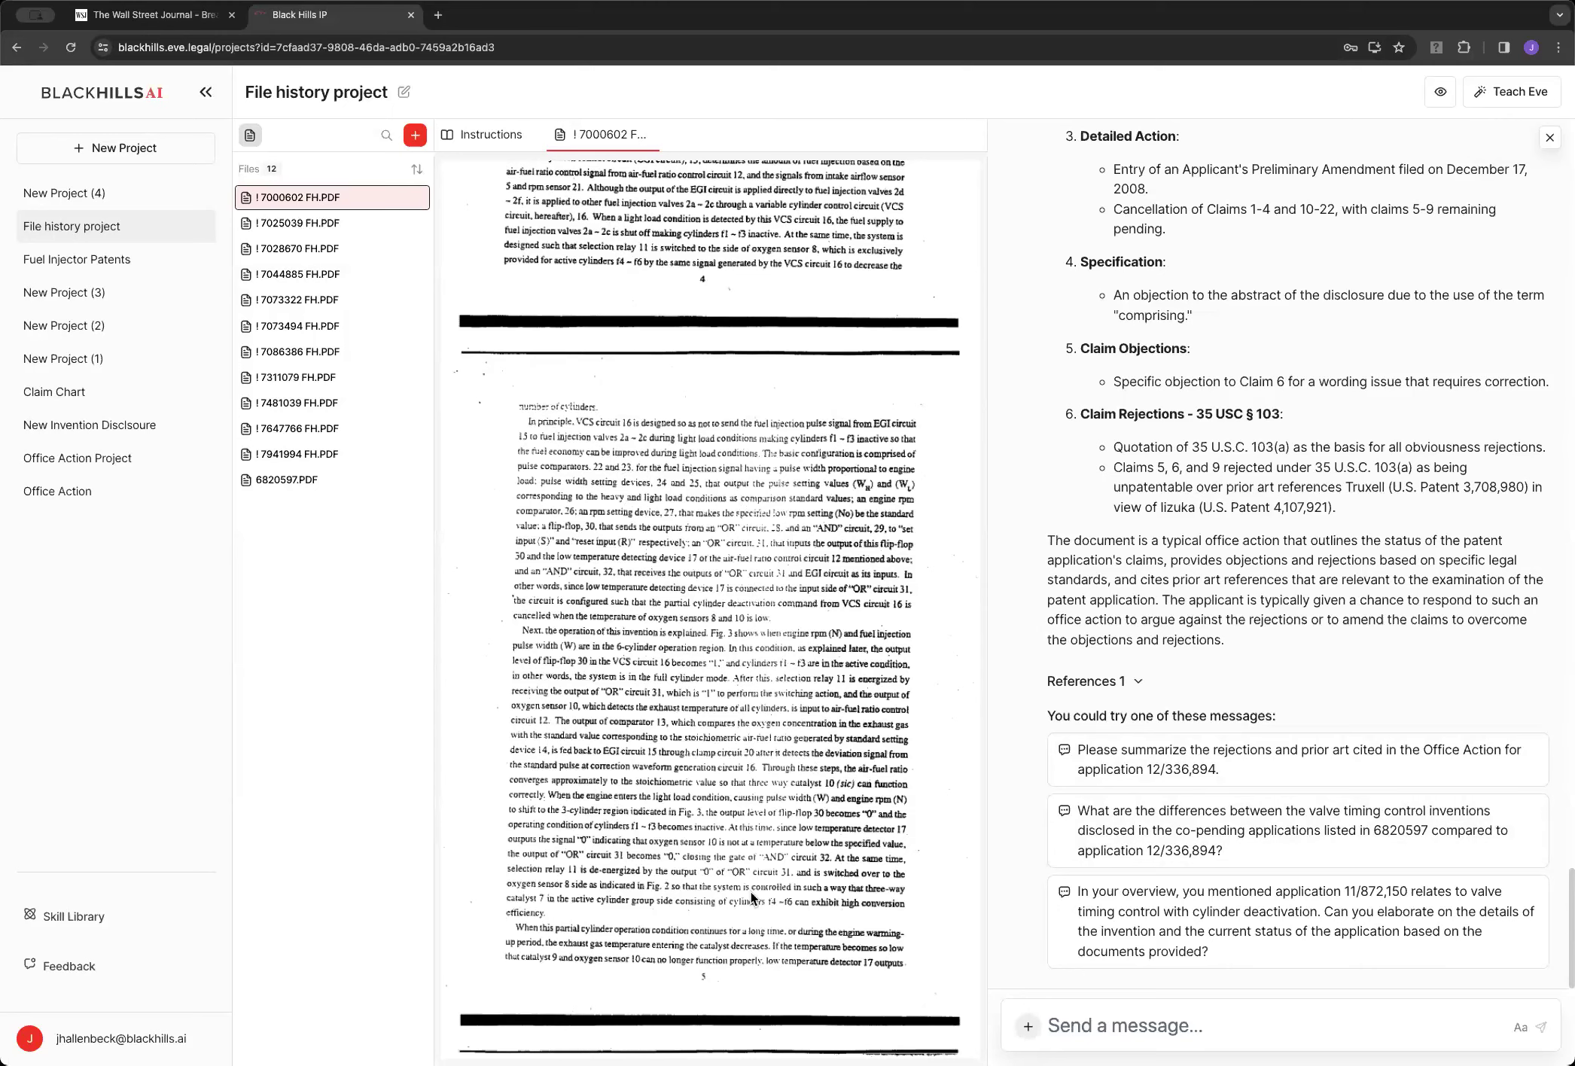
Highlight the document types in Eve's 7311079 and 7028670 IDS summaries, then return to New Project (4)
scroll(1207, 620, "up", 15)
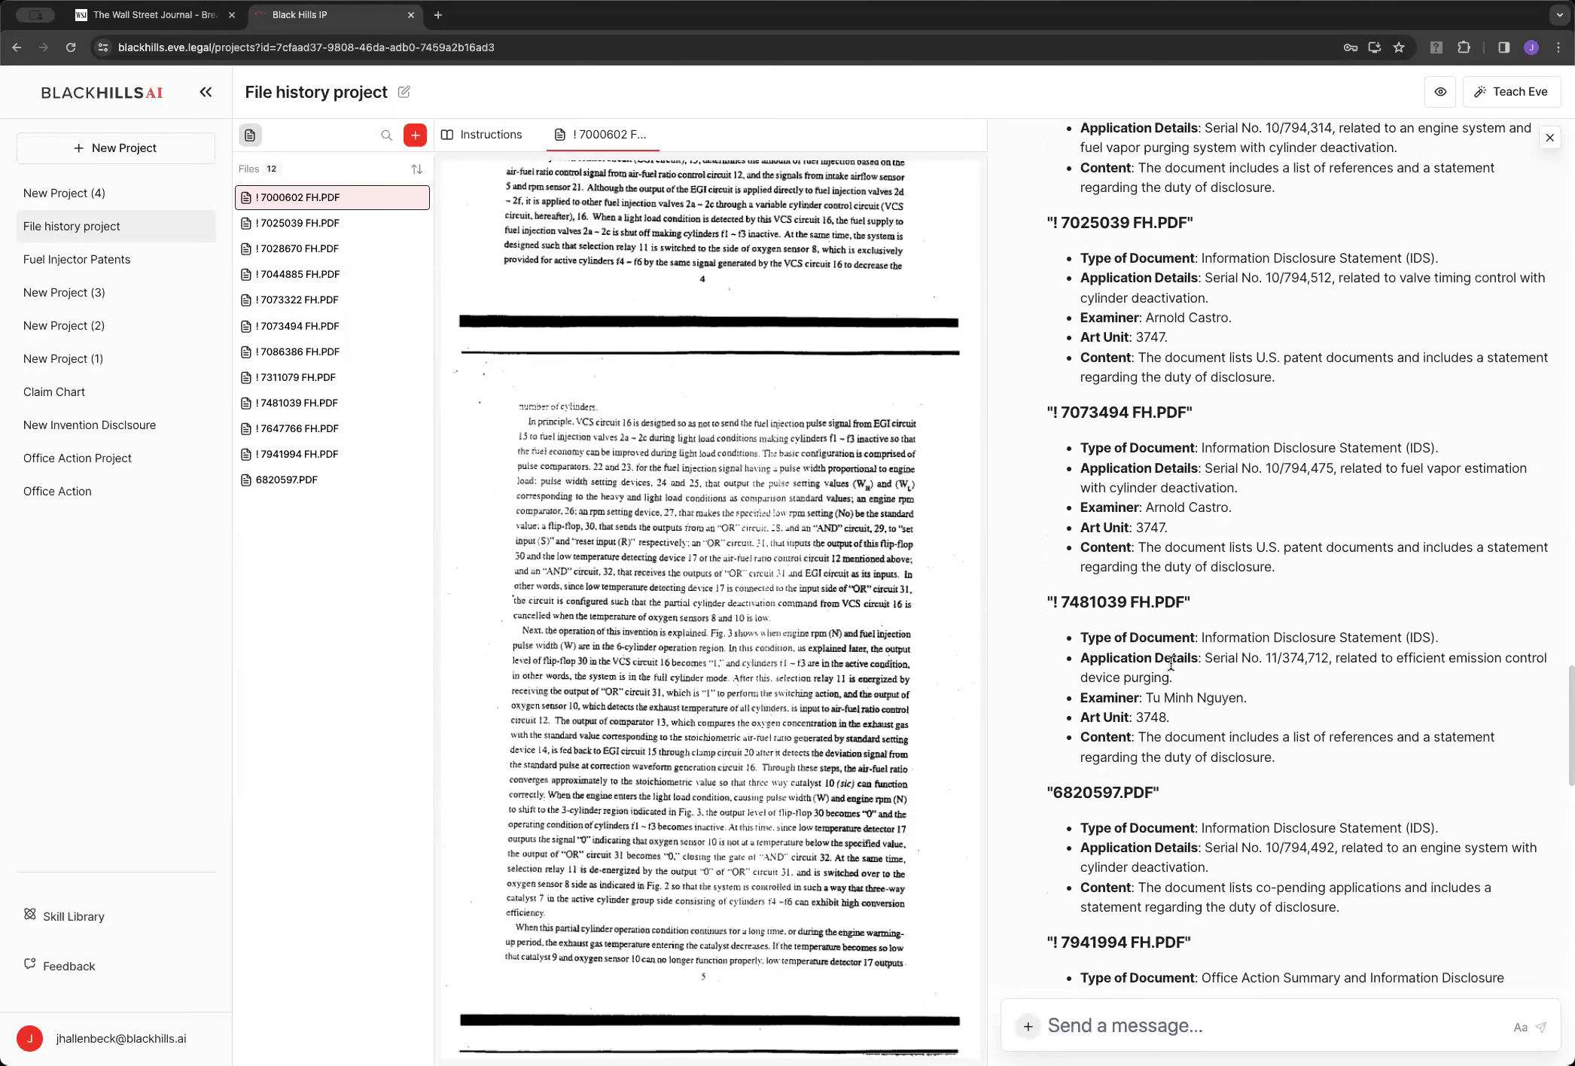
scroll(1207, 620, "up", 10)
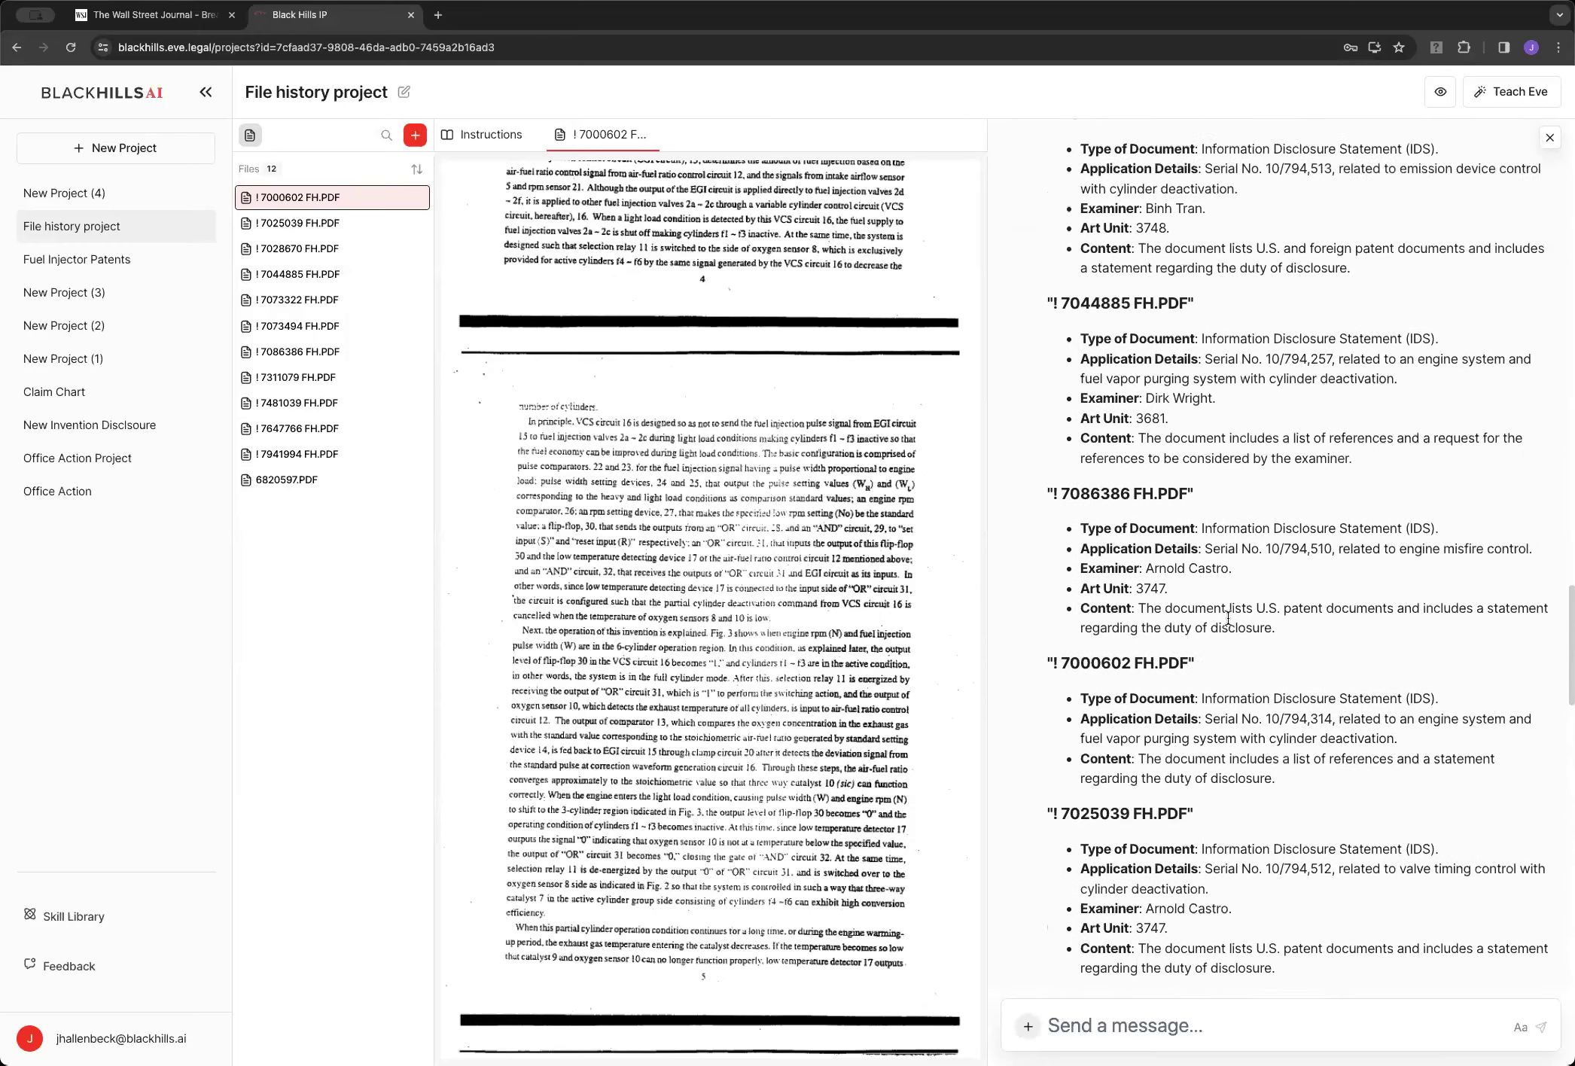
scroll(1229, 623, "up", 5)
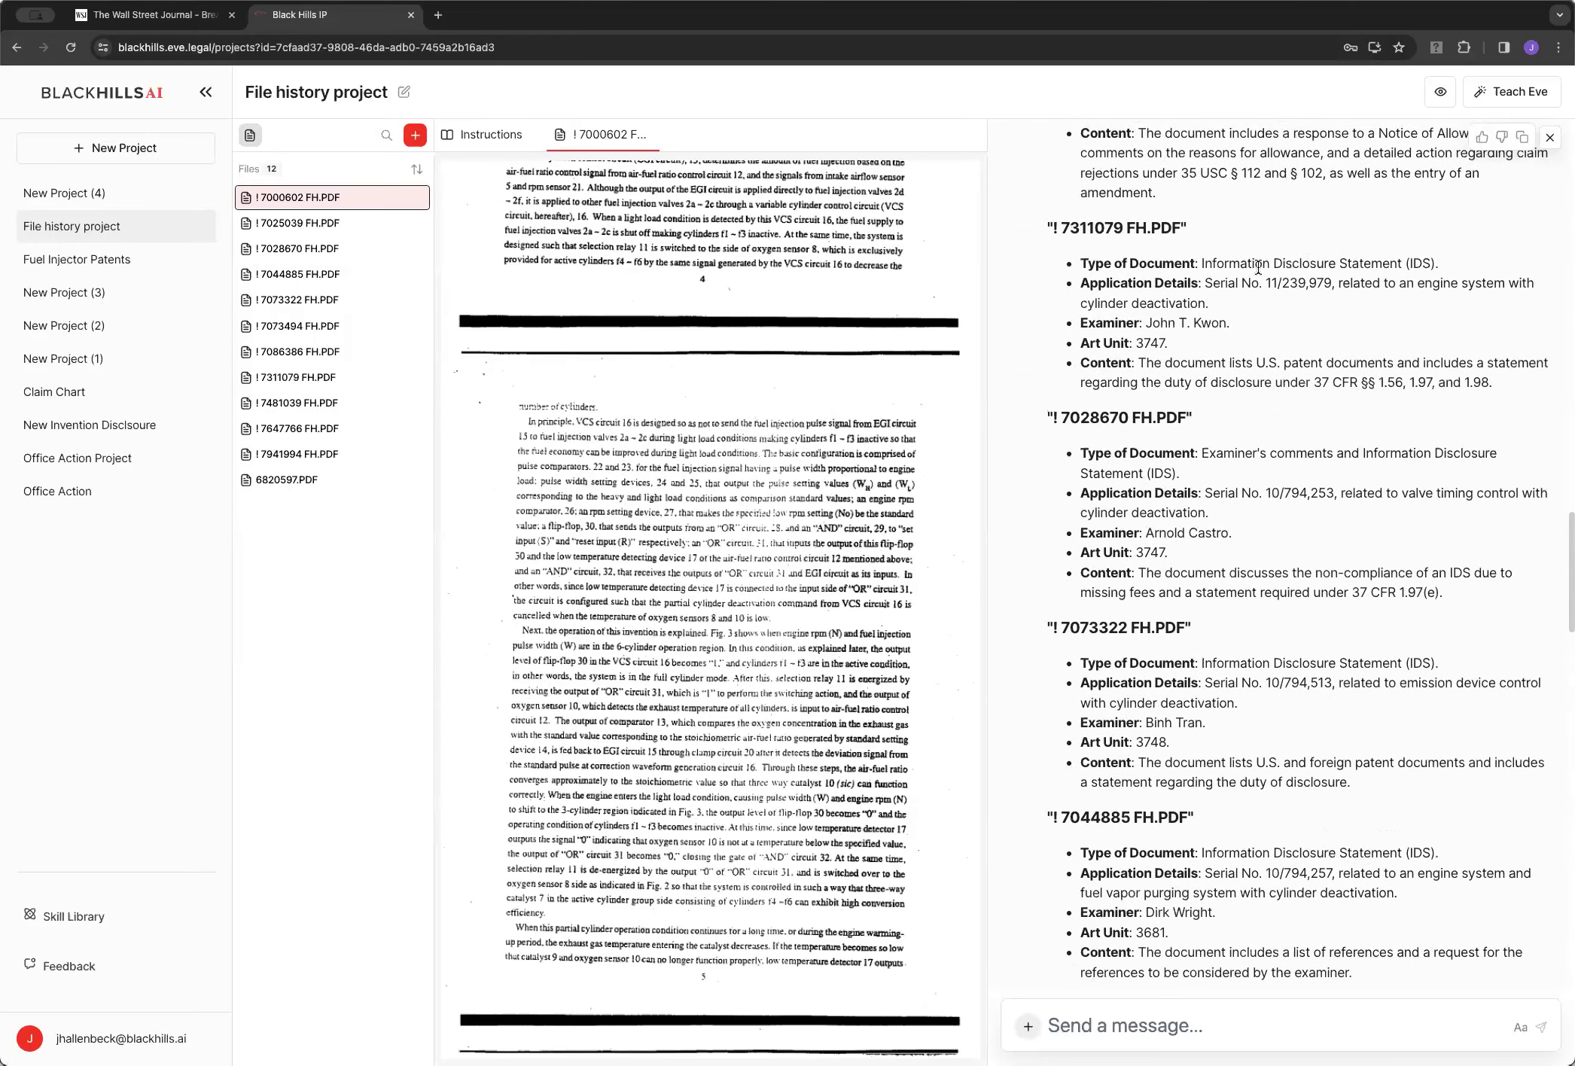
left_click_drag(1202, 263, 1439, 263)
left_click_drag(1517, 467, 1143, 435)
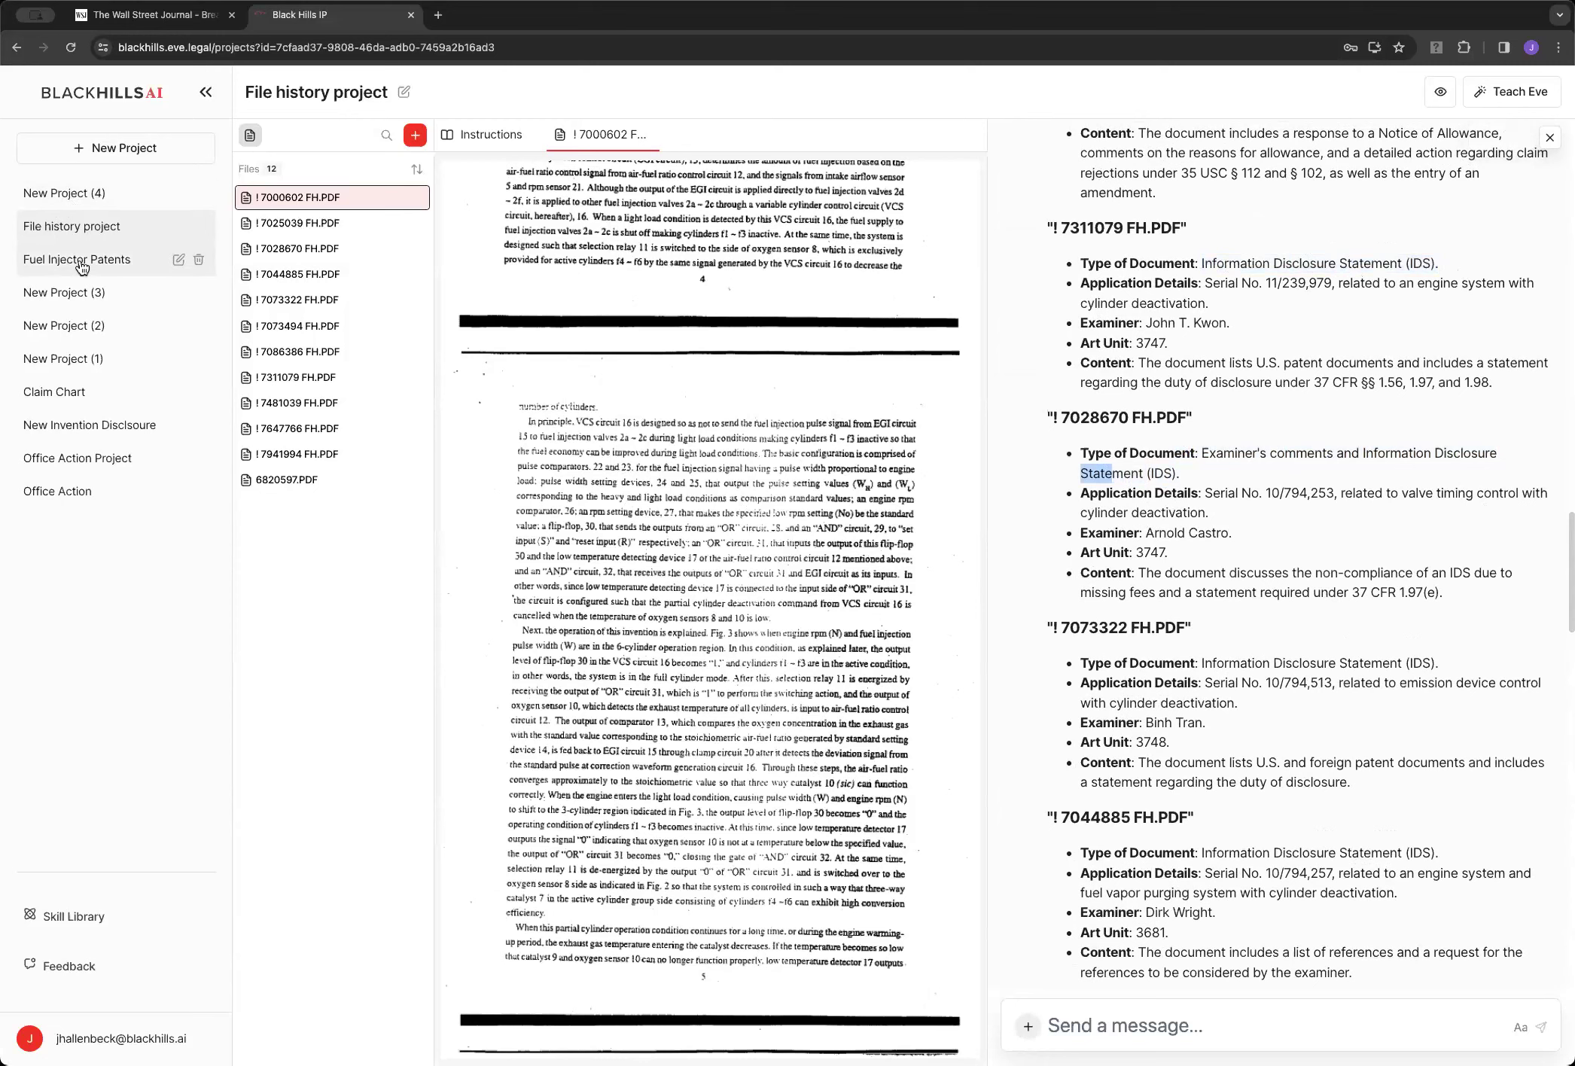
left_click(69, 196)
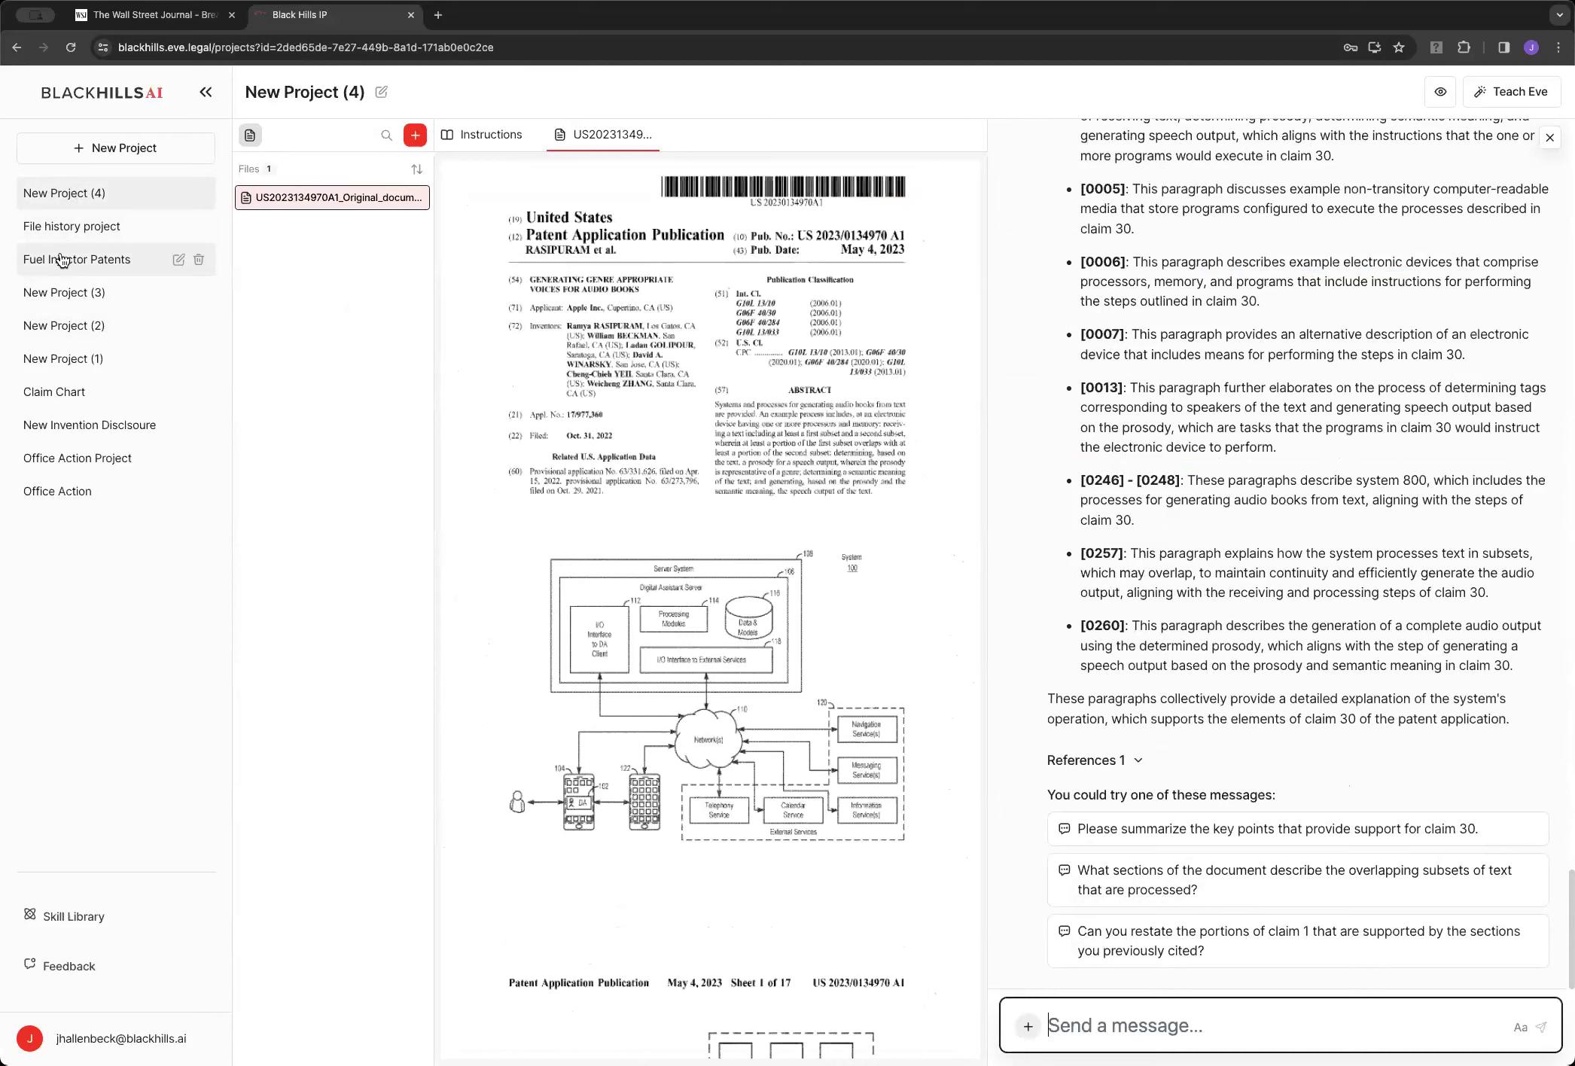
Back in Fuel Injector Patents, ask Eve to redo the claim chart with relevant claim language instead of X's
left_click(62, 260)
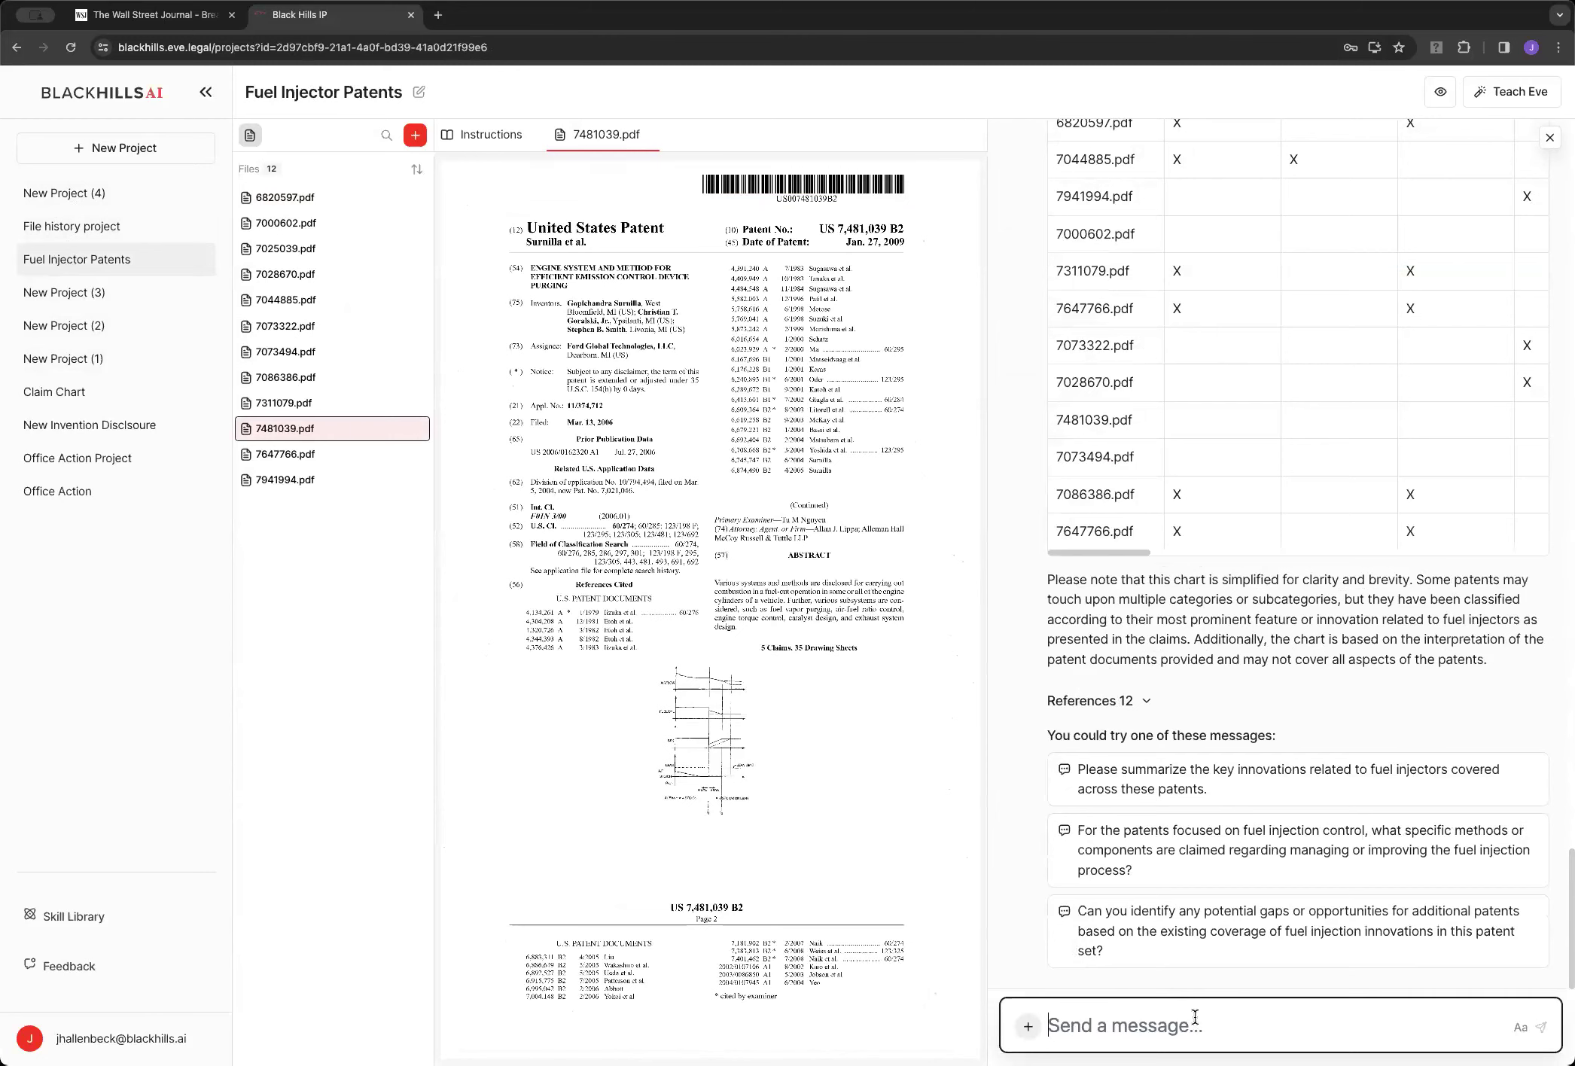
type("Please")
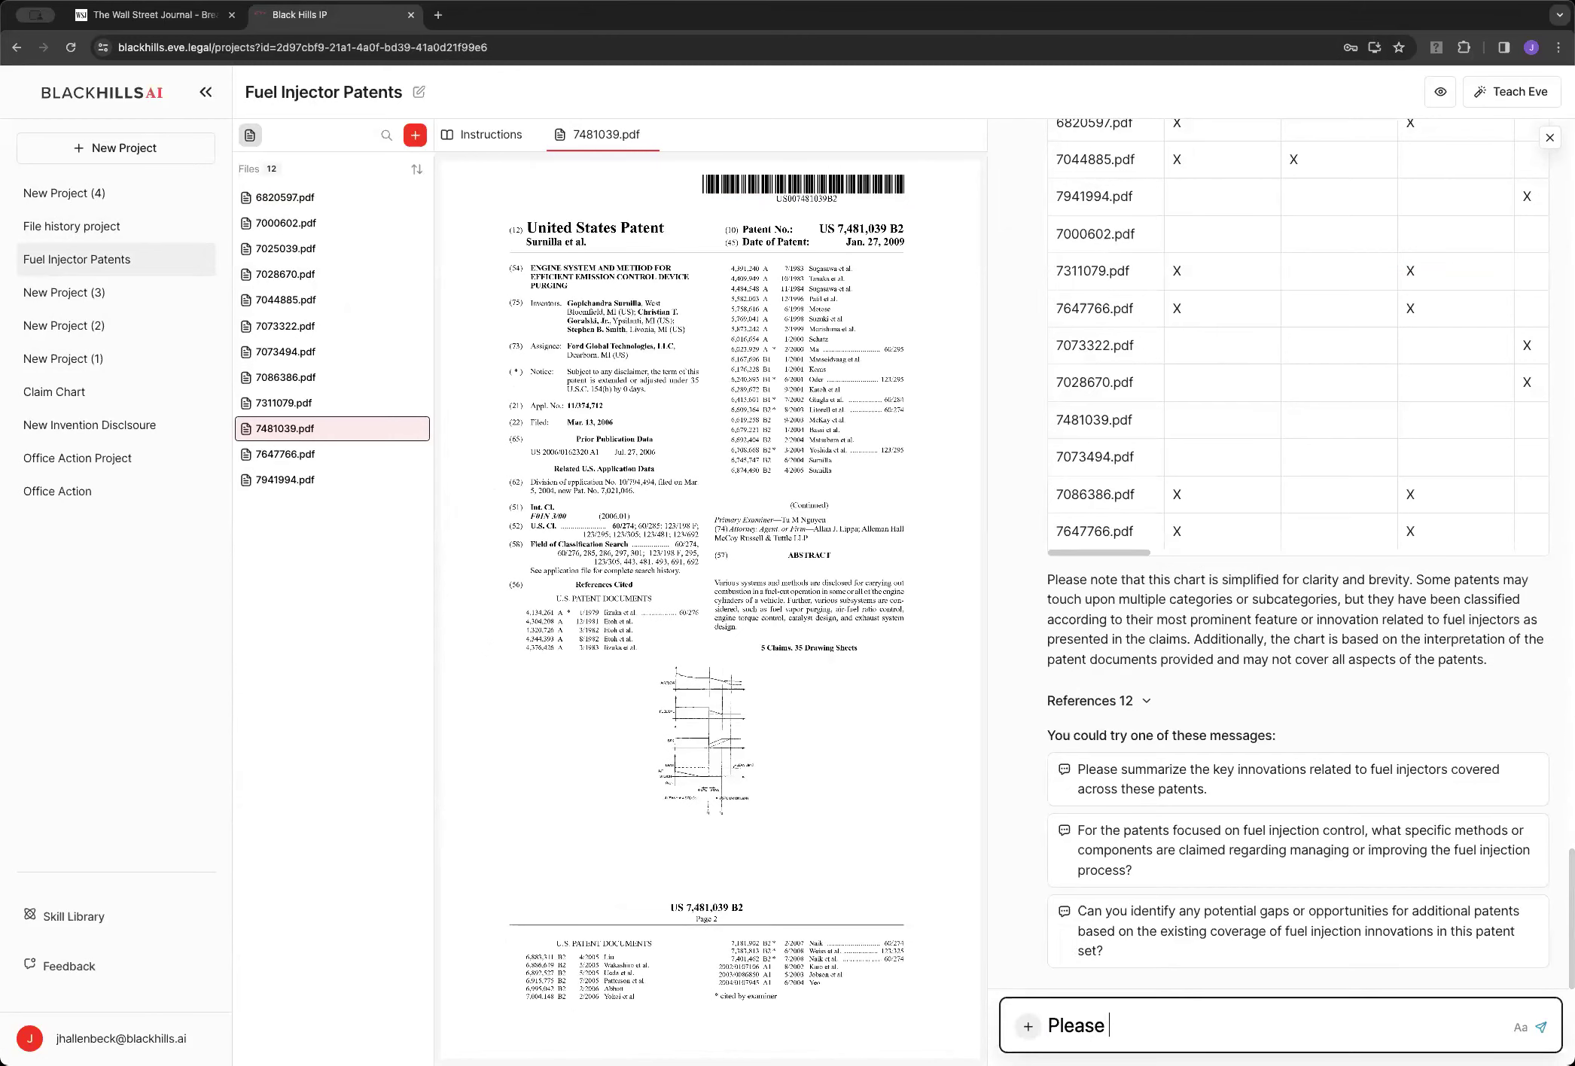
type(" reje")
key("BackSpace")
key("BackSpace")
key("BackSpace")
type("egenerate the claim chart")
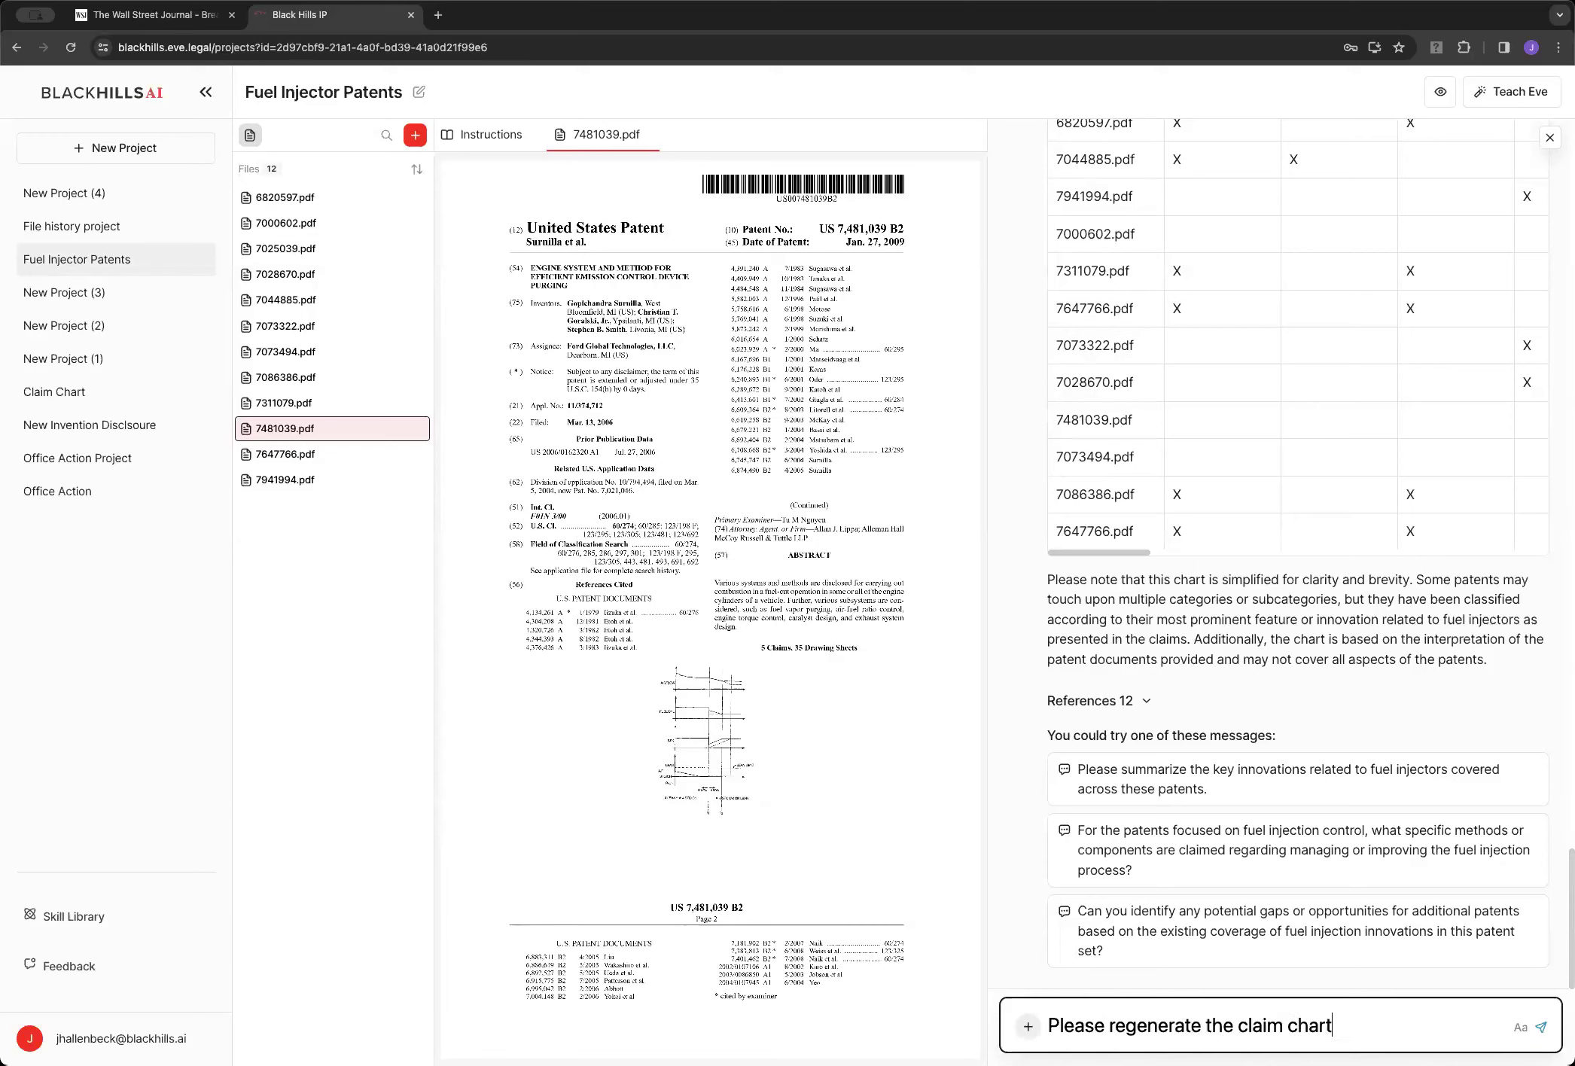
type(" but rather than using X")
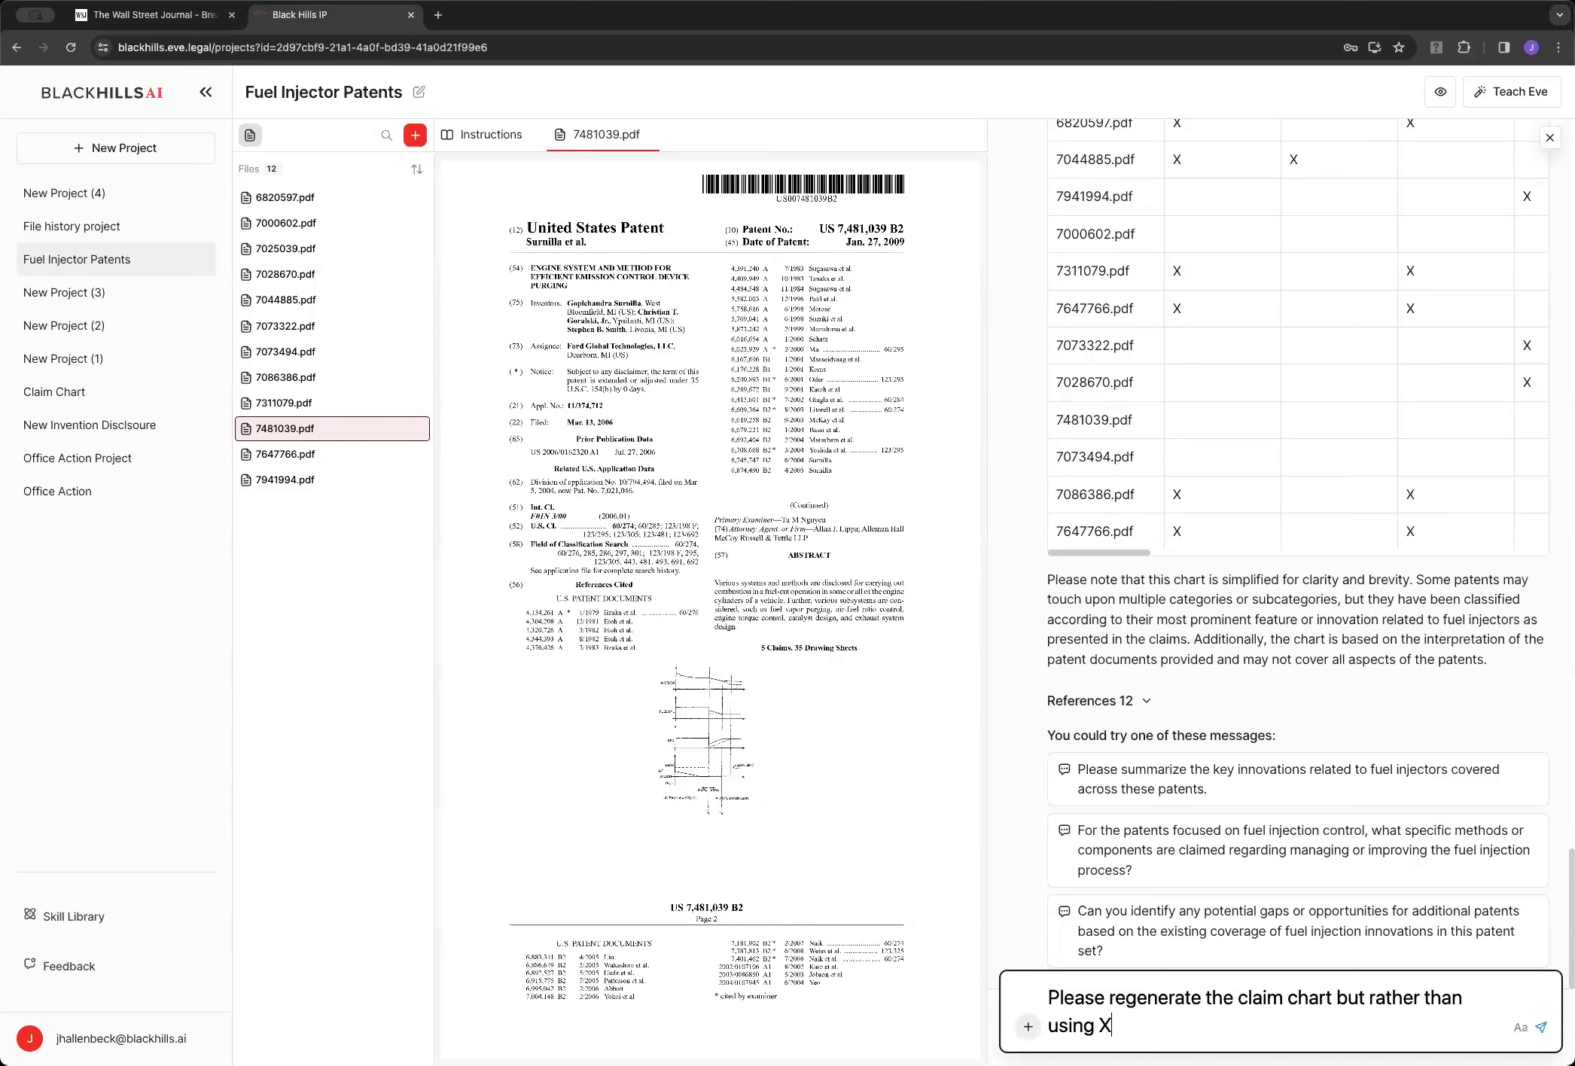
type("'s to indicate rele")
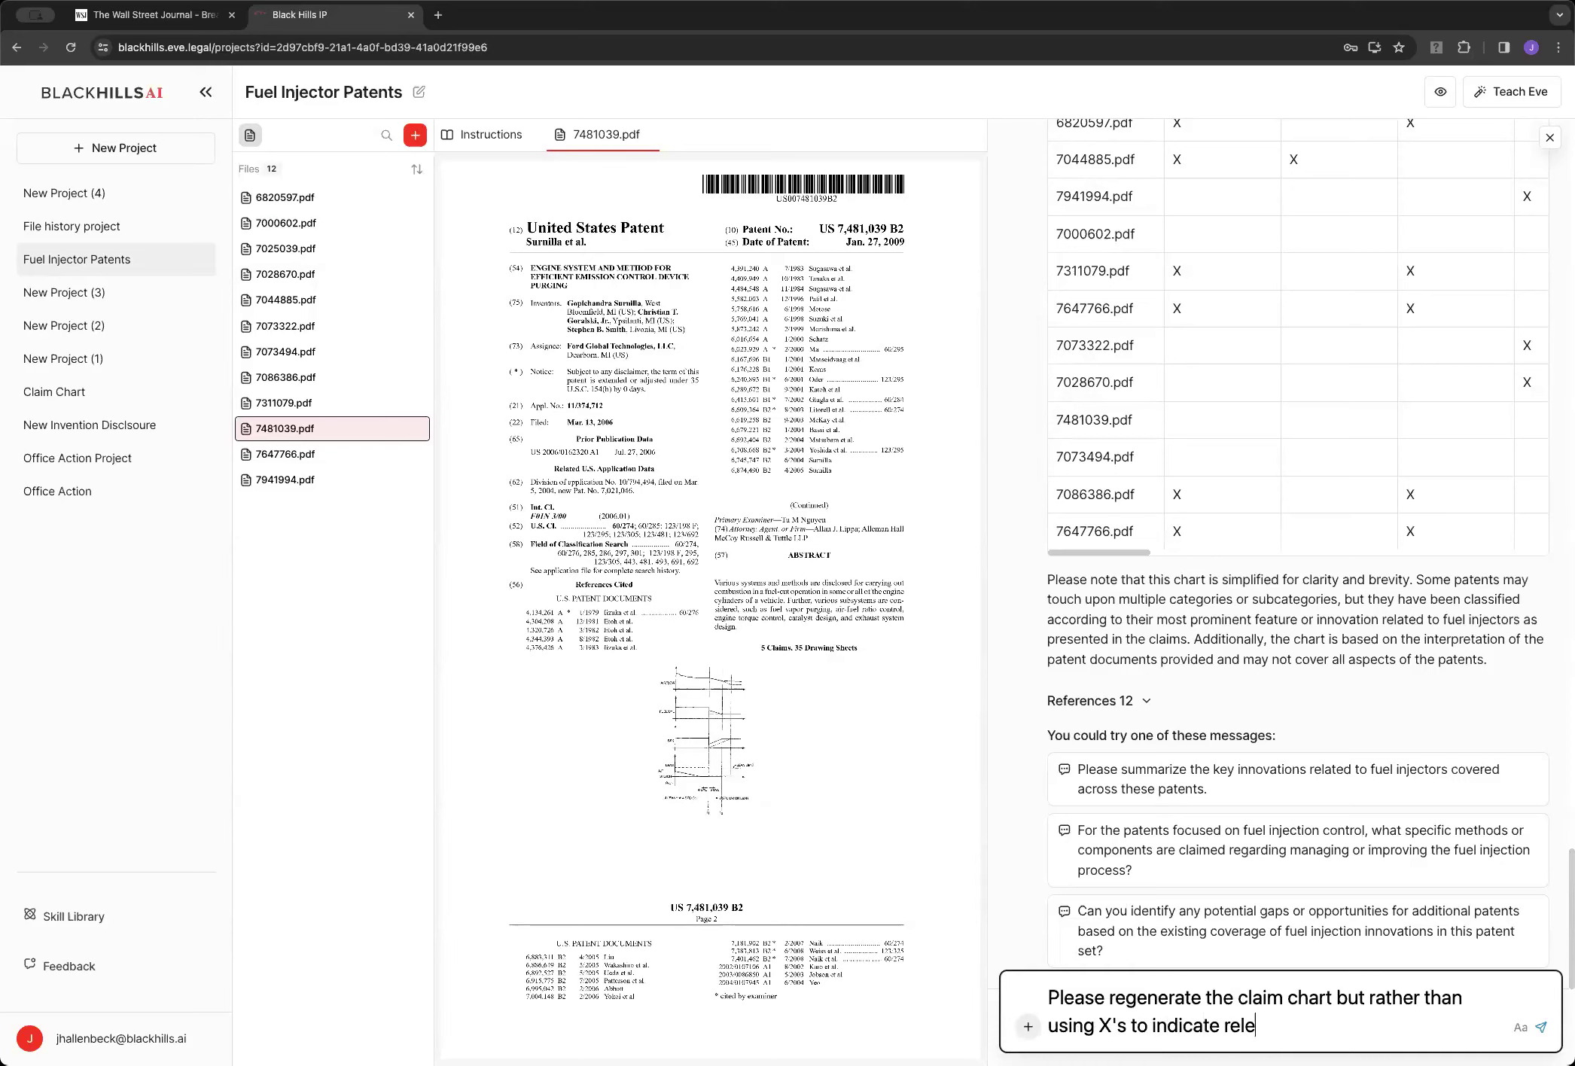
type("ven")
key("BackSpace")
key("BackSpace")
type("ance, please incluee")
key("BackSpace")
key("BackSpace")
key("BackSpace")
type("de the reler")
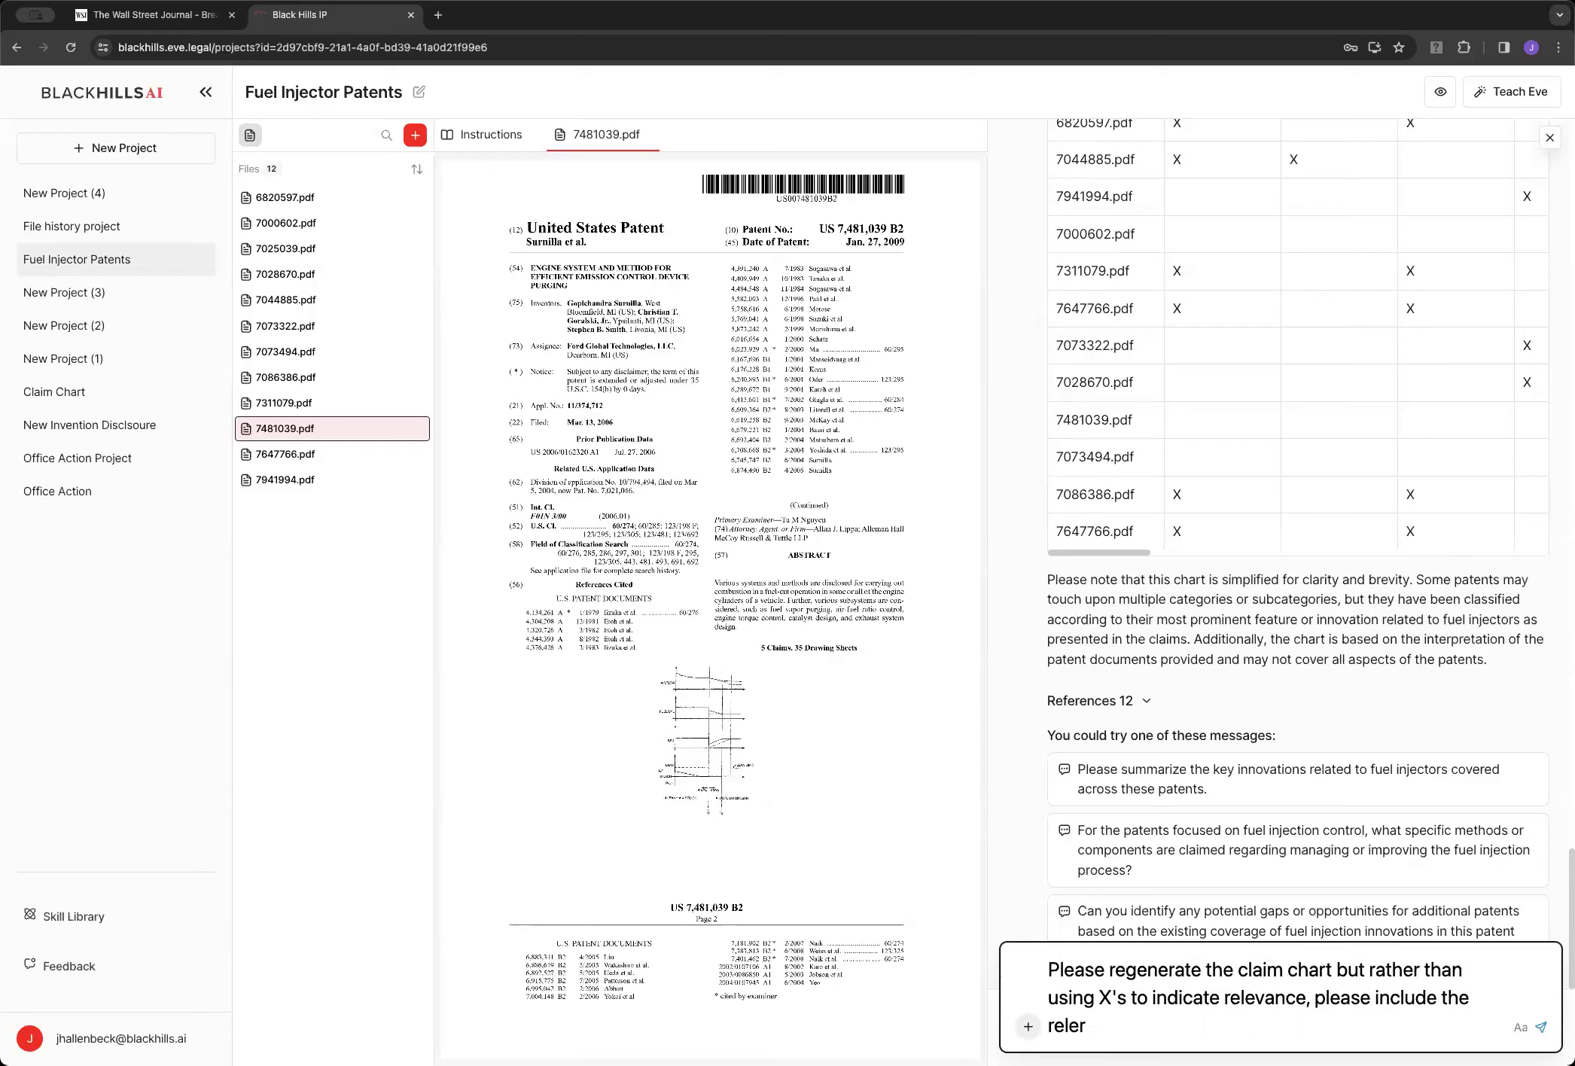
key("BackSpace")
key("BackSpace")
type("avent claim language.")
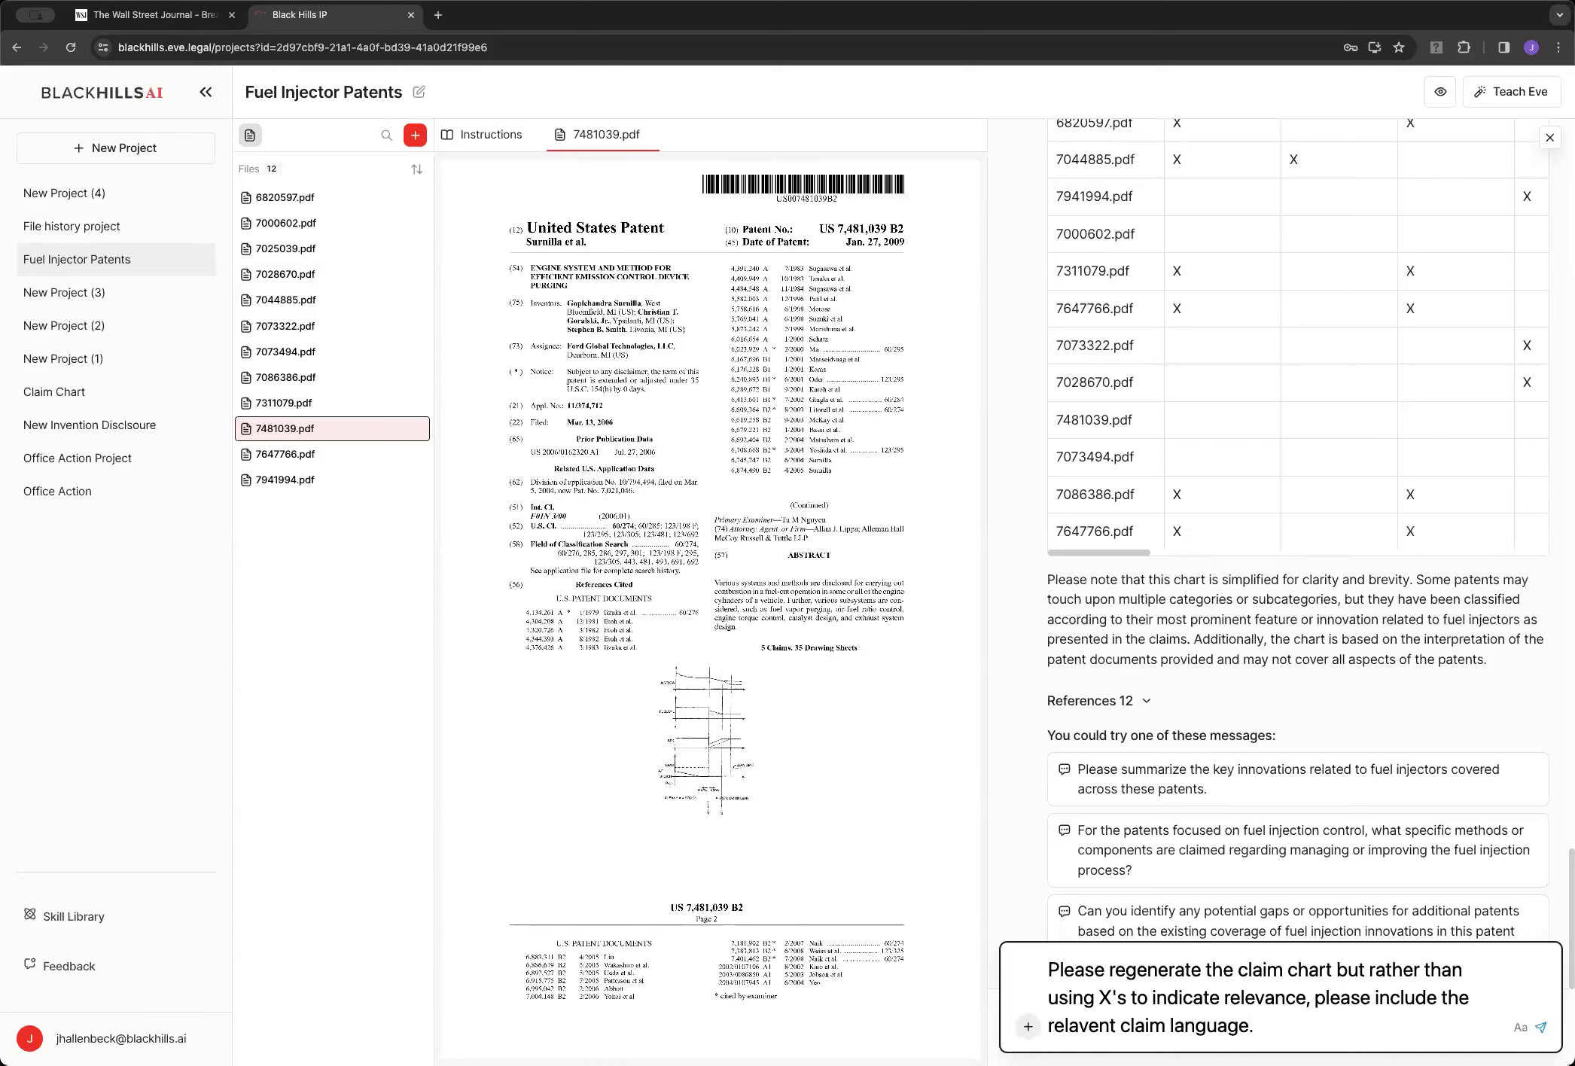
key("Return")
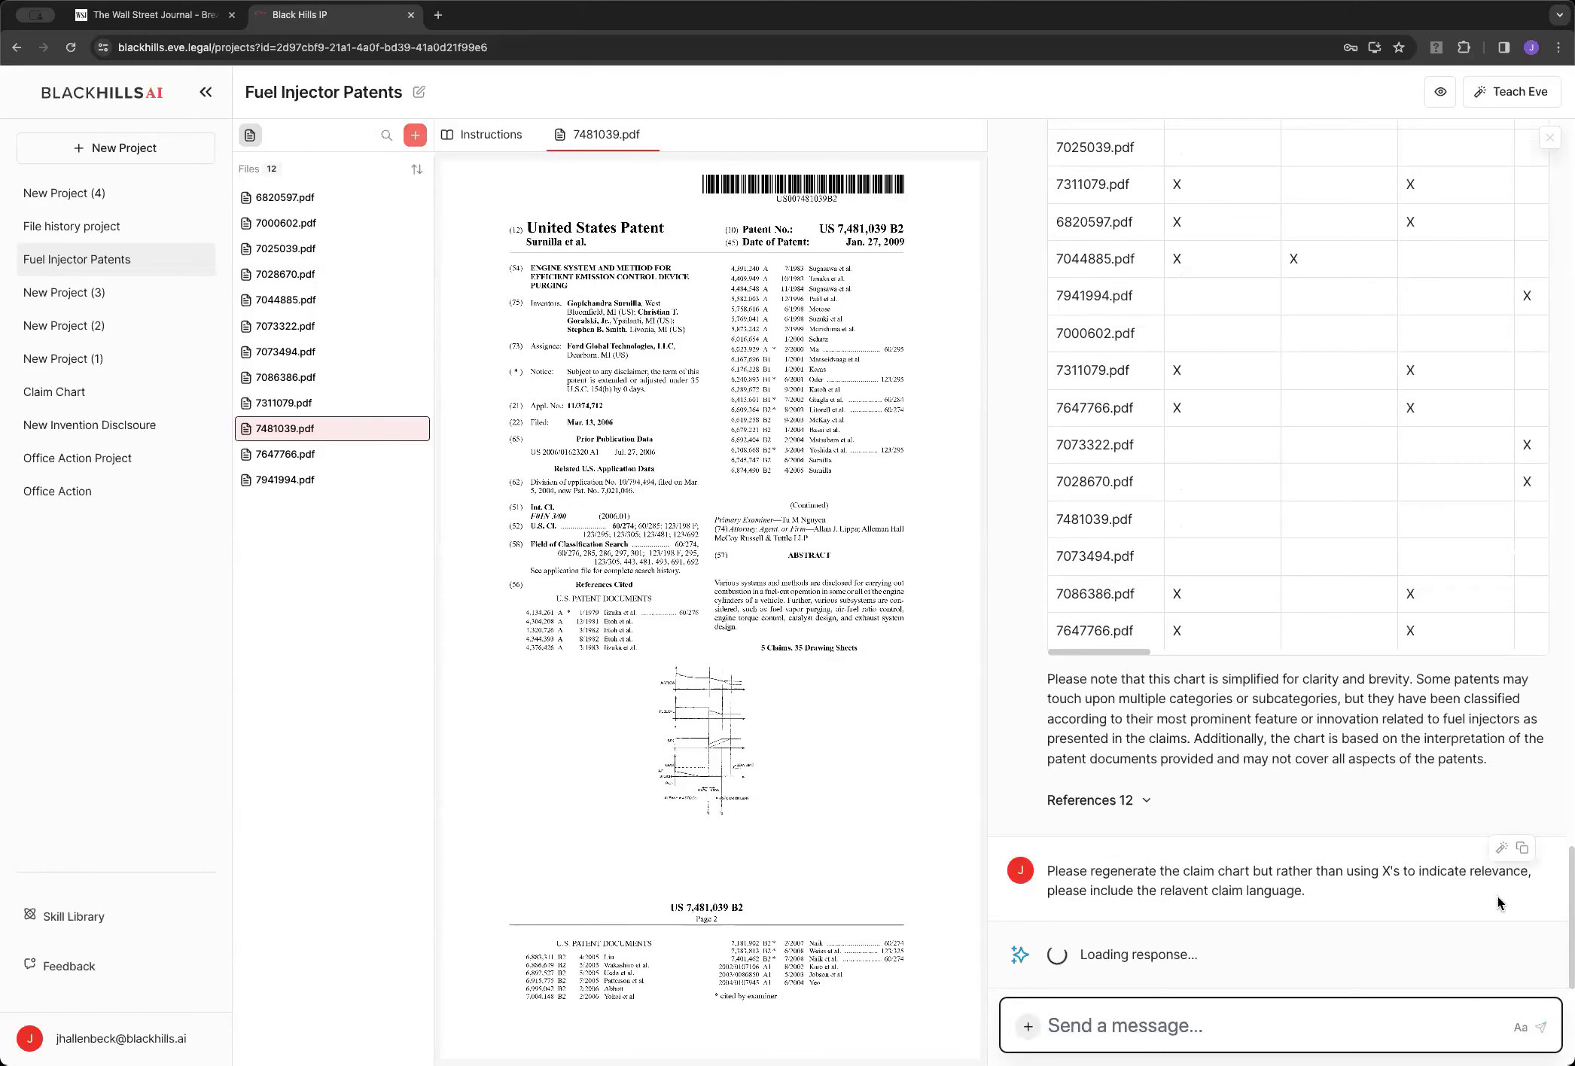
Drag the divider left to widen the chat panel and shrink the PDF view
left_click_drag(988, 637, 836, 637)
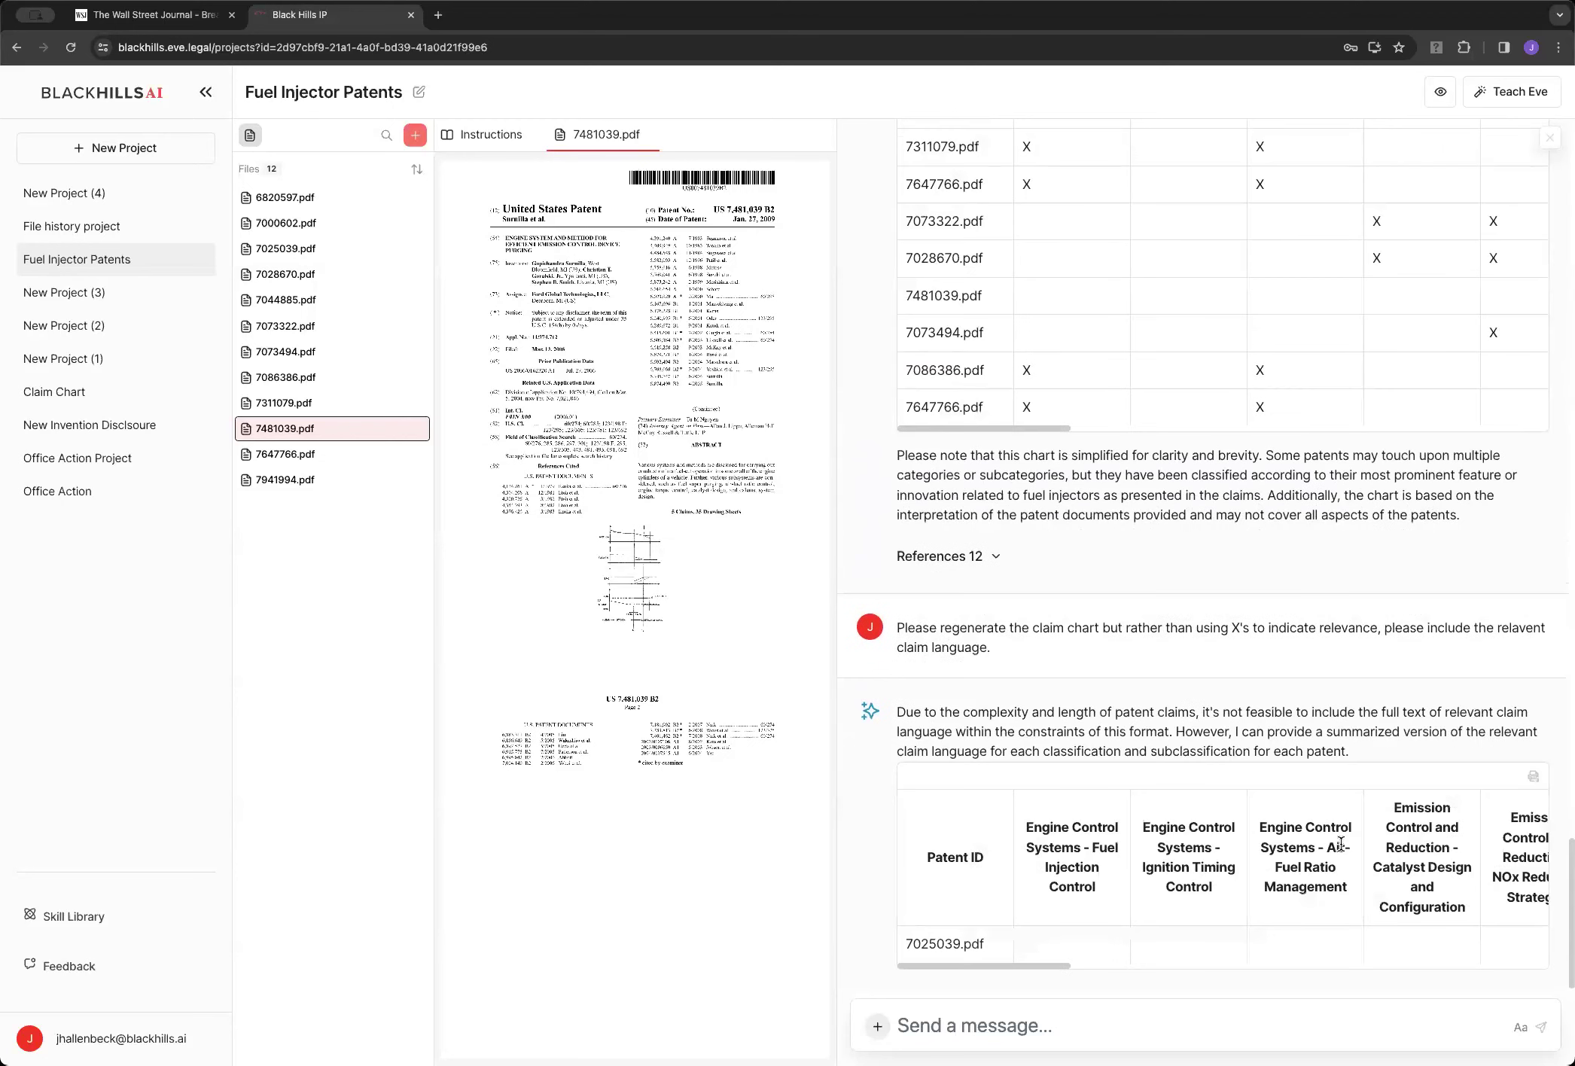
Scroll across the claim chart, then hide the file list and patent PDF viewer
scroll(1340, 843, "right", 10)
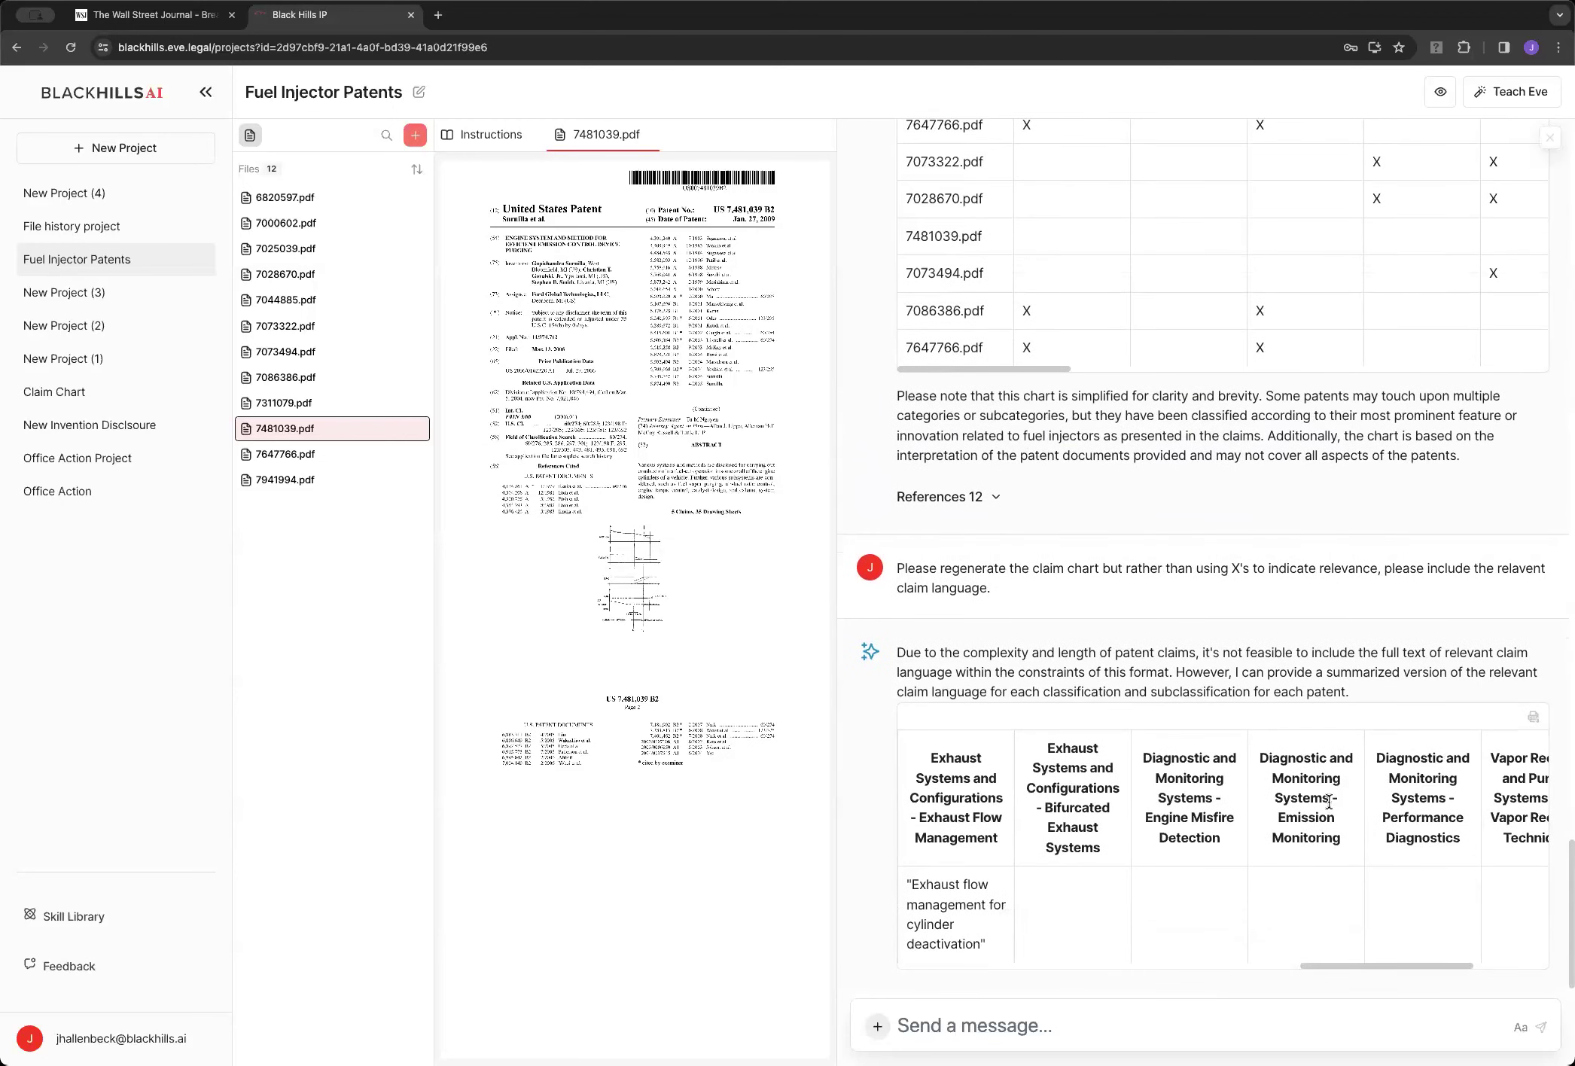
scroll(1274, 859, "right", 3)
scroll(1274, 859, "right", 5)
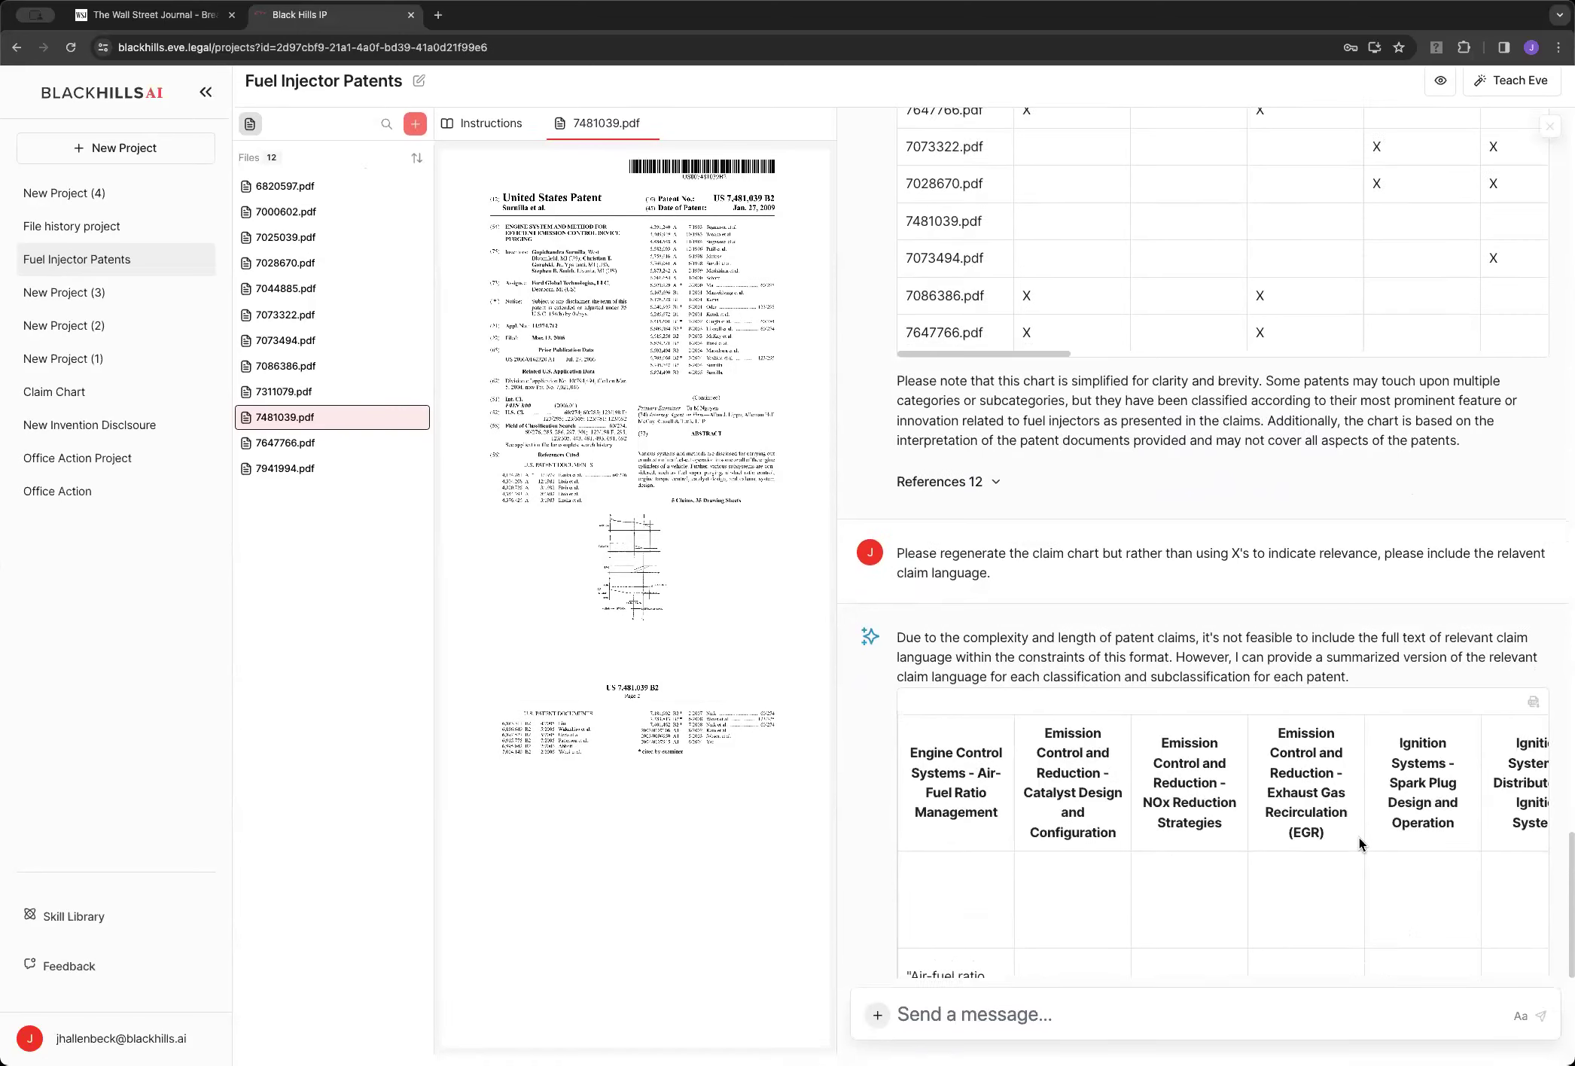
scroll(1358, 838, "right", 10)
scroll(1394, 878, "right", 2)
scroll(1395, 878, "right", 2)
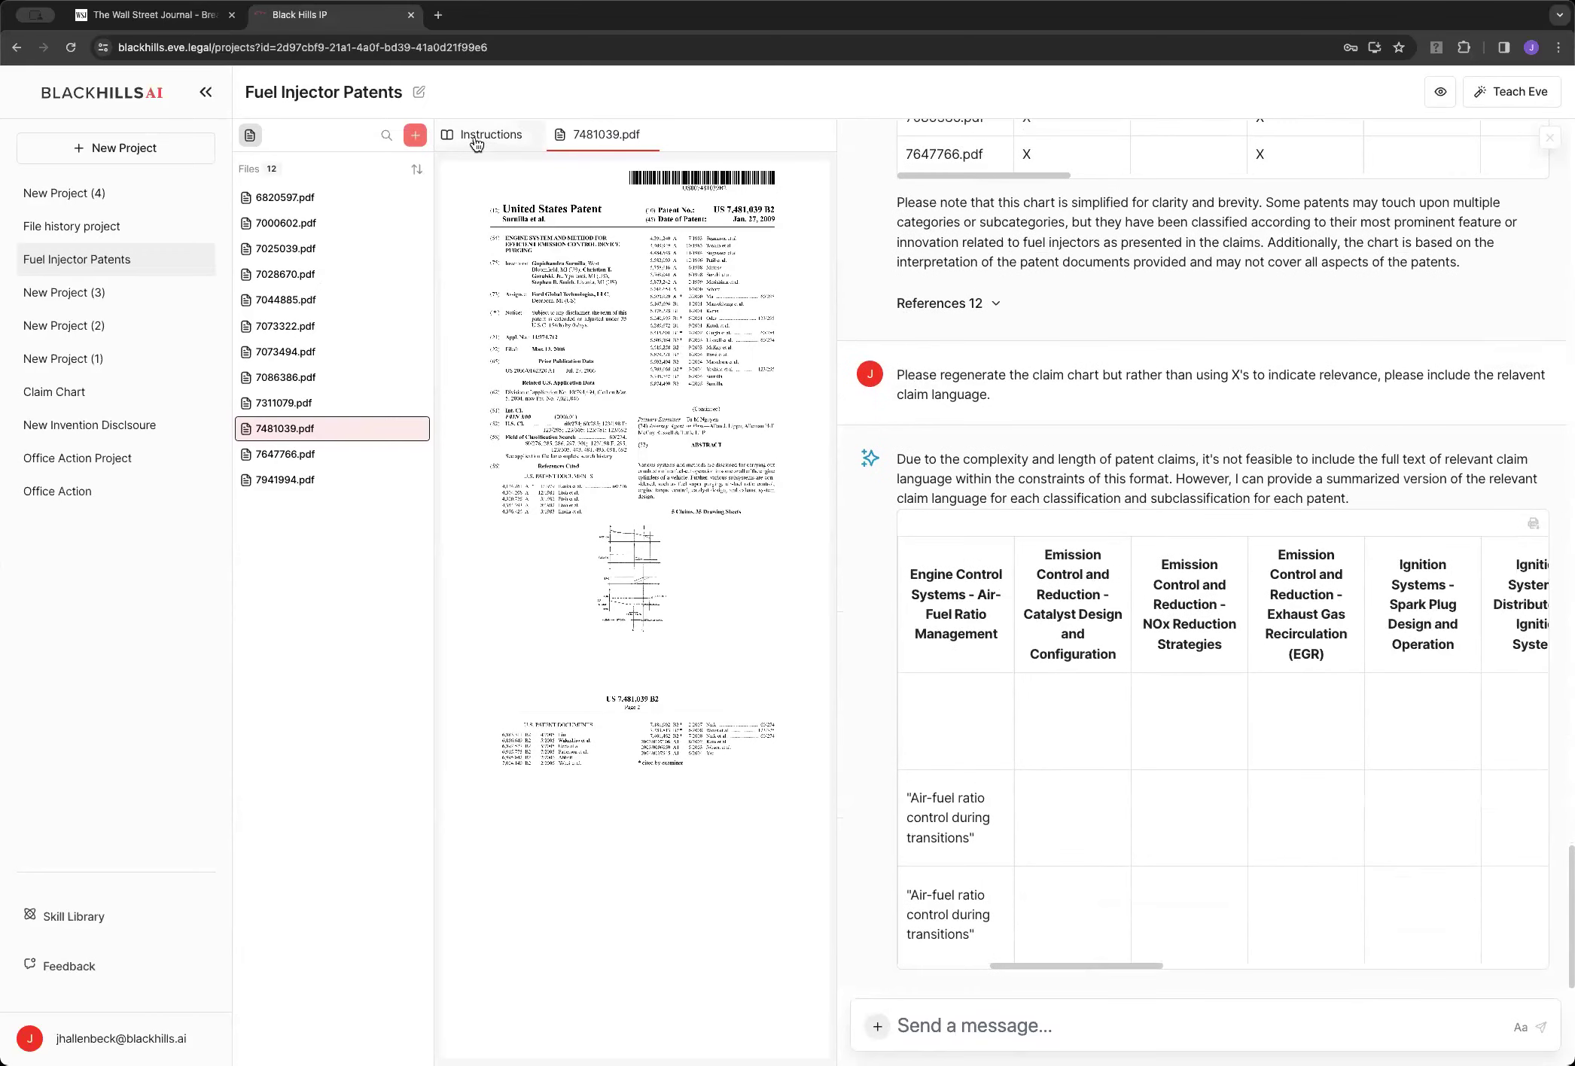
left_click(249, 134)
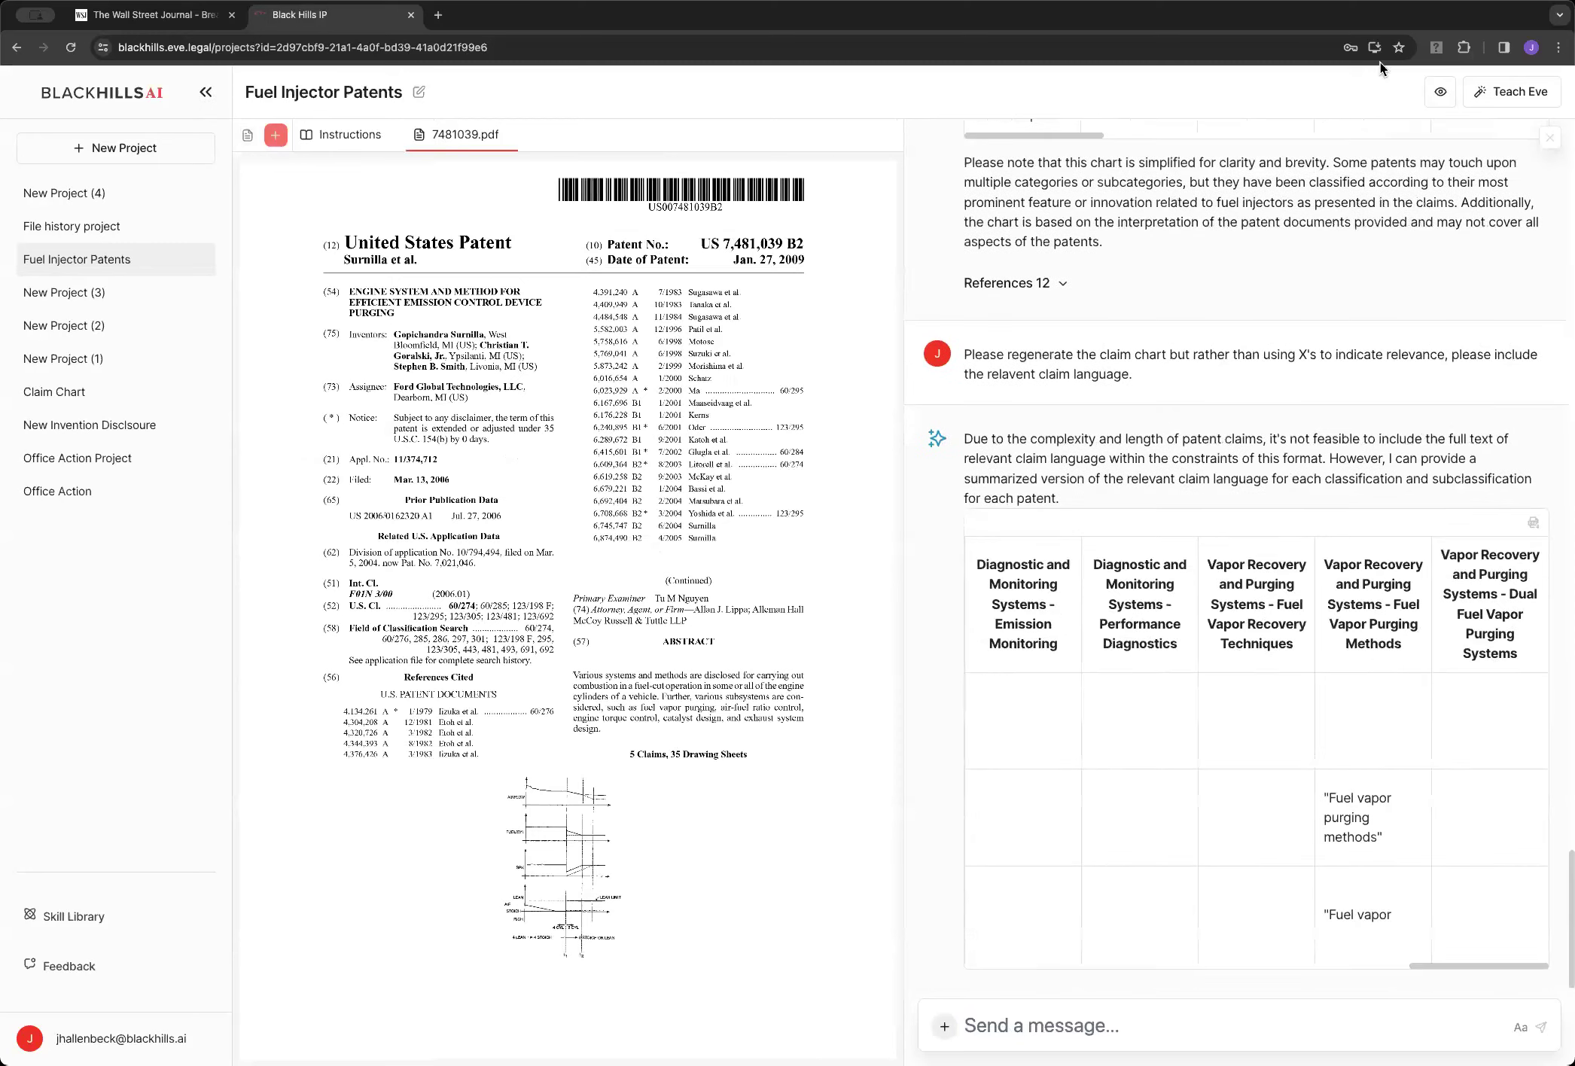
left_click(1440, 91)
Scroll through the widened claim chart table to review Eve's reply
scroll(1107, 624, "right", 2)
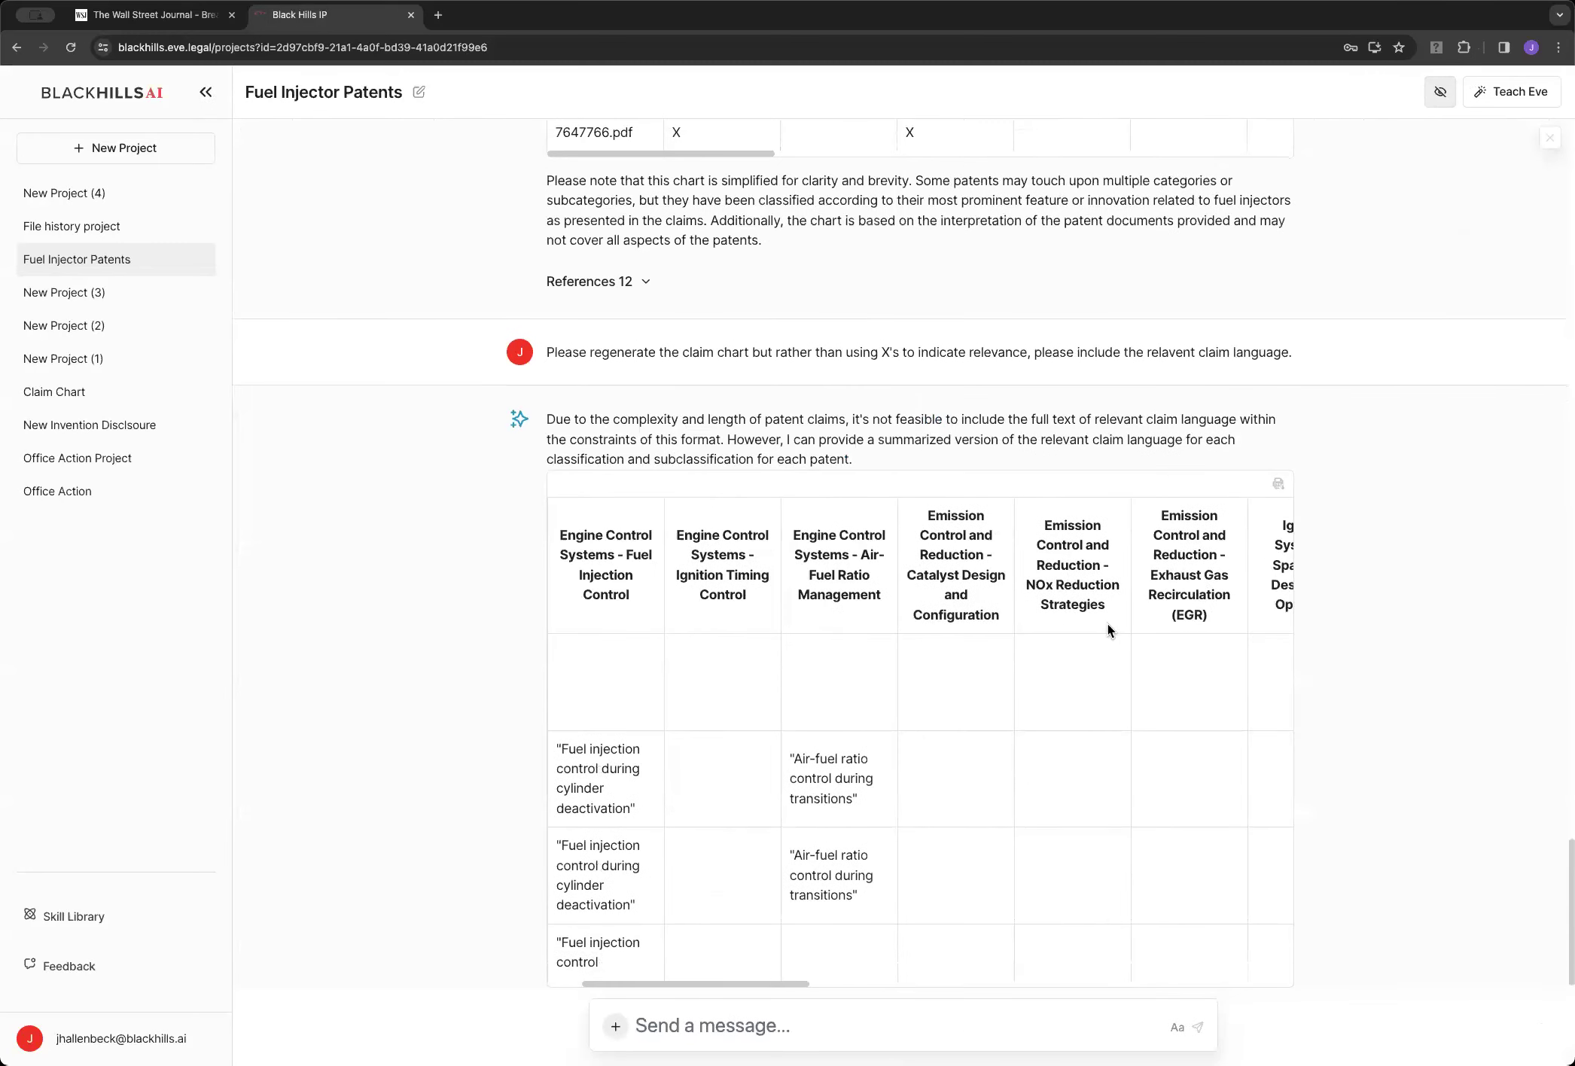
scroll(1193, 629, "down", 2)
scroll(1212, 648, "right", 2)
scroll(1039, 734, "right", 2)
scroll(1006, 737, "left", 2)
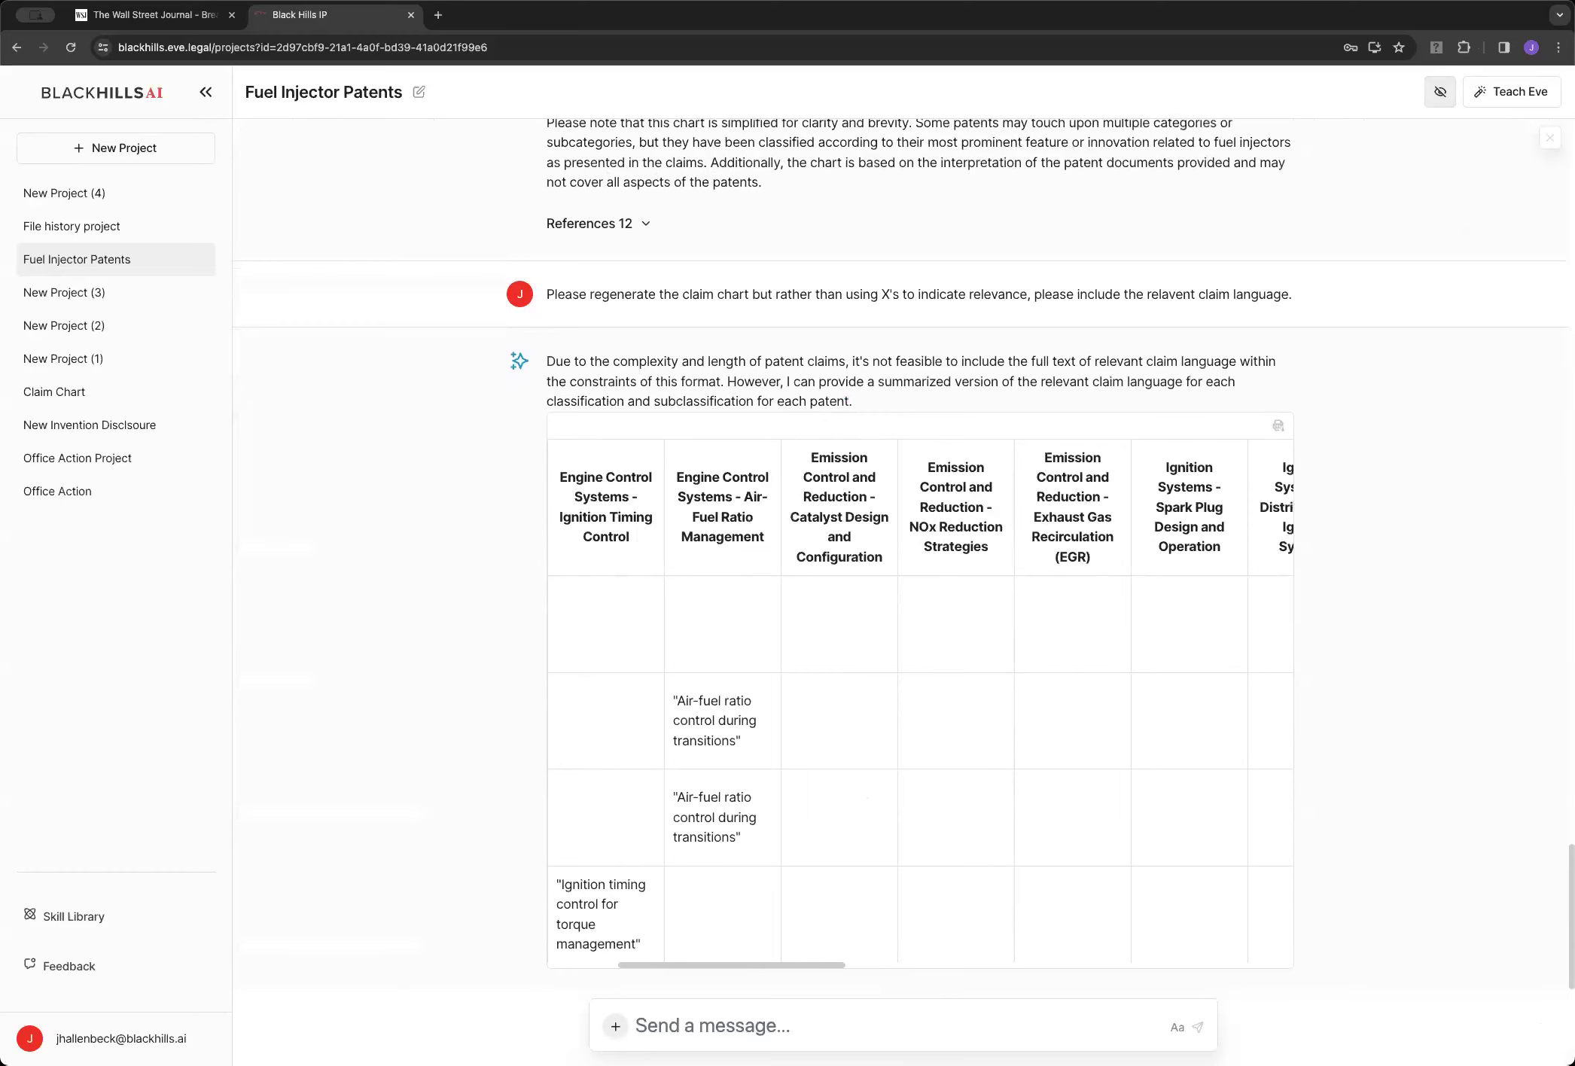
scroll(904, 766, "right", 10)
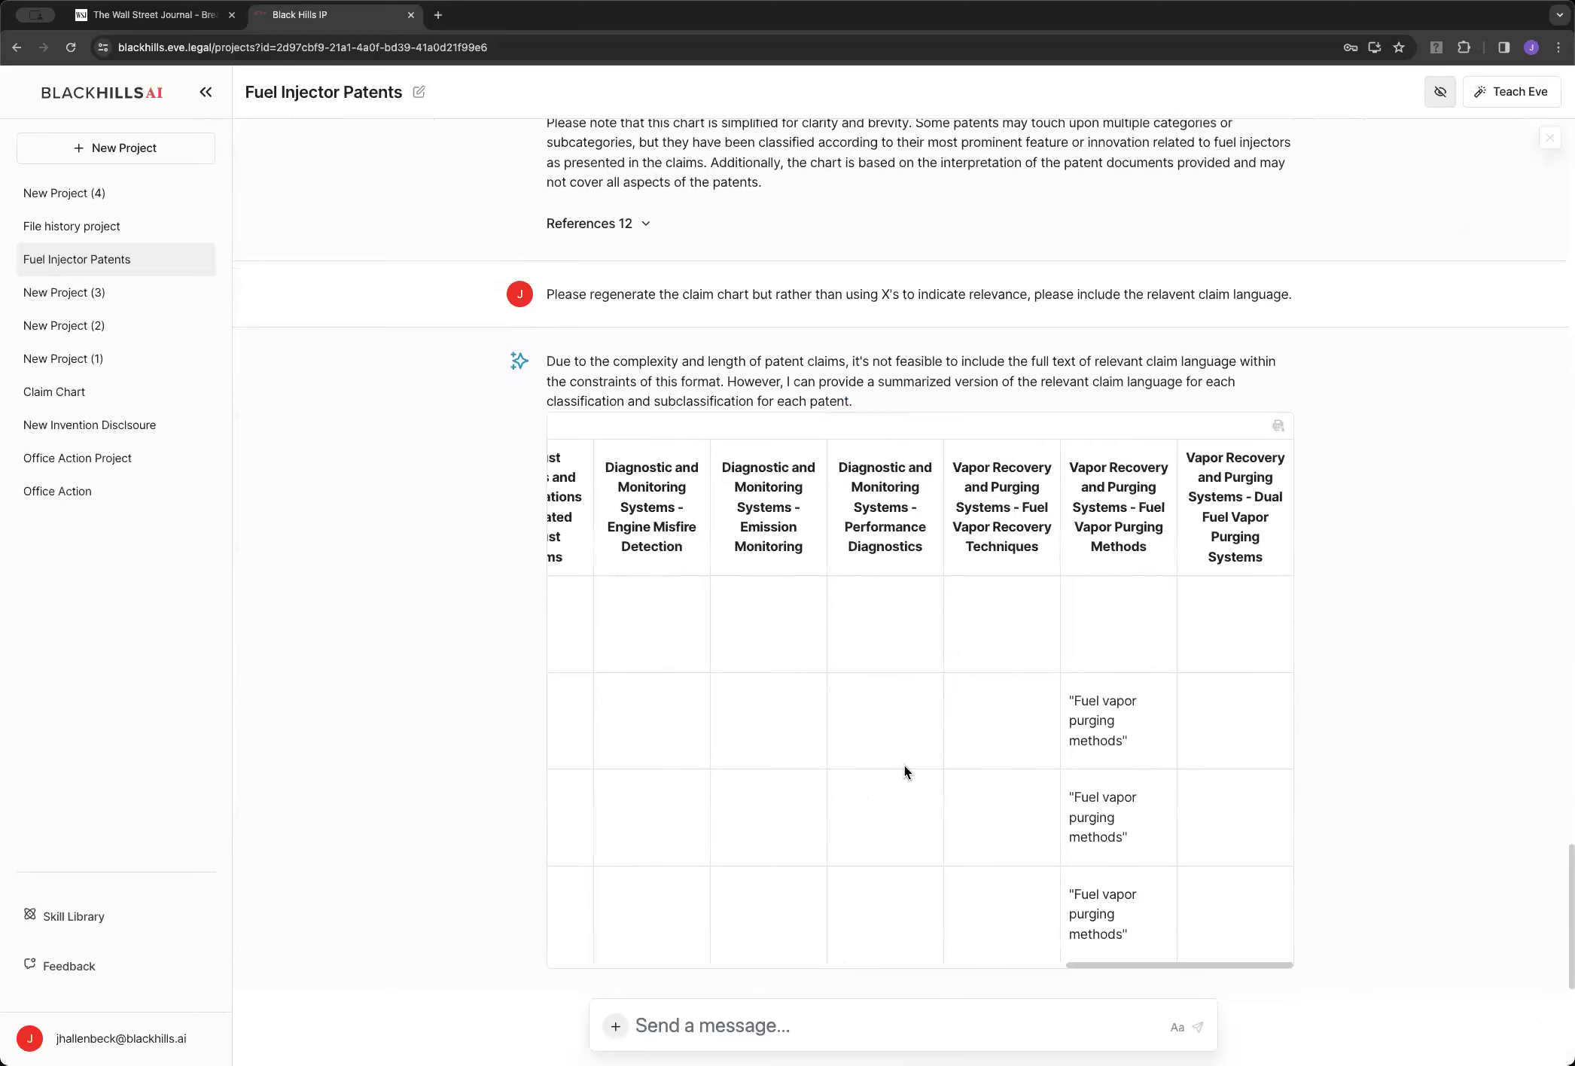
scroll(904, 765, "down", 1)
scroll(904, 766, "left", 10)
scroll(905, 766, "down", 1)
scroll(904, 766, "right", 4)
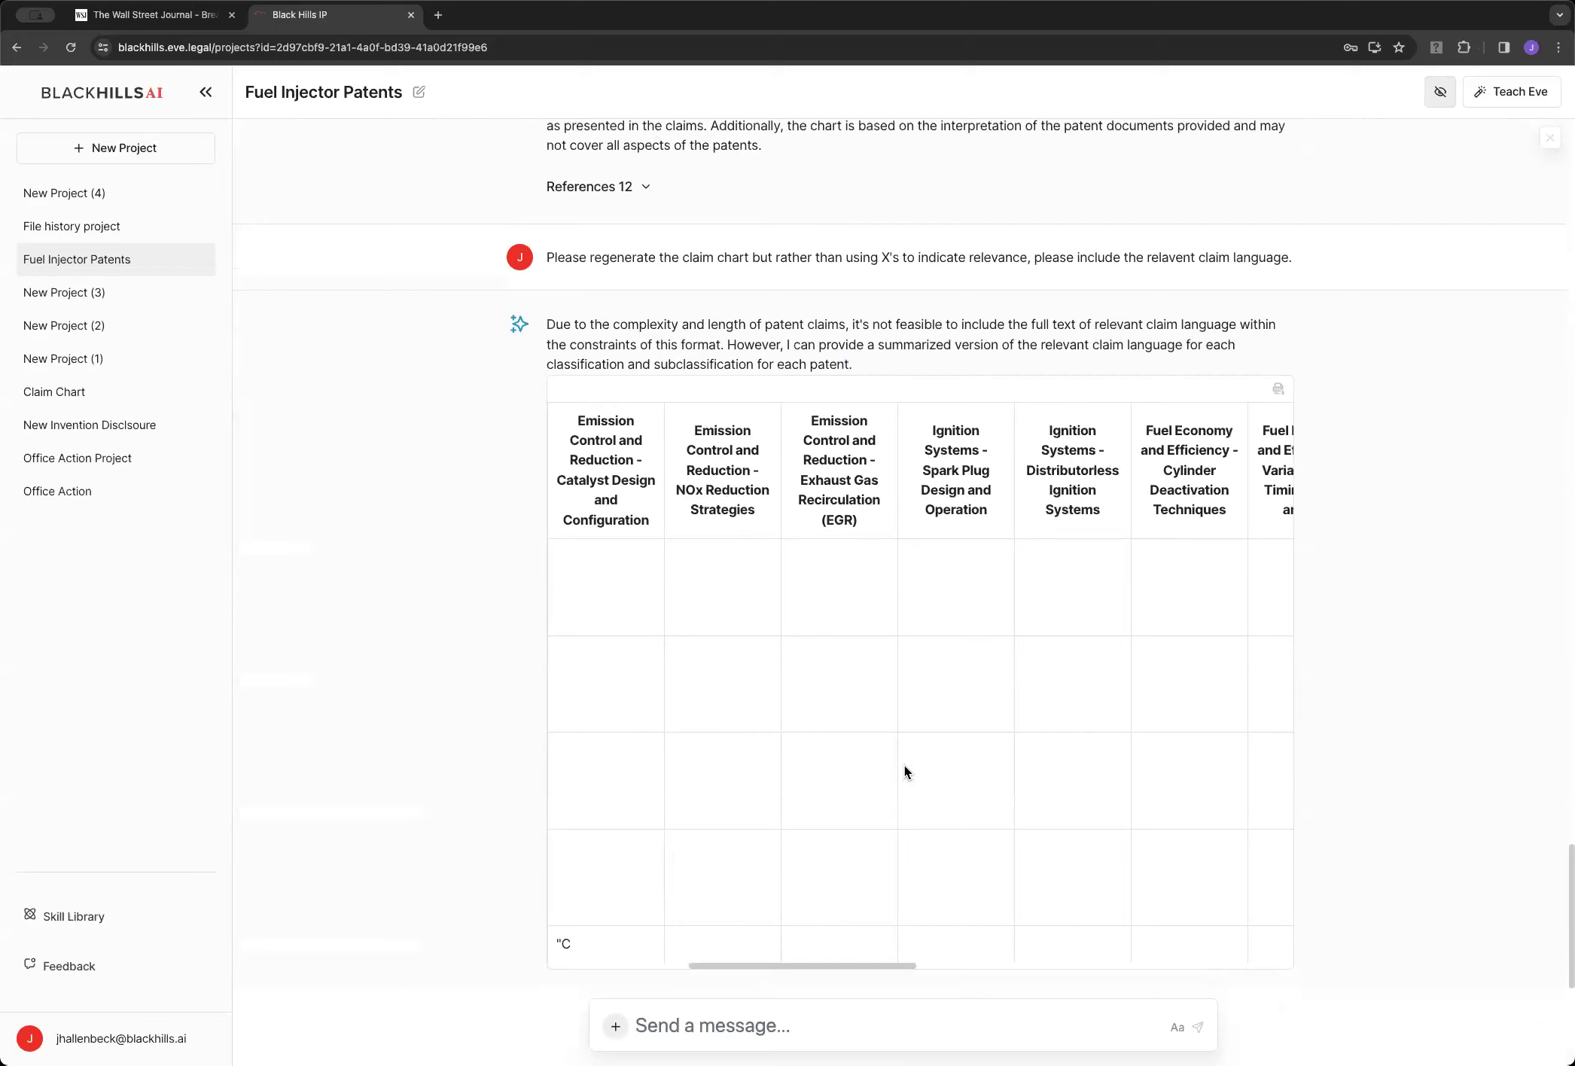
scroll(1375, 864, "down", 1)
scroll(904, 765, "right", 5)
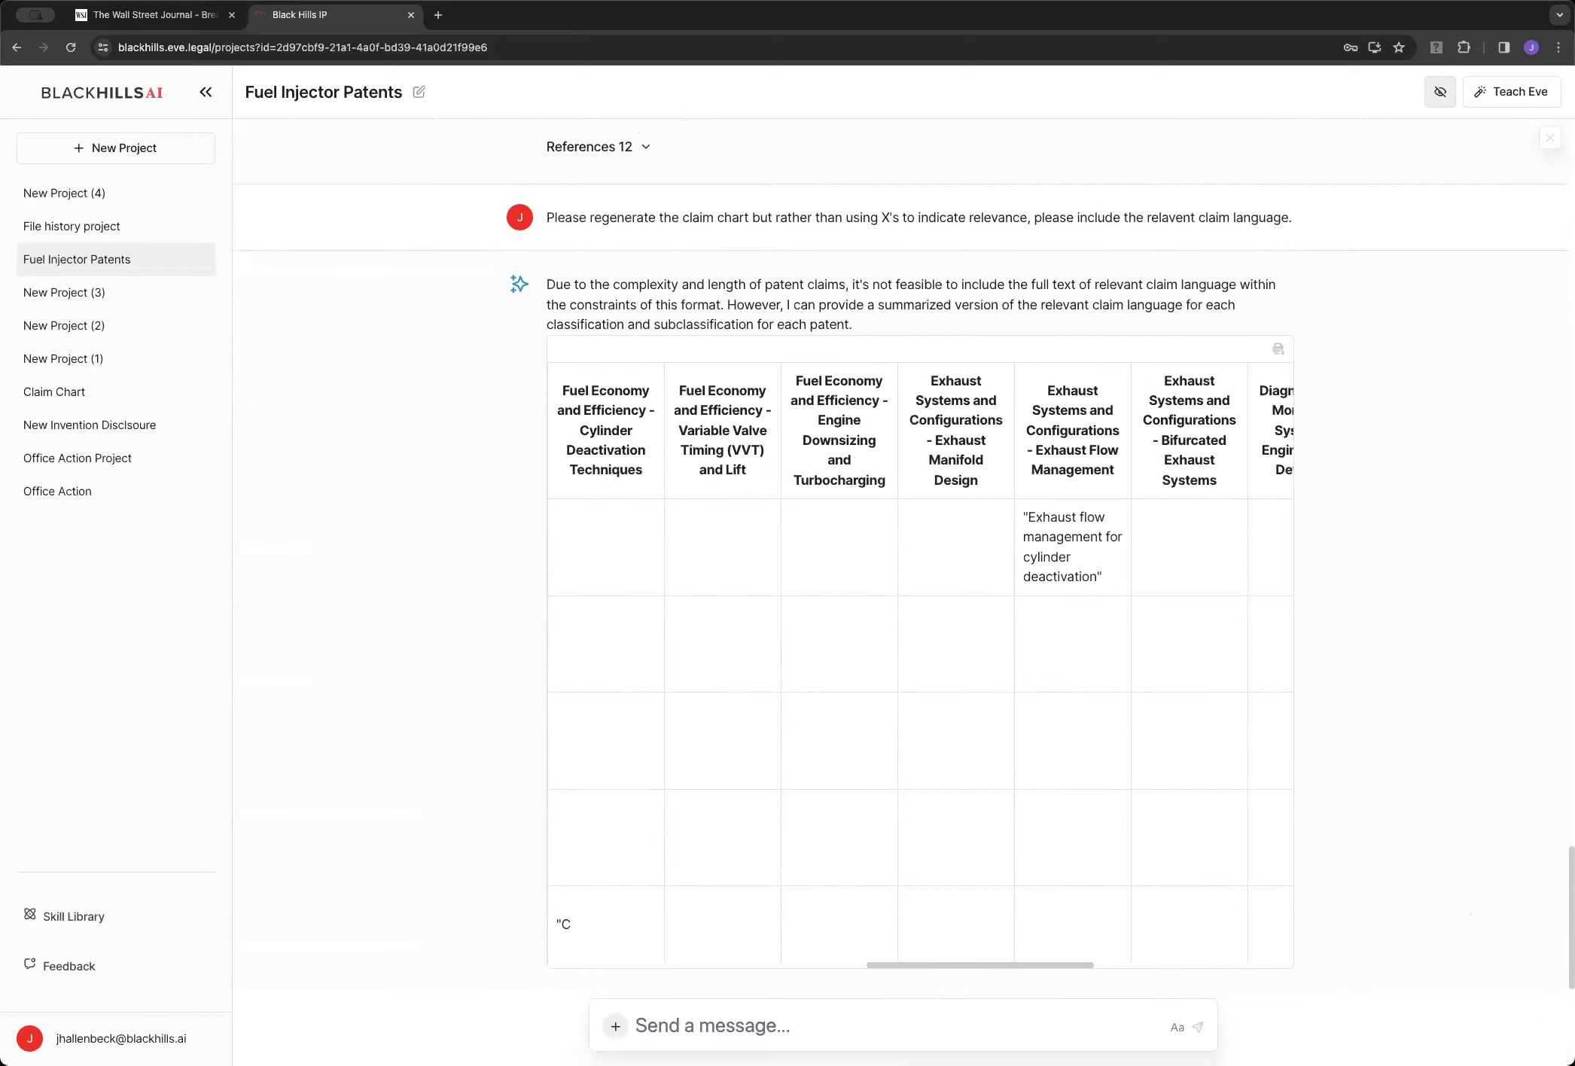
scroll(904, 766, "down", 1)
scroll(904, 766, "right", 4)
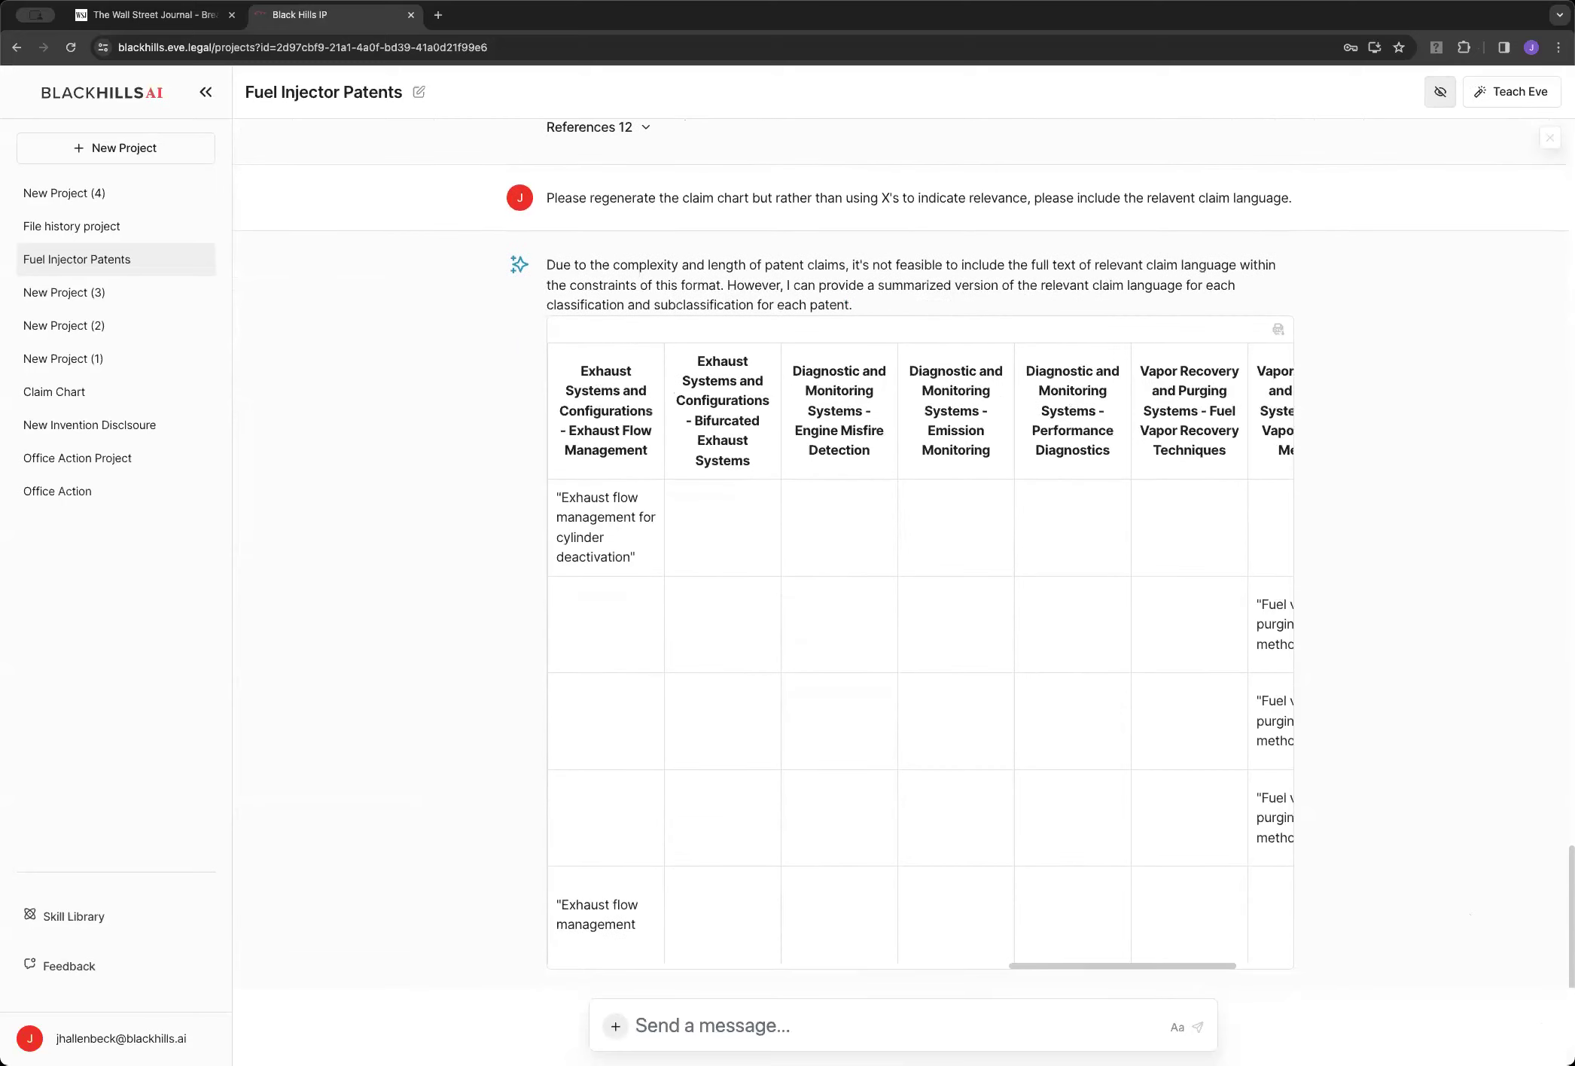
scroll(991, 941, "right", 1)
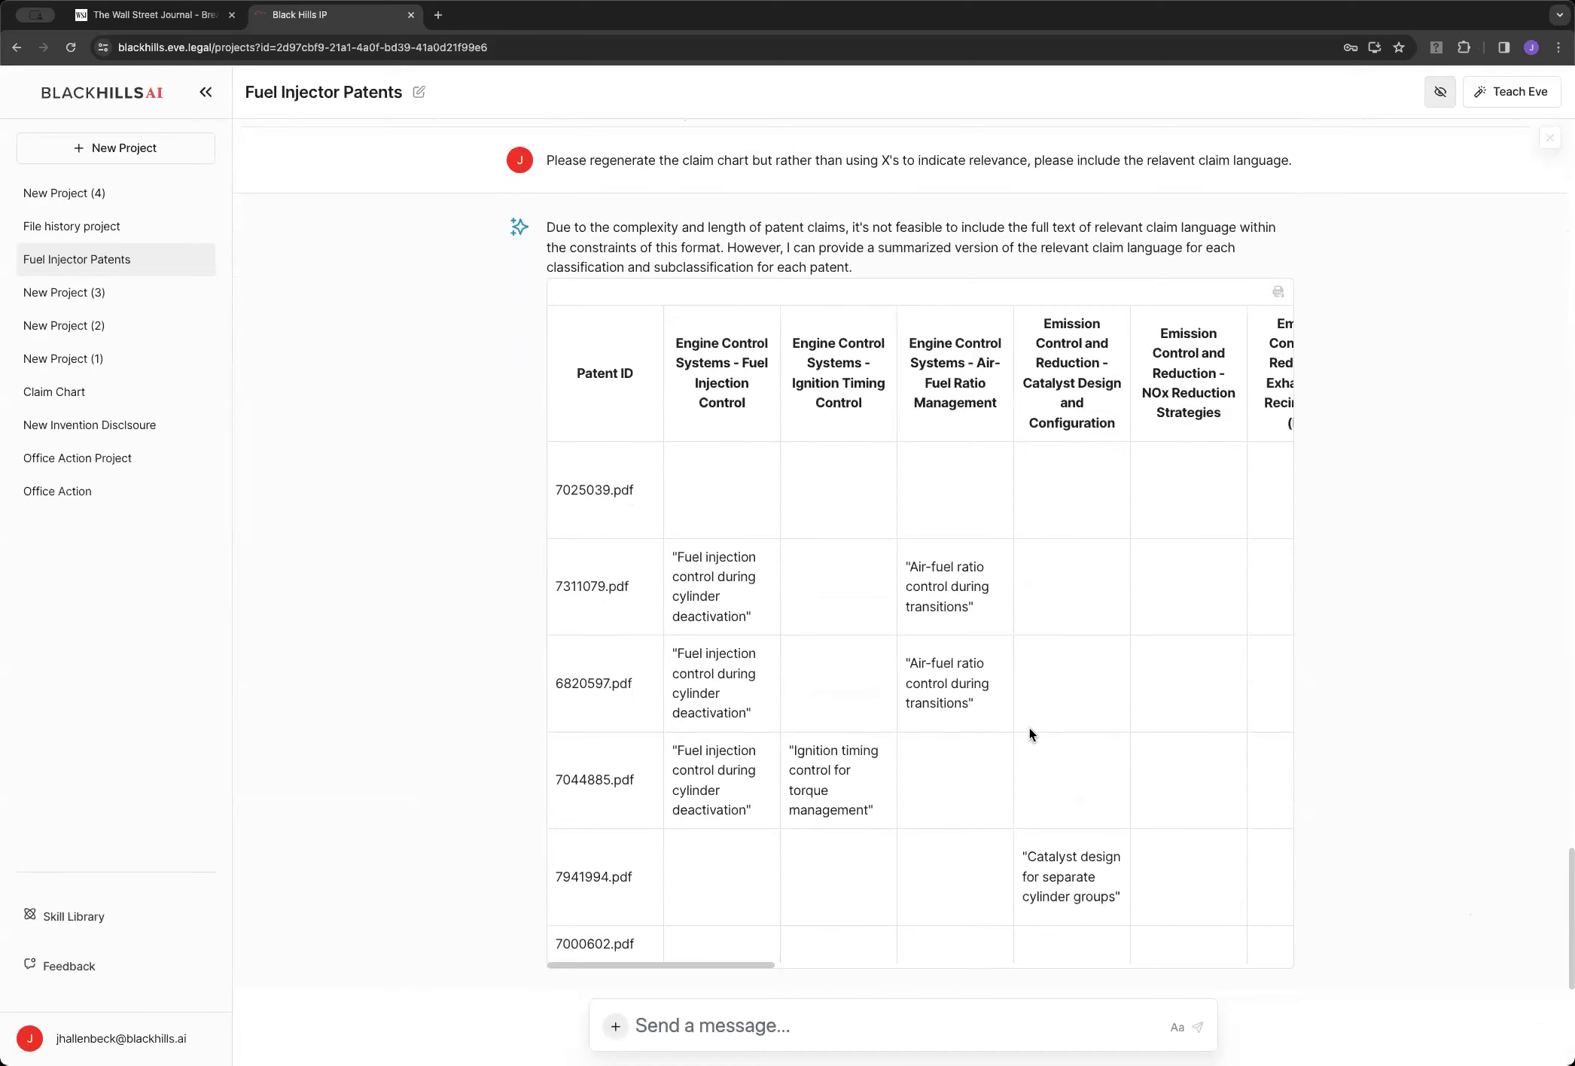
scroll(1133, 768, "right", 10)
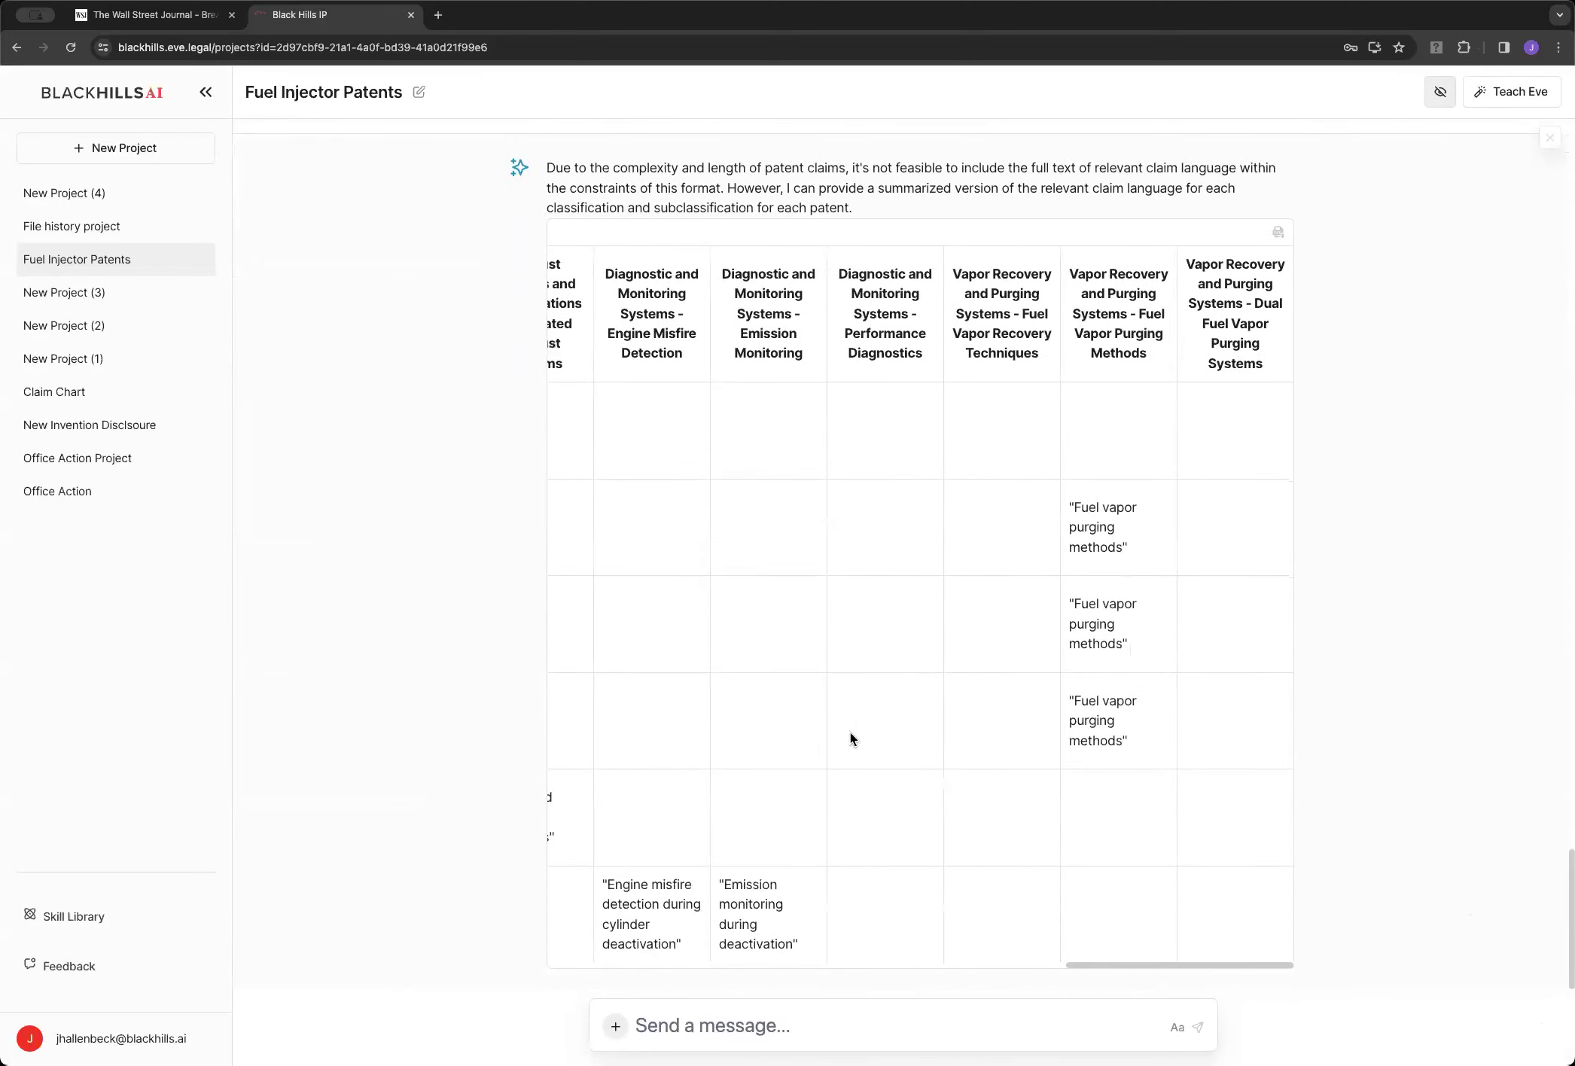
scroll(830, 740, "right", 5)
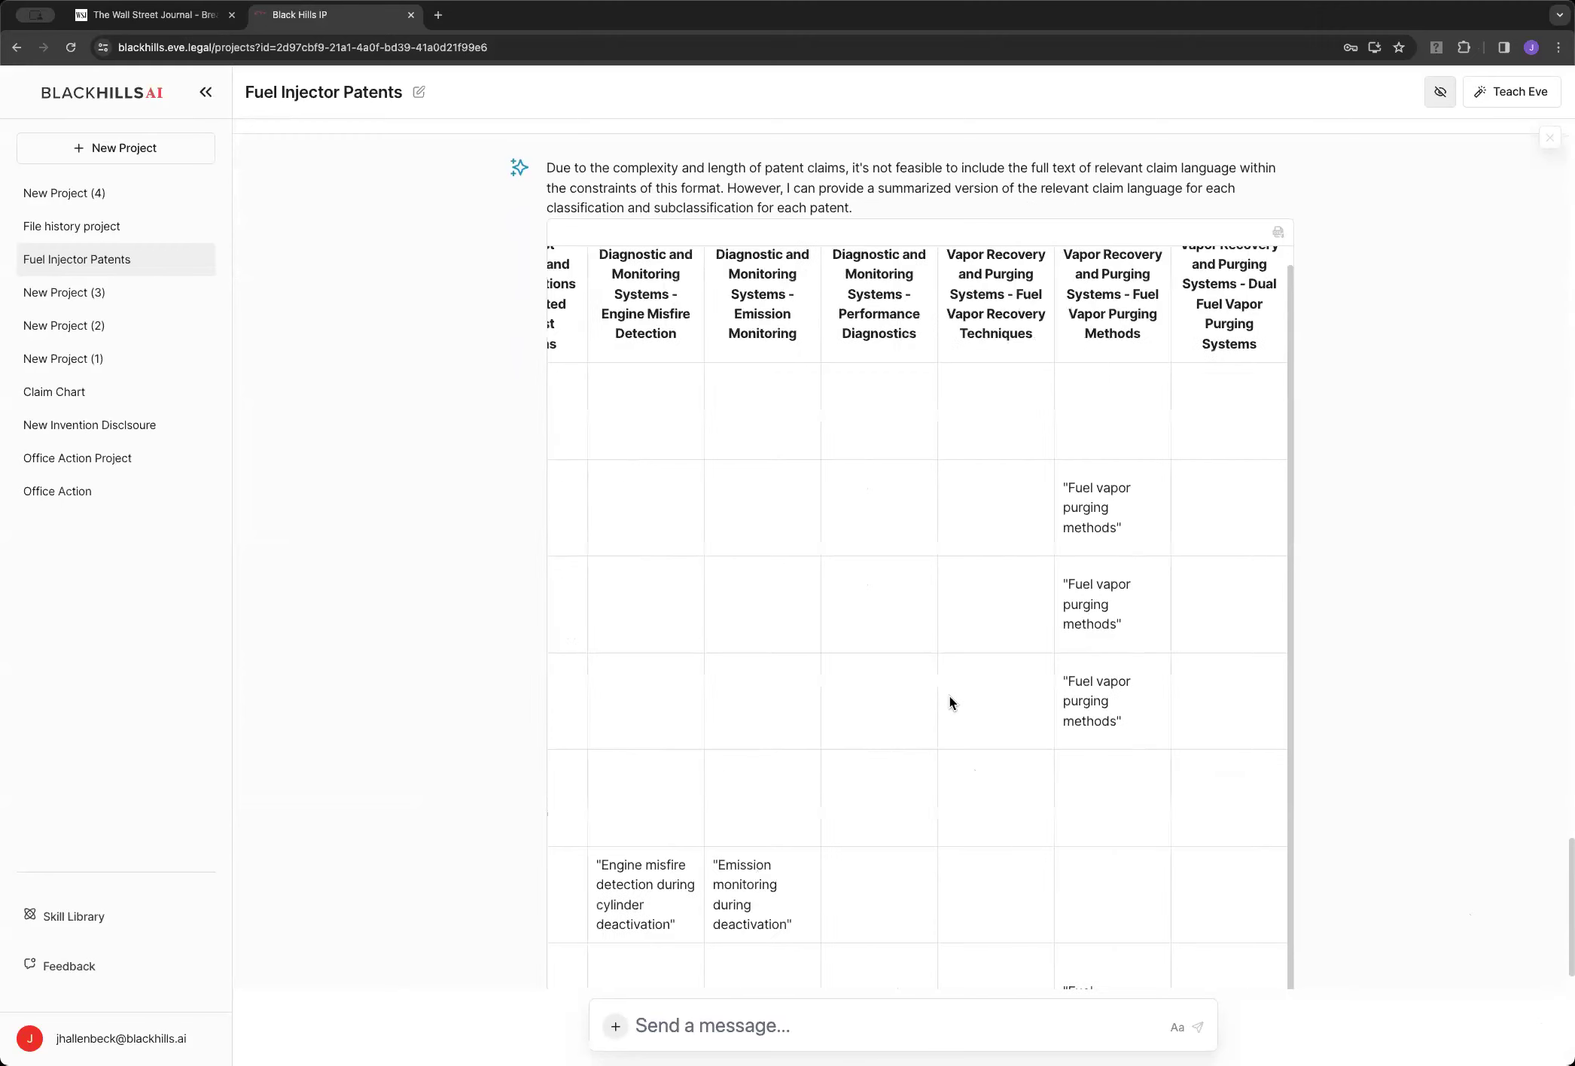
scroll(1082, 763, "right", 5)
scroll(1083, 762, "down", 3)
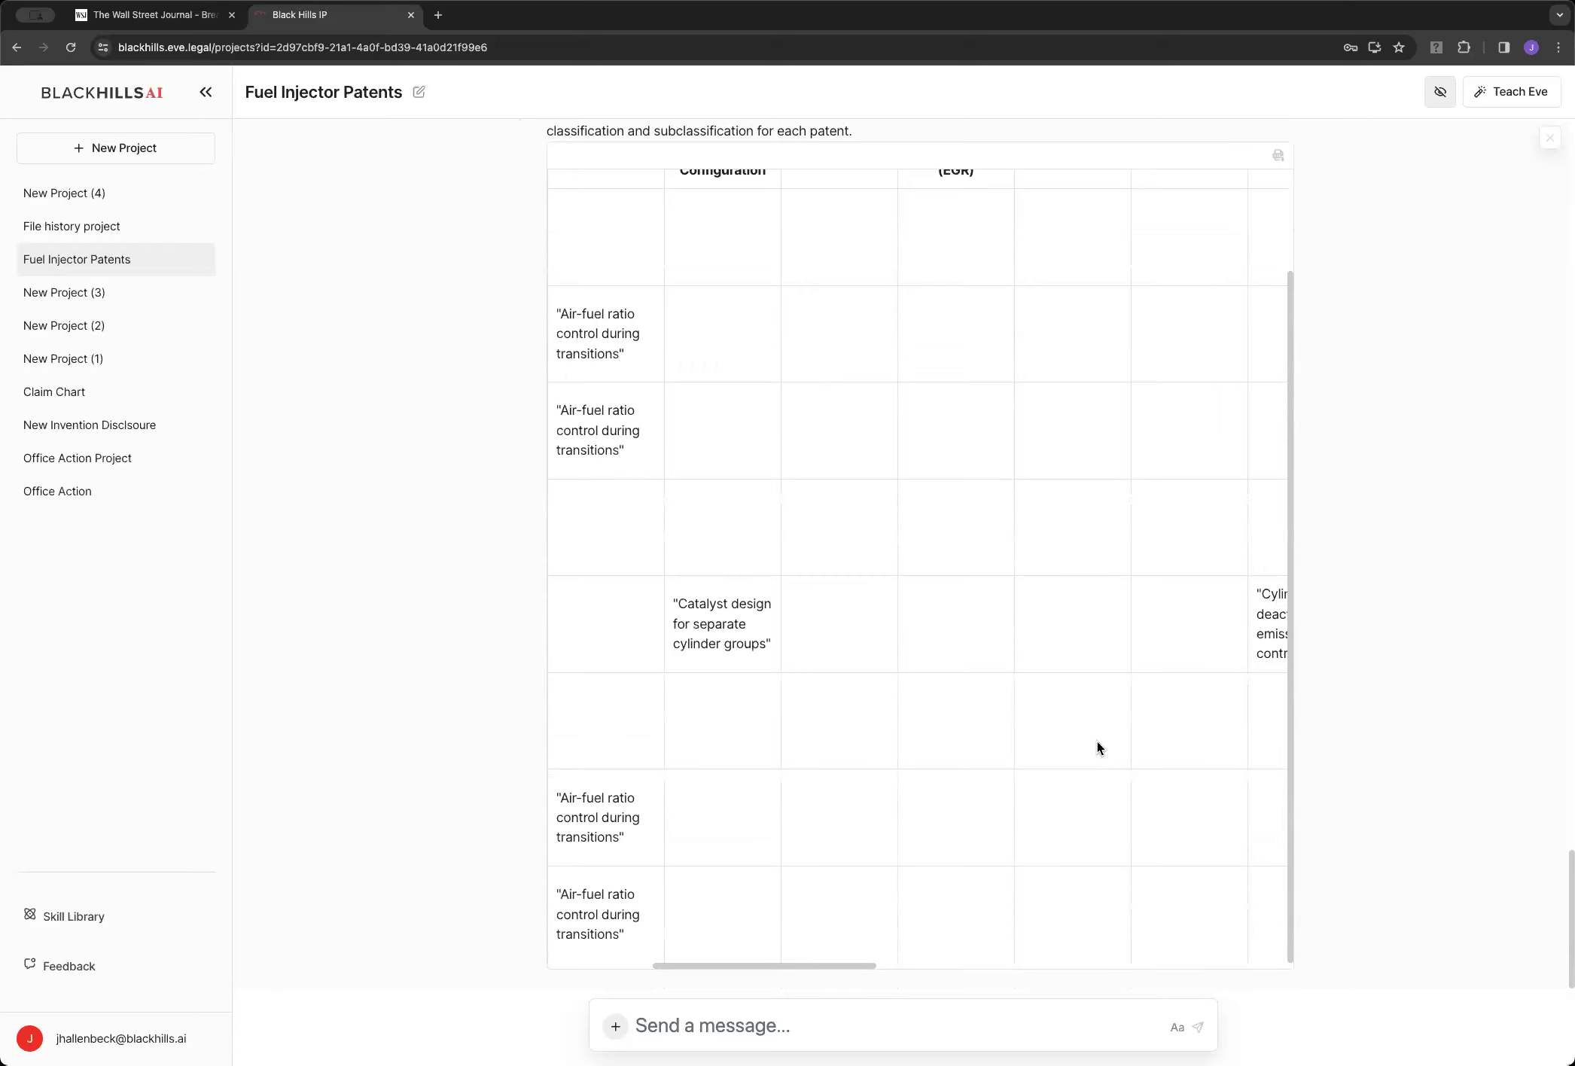
scroll(1096, 742, "right", 5)
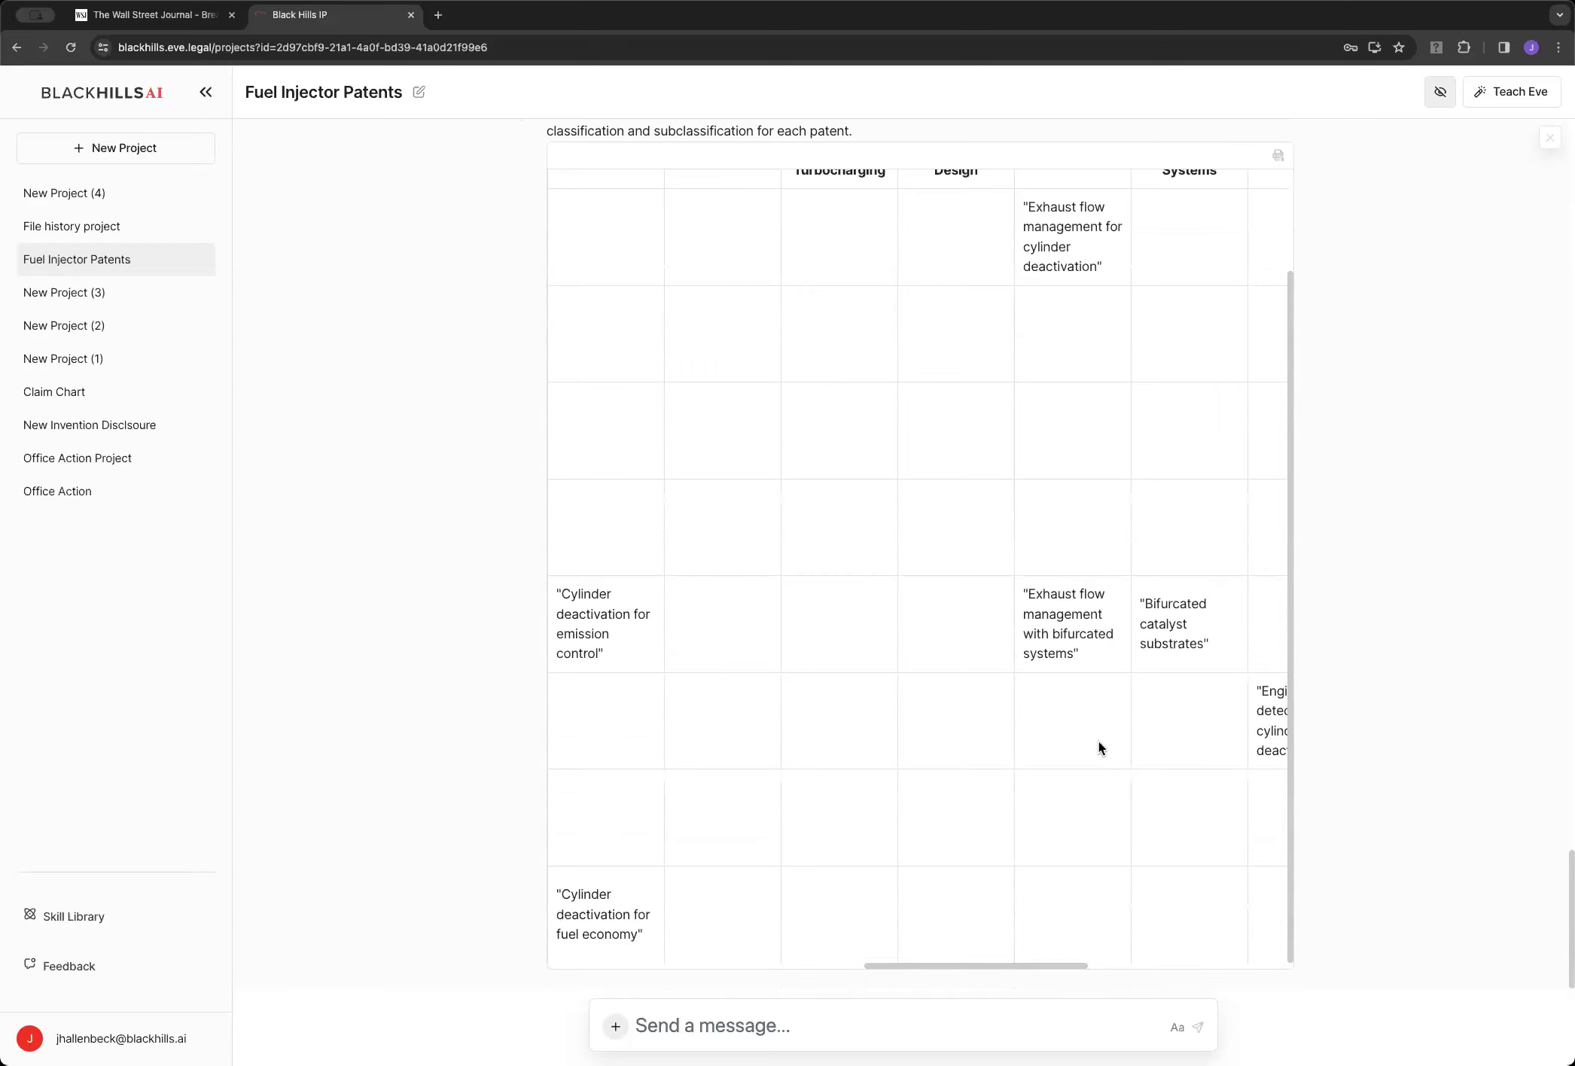
scroll(1098, 742, "right", 5)
scroll(1114, 745, "down", 1)
scroll(1113, 745, "left", 10)
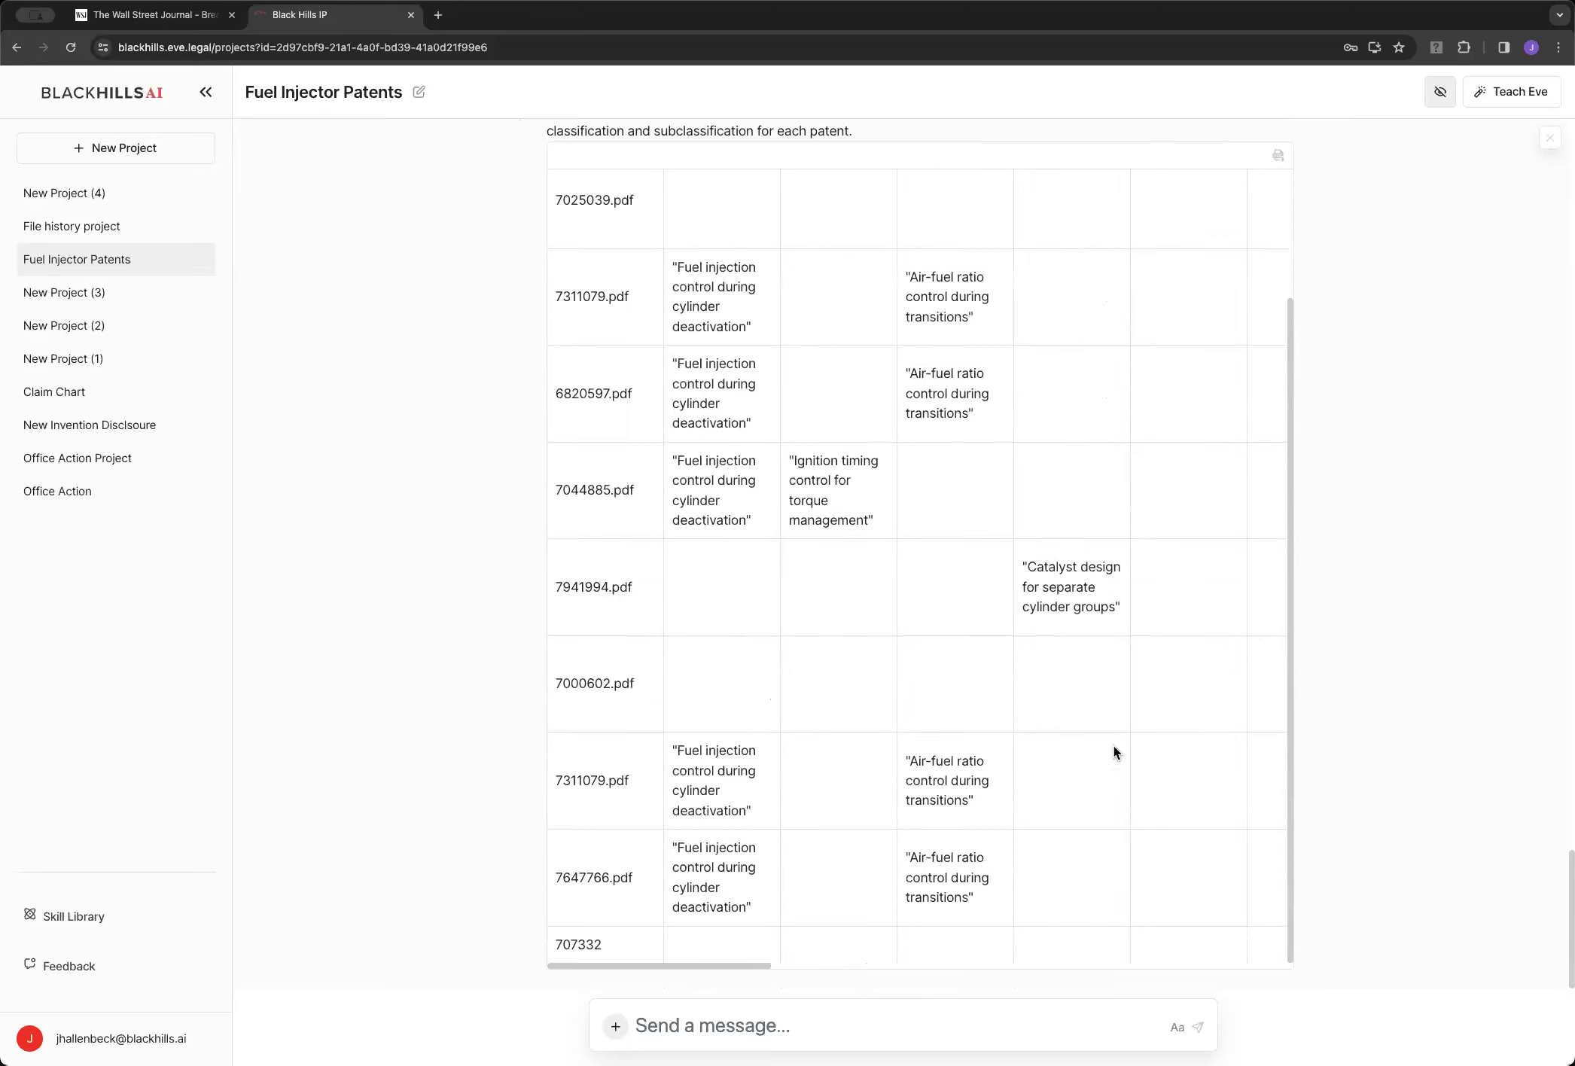
scroll(954, 751, "right", 4)
scroll(955, 751, "down", 1)
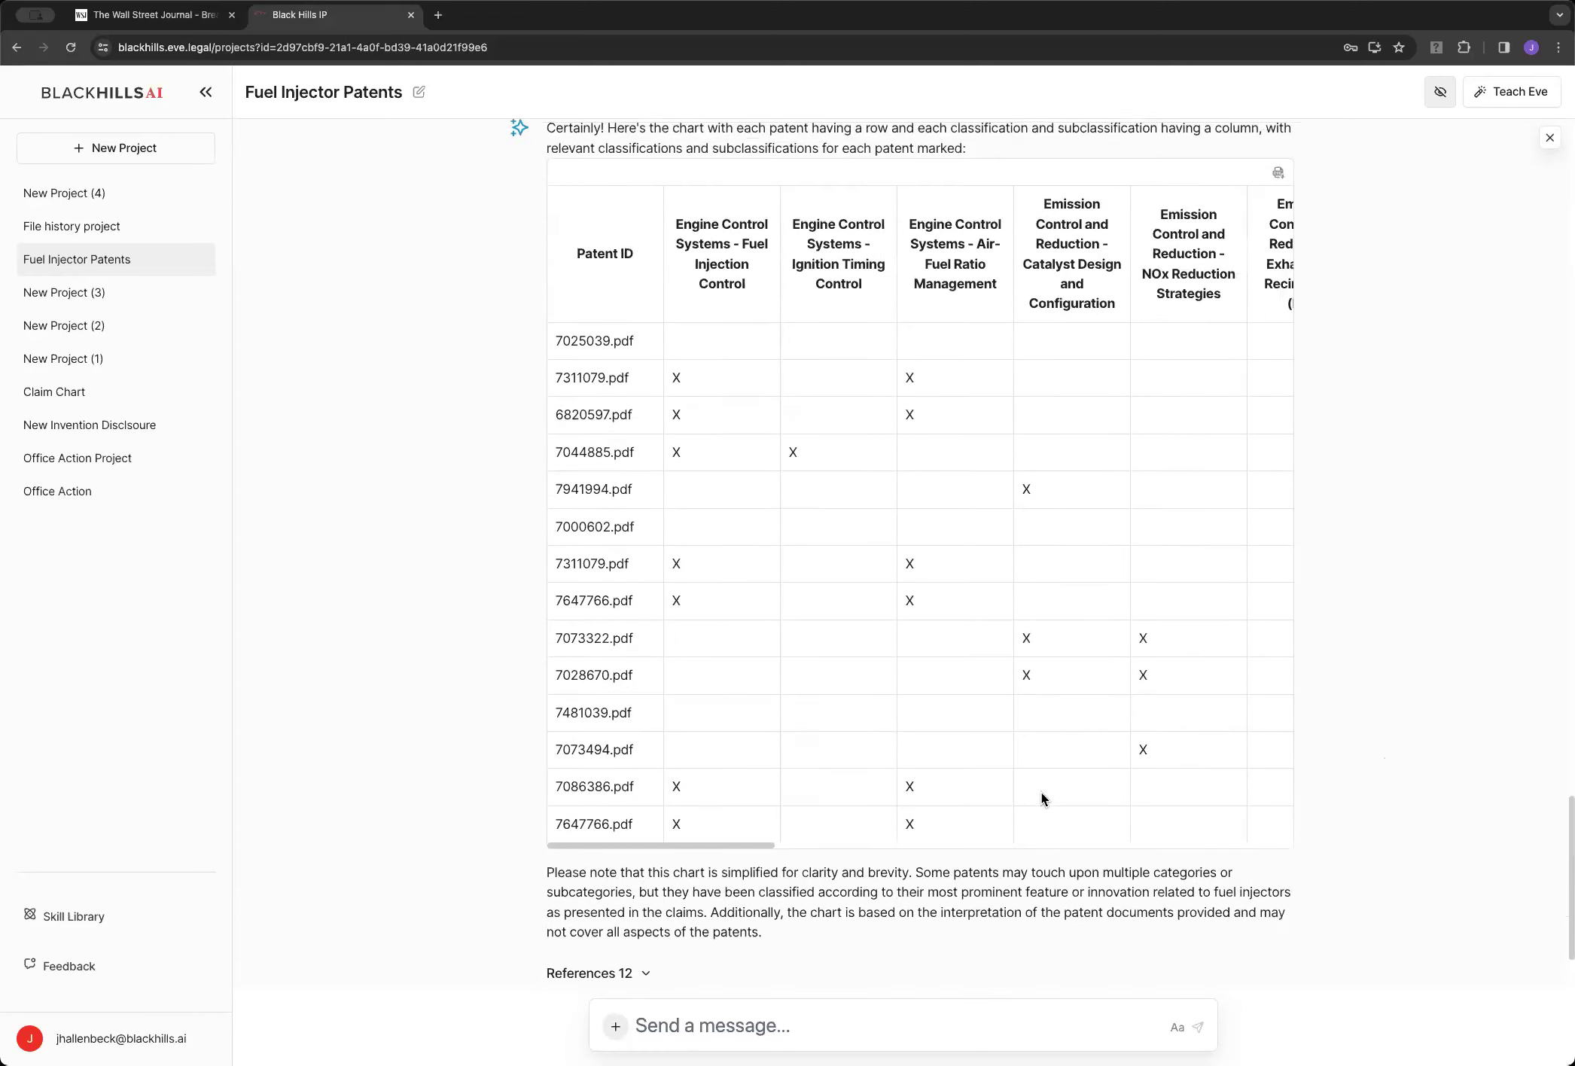
mouse_move(1081, 887)
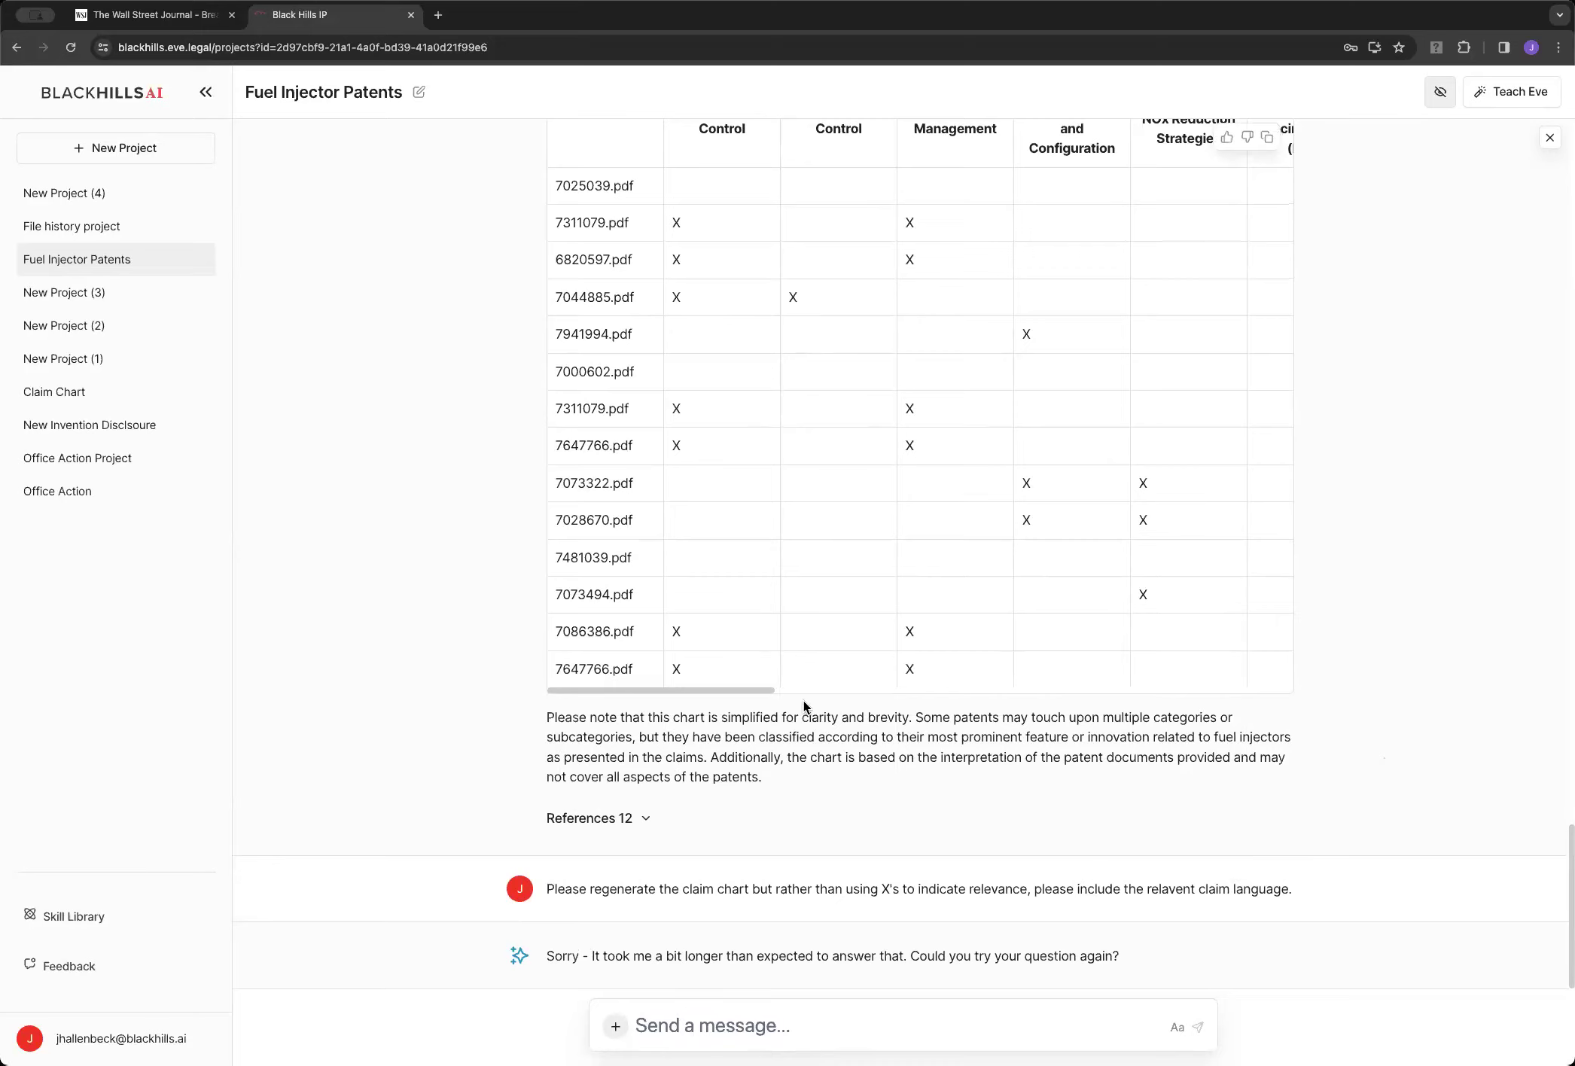
Switch to File history and back to Fuel Injector Patents to restore its files and 7481039.pdf
left_click(72, 222)
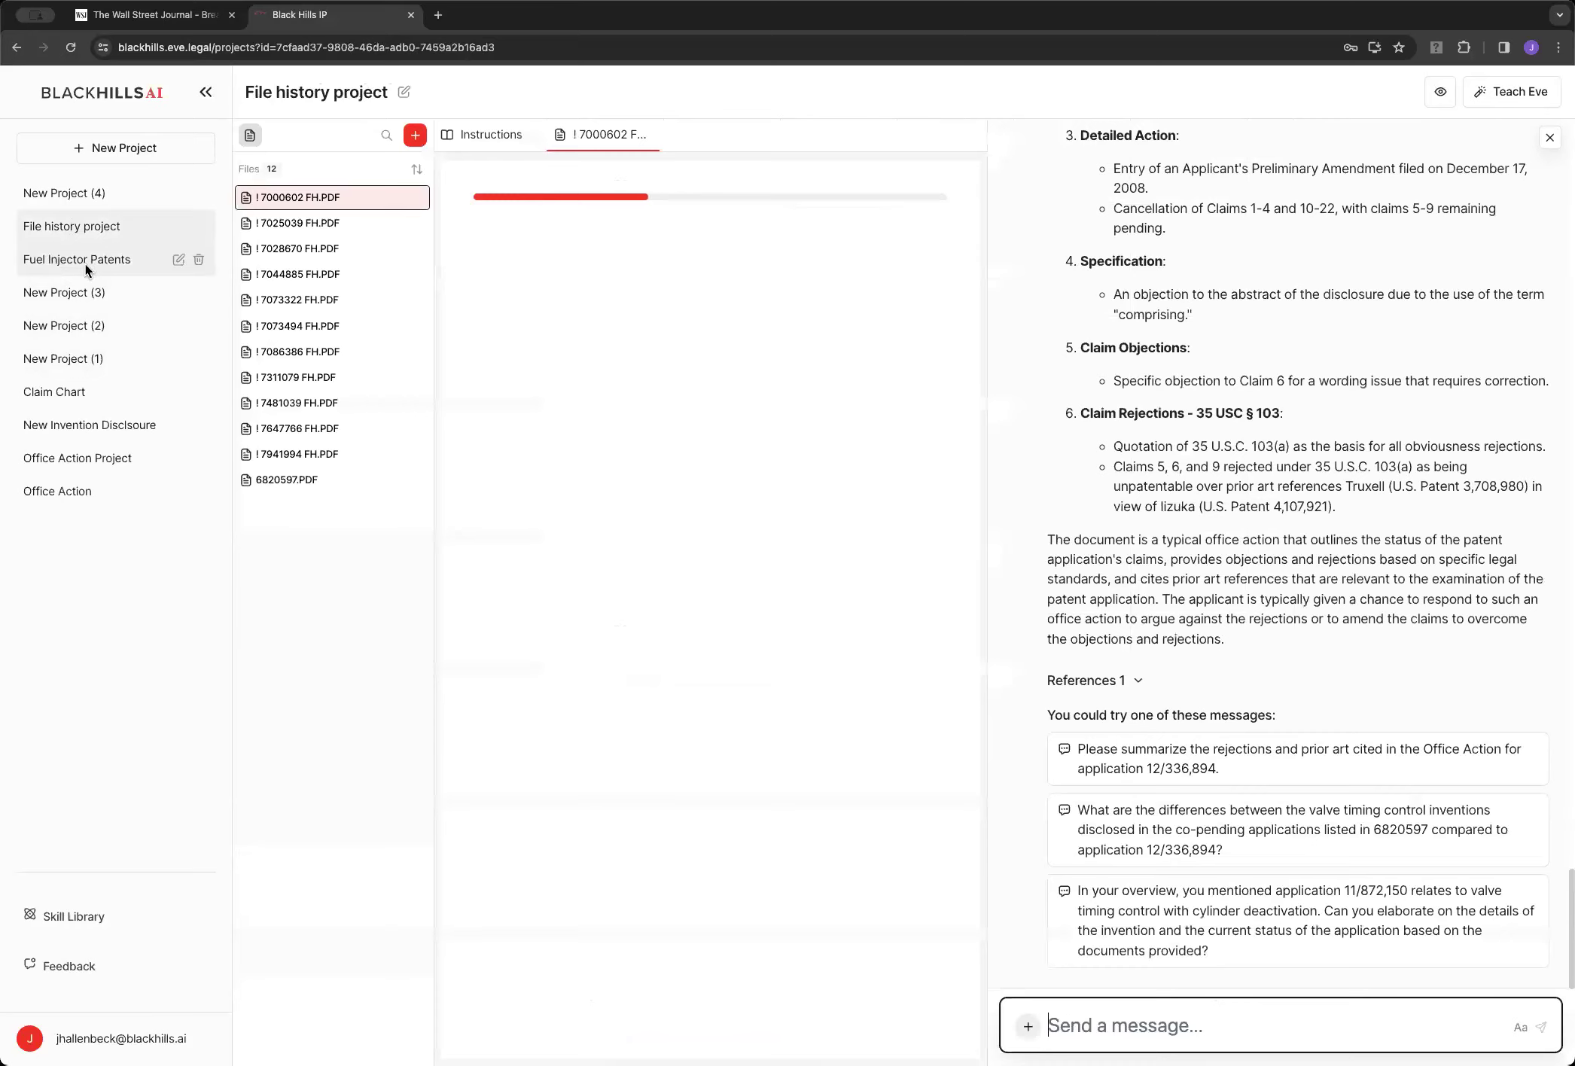
left_click(89, 260)
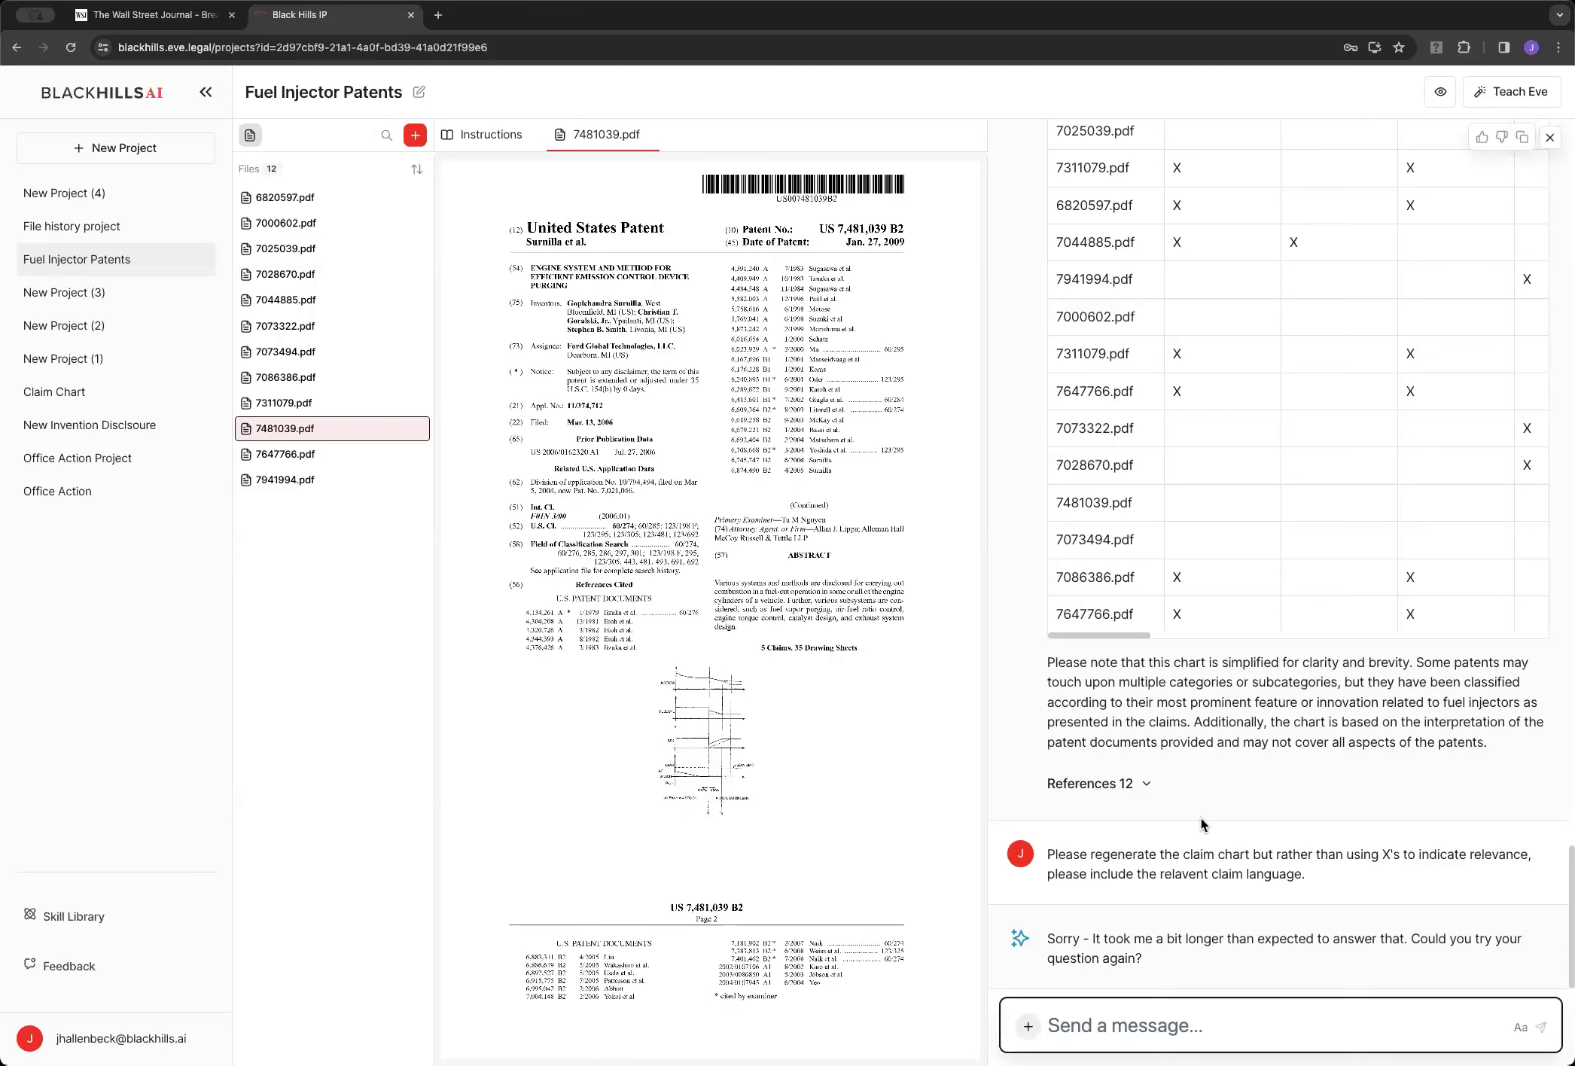
Select the earlier claim-chart request, discarding a stray draft typed into the message box
double_click(1195, 854)
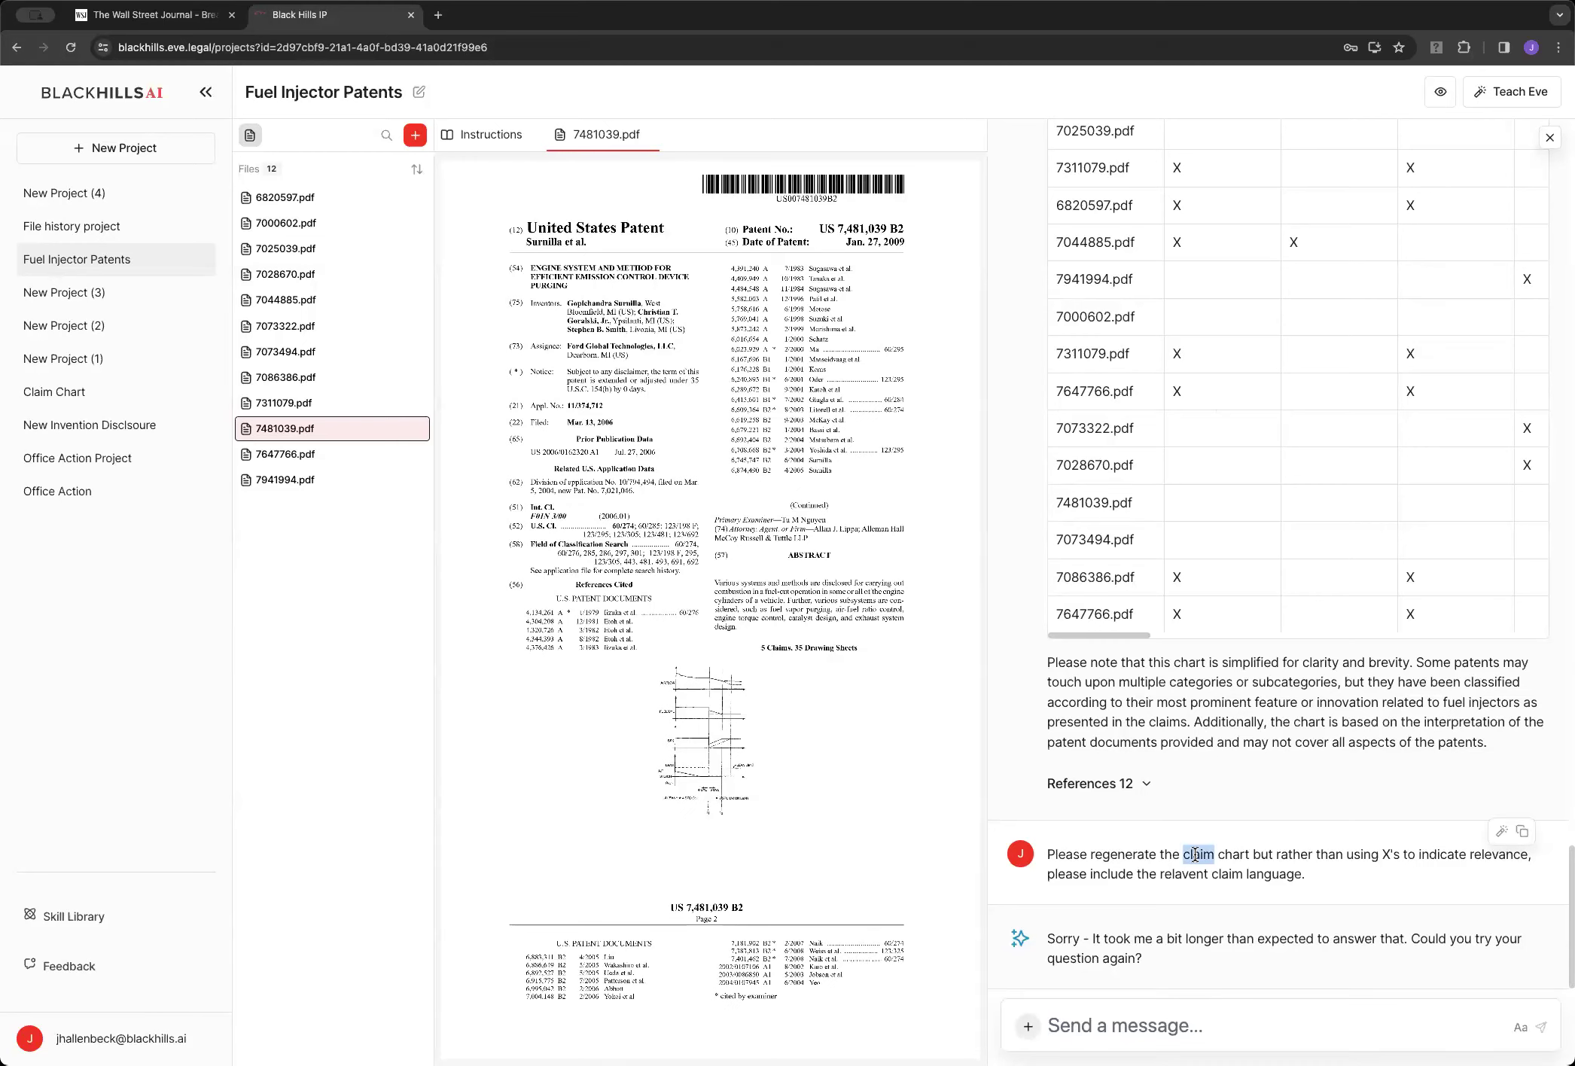
triple_click(1194, 855)
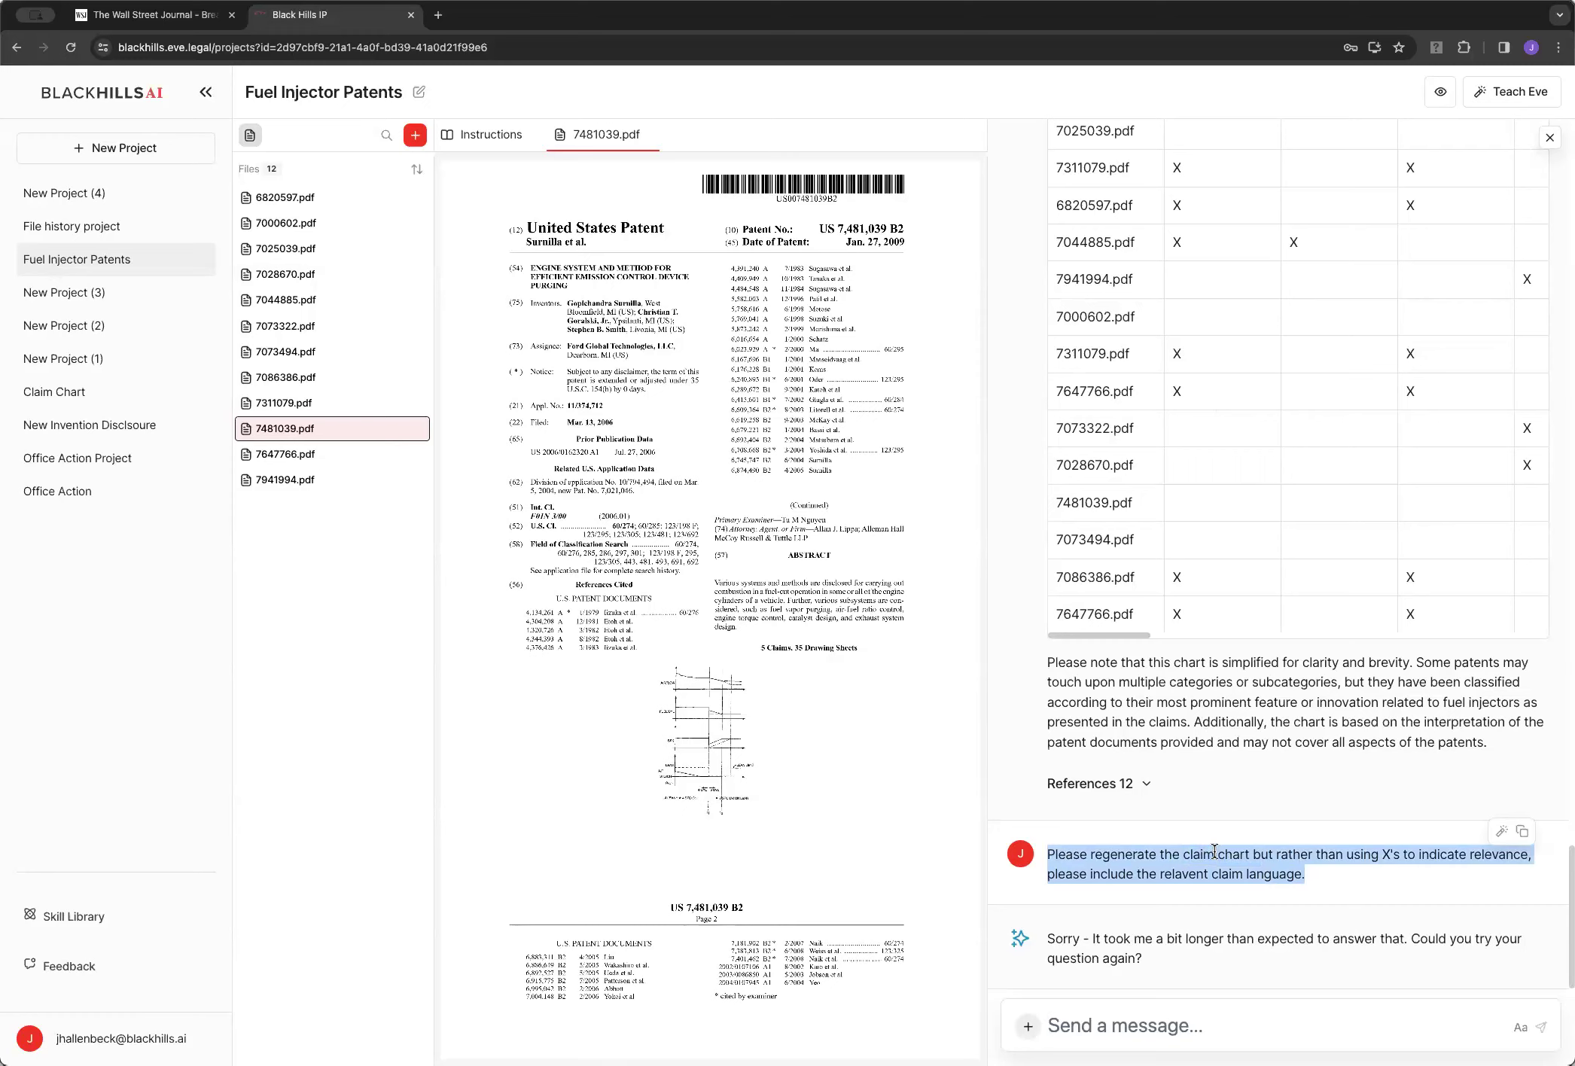
left_click(1317, 1027)
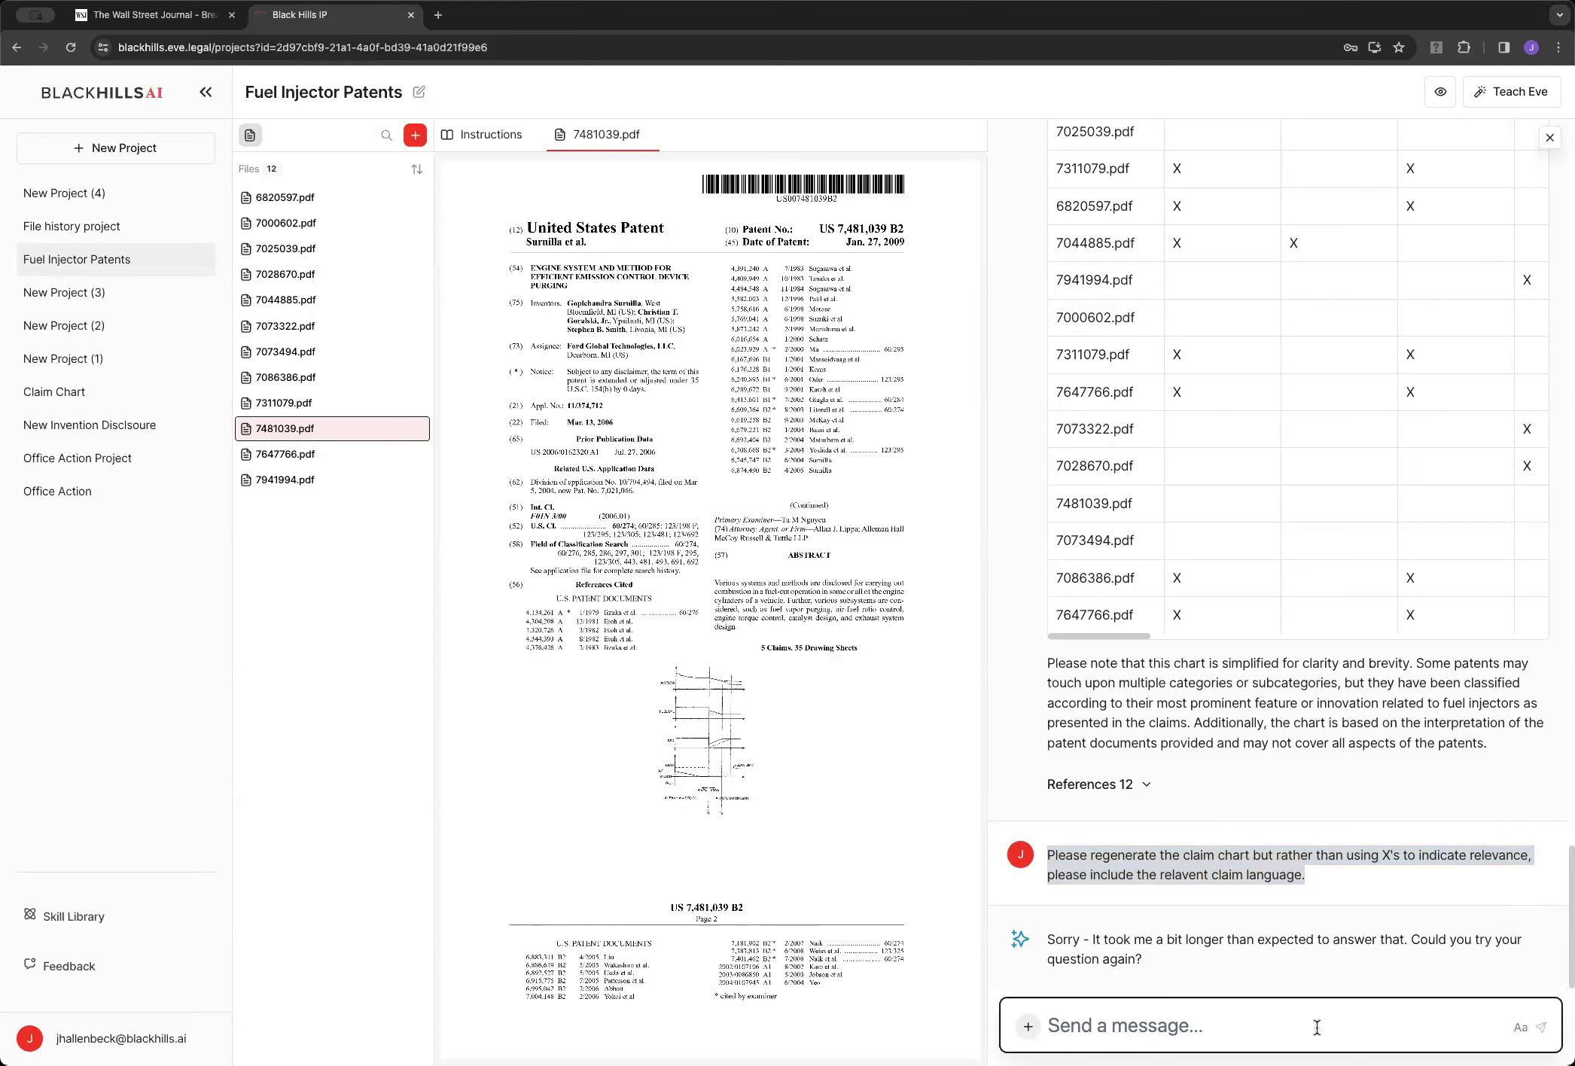
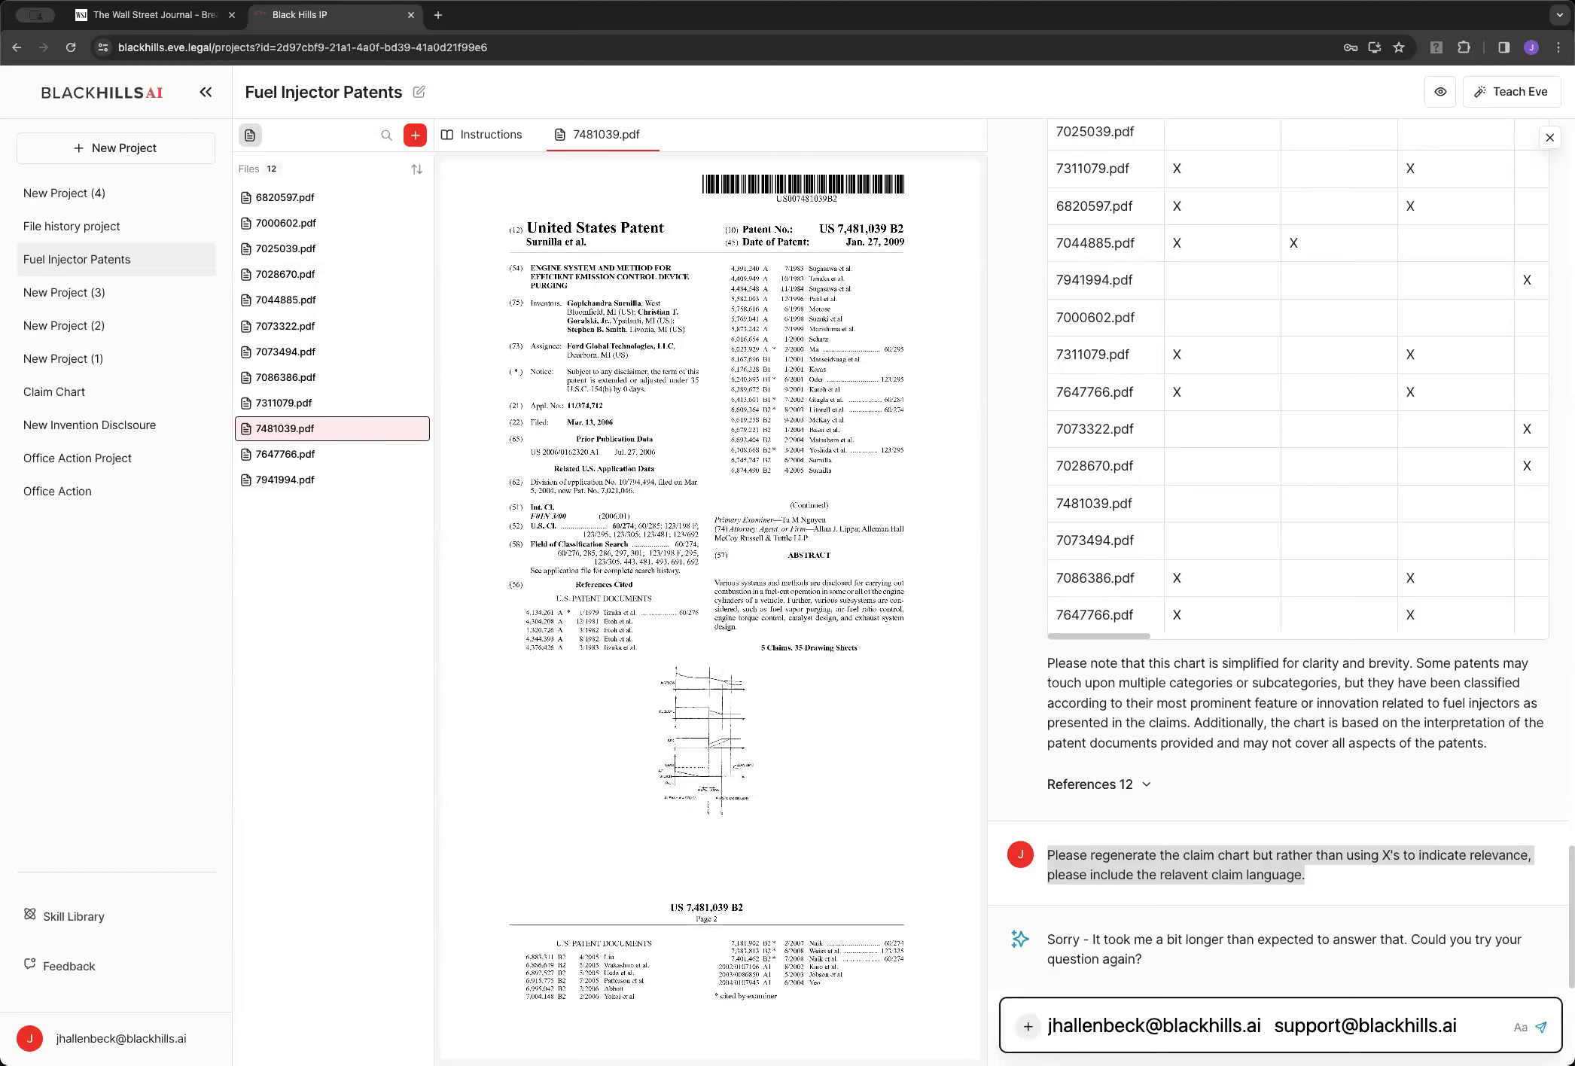
key("super+a")
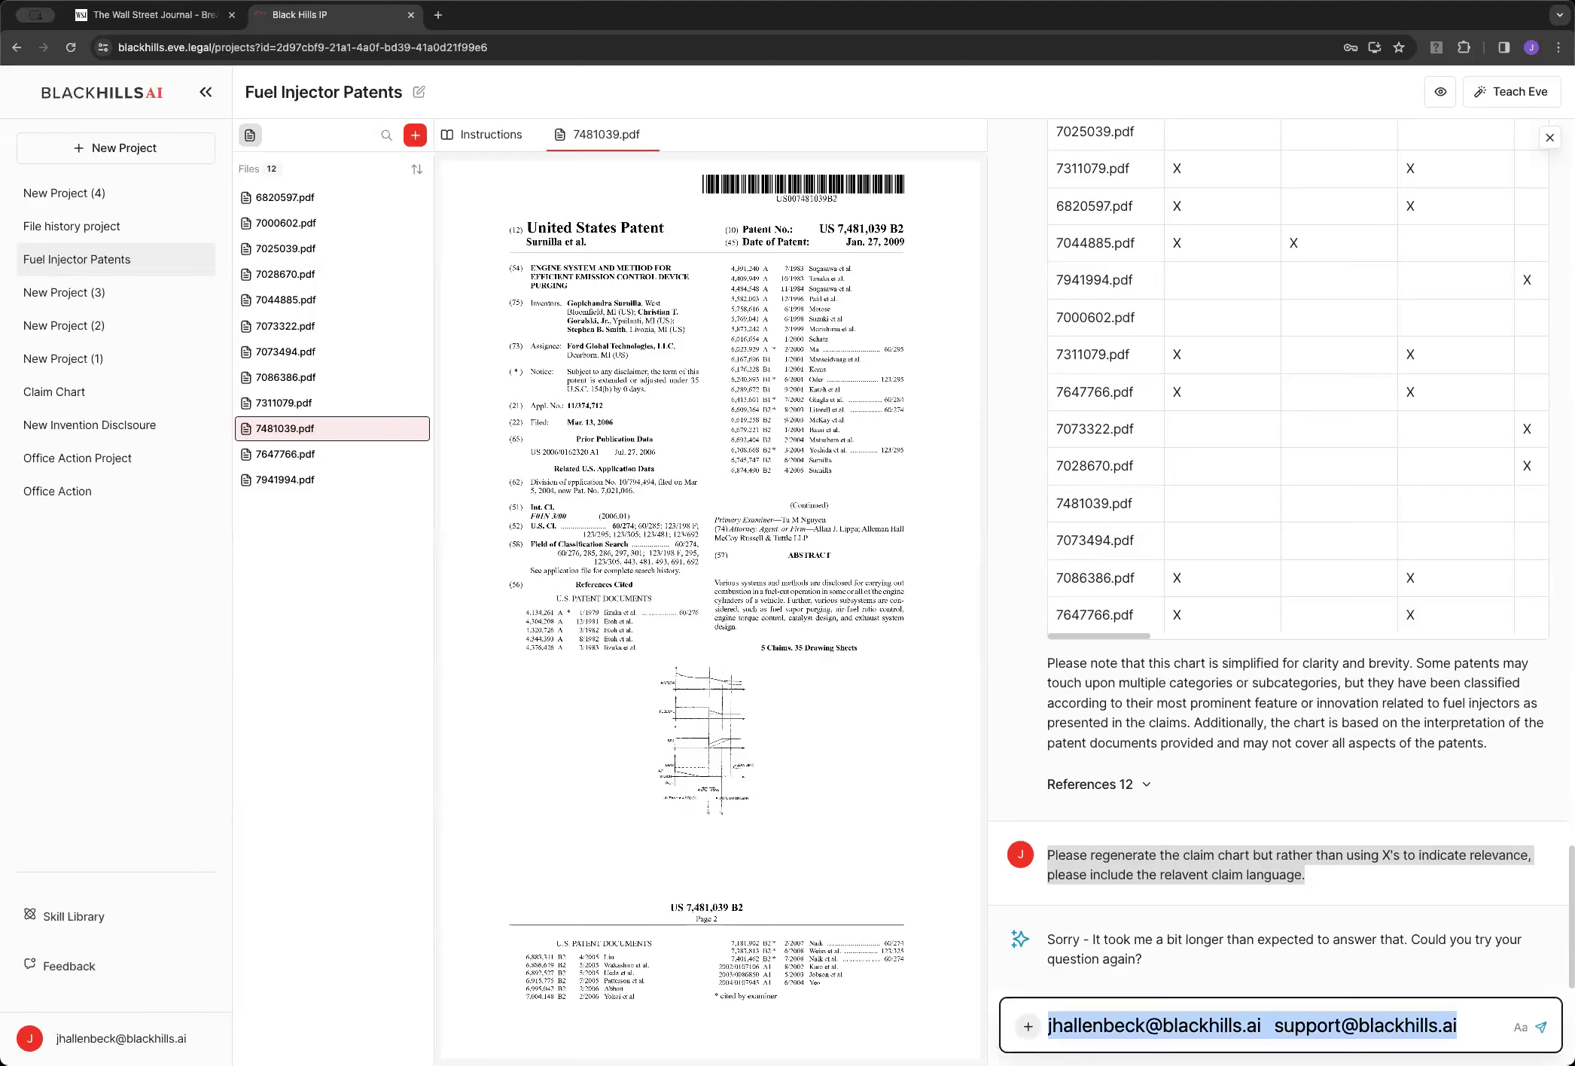
key("BackSpace")
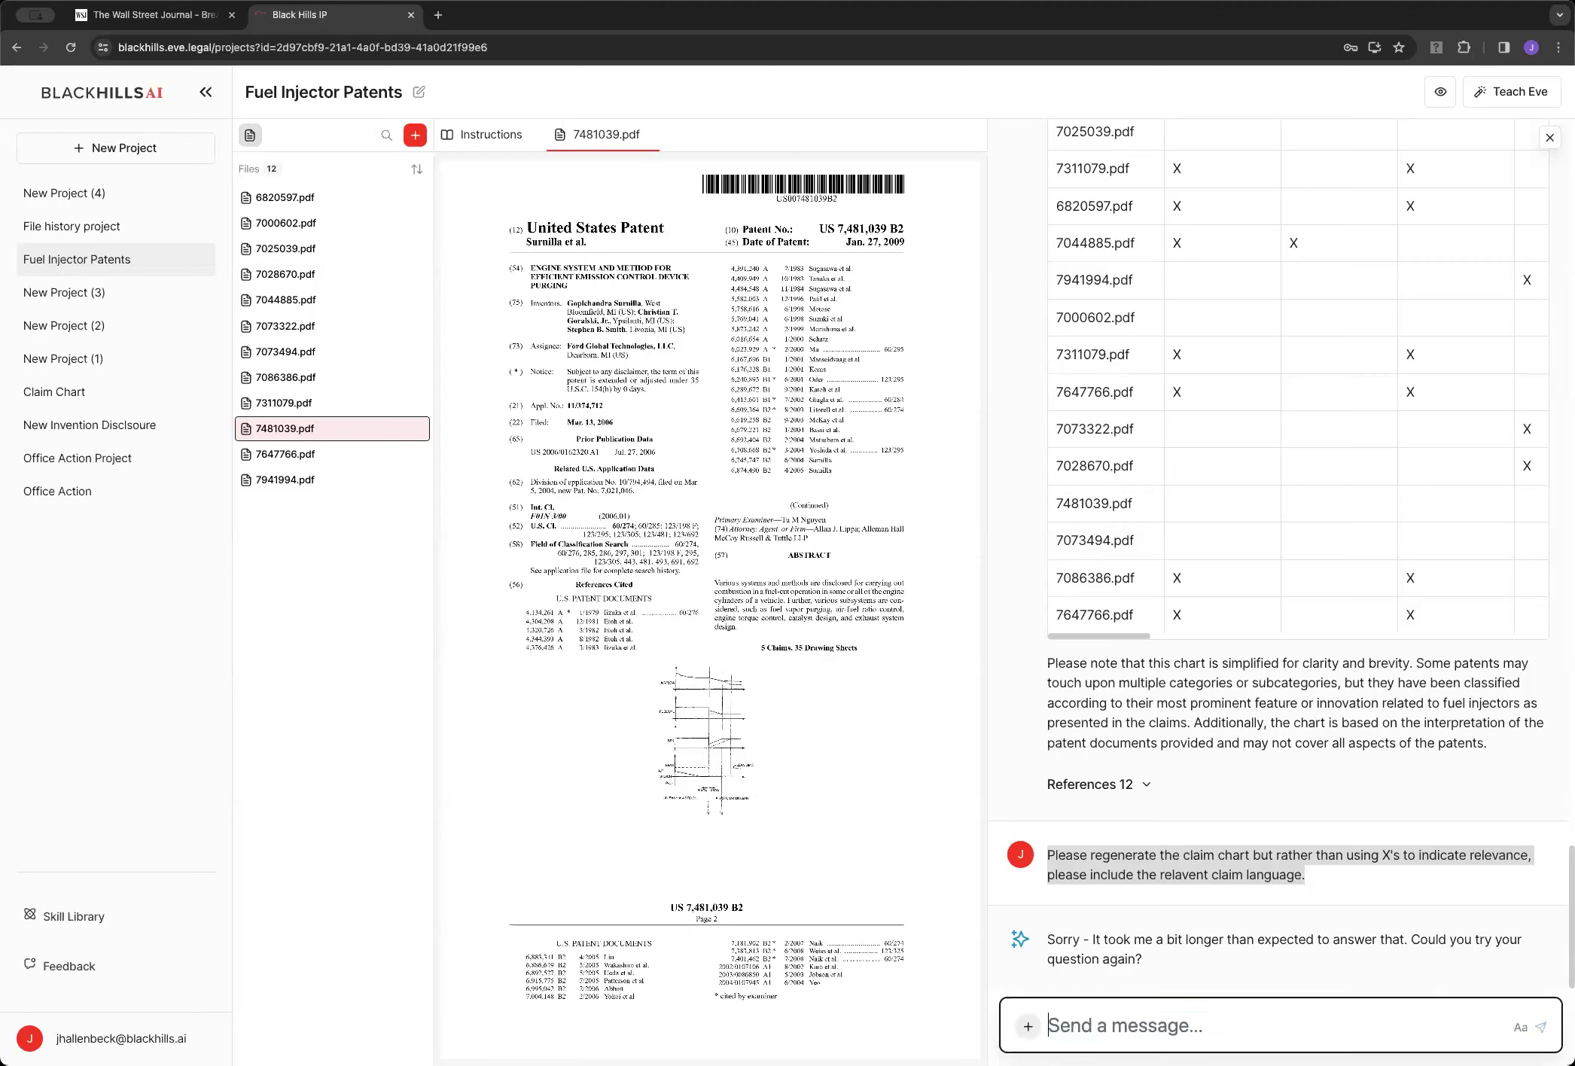
Copy the earlier regenerate-with-claim-language request and resend it to Eve
right_click(1282, 862)
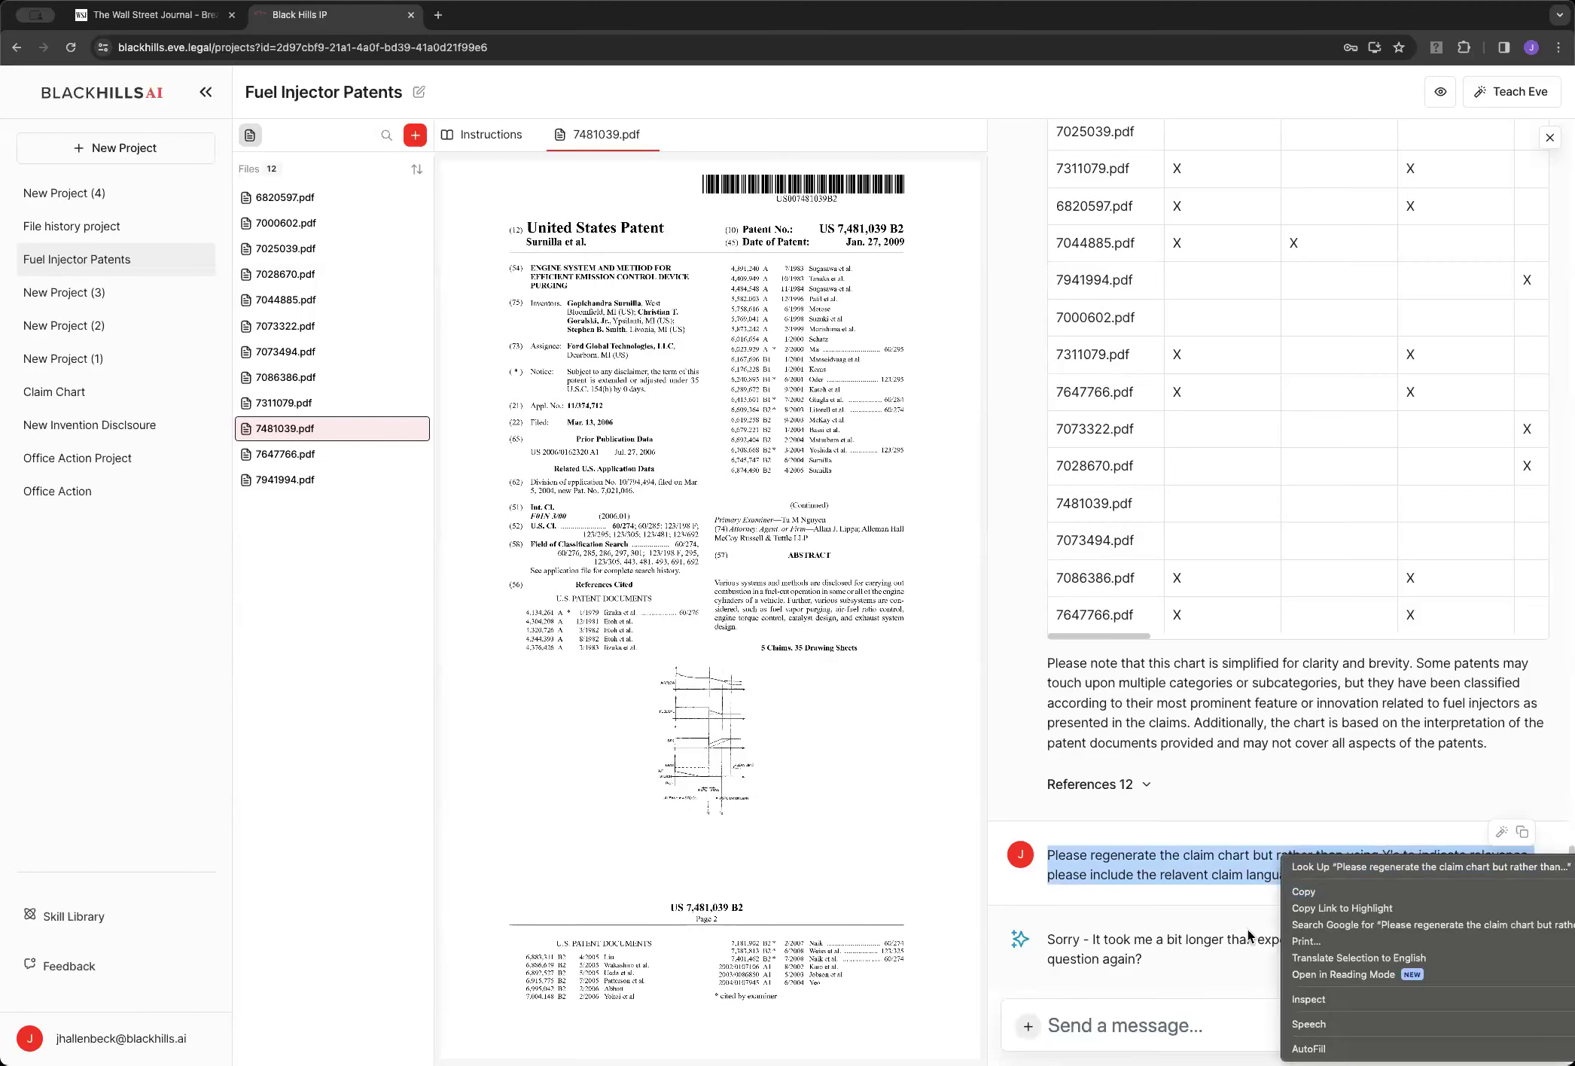
left_click(1305, 891)
left_click(1140, 1025)
key("super+v")
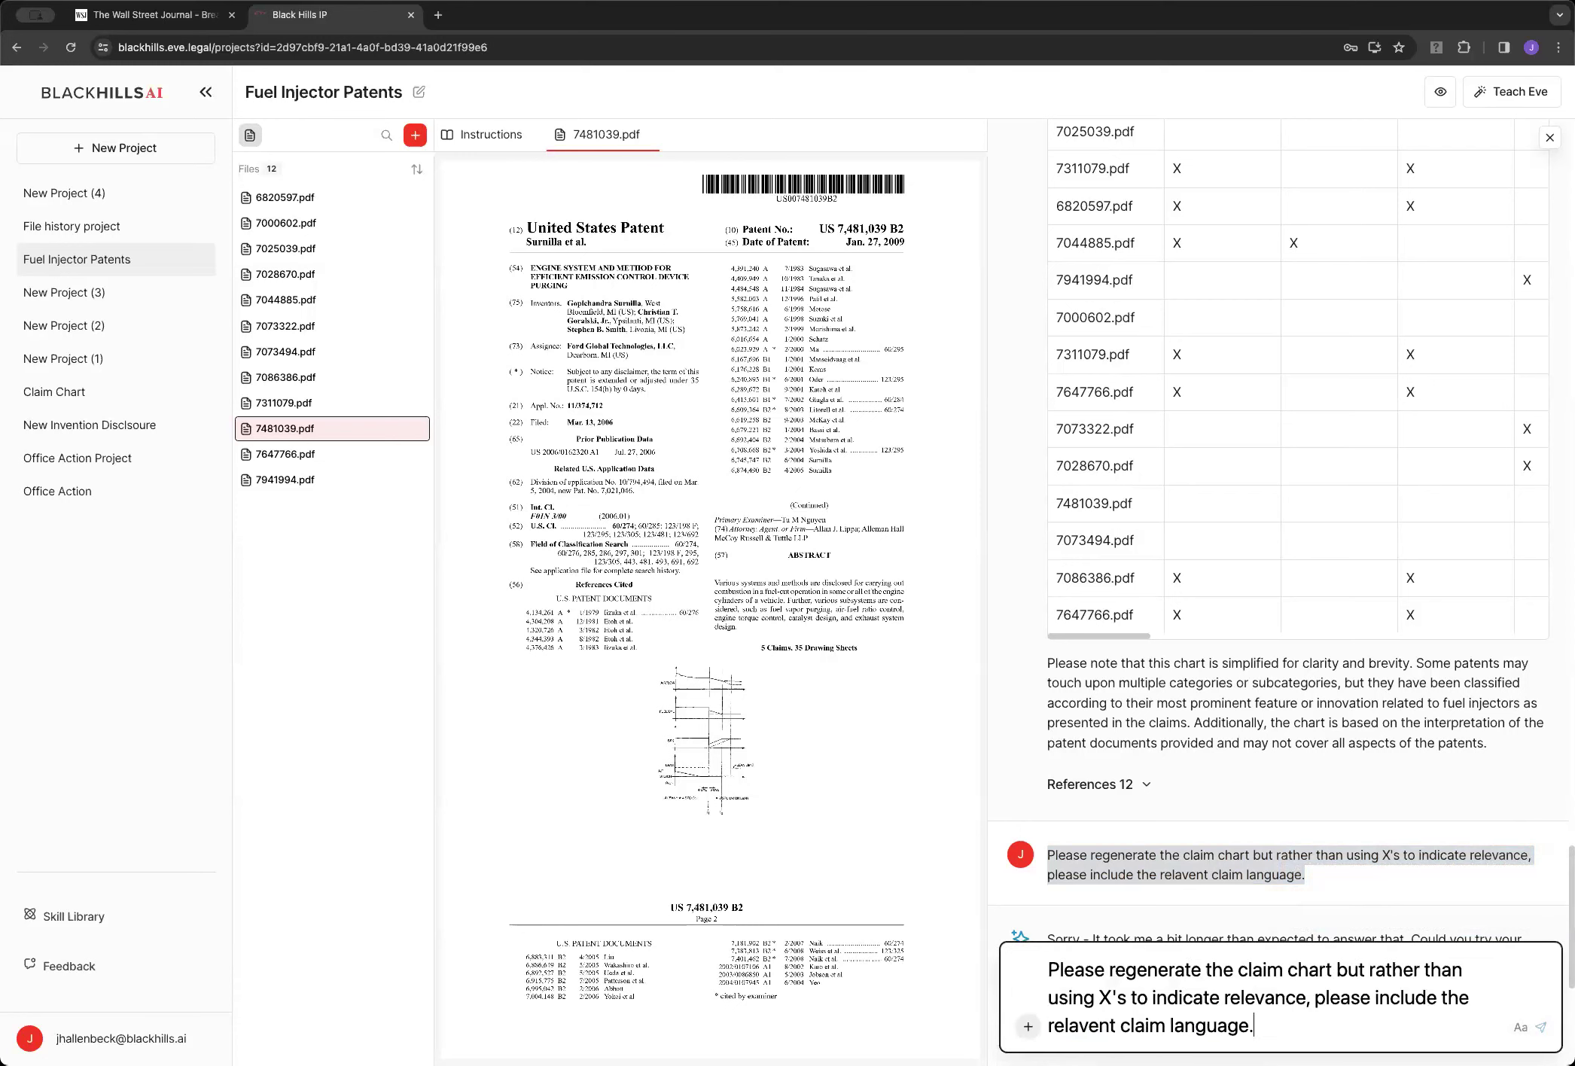
key("Return")
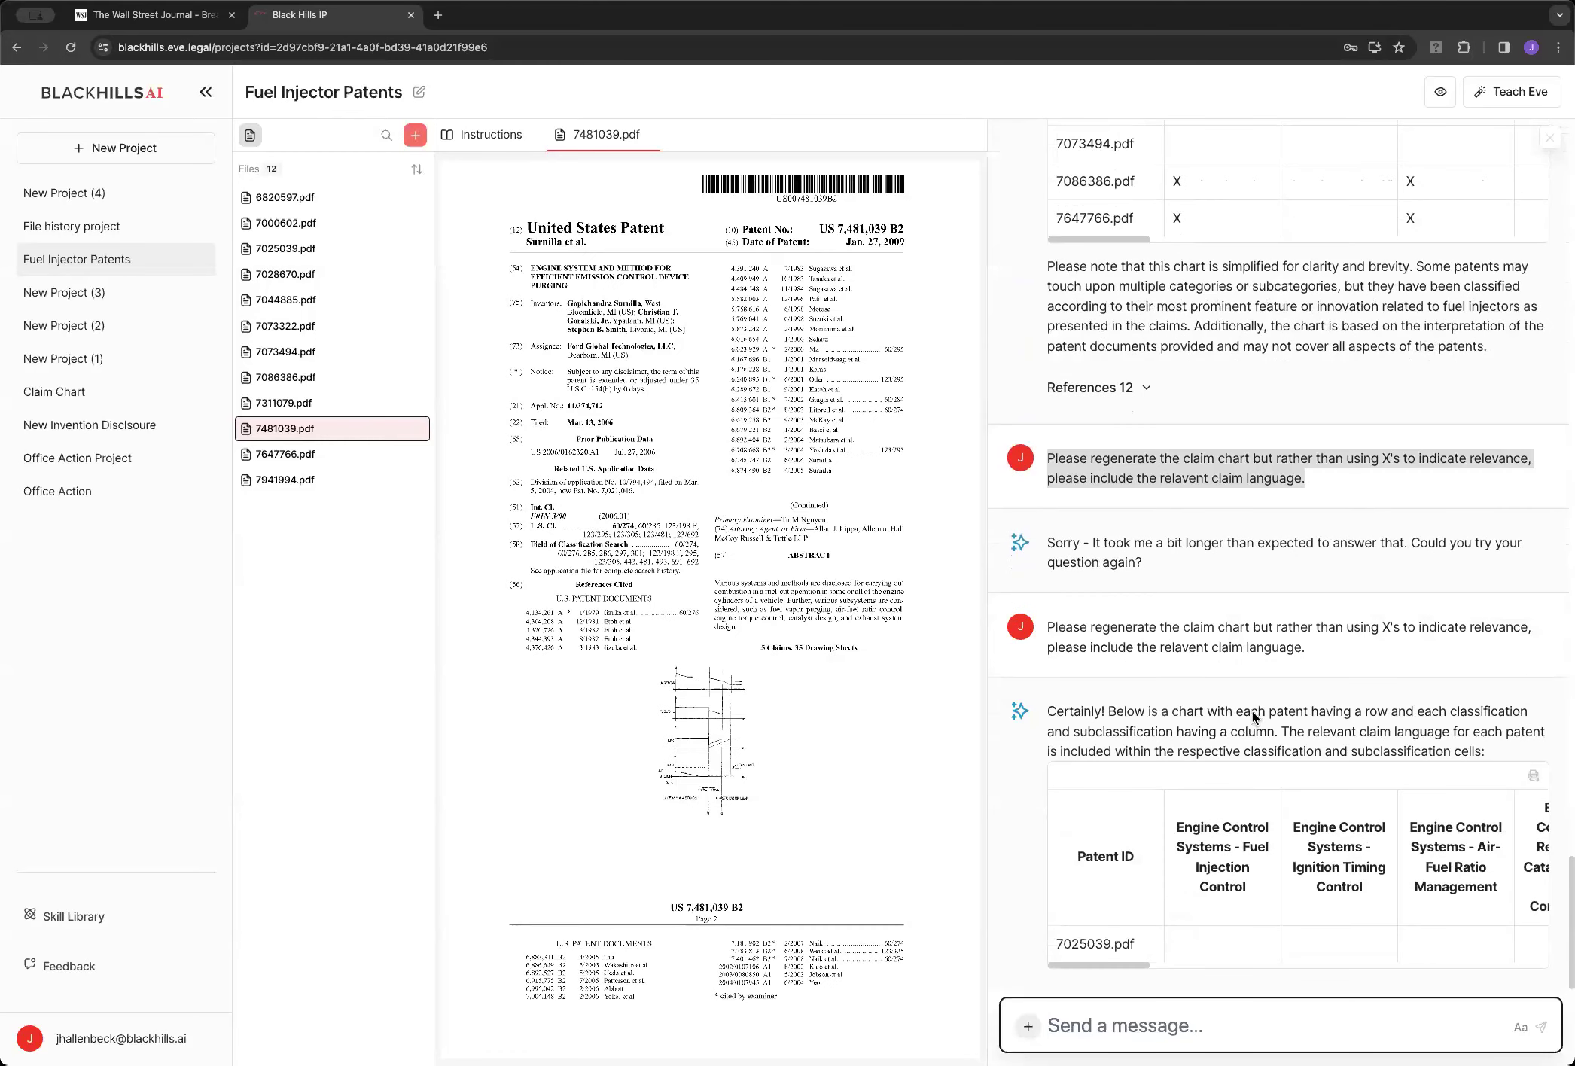
Scroll the new chart sideways as Eve streams claim language such as 'Air-fuel ratio control'
scroll(1347, 813, "right", 10)
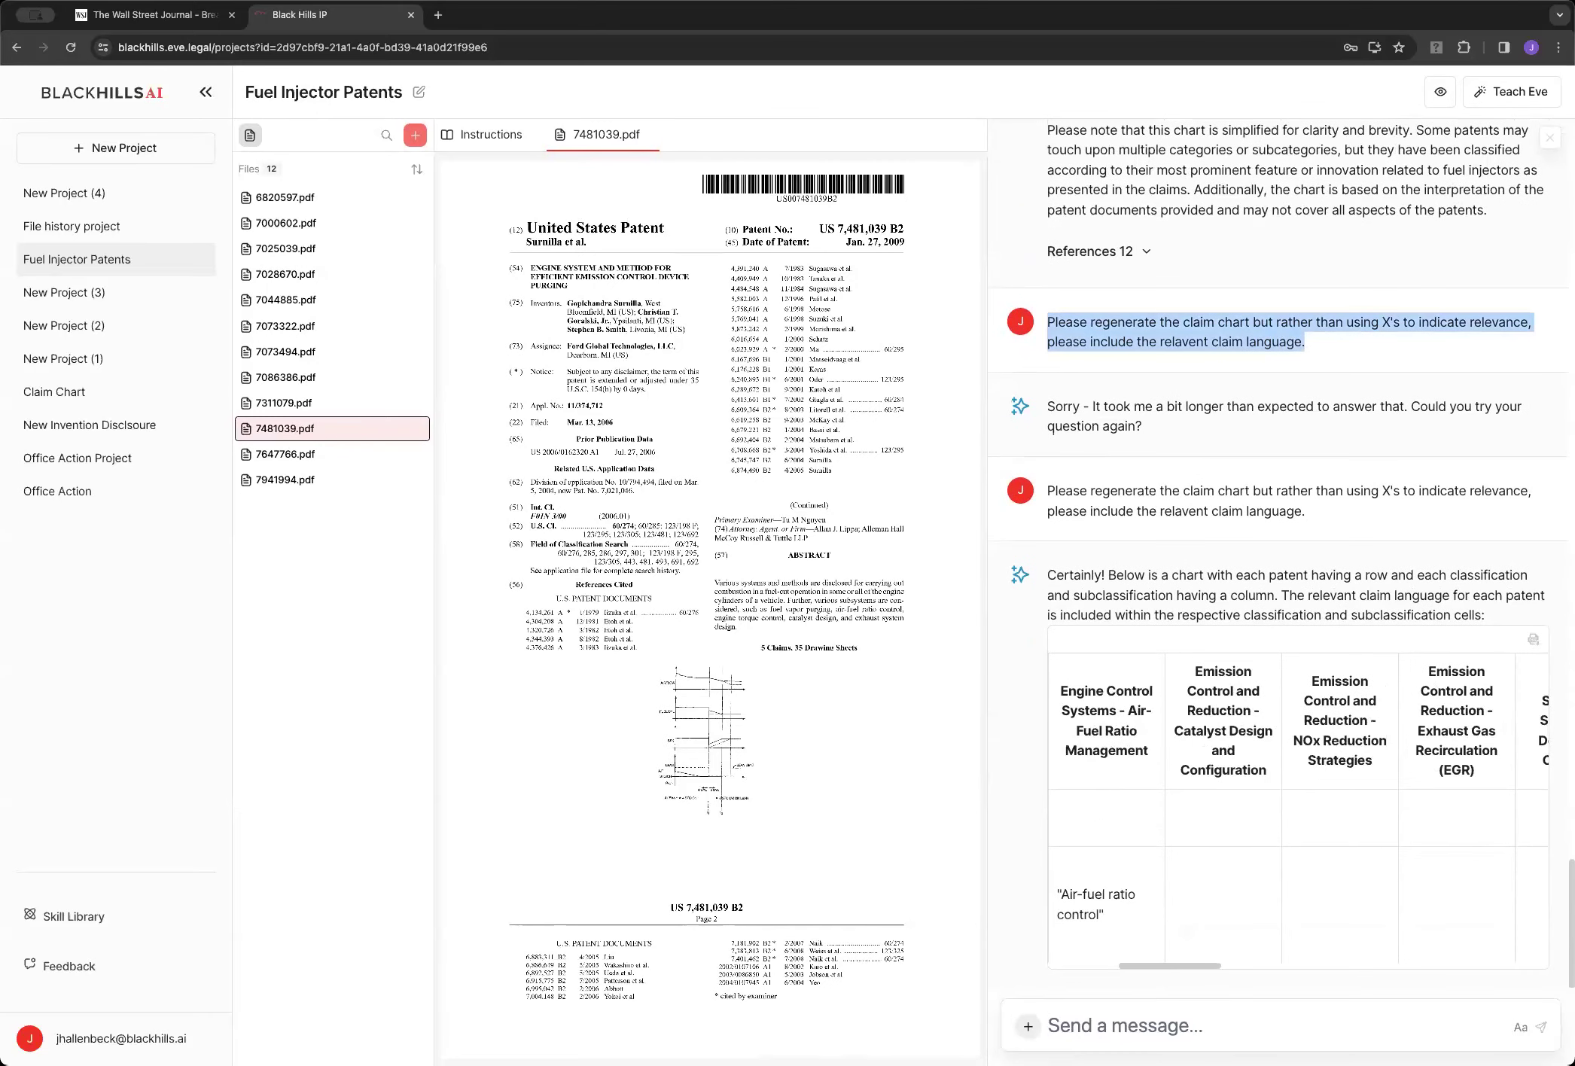
Hide the files/PDF panel and scroll across the claim chart until it finishes with 12 references
left_click(1440, 91)
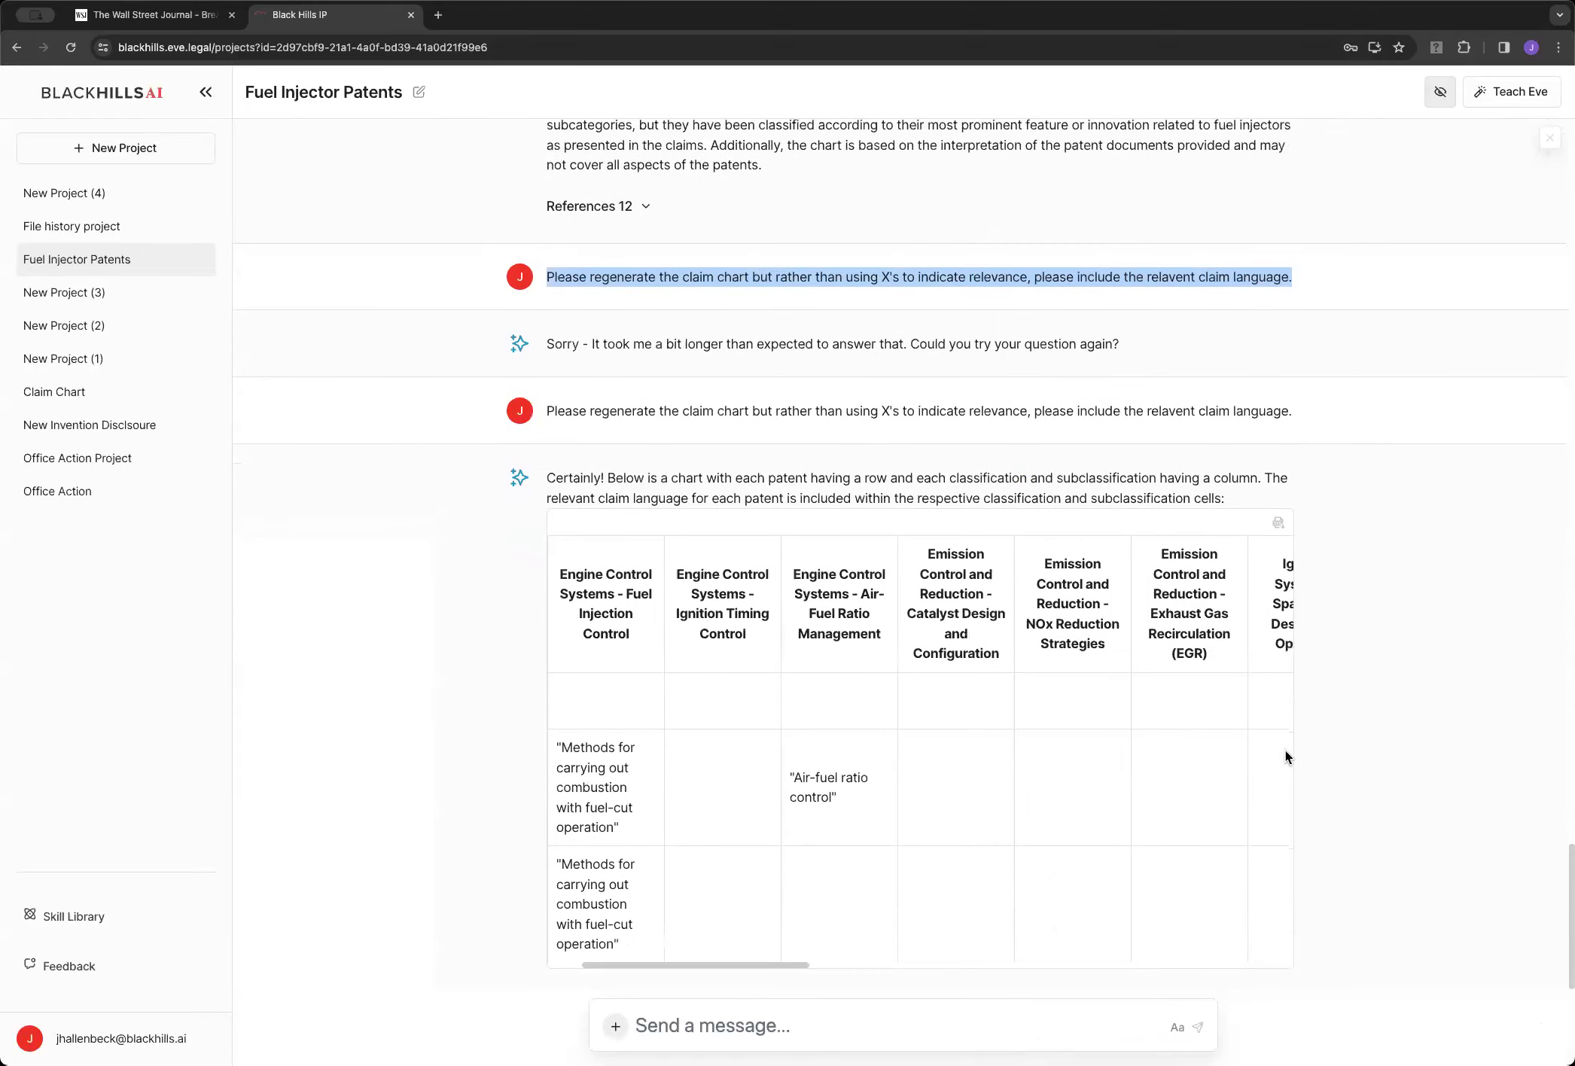
scroll(950, 843, "right", 3)
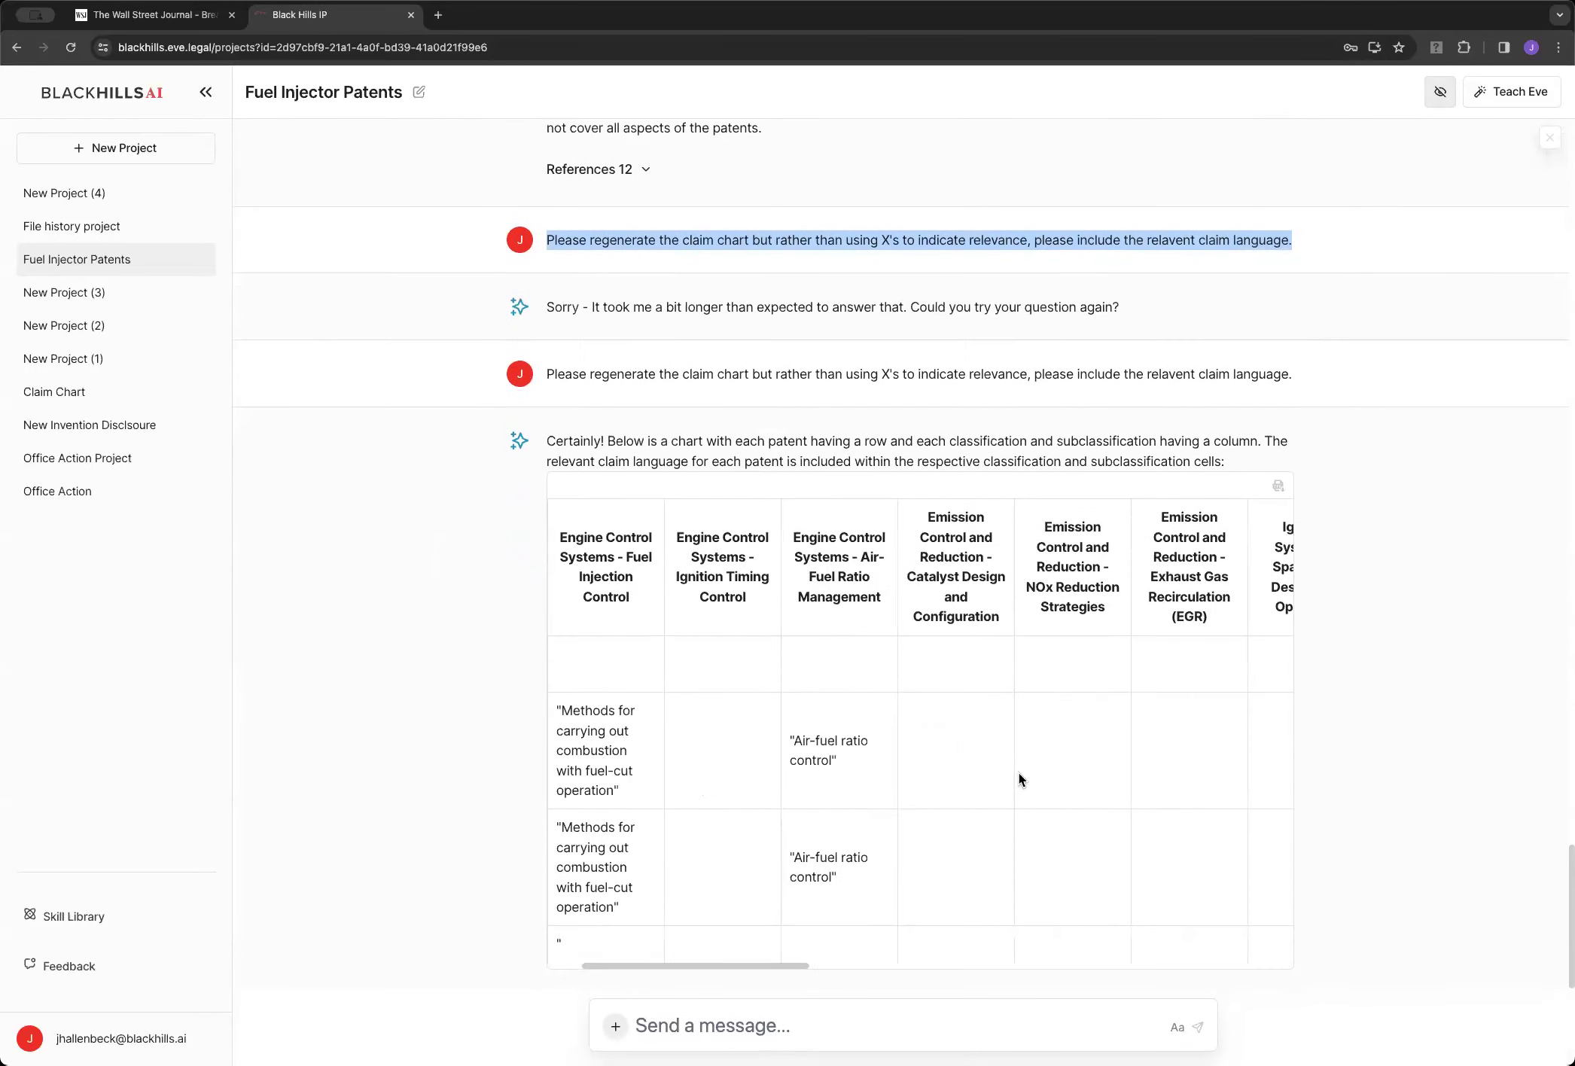
scroll(1018, 773, "right", 2)
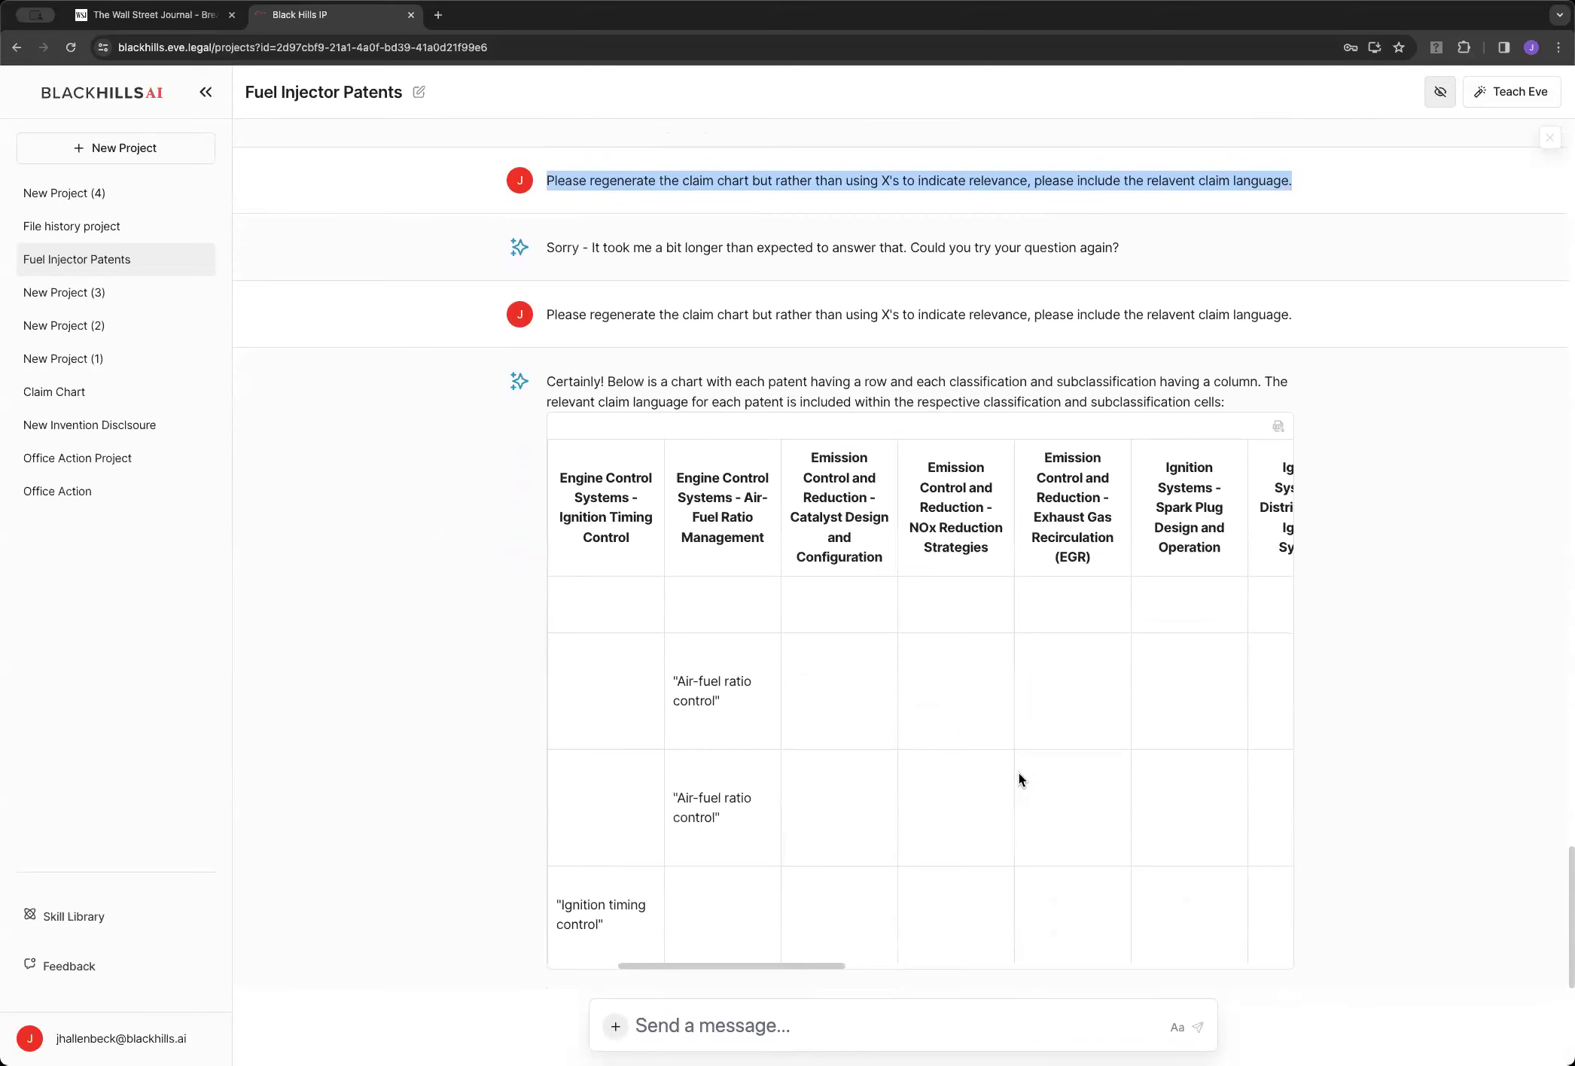
scroll(1019, 772, "right", 10)
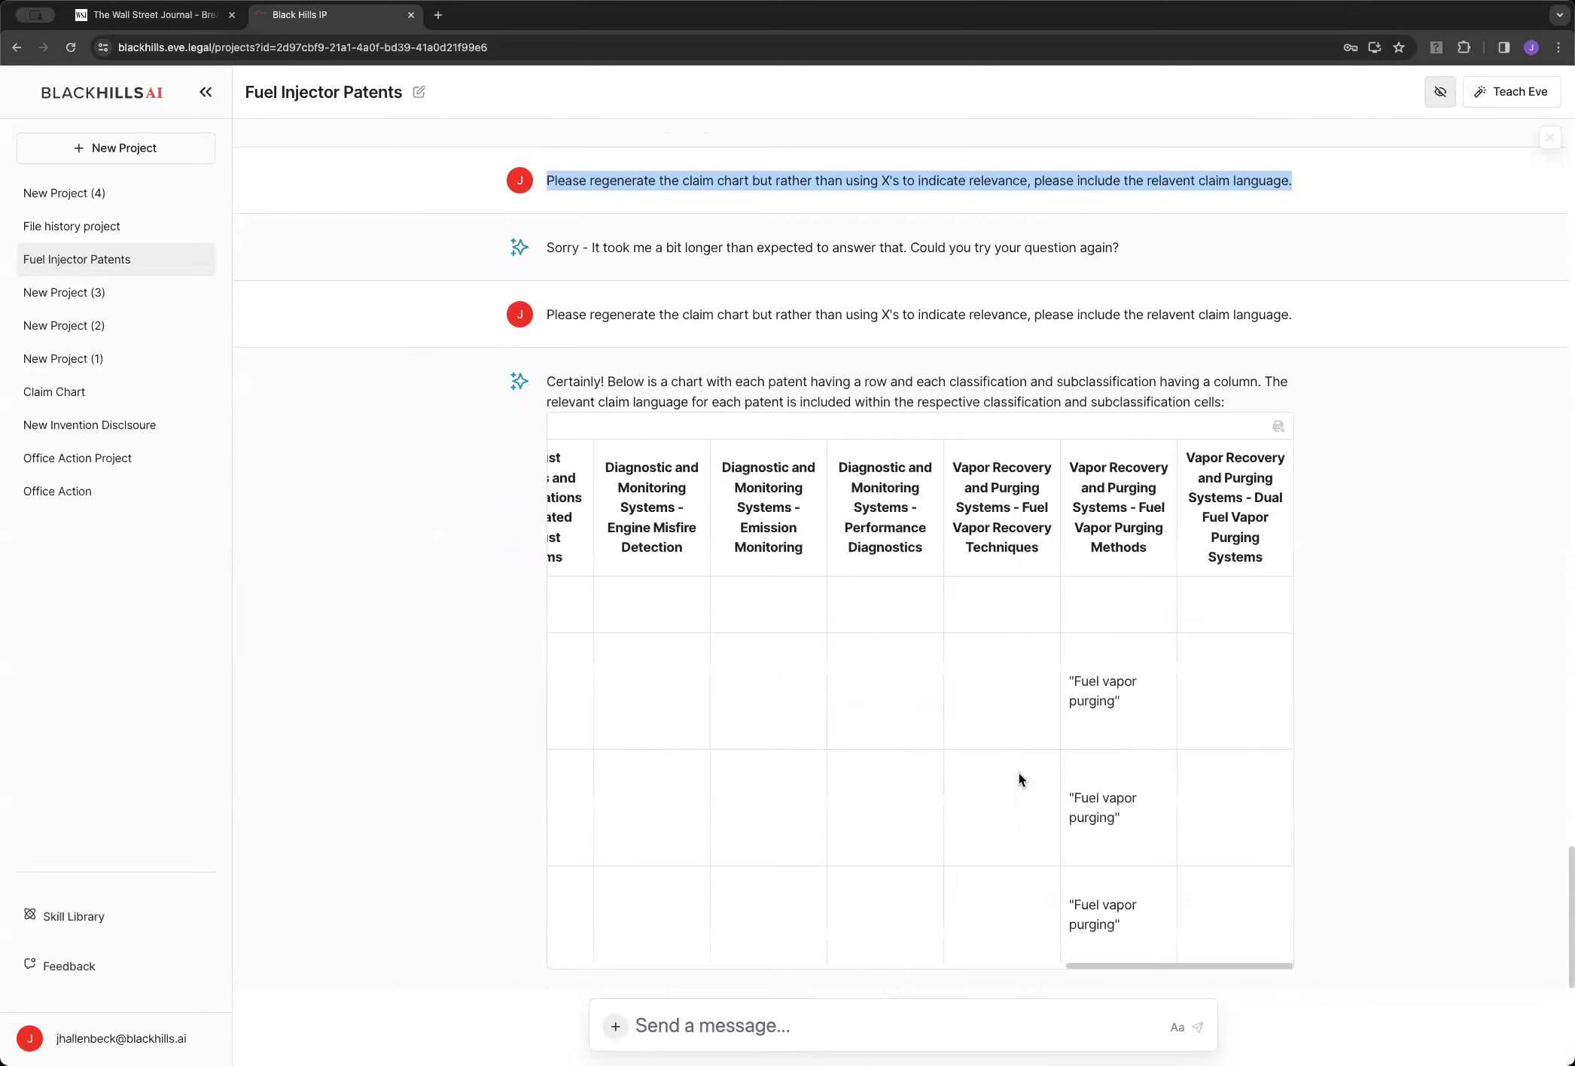
scroll(1019, 773, "right", 5)
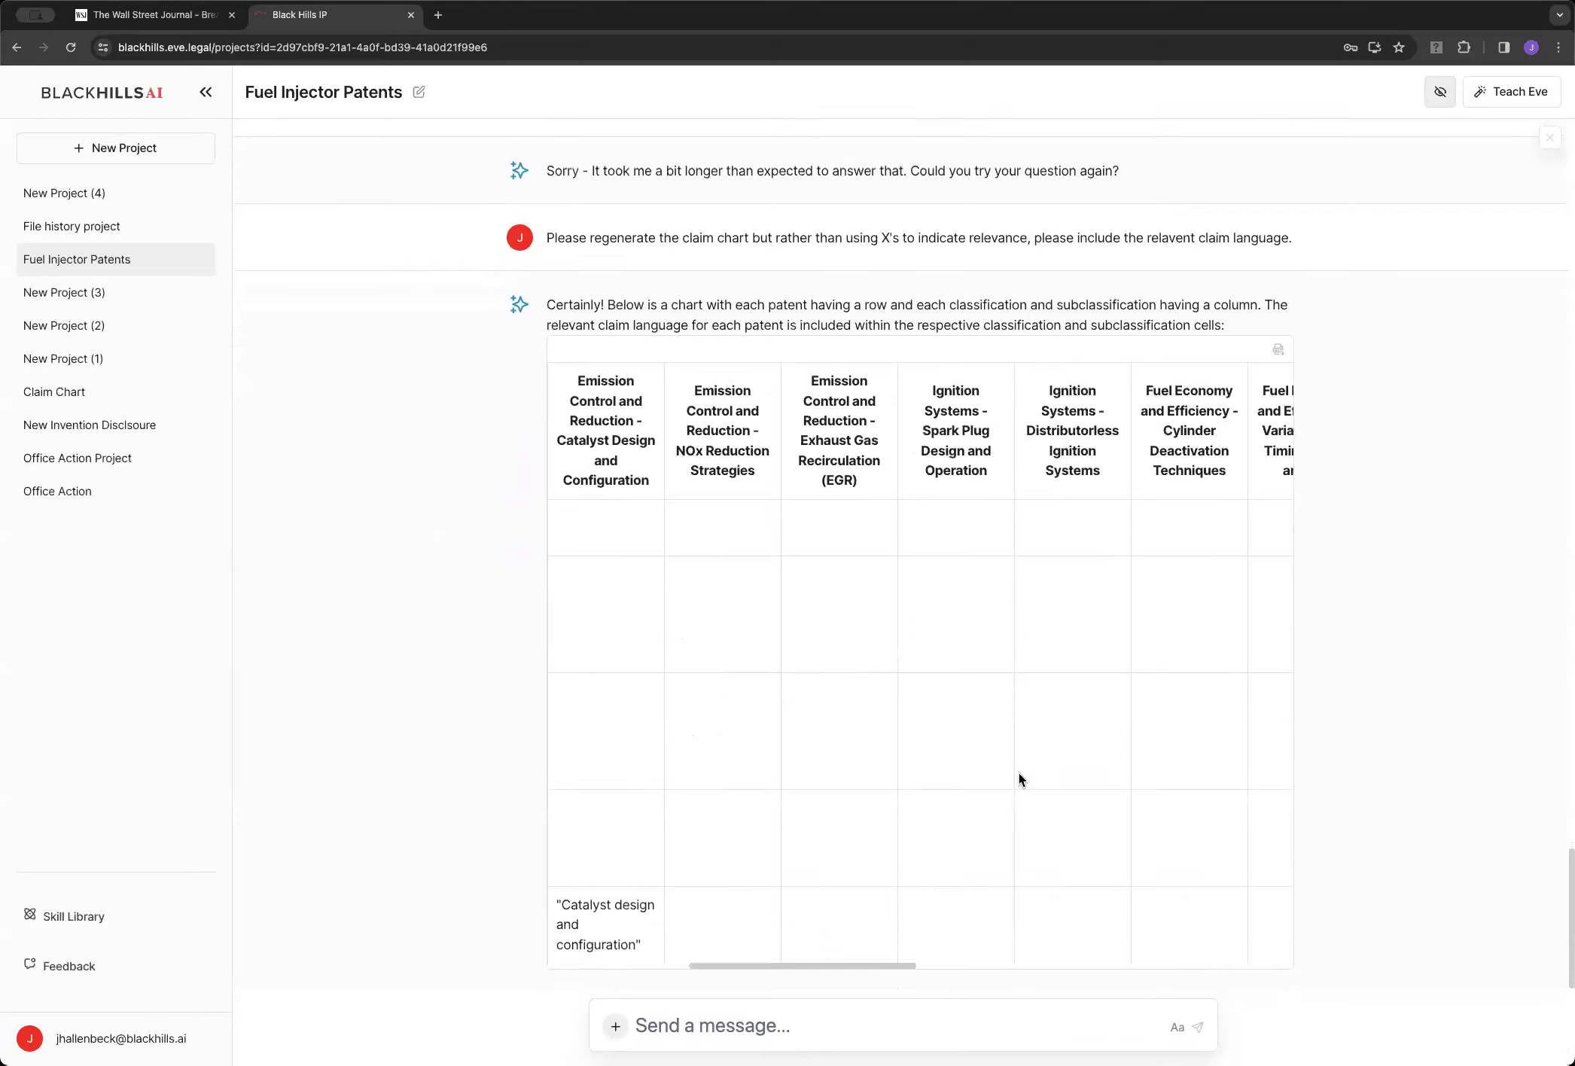
scroll(1019, 772, "right", 10)
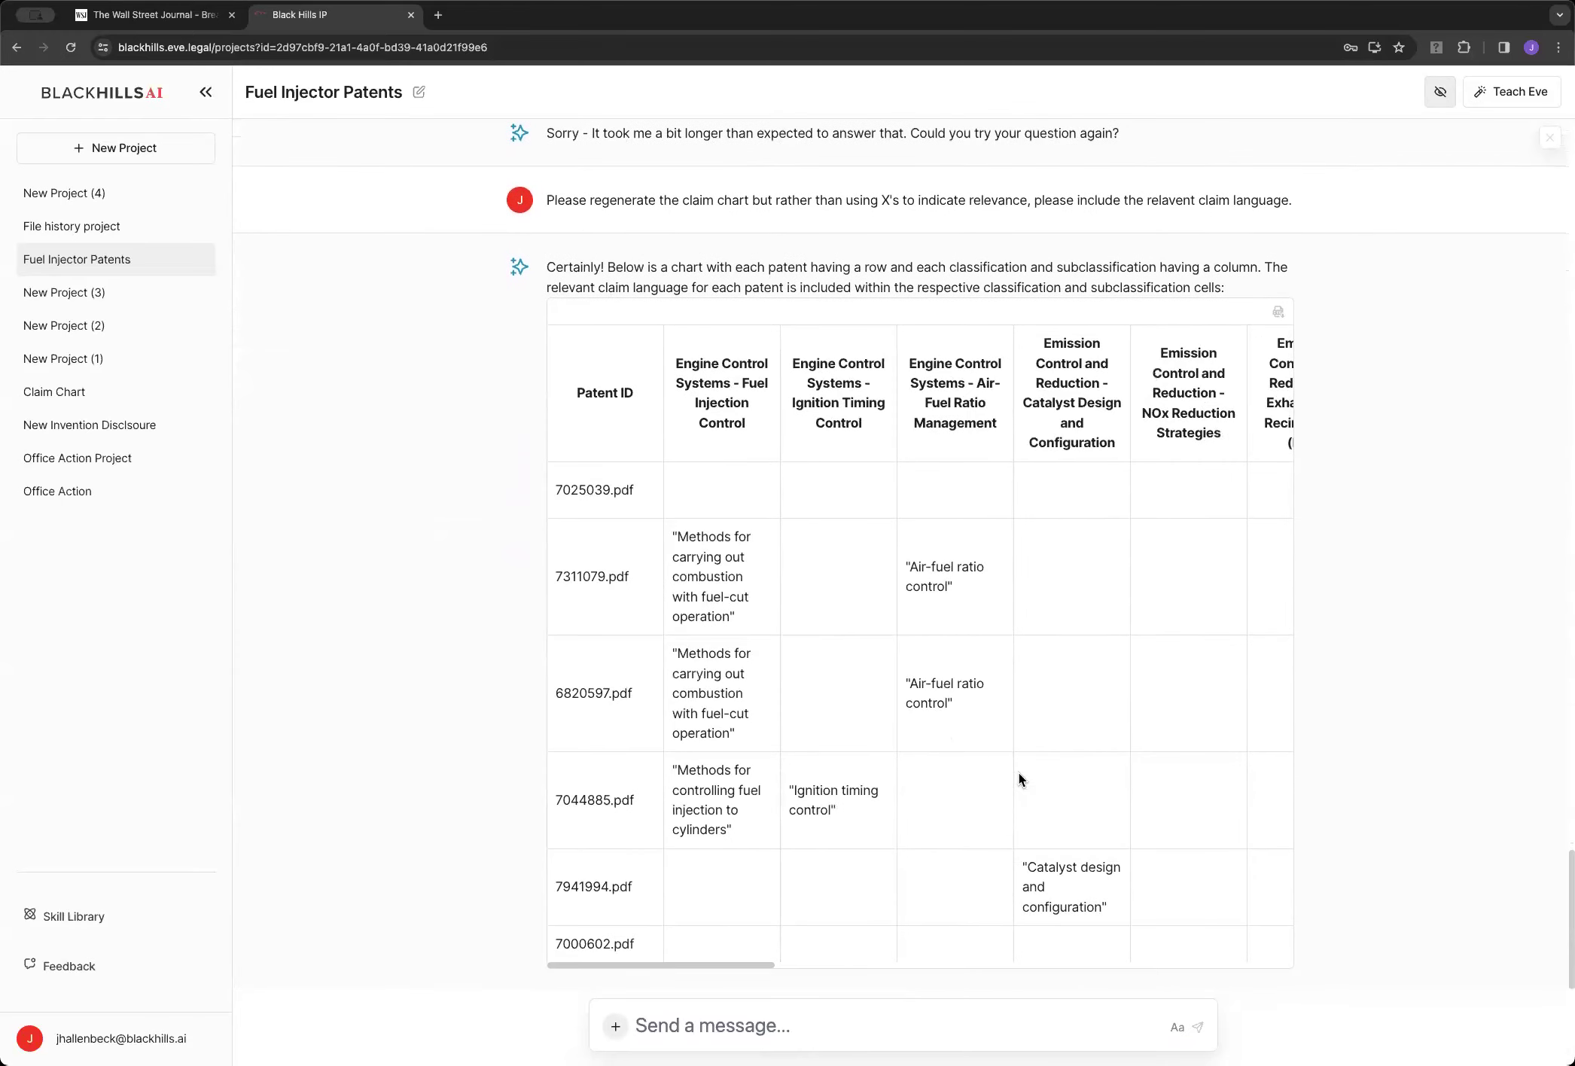
scroll(1018, 772, "right", 10)
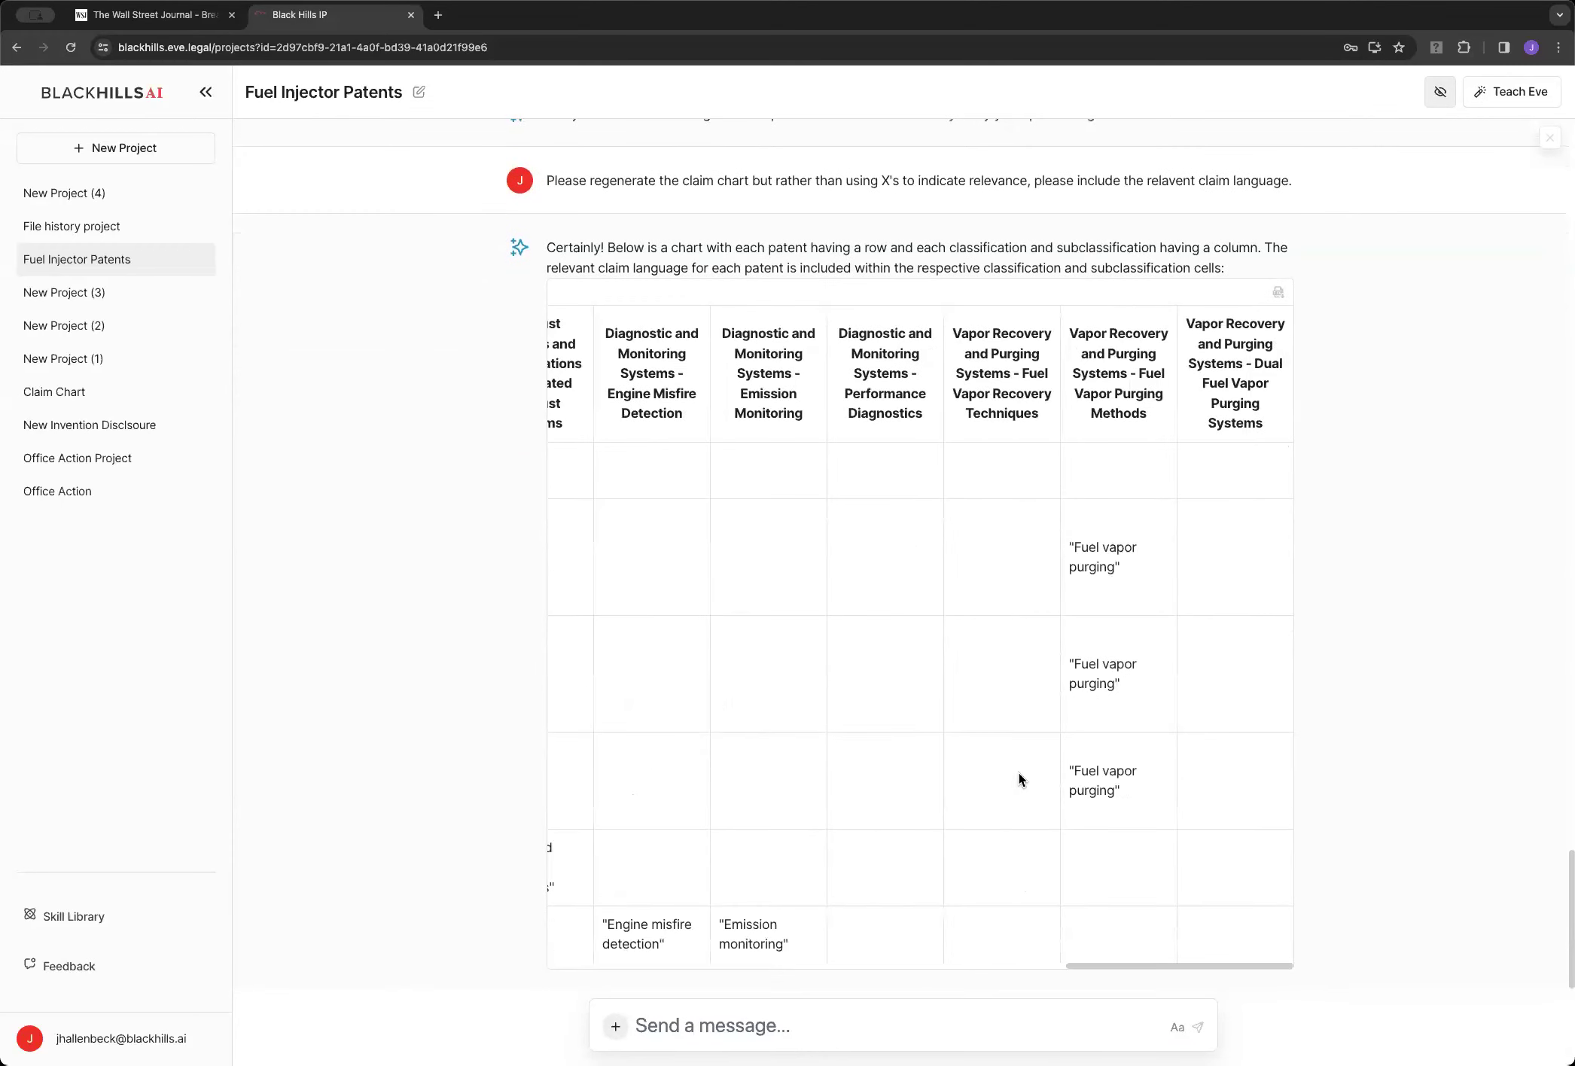
scroll(1019, 772, "right", 2)
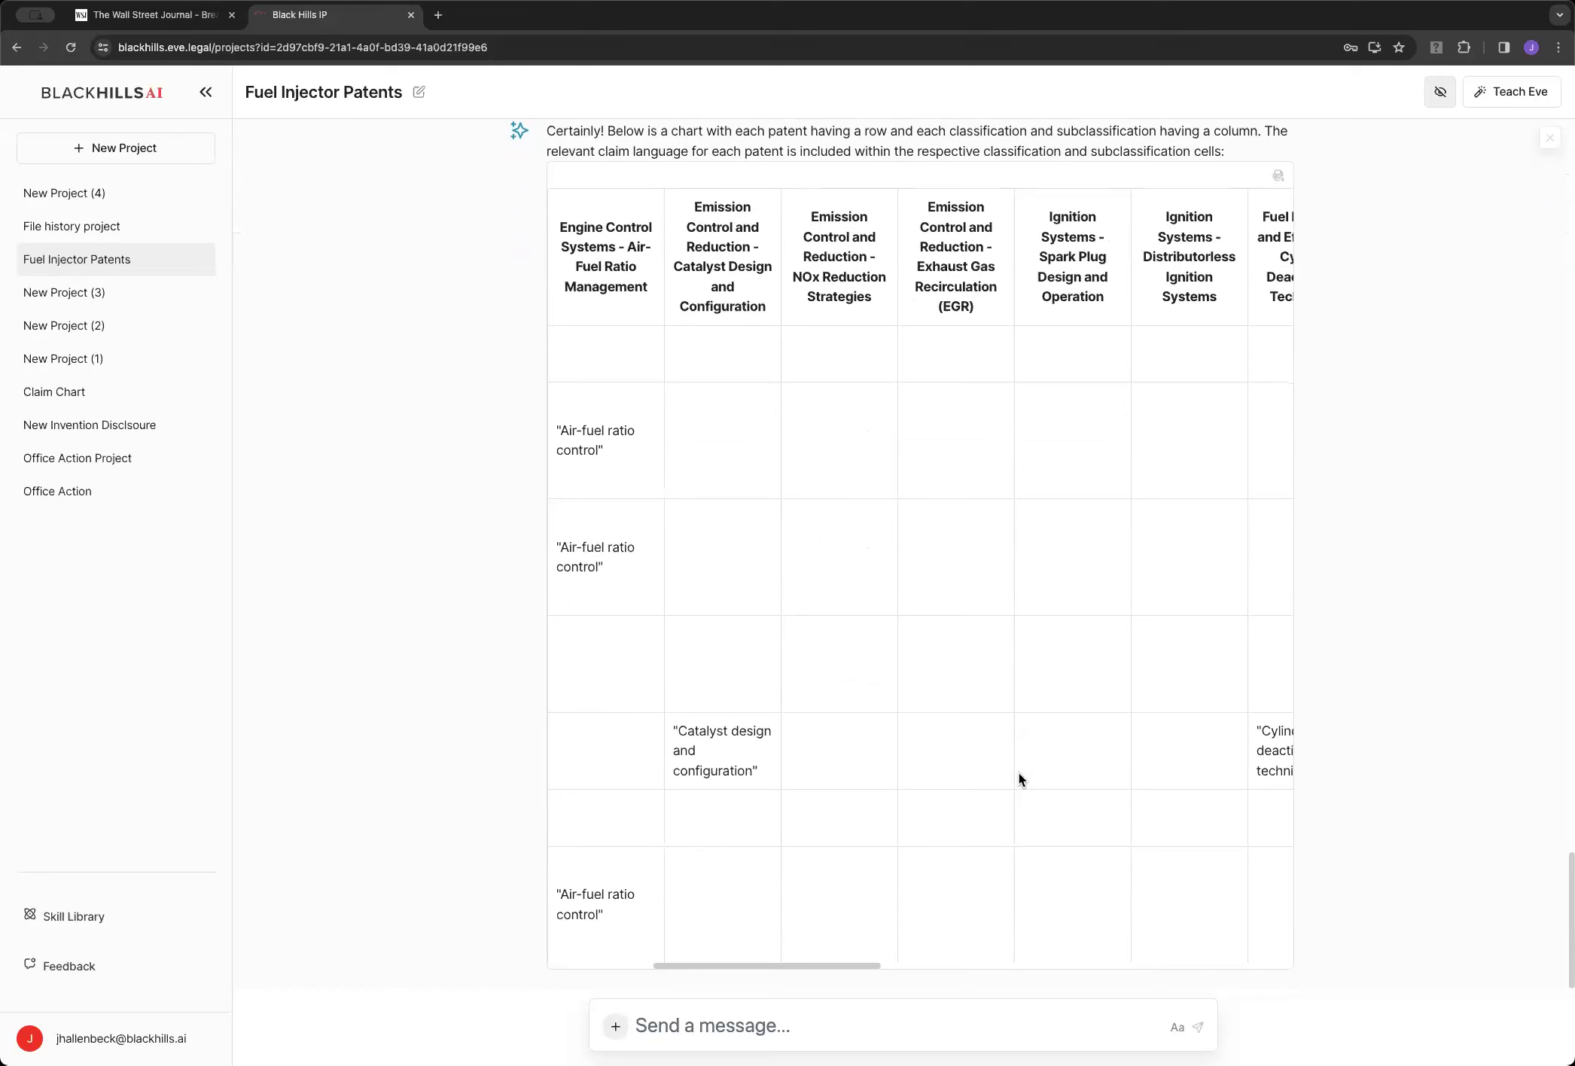
scroll(1019, 773, "right", 10)
scroll(907, 795, "right", 2)
scroll(907, 795, "right", 3)
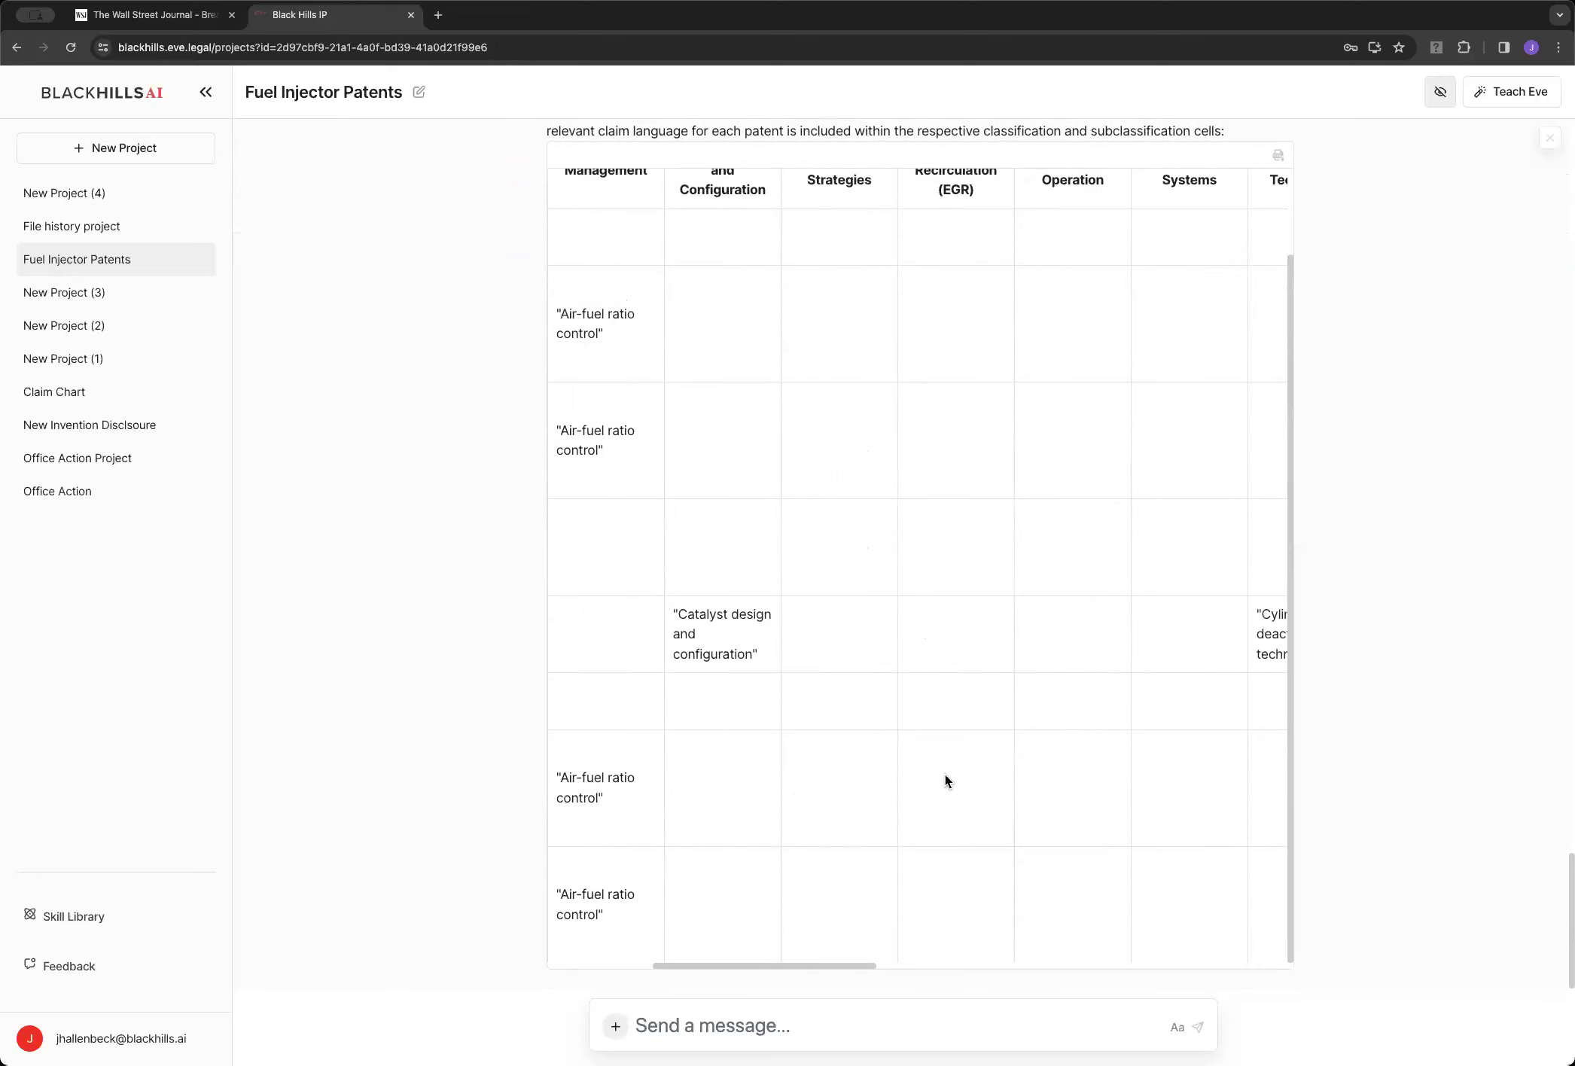
scroll(946, 776, "right", 6)
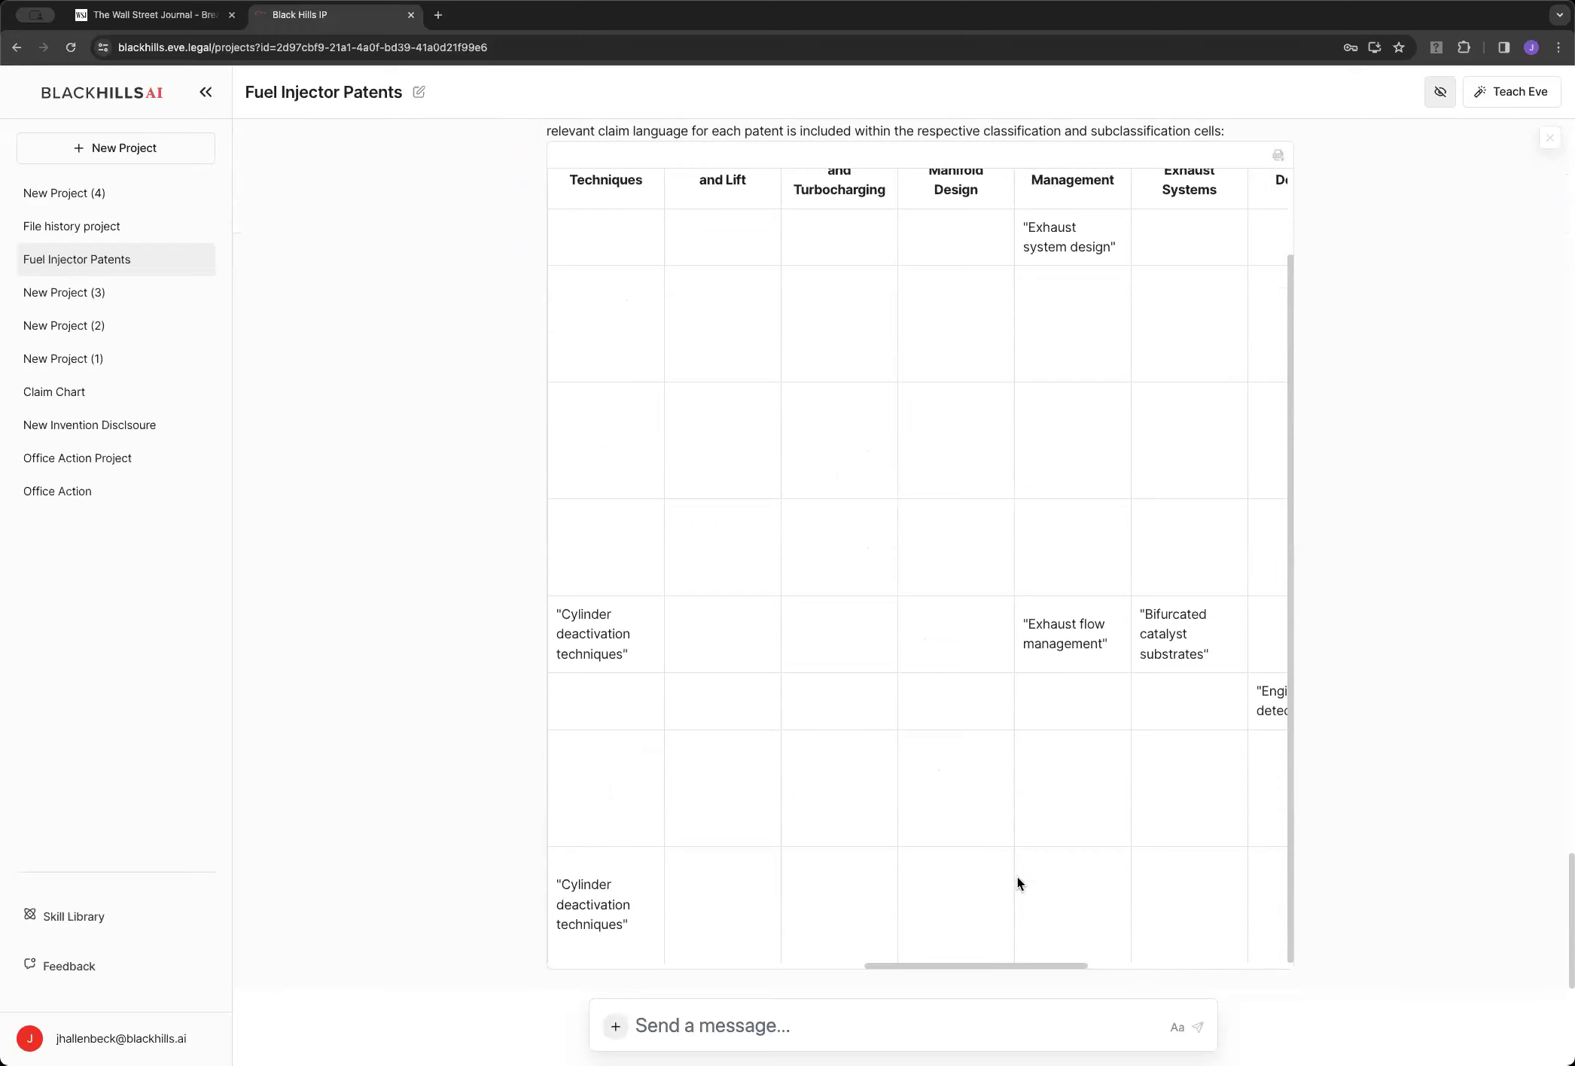
scroll(951, 838, "right", 5)
scroll(890, 809, "right", 4)
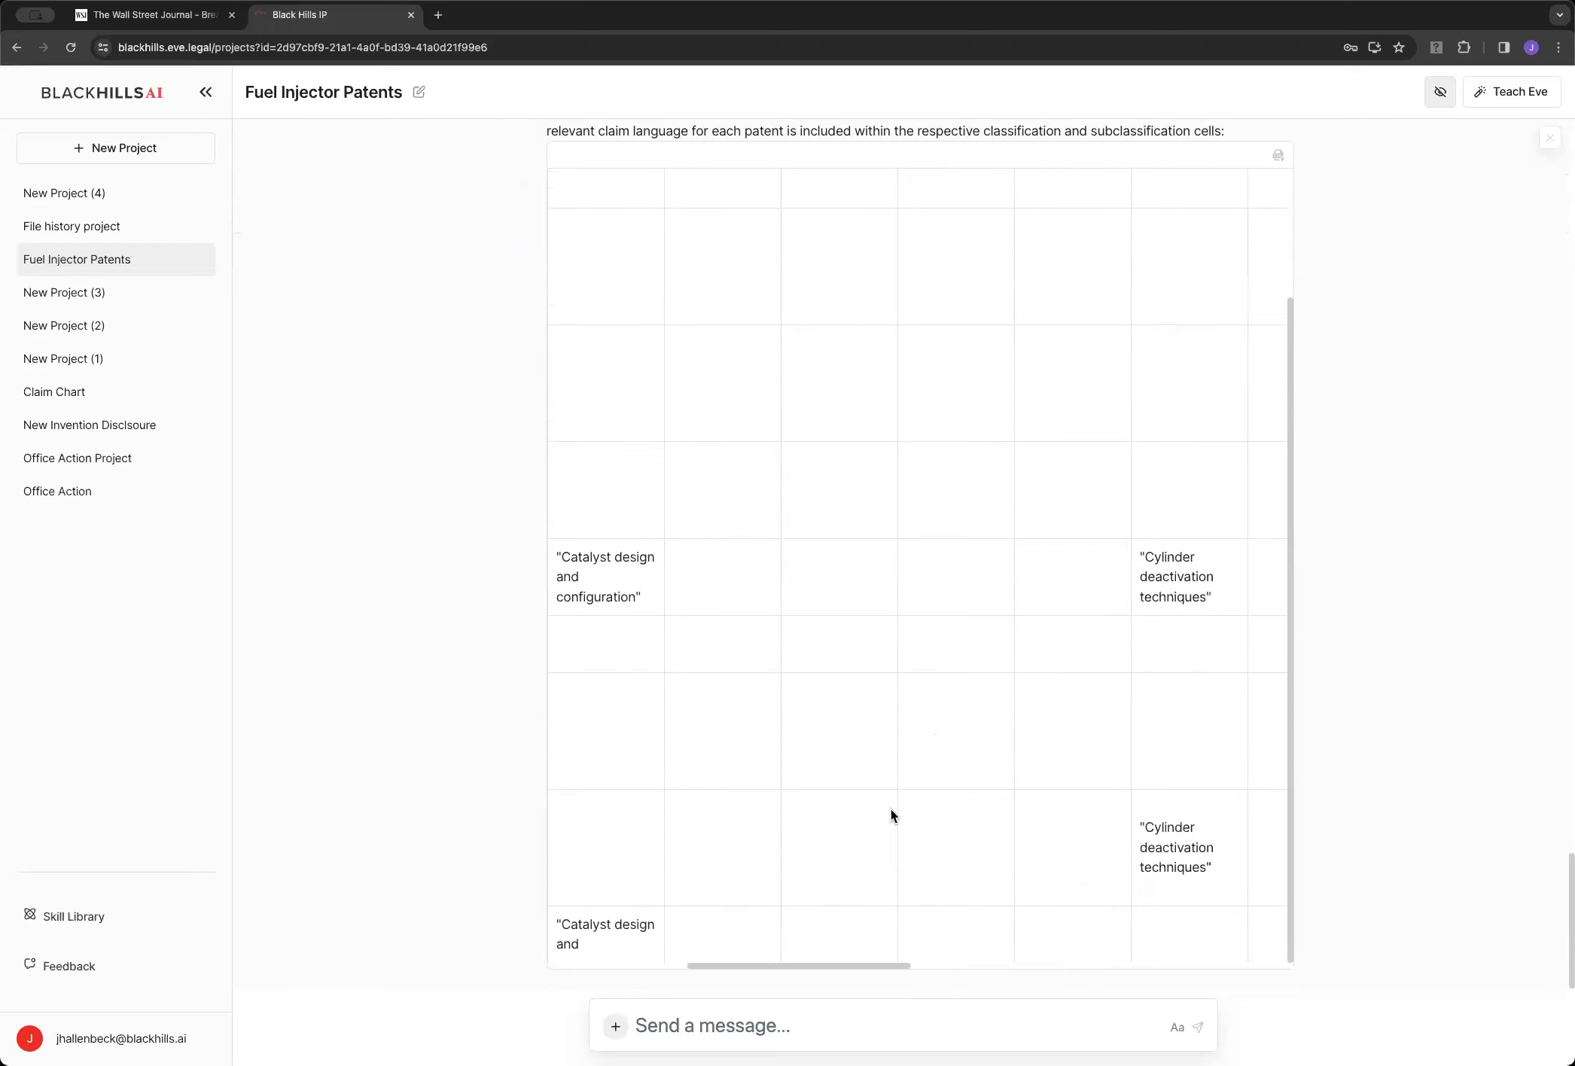
scroll(891, 809, "right", 1)
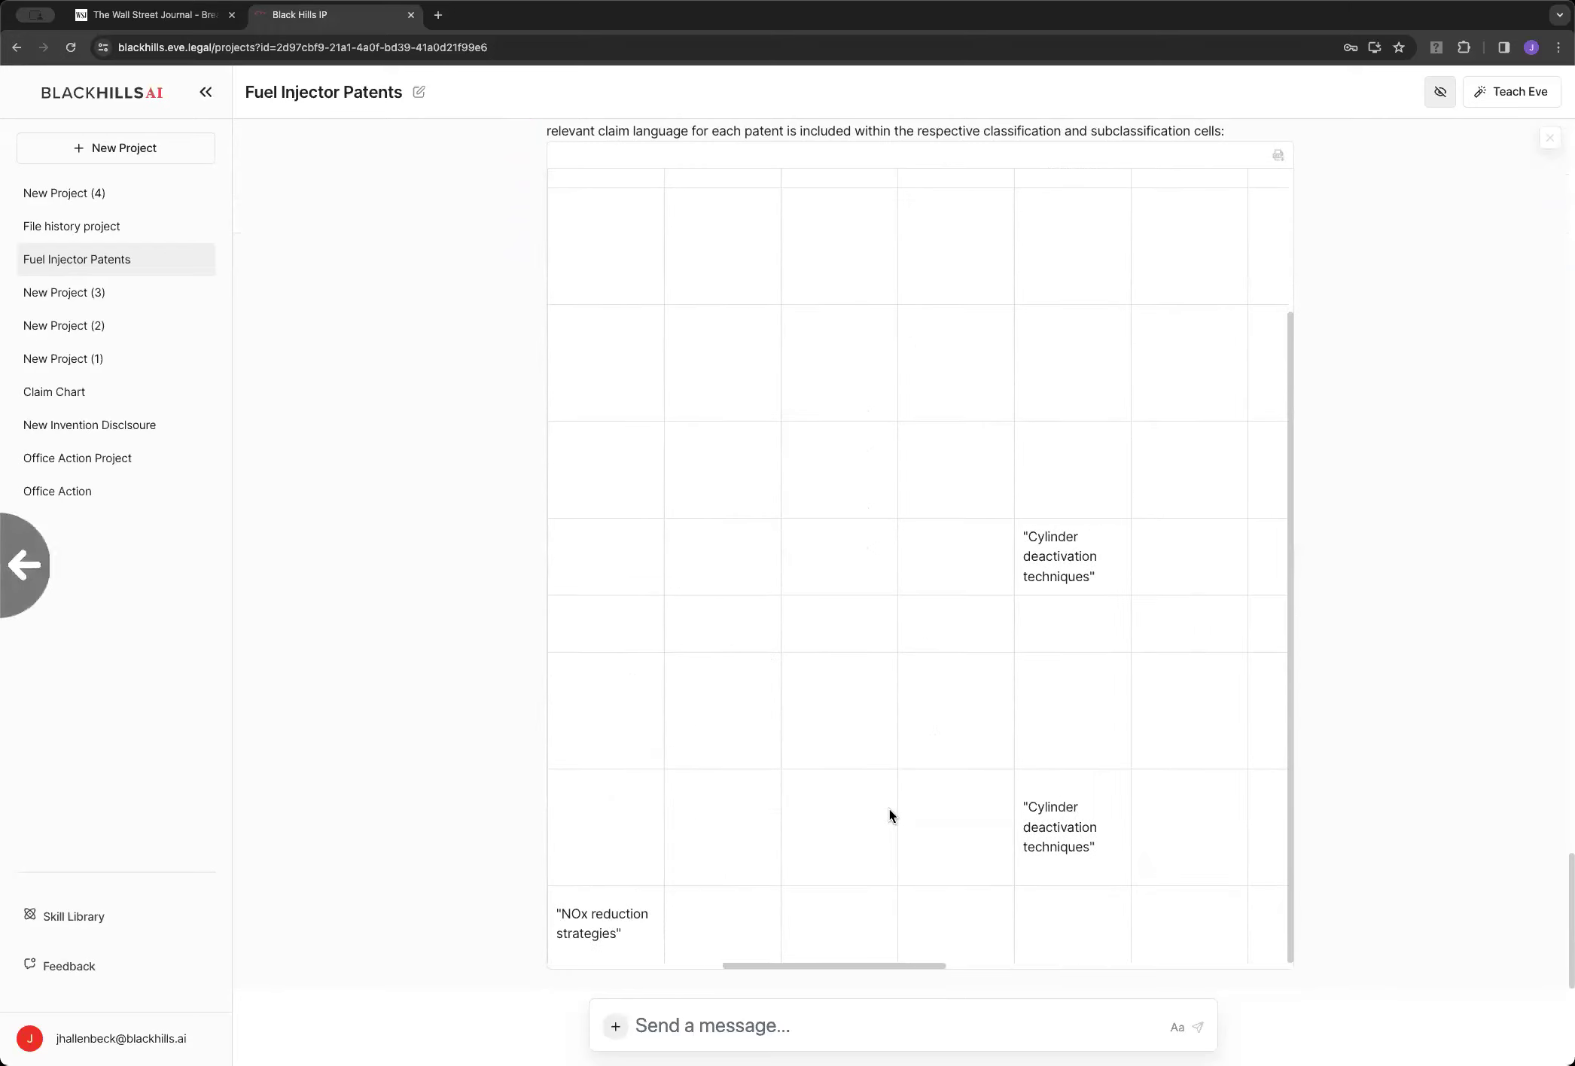
scroll(889, 809, "right", 4)
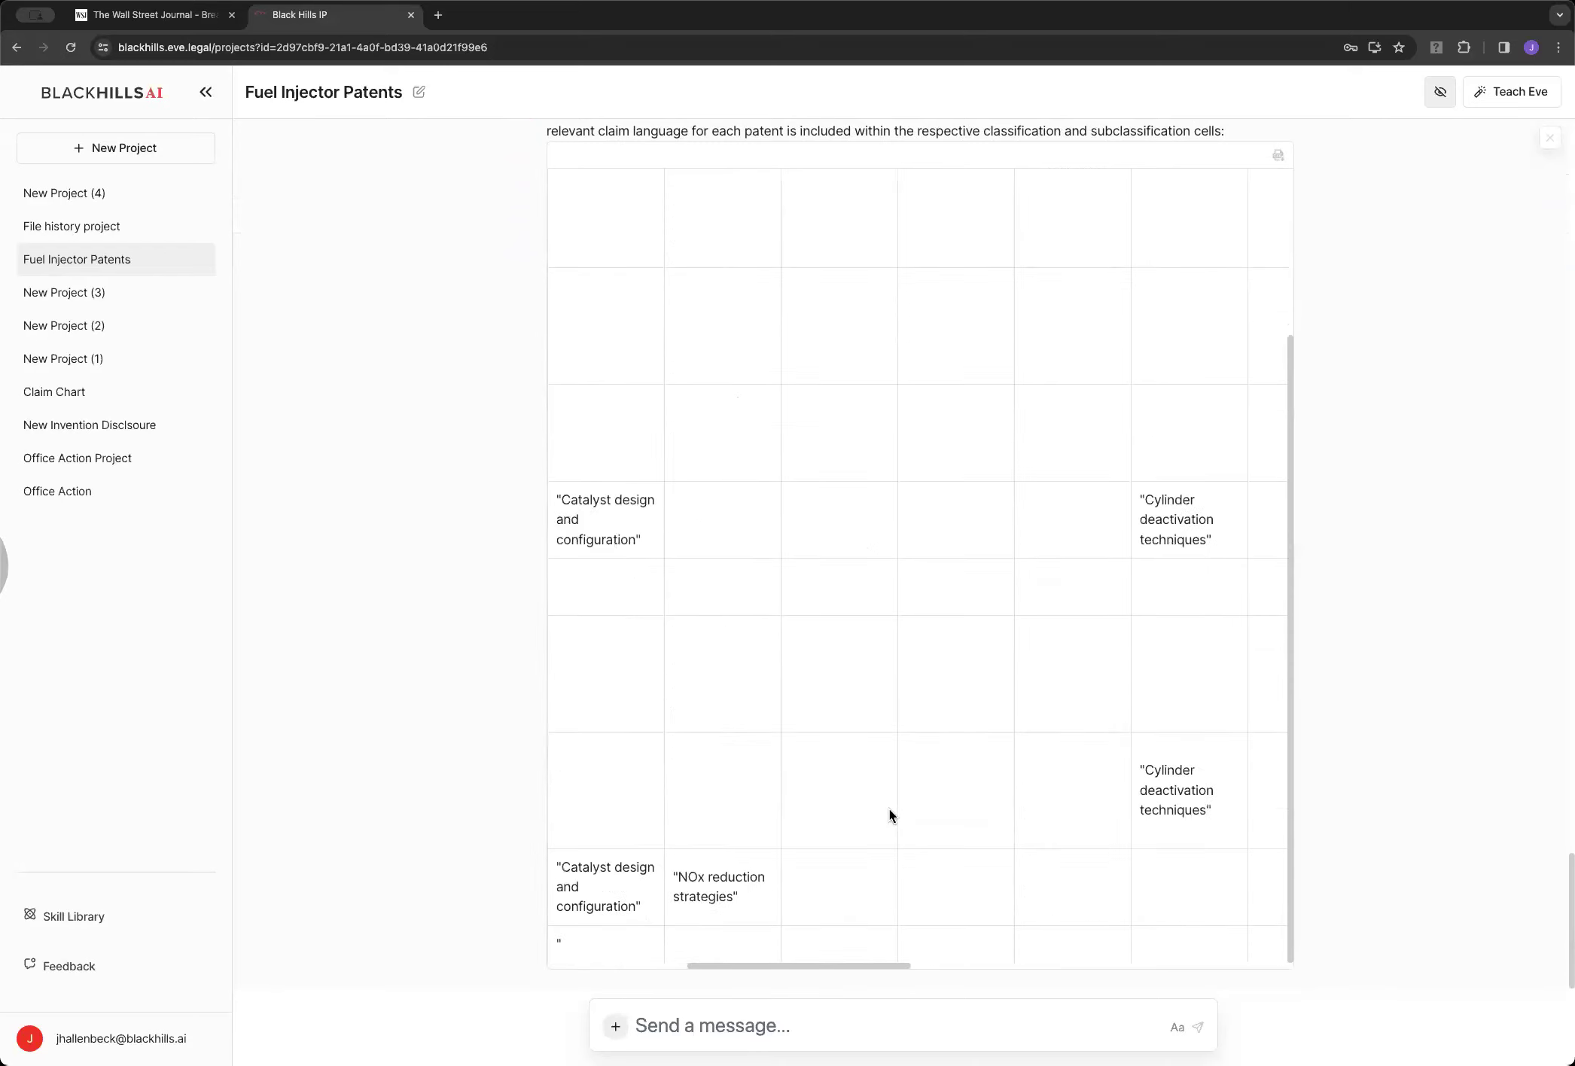
scroll(890, 809, "right", 1)
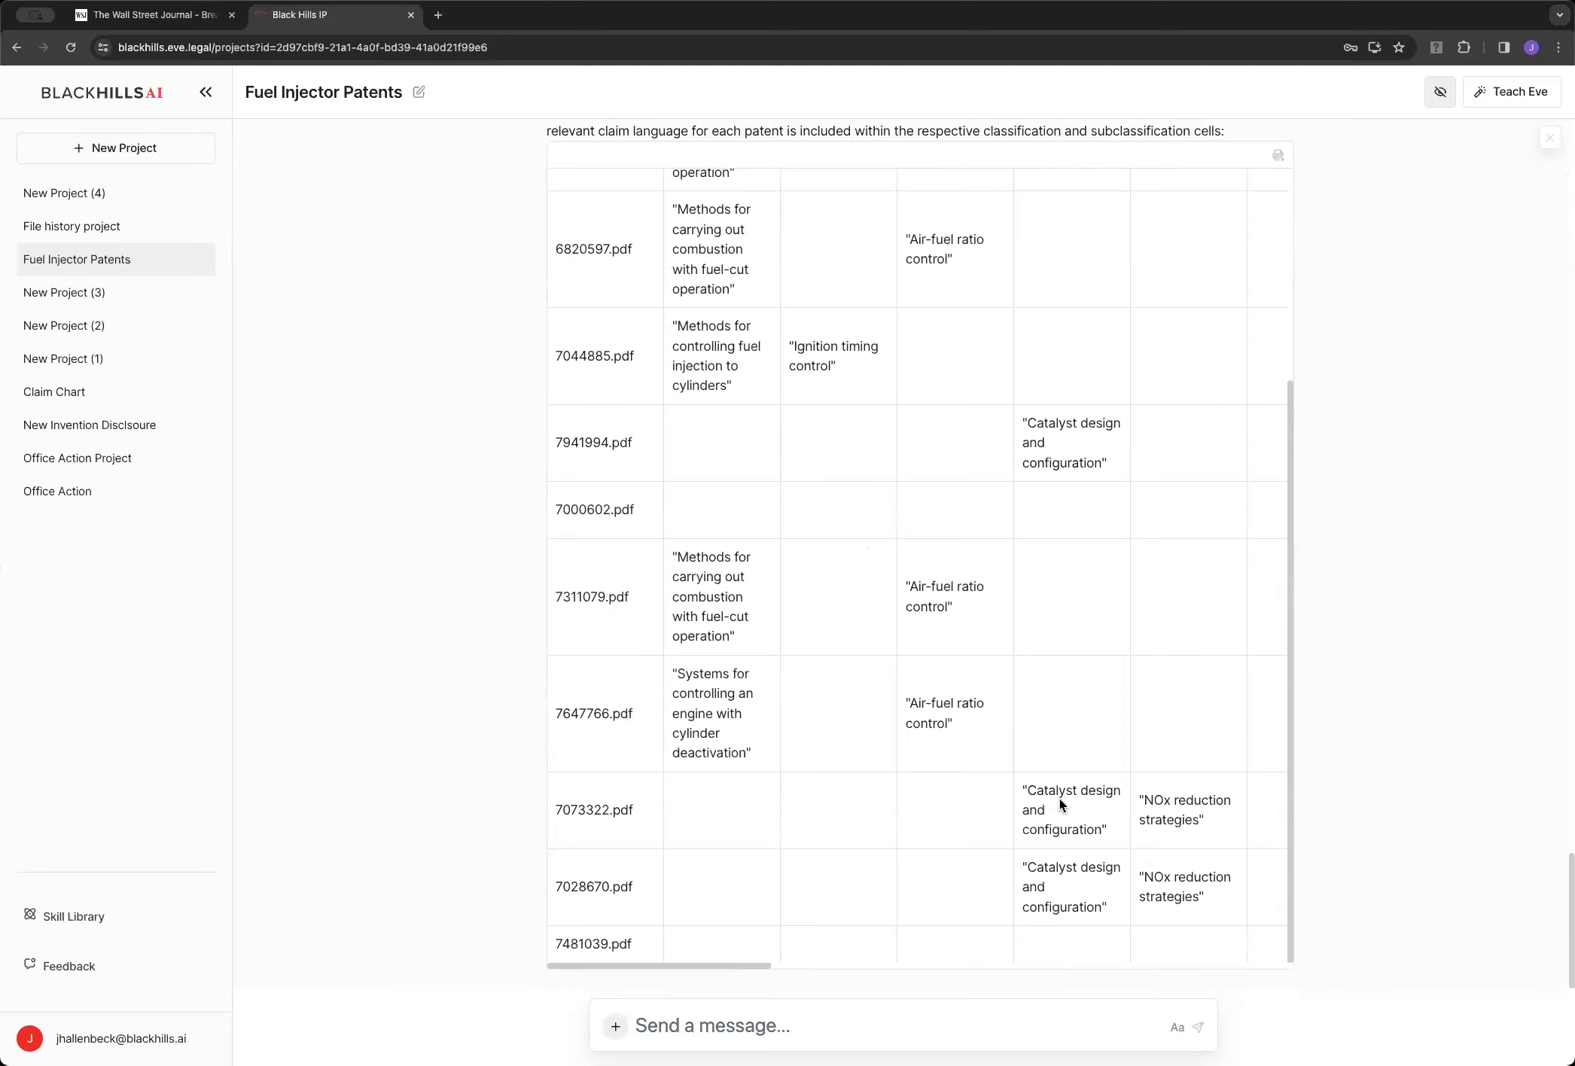
scroll(1041, 773, "right", 10)
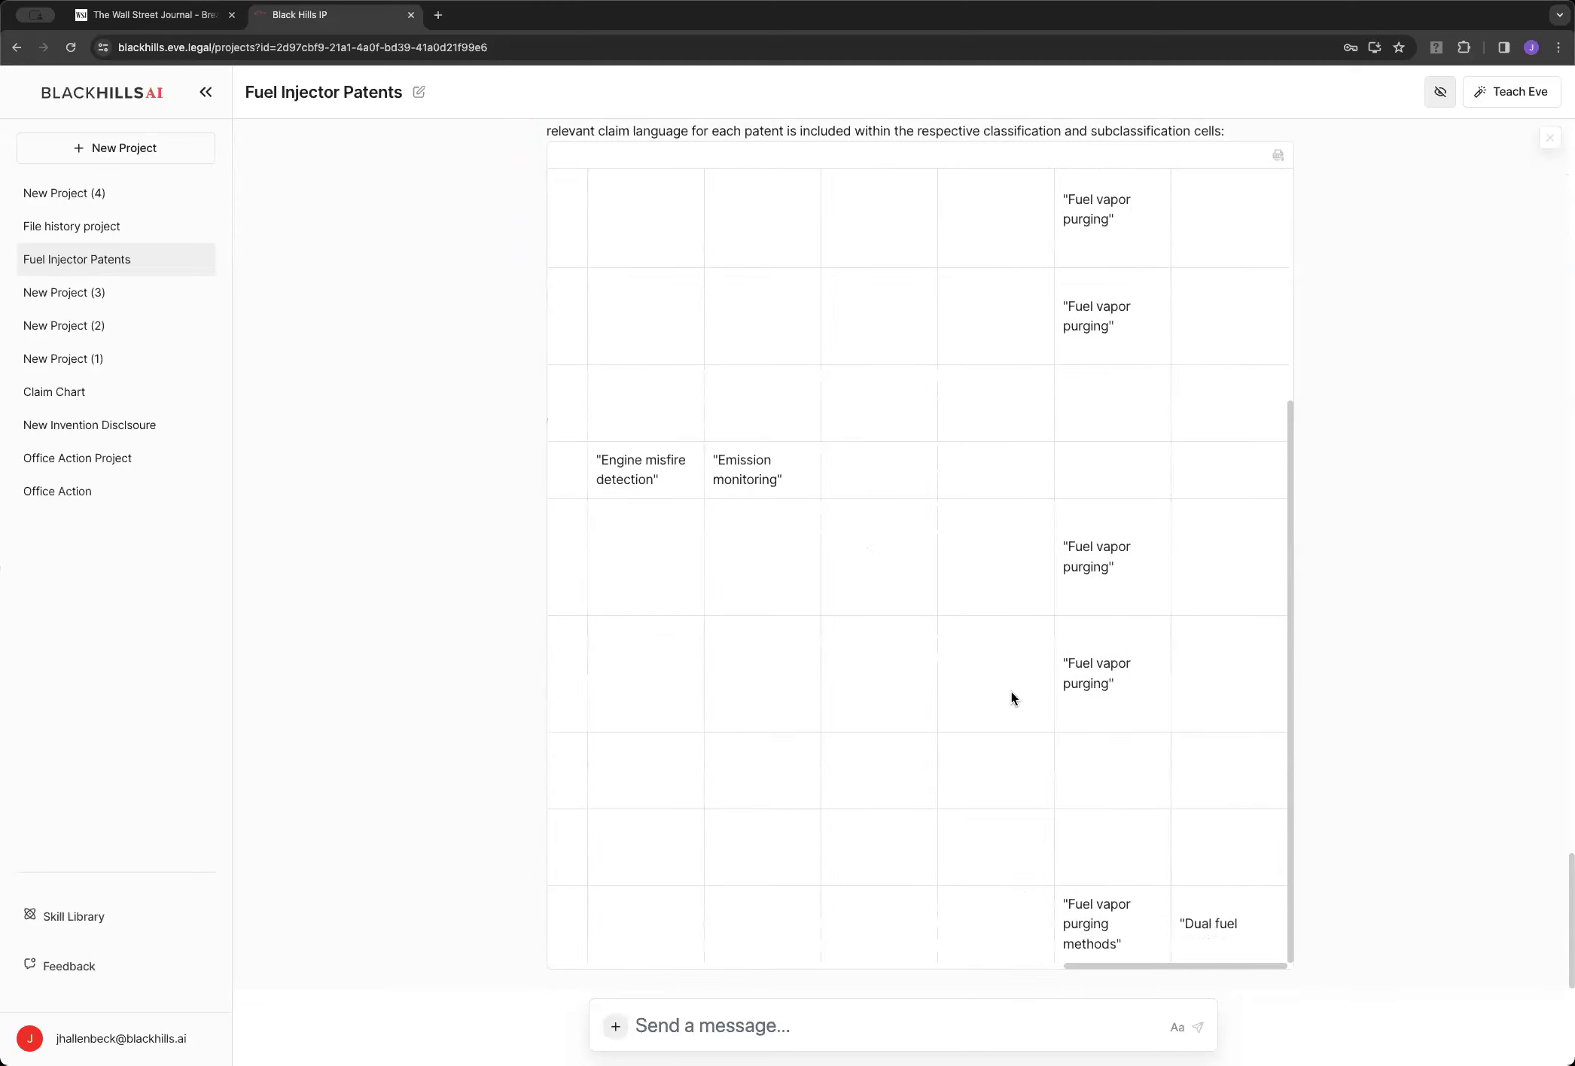
scroll(1012, 692, "right", 5)
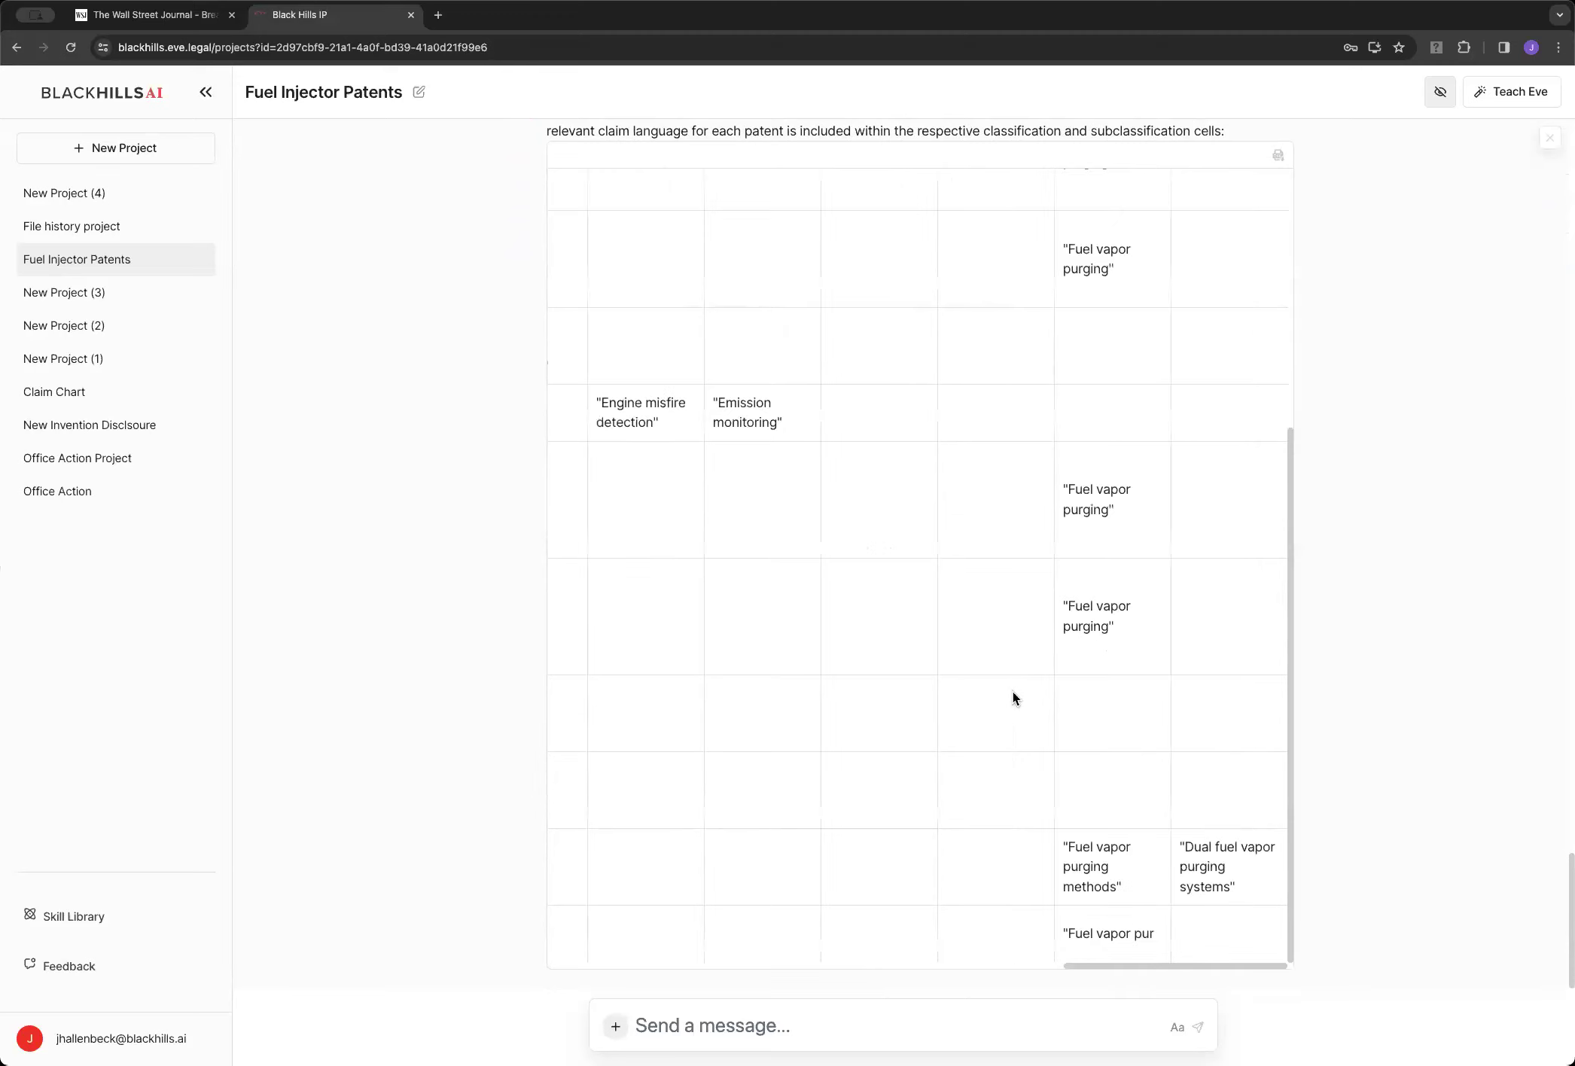
scroll(1013, 698, "right", 2)
scroll(1140, 710, "right", 3)
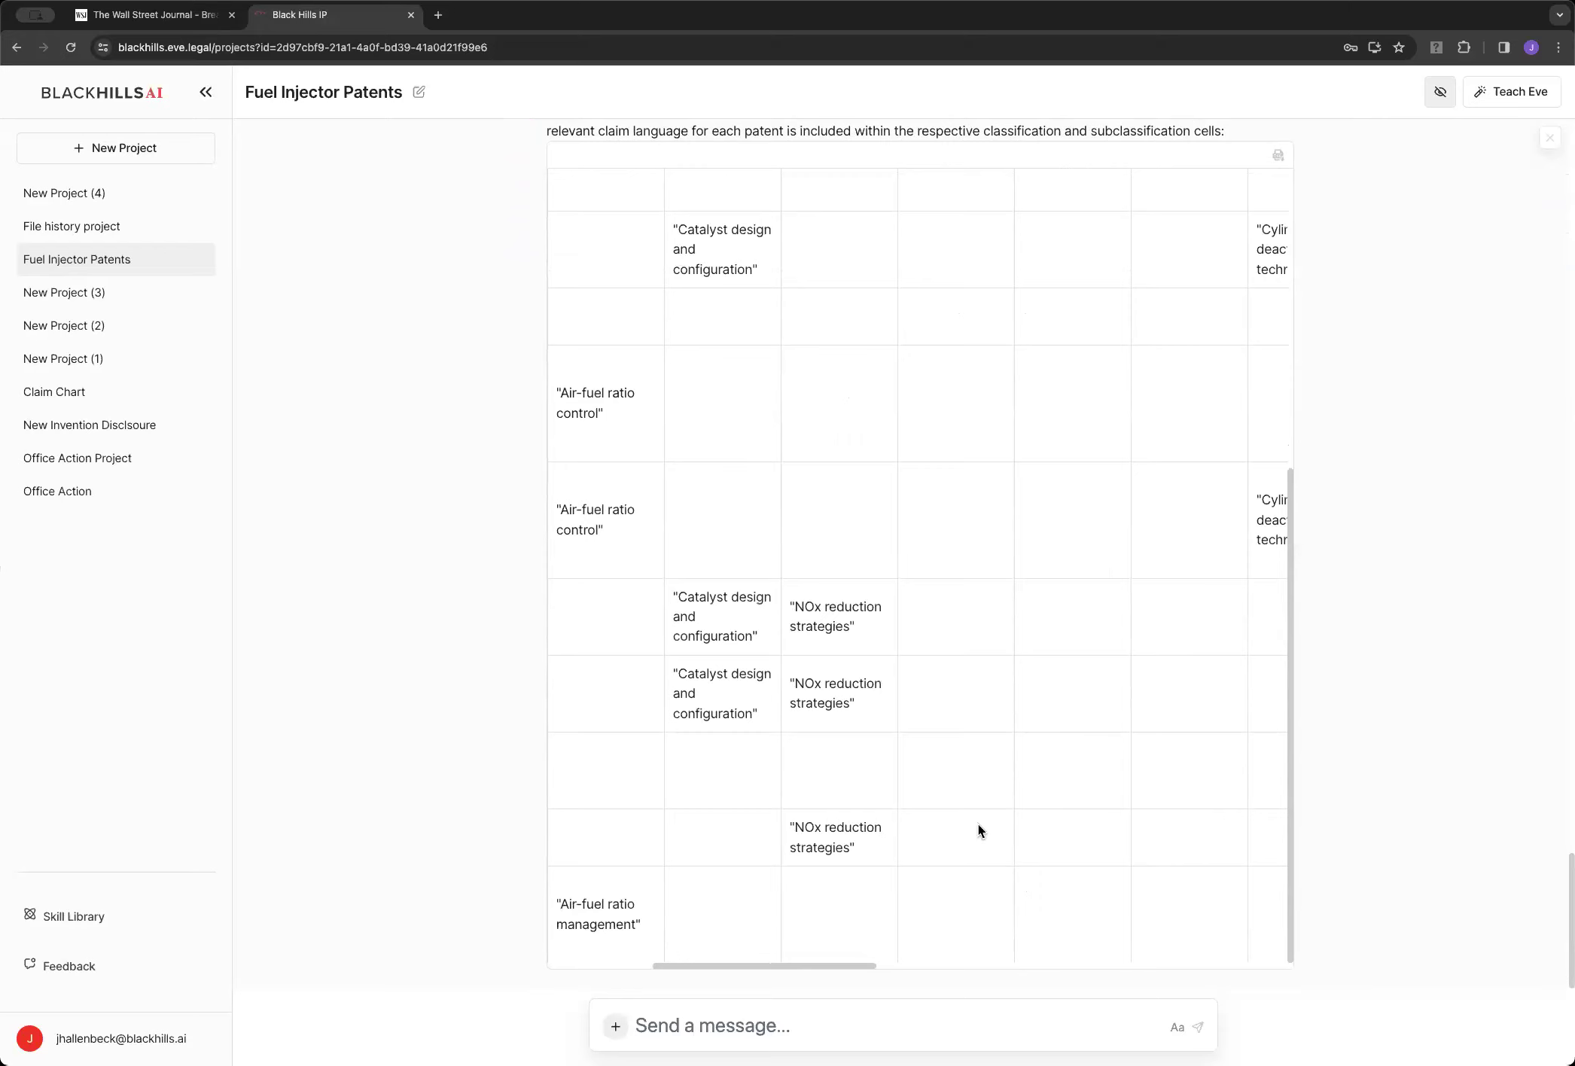
scroll(978, 824, "right", 2)
scroll(978, 824, "right", 3)
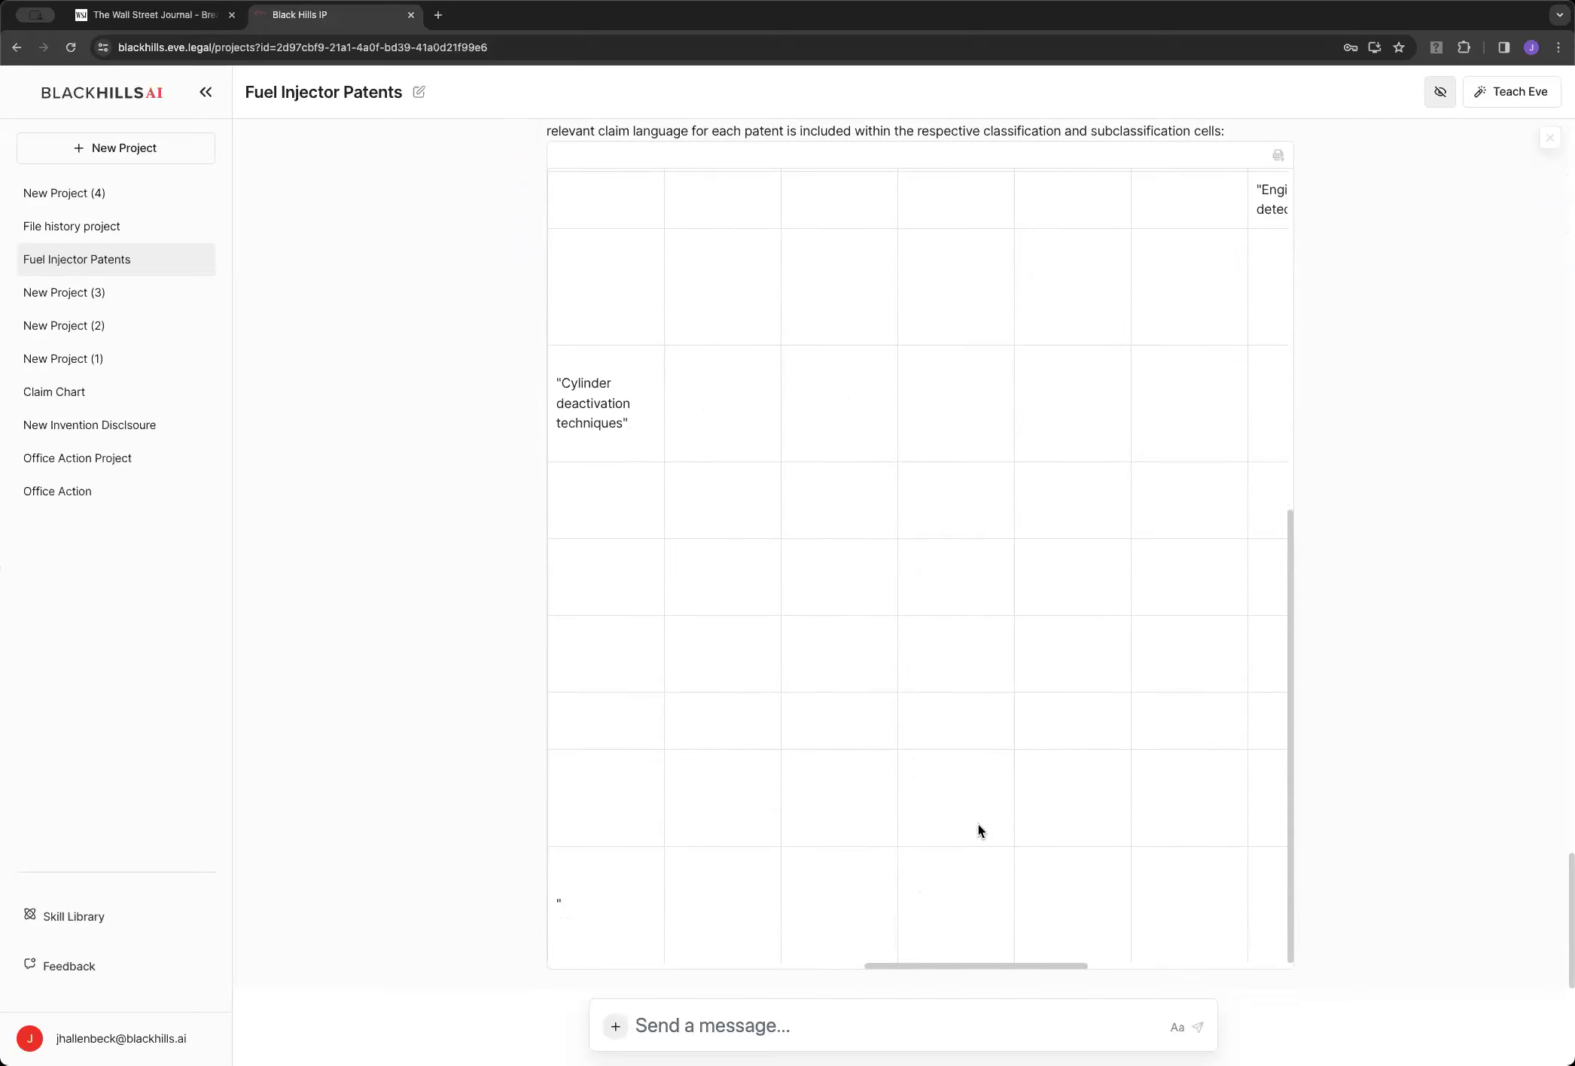
scroll(977, 825, "right", 5)
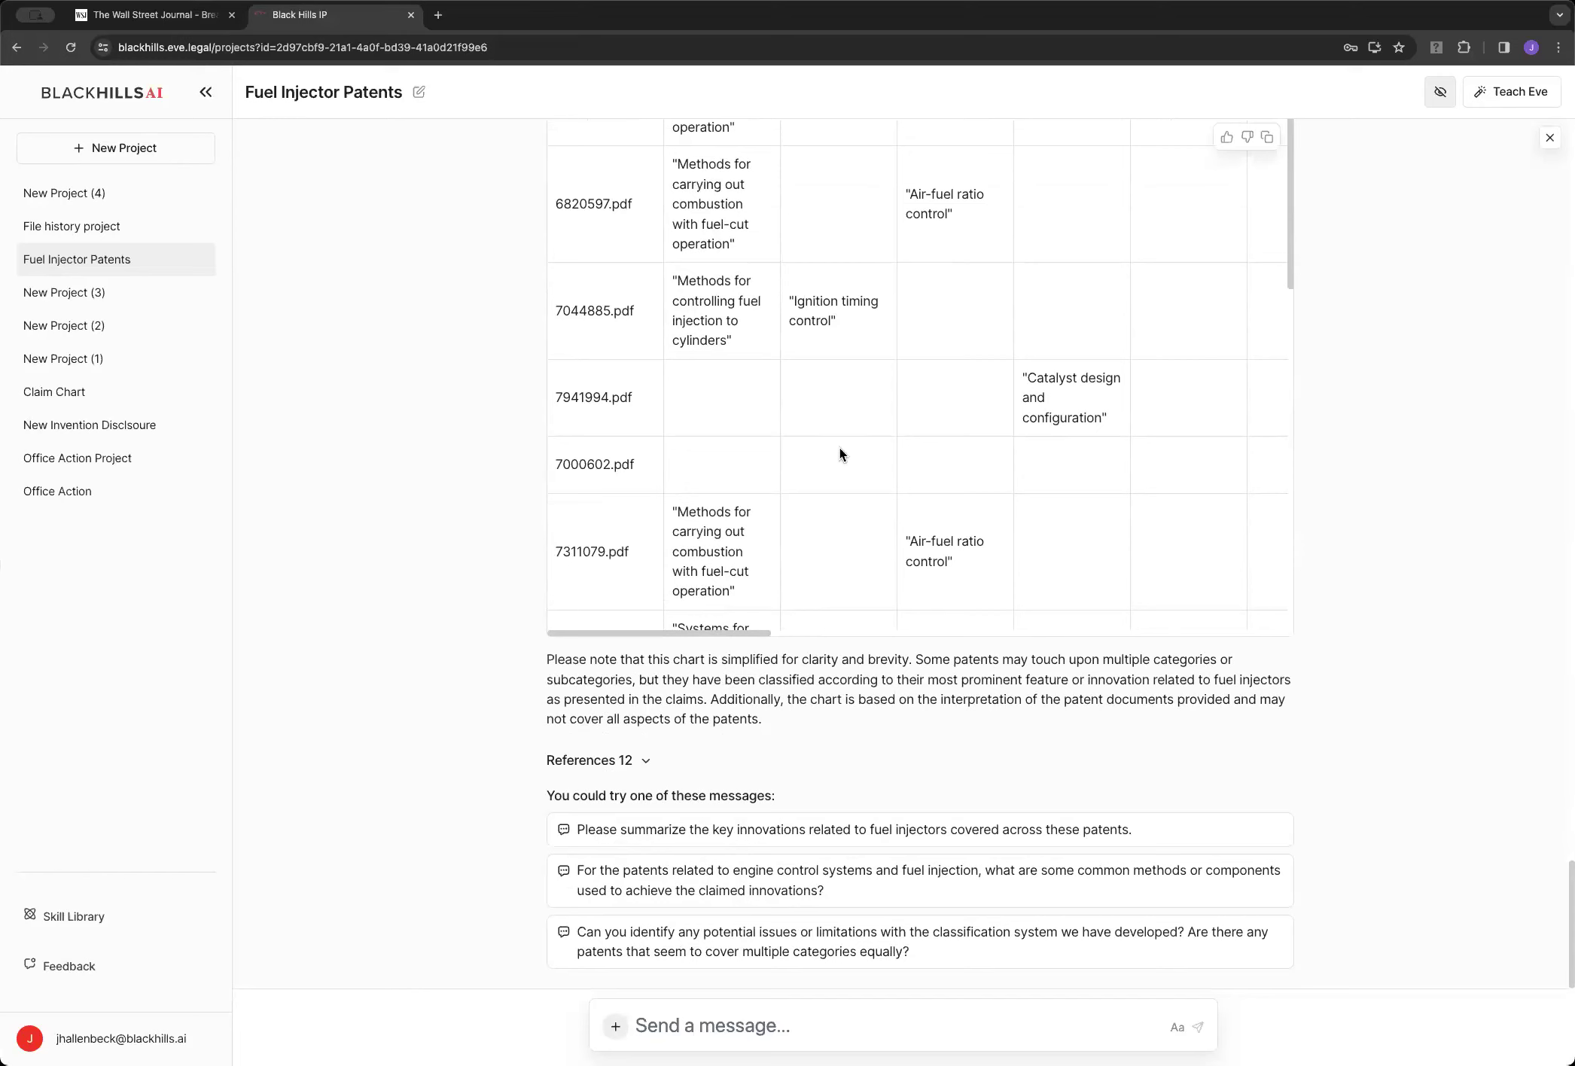
Review the finished claim-language chart and copy Eve's answer to the clipboard
scroll(871, 456, "up", 5)
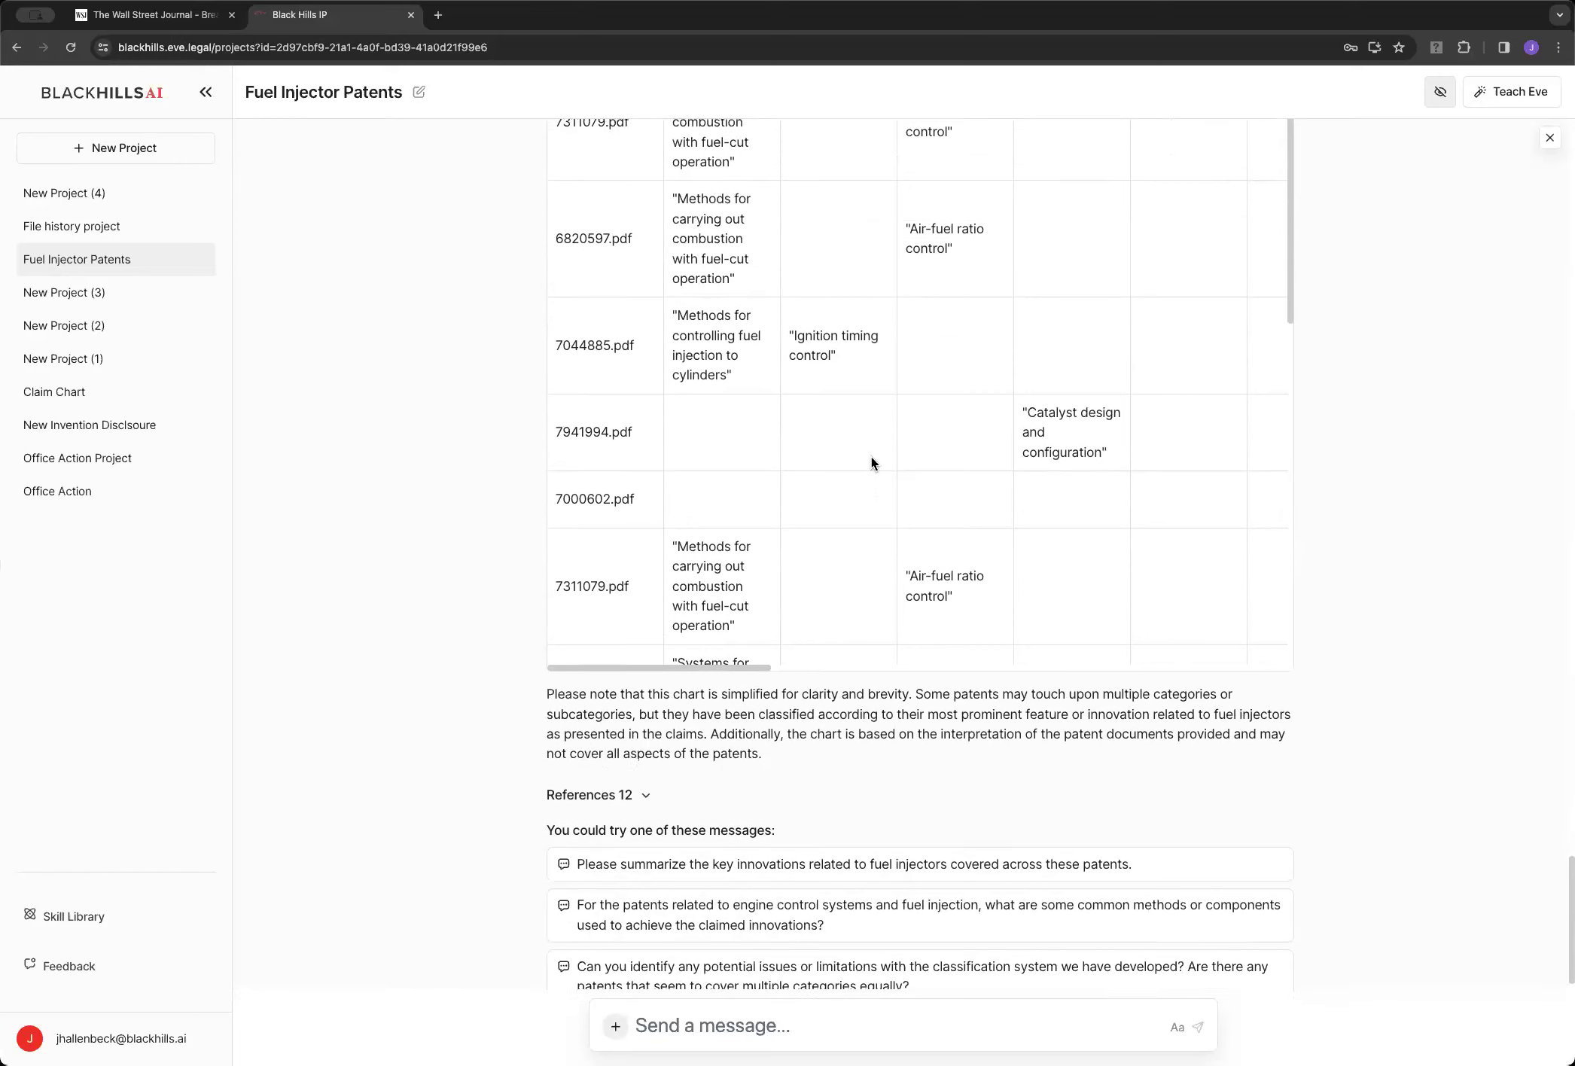
scroll(946, 463, "right", 5)
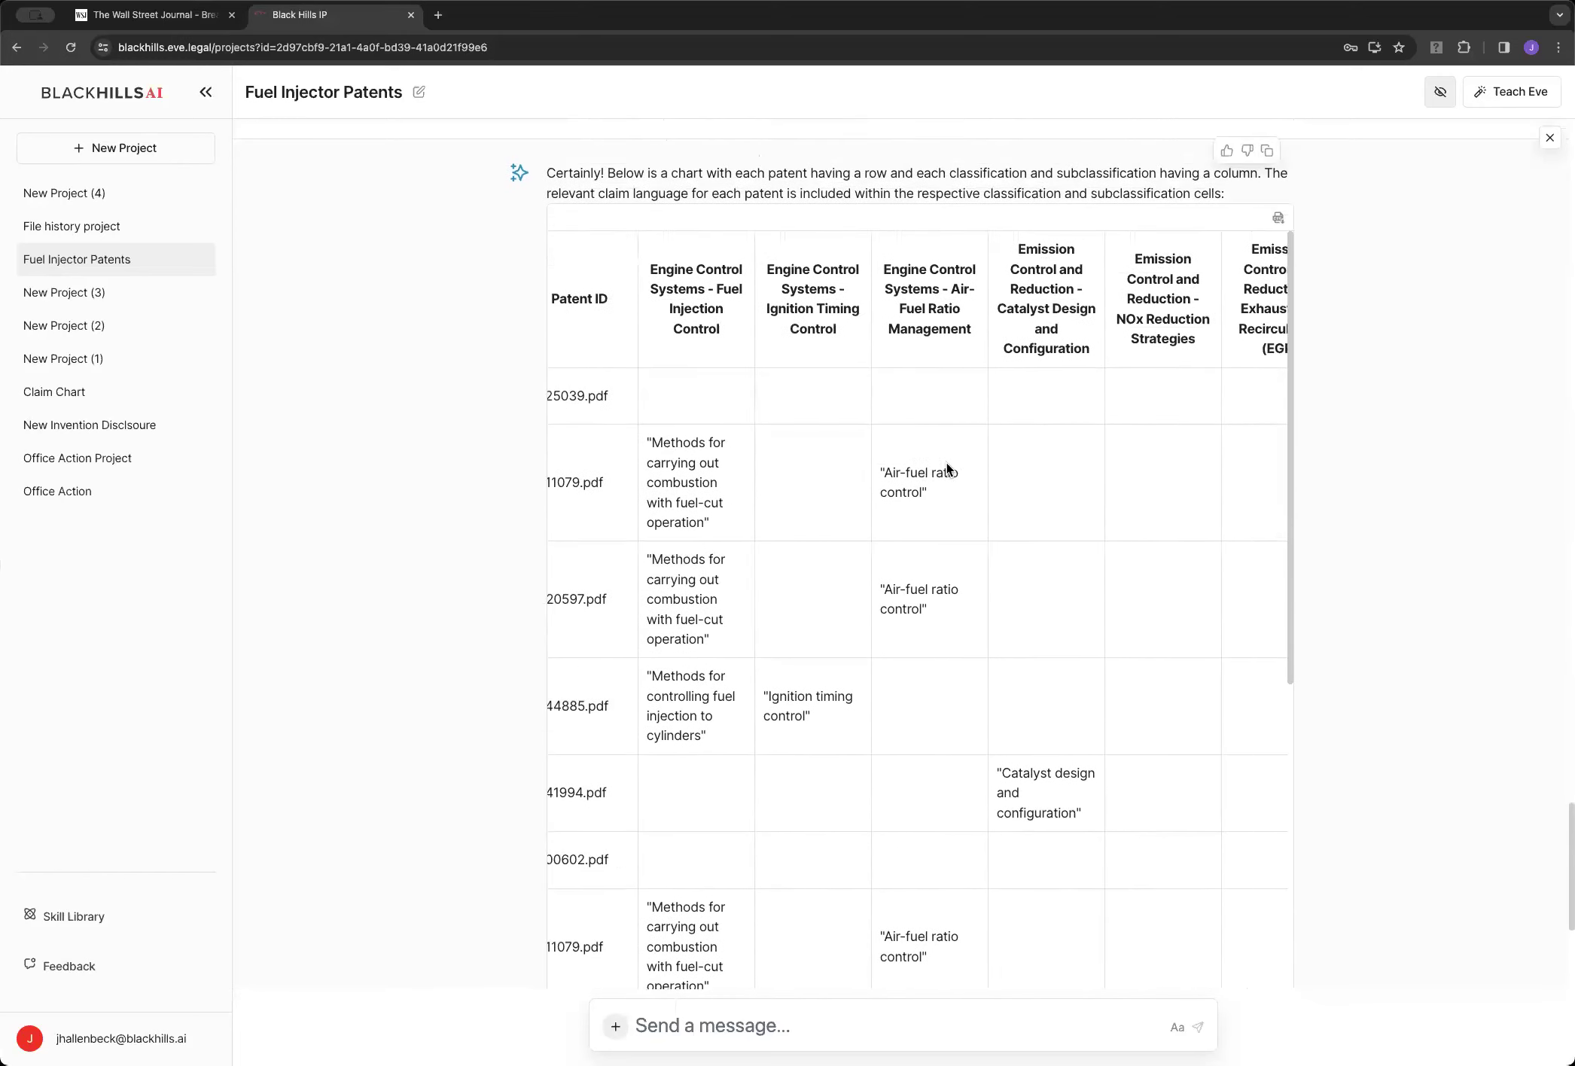
scroll(947, 463, "right", 12)
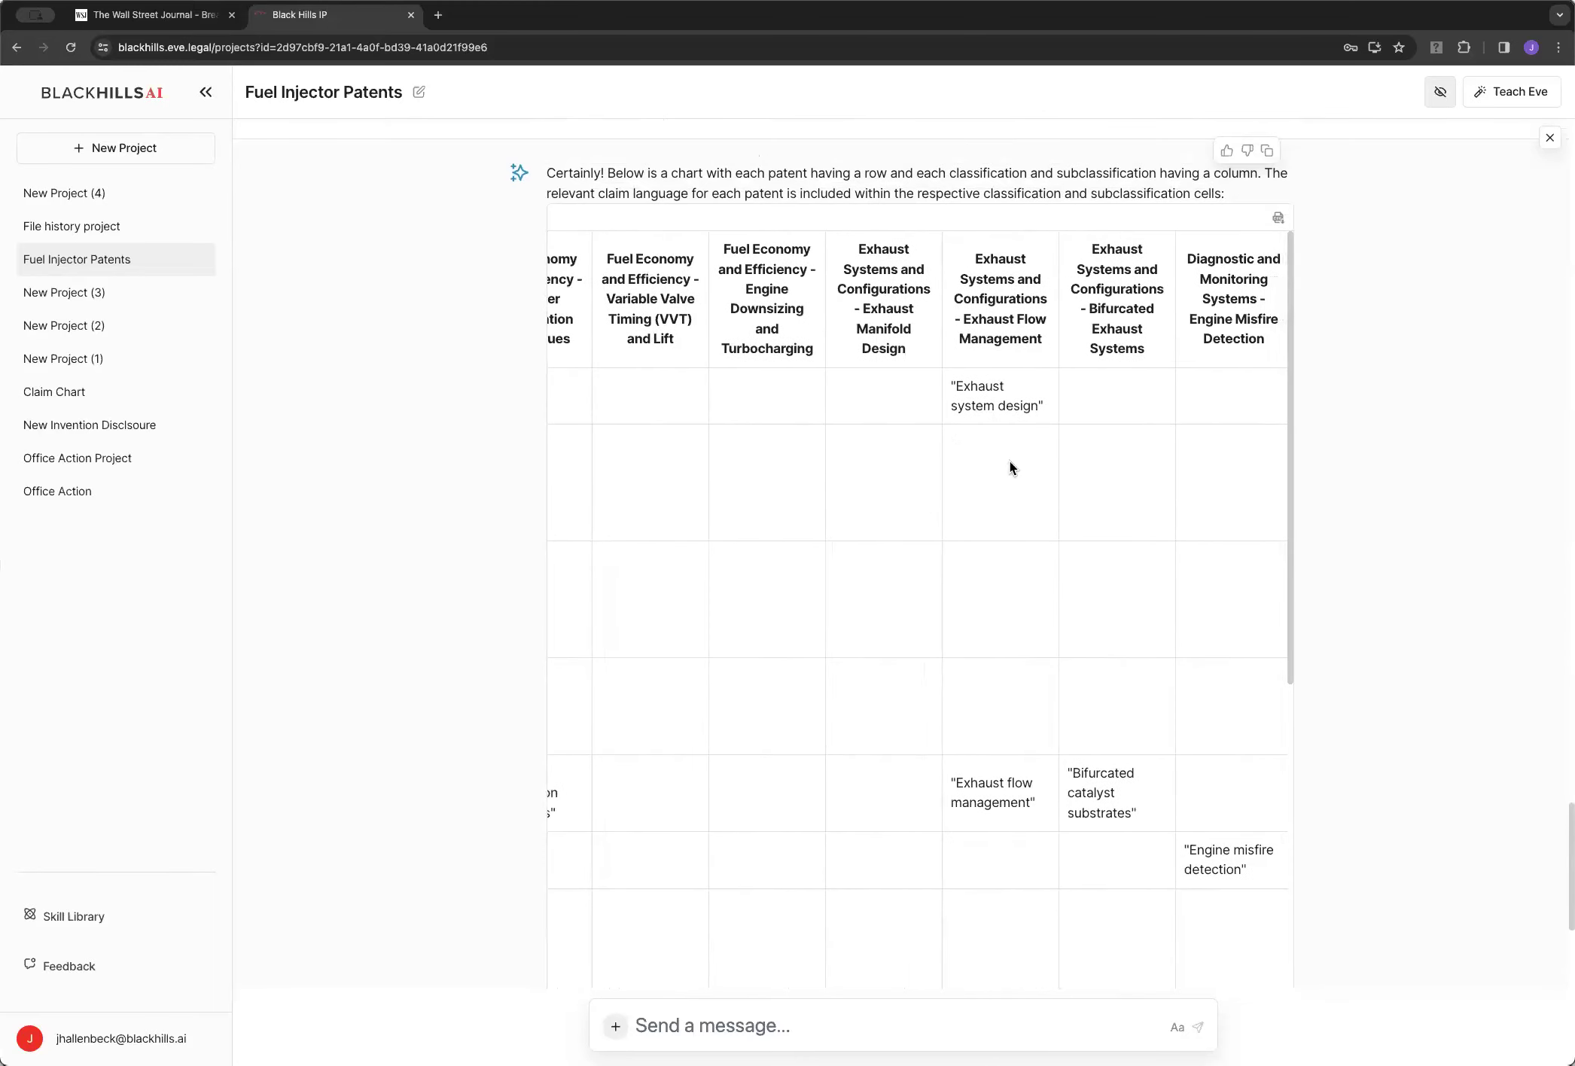
scroll(1011, 467, "left", 1)
scroll(1018, 476, "down", 10)
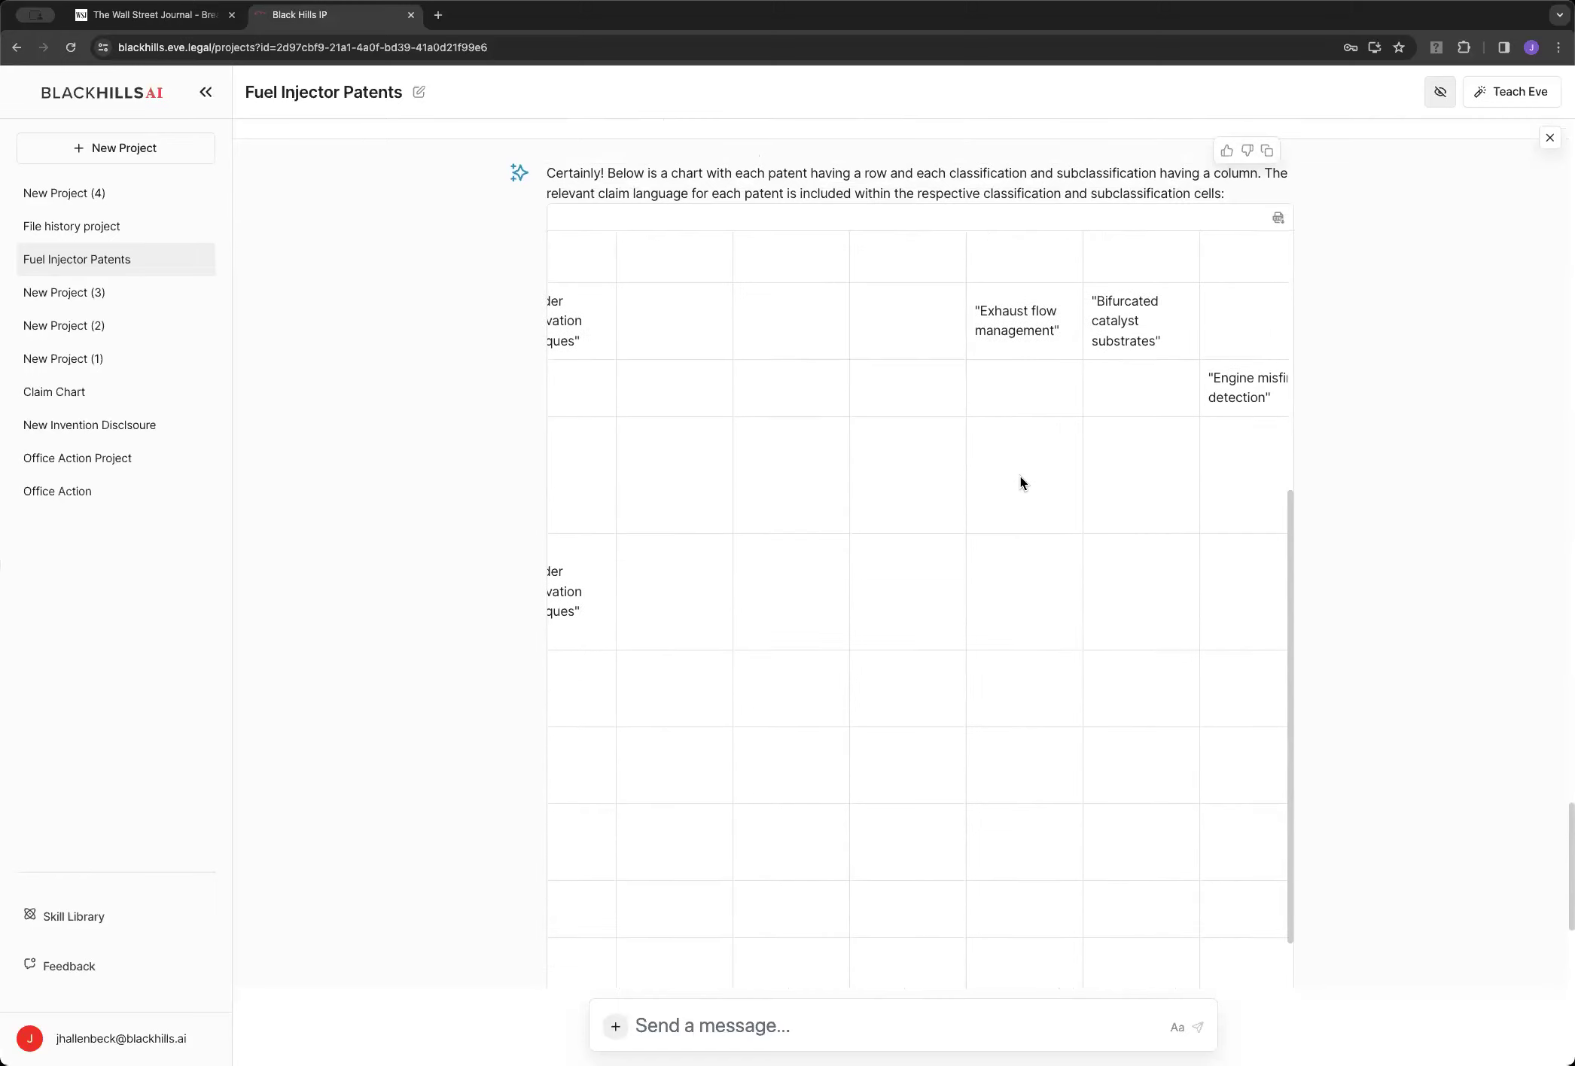
scroll(1020, 484, "up", 15)
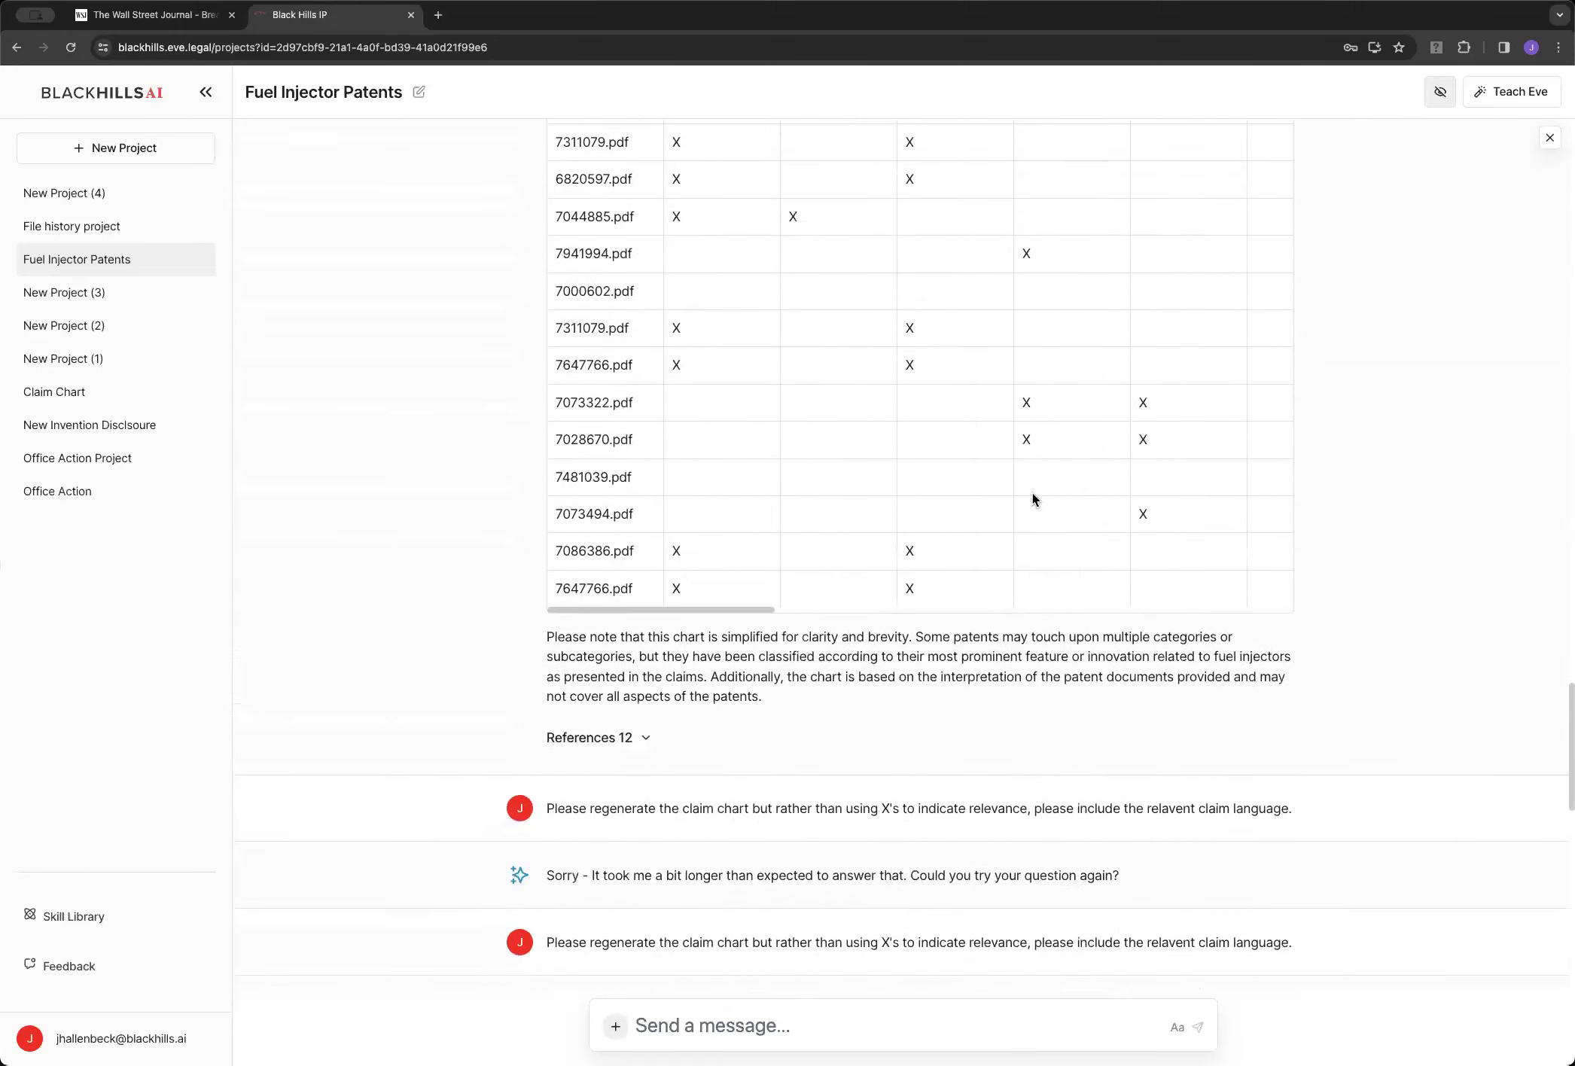
scroll(1204, 617, "down", 7)
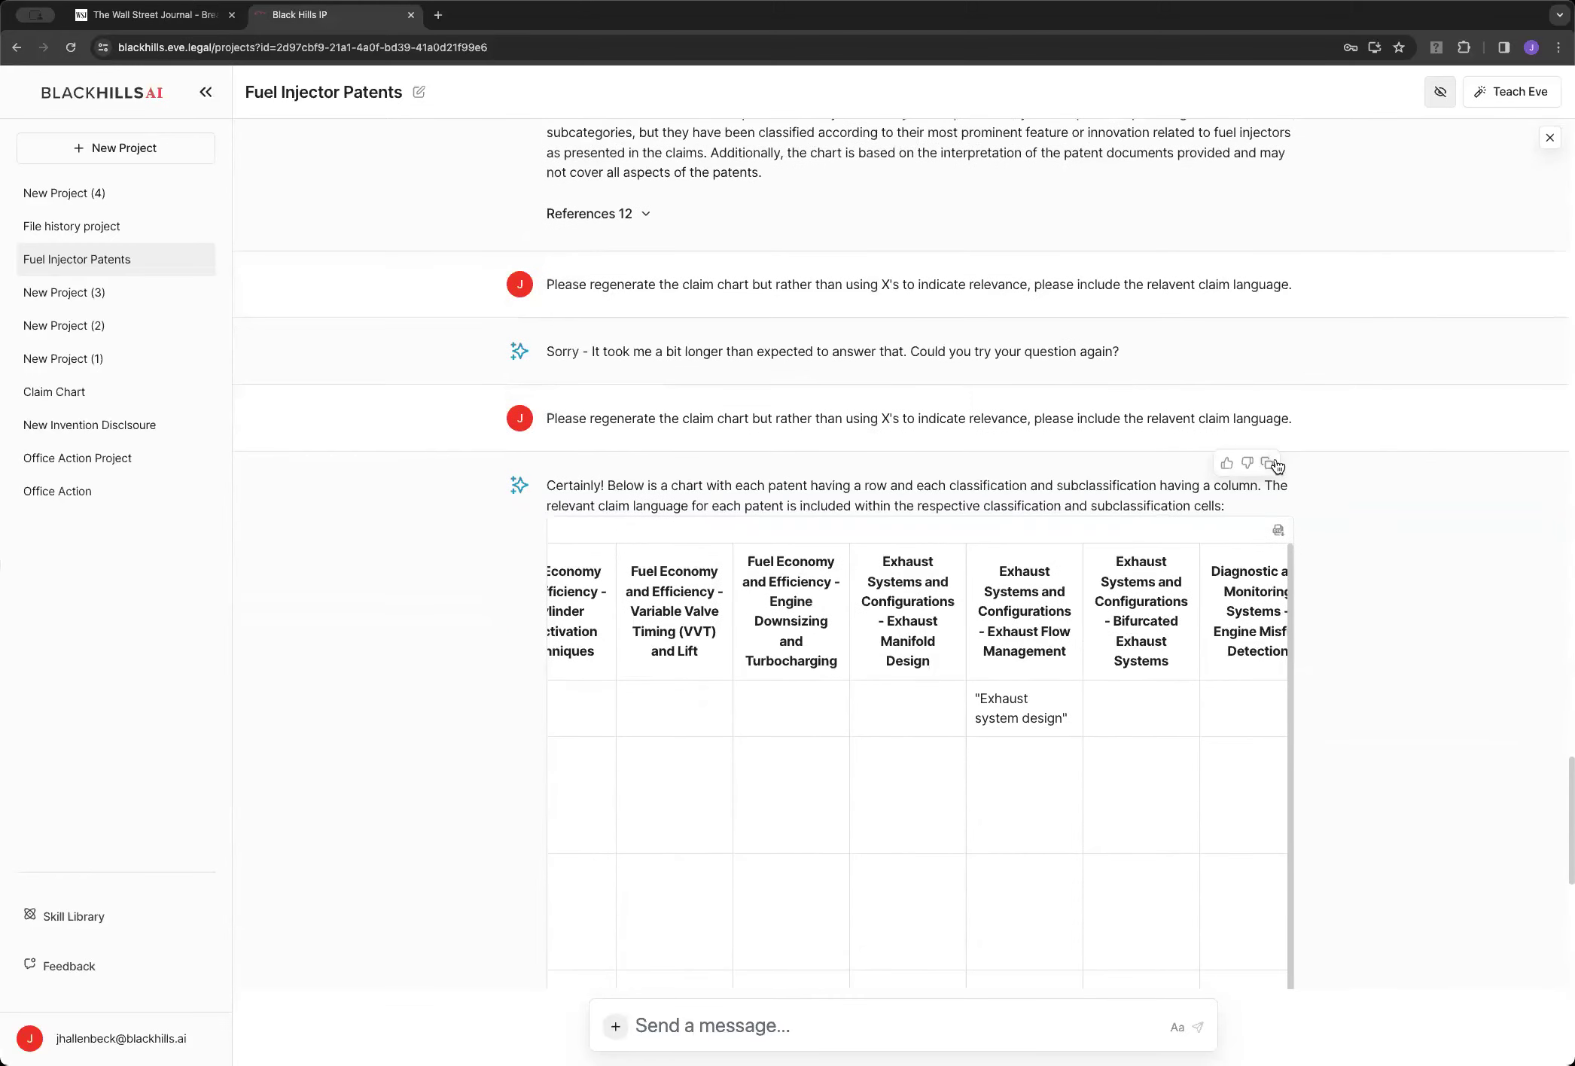
left_click(1274, 466)
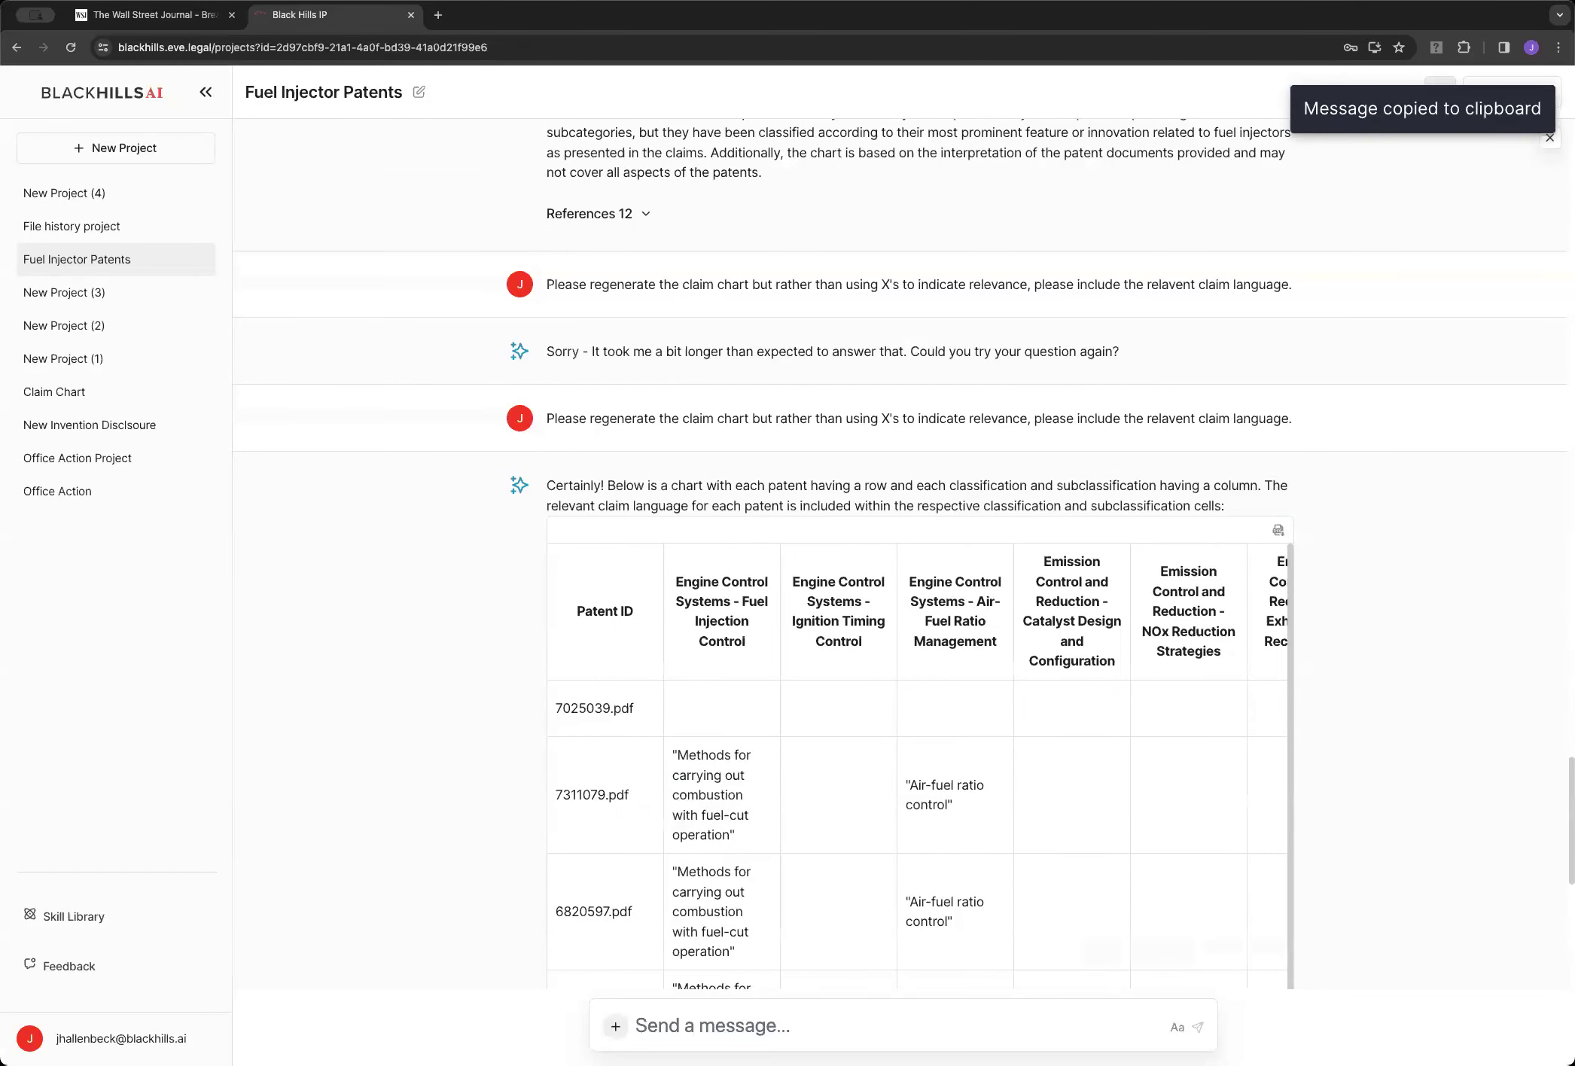